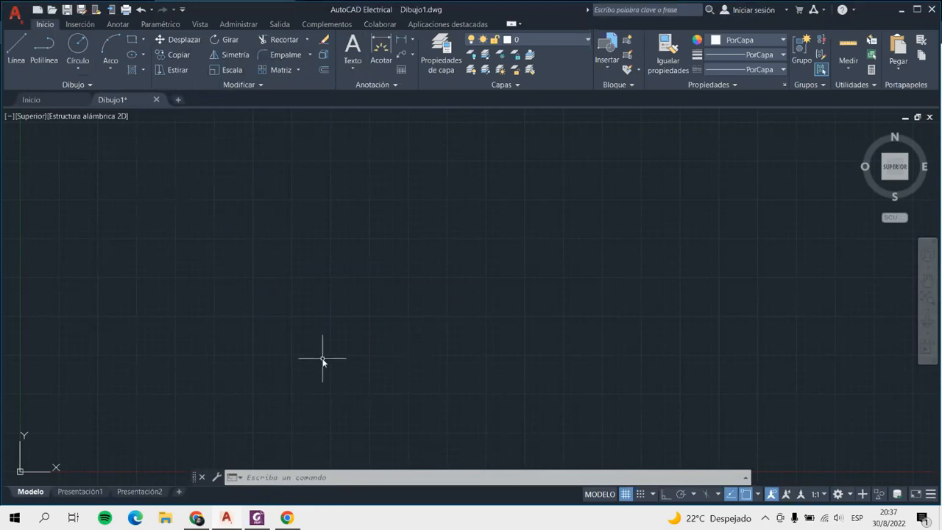
scroll(307, 350, up, 2)
click(259, 83)
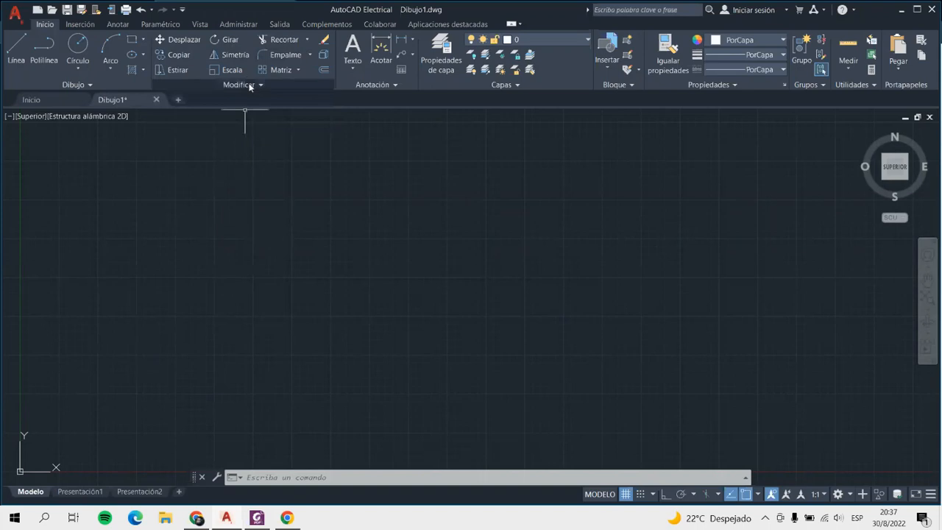
click(250, 86)
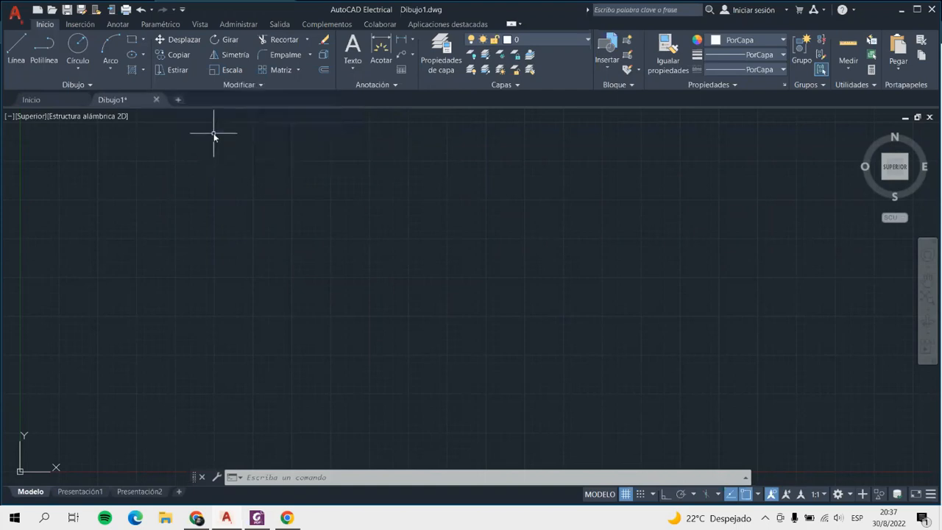
Draw an open two-segment polyline shaped like an inverted V in the empty drawing area
click(16, 46)
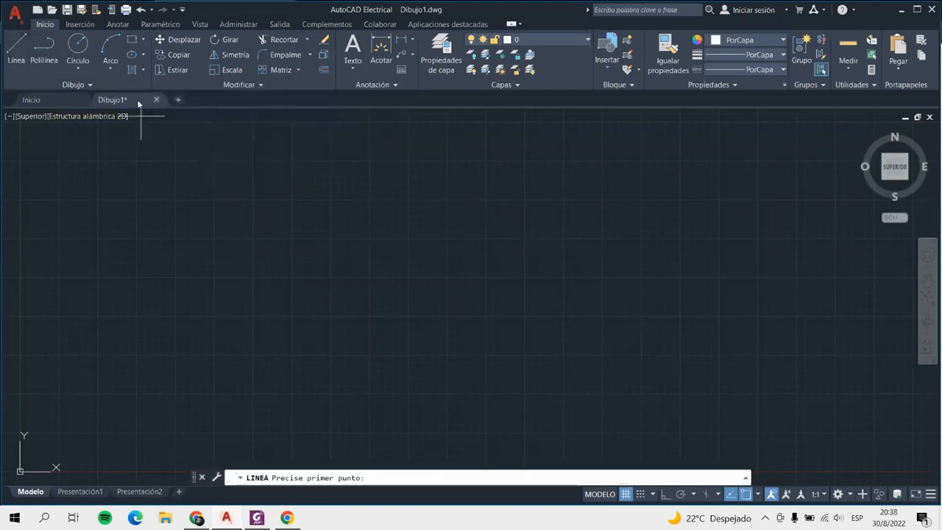
click(43, 48)
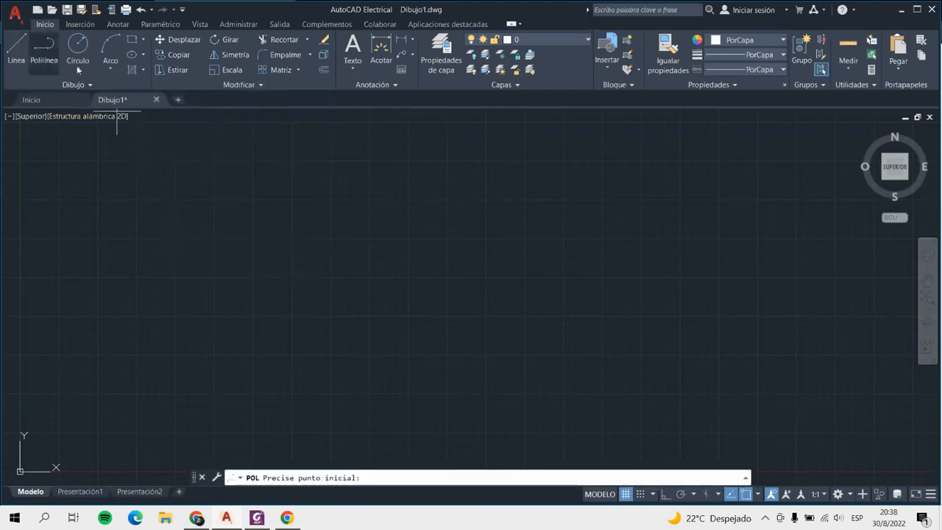
click(214, 291)
click(256, 195)
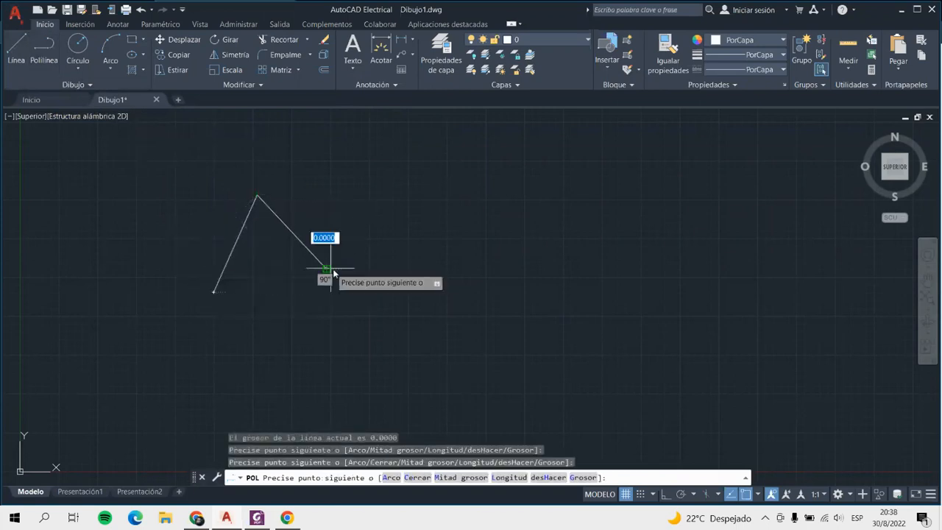
key(Return)
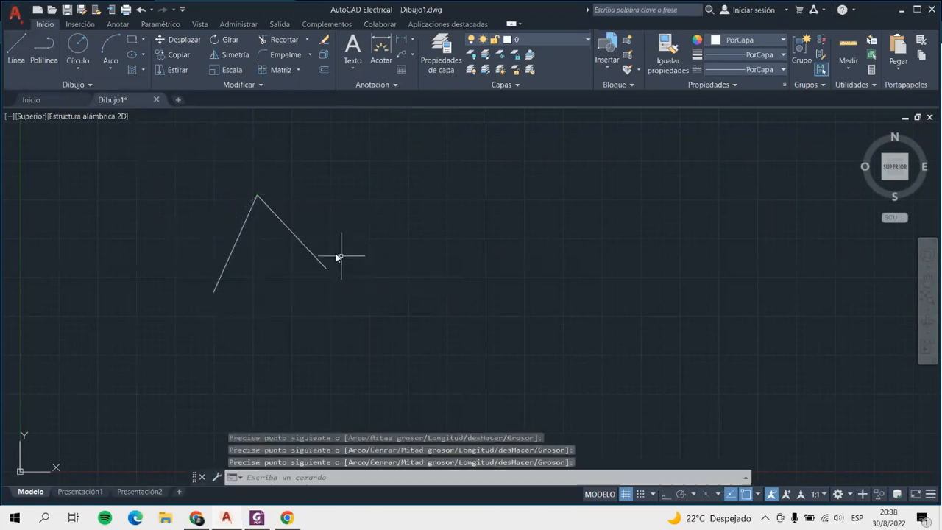
Stretch the polyline by moving its right end vertex upward and its middle vertex down to the lower right
click(303, 249)
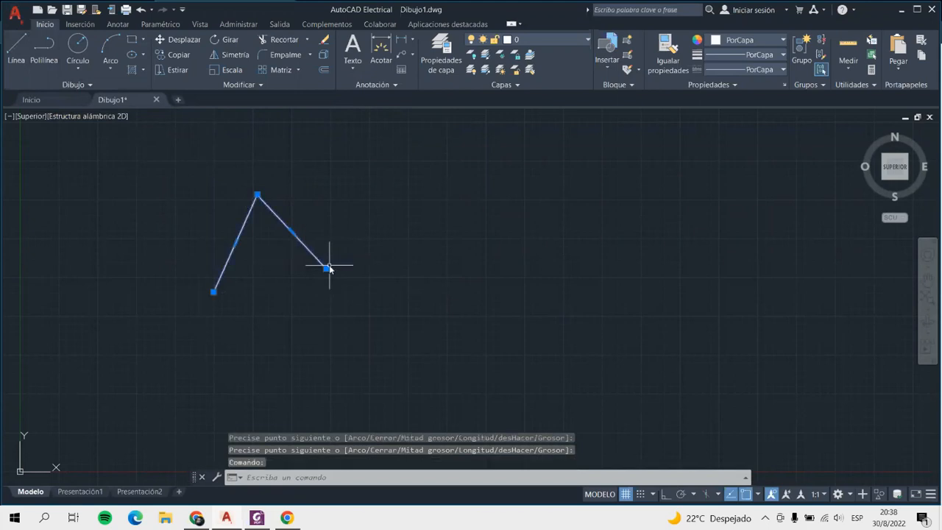
click(326, 268)
click(336, 159)
click(258, 194)
click(321, 270)
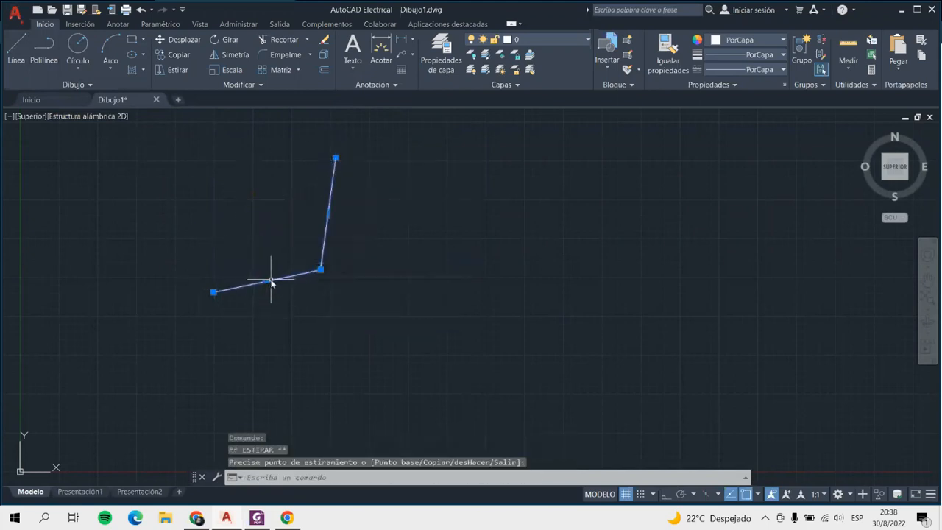
Reposition both polyline segments by their midpoints, the longer one upward and the shorter one down to the right
click(267, 282)
click(248, 221)
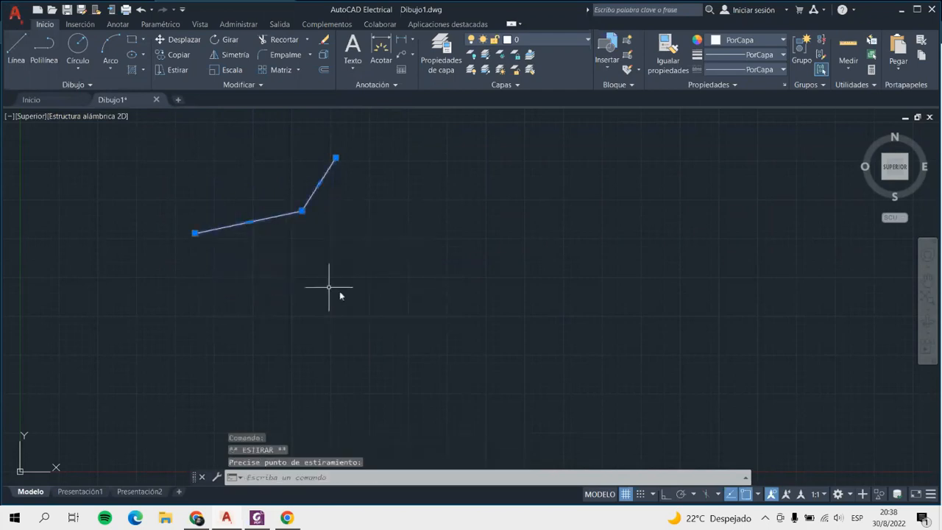
click(319, 186)
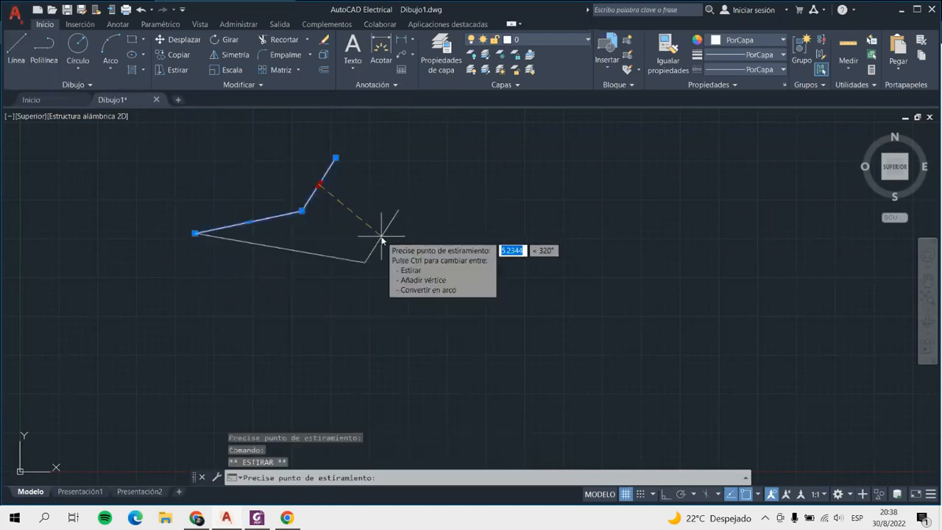
click(383, 237)
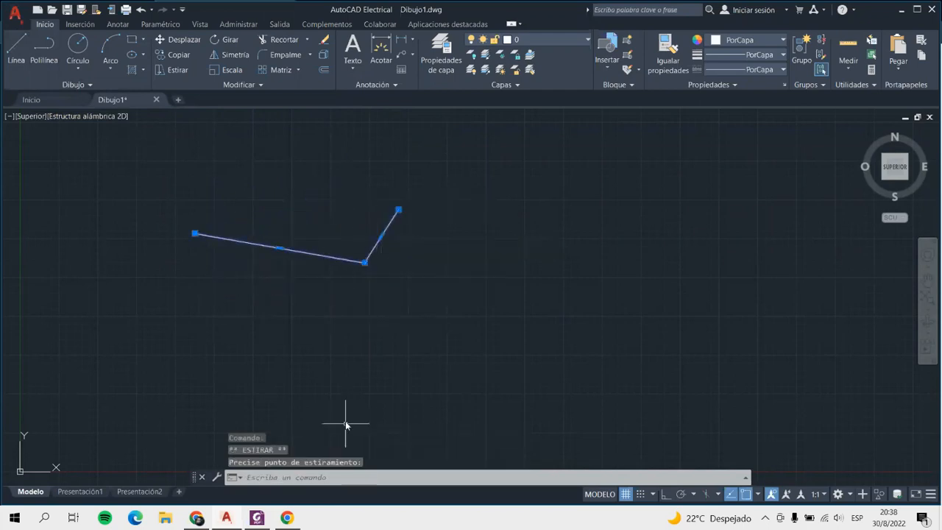
Delete the stretched polyline from the drawing
click(185, 115)
click(504, 380)
key(Delete)
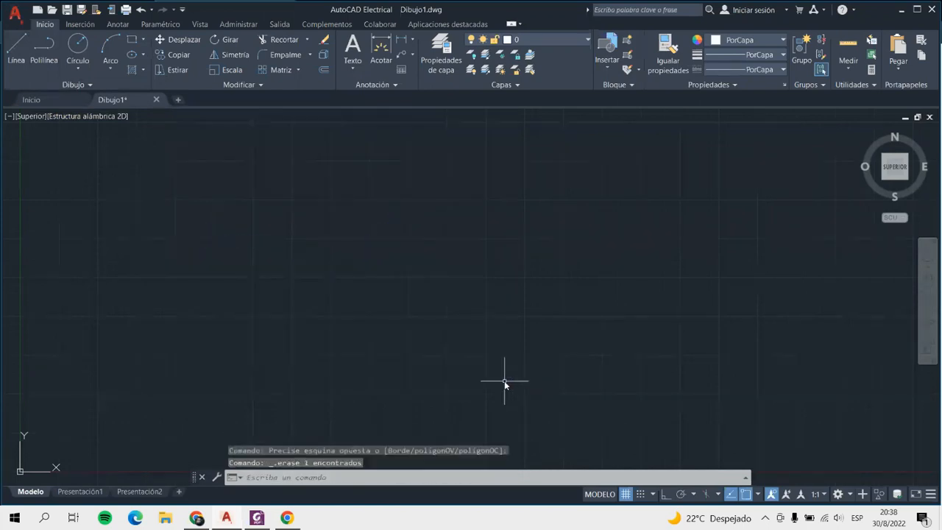
Draw a circle with a radius of about 6 units in the left half of the drawing area
click(259, 86)
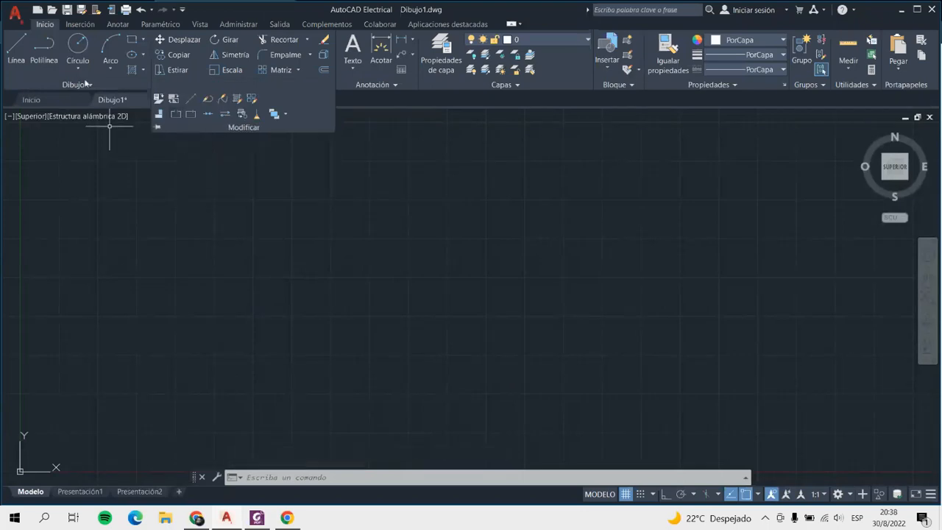
click(77, 46)
click(245, 253)
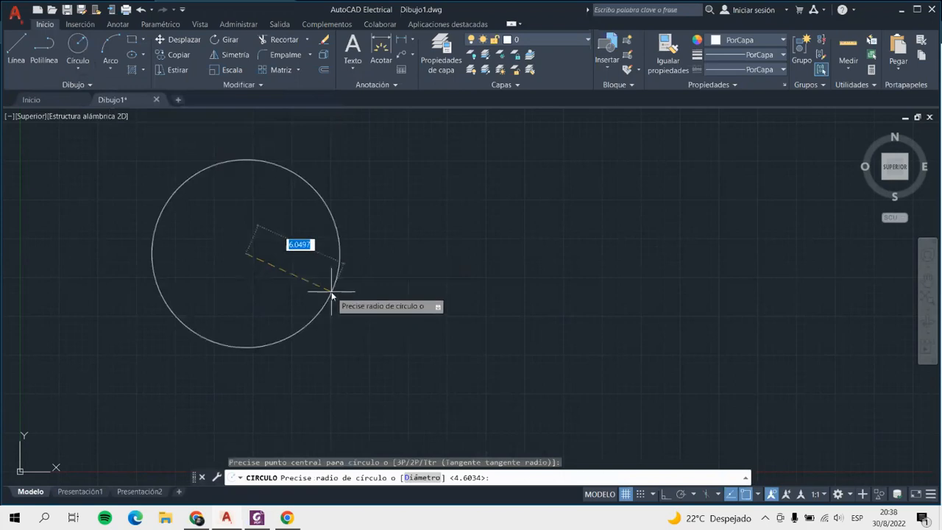
click(329, 292)
Try to break the circle using its top quadrant as both the first and second break point
click(225, 84)
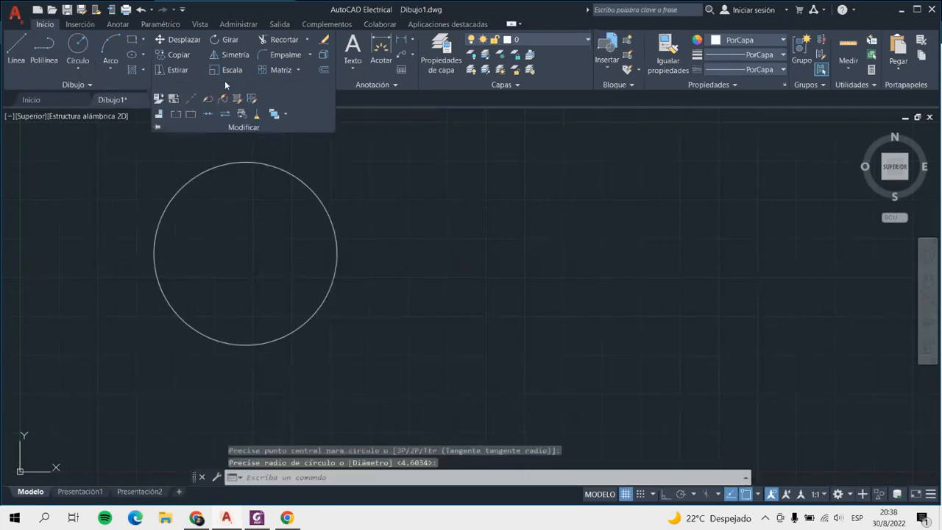
click(189, 114)
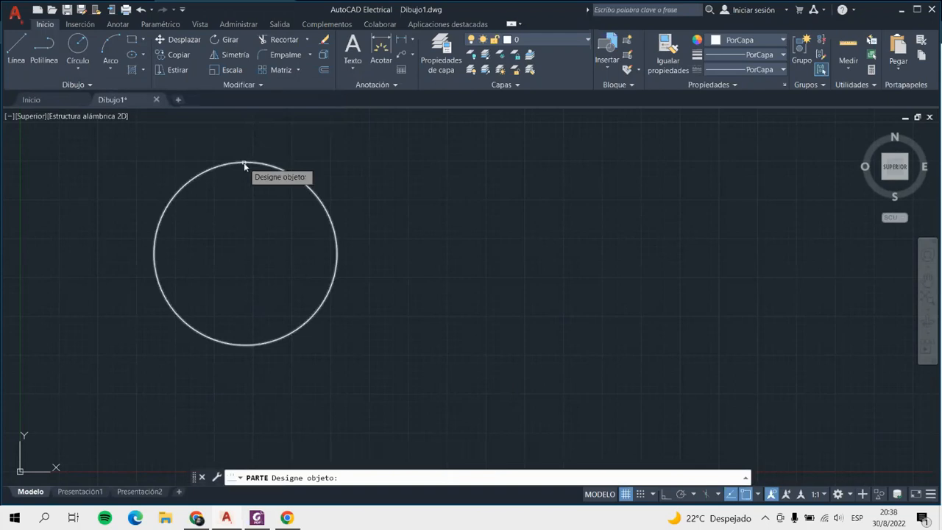
click(246, 165)
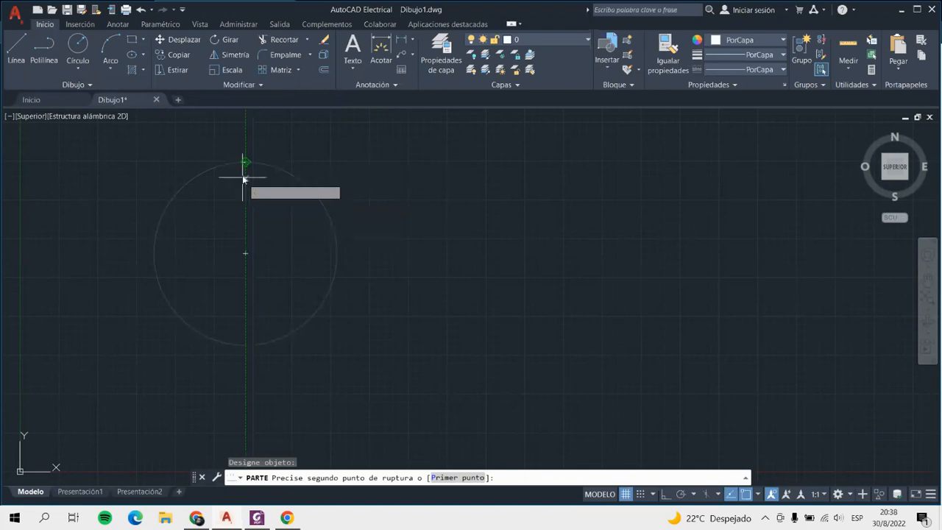
click(245, 162)
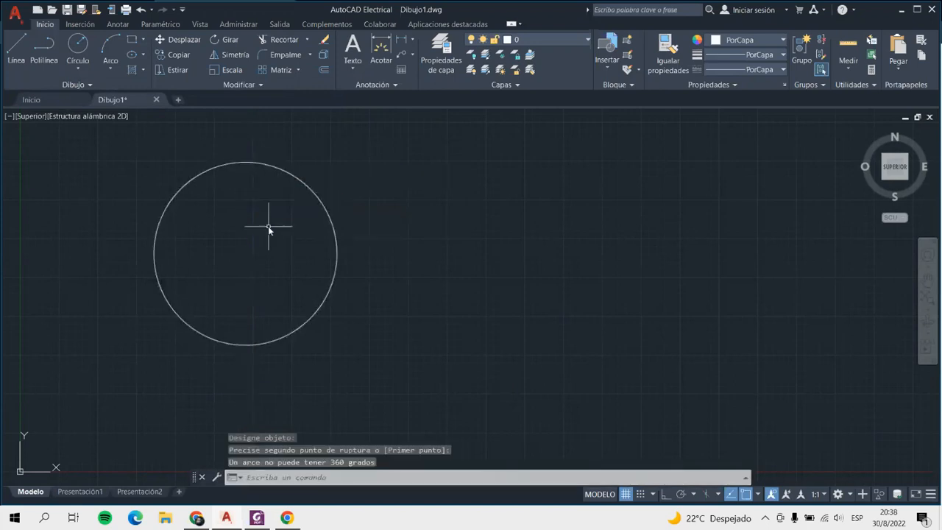
Break the circle between a point just right of its top and a point slightly below its left quadrant, removing the upper-left portion
click(234, 84)
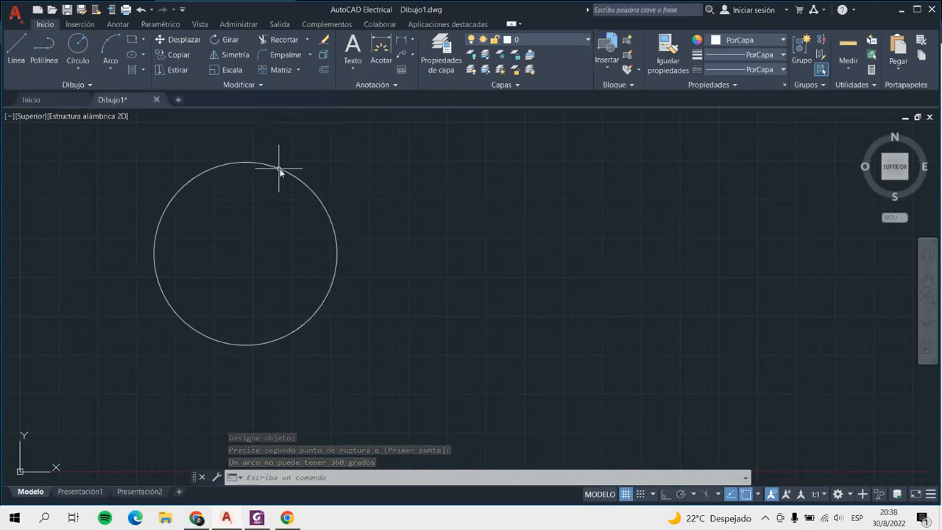
click(243, 84)
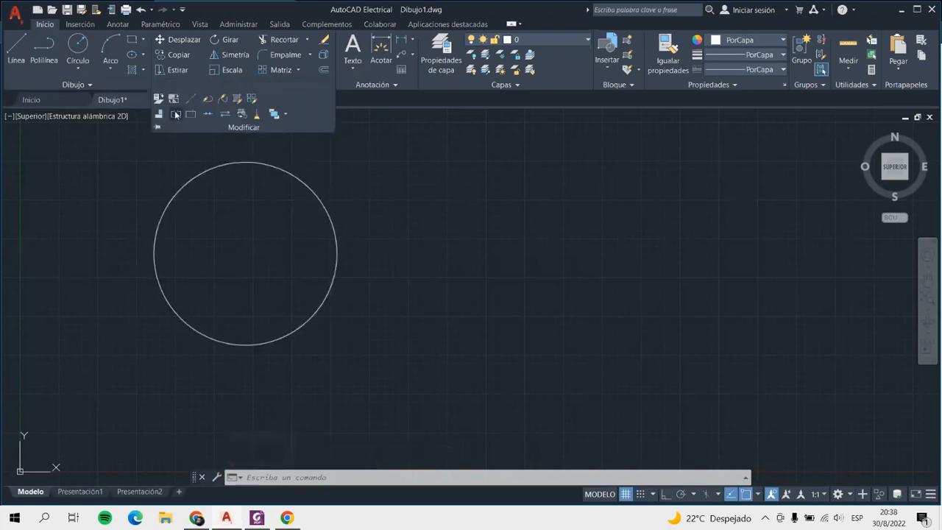
click(176, 114)
click(264, 166)
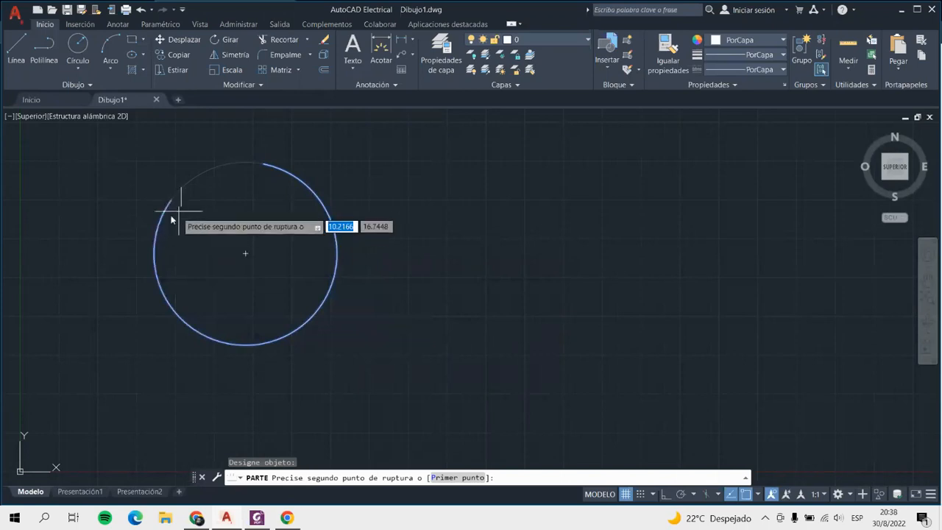
click(155, 273)
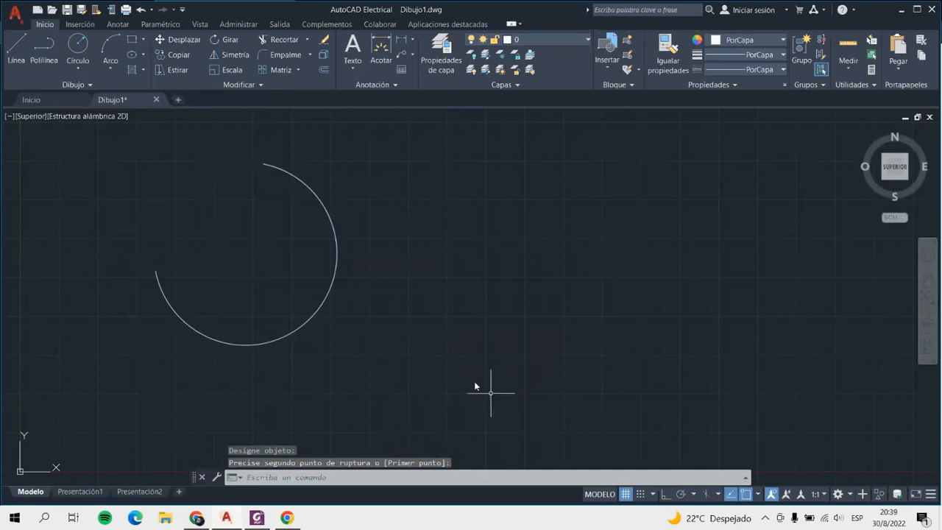
click(243, 84)
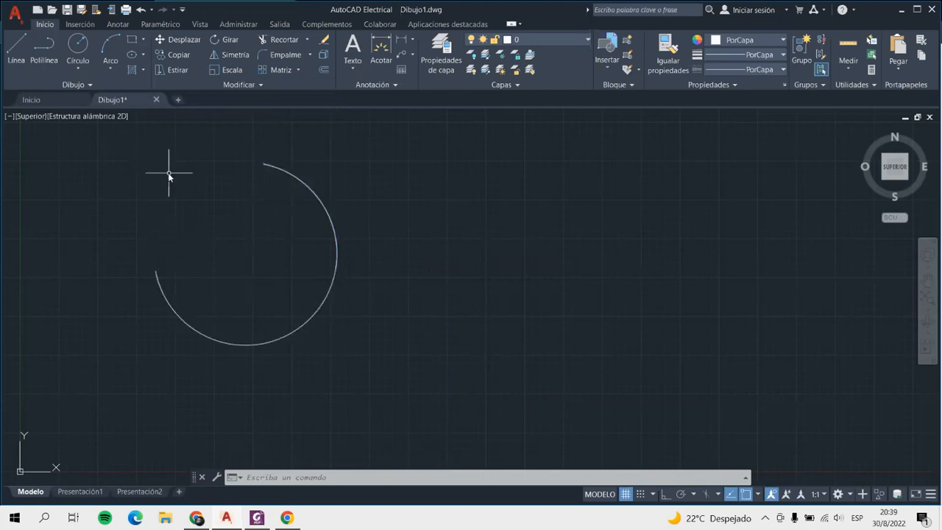
click(70, 83)
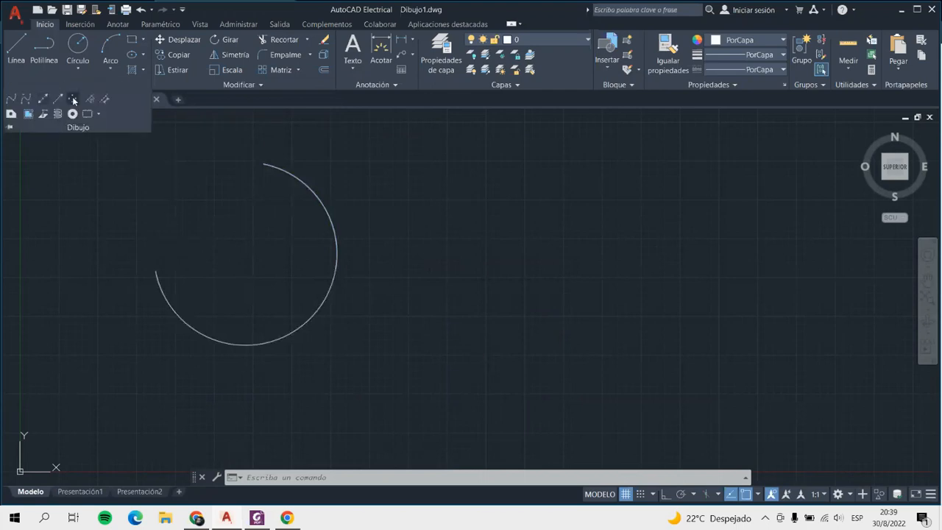
click(476, 246)
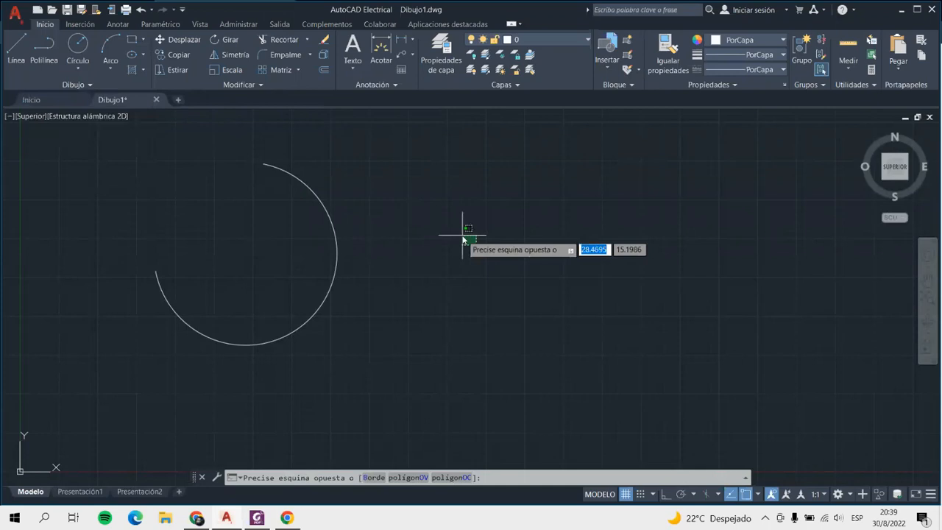
key(Escape)
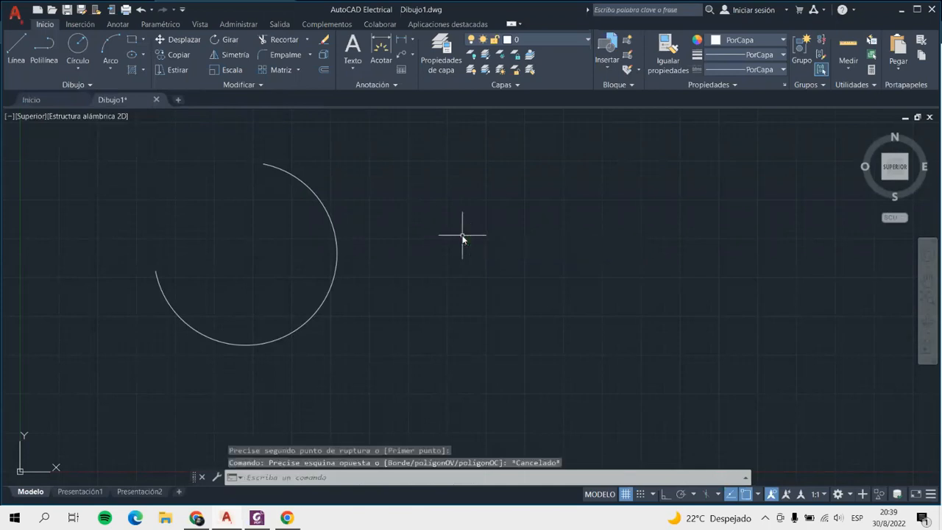
Split the remaining arc at a single point on its lower-right side and select each piece to check the division
click(248, 84)
click(189, 114)
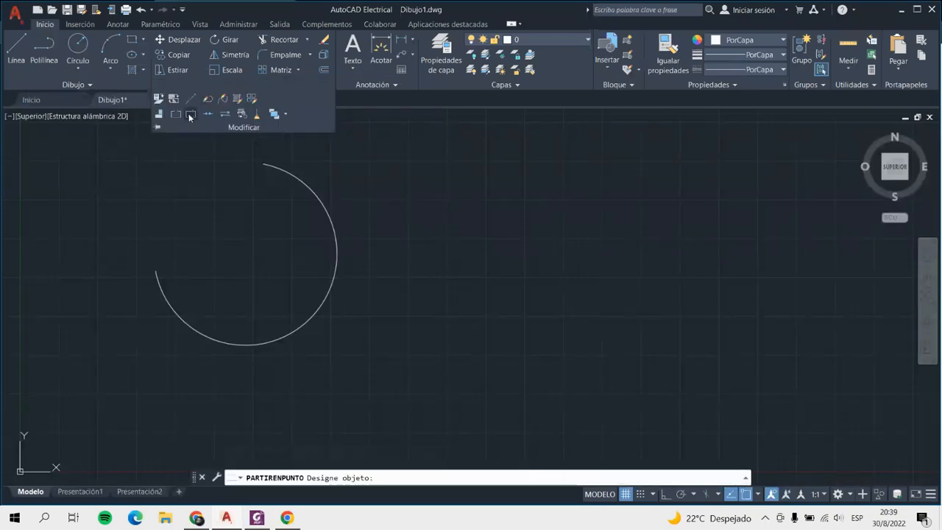
click(328, 230)
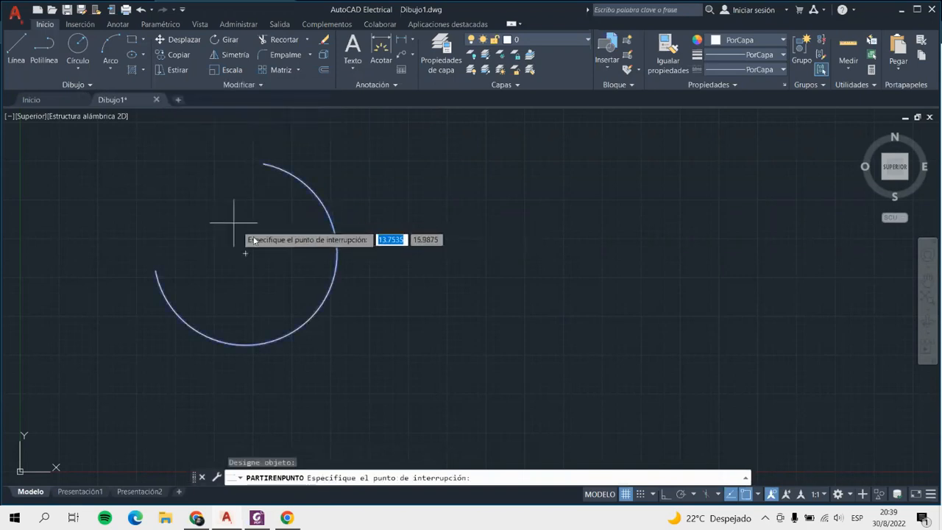
click(311, 321)
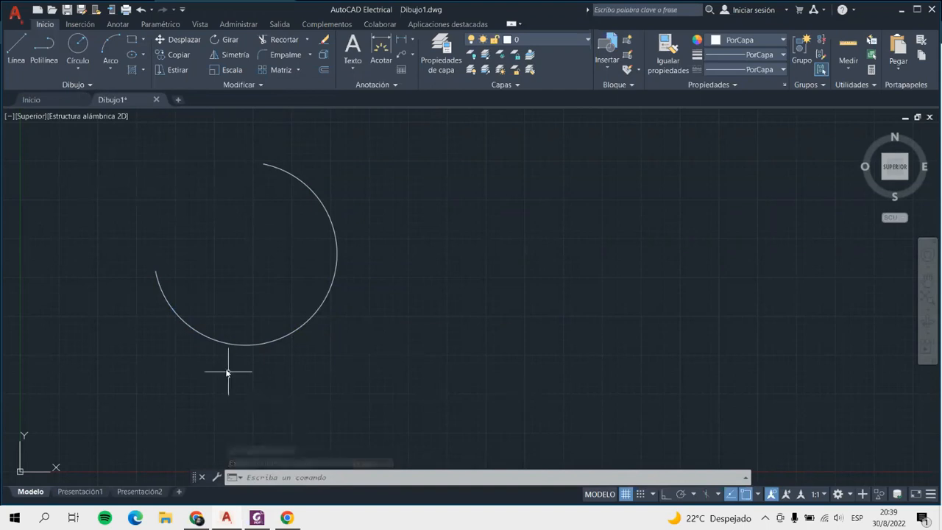
mouse_move(232, 345)
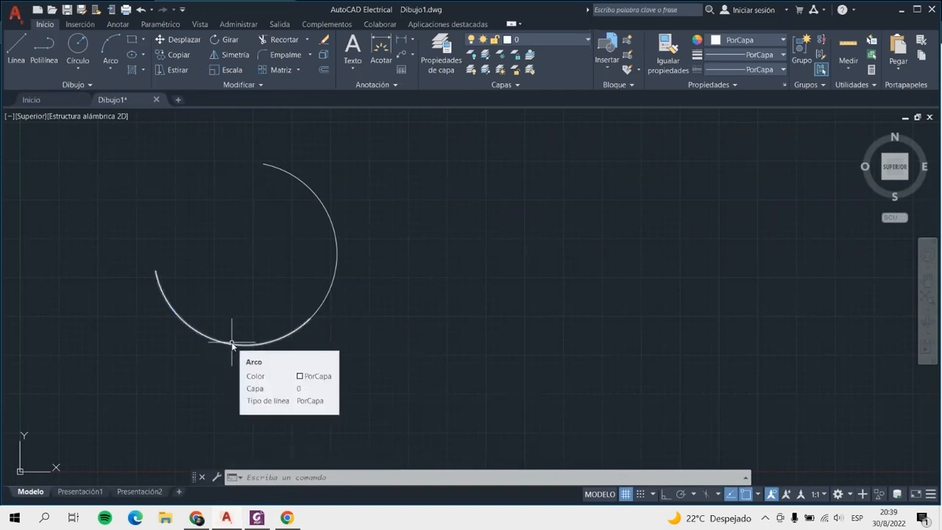
click(332, 278)
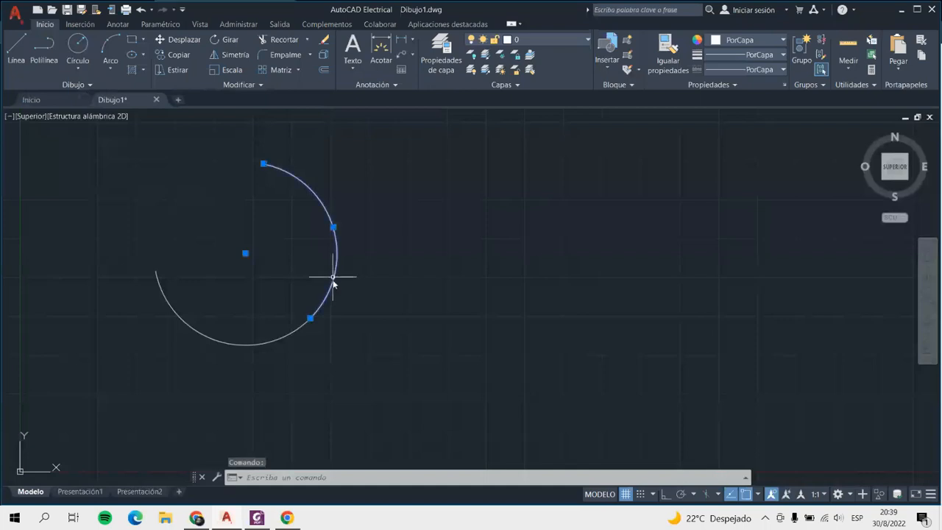
click(258, 343)
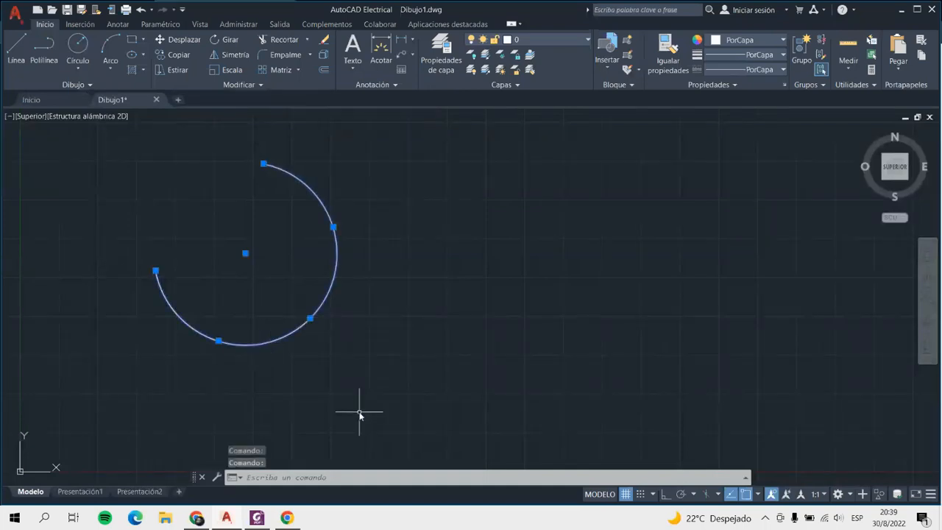
key(Escape)
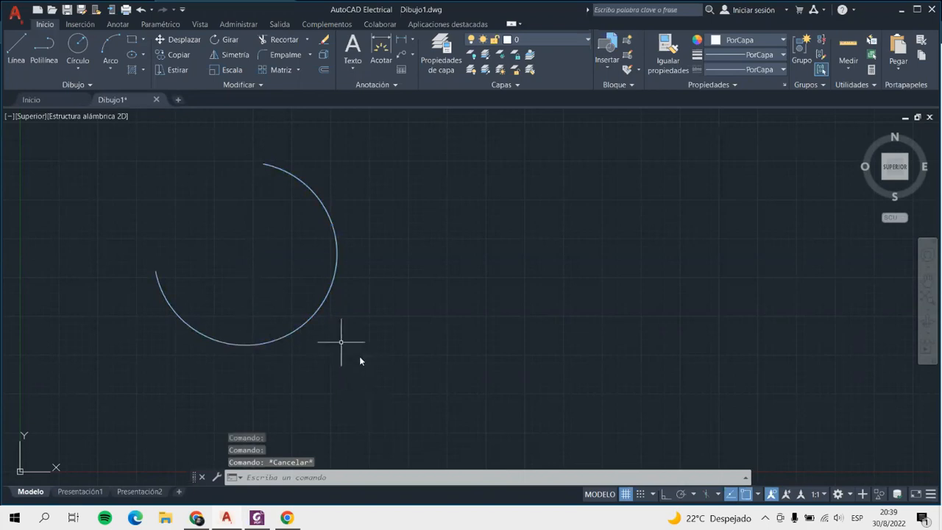
Join the two arcs, convert them into a full circle, and select the result to check it is one object
click(270, 88)
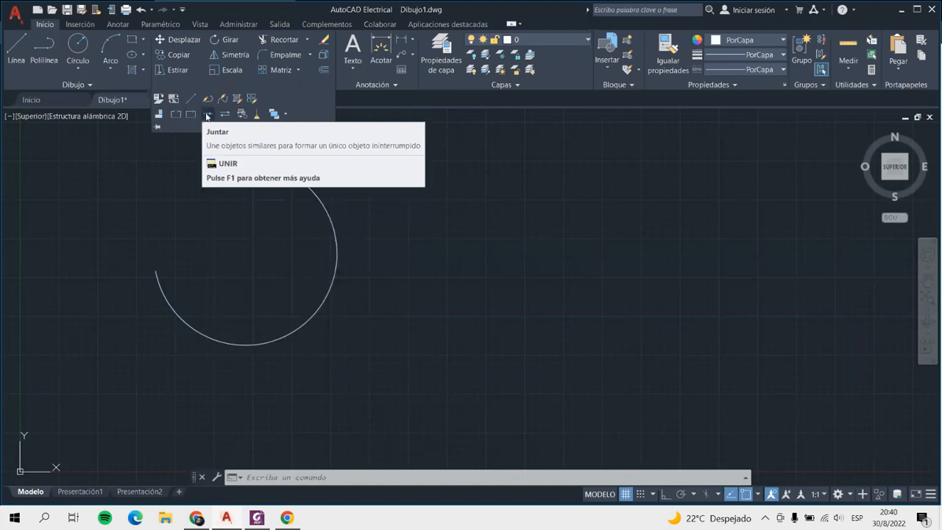
click(207, 116)
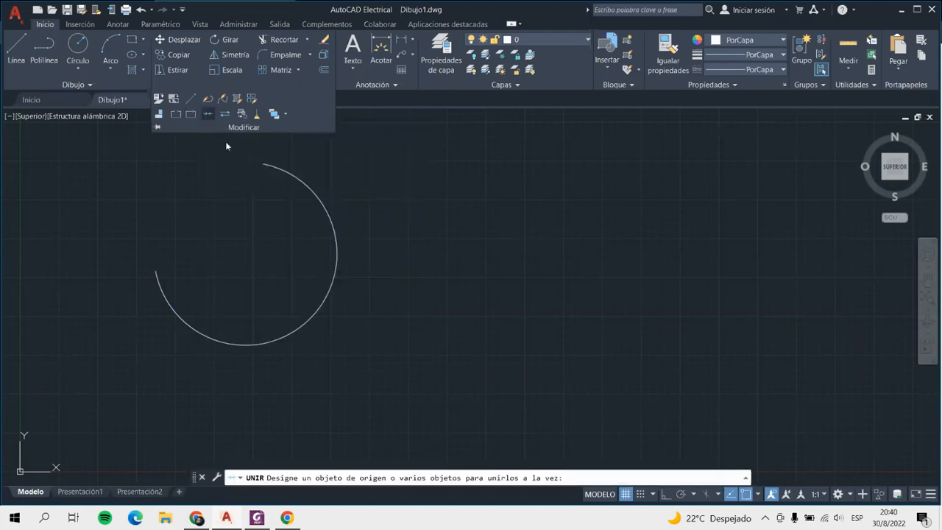
click(319, 208)
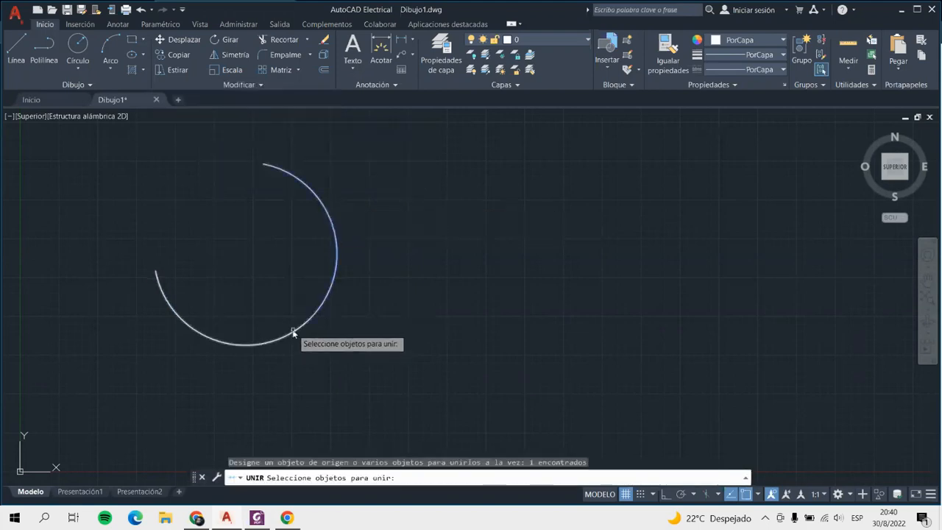
click(293, 333)
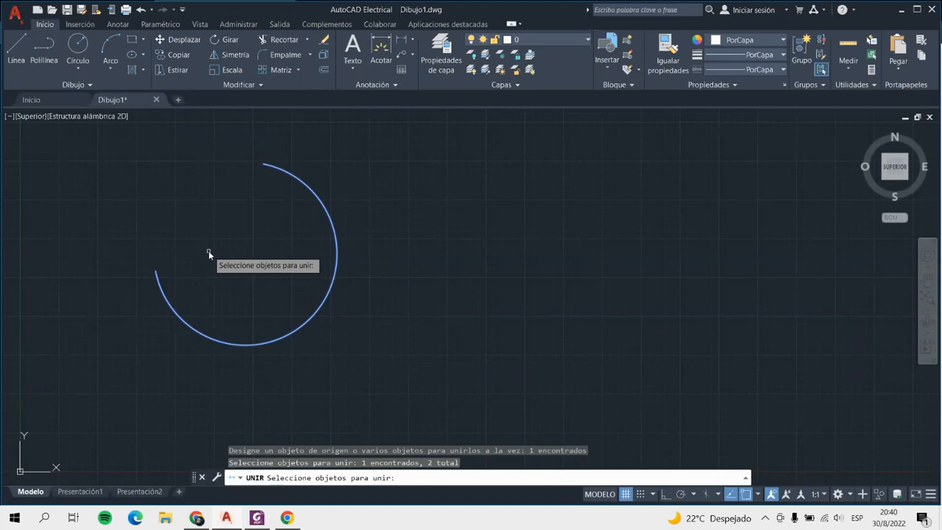
key(Return)
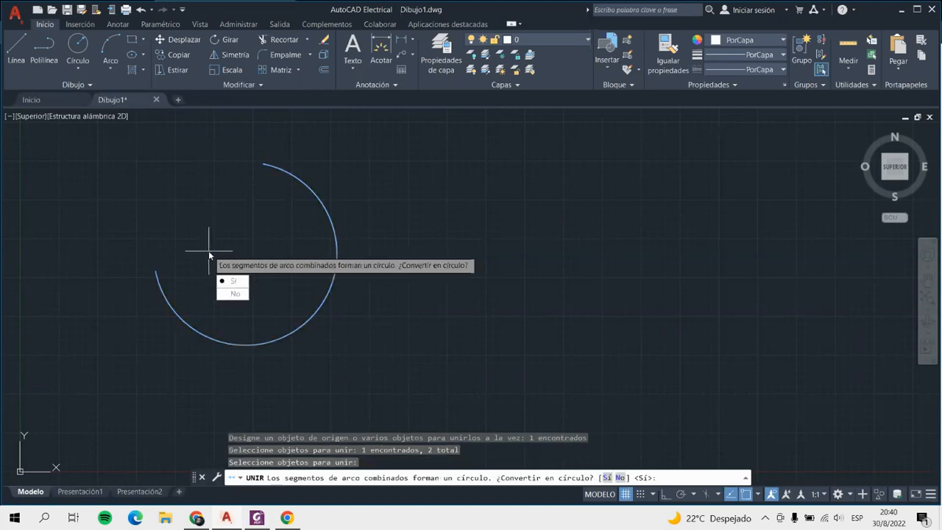
click(236, 281)
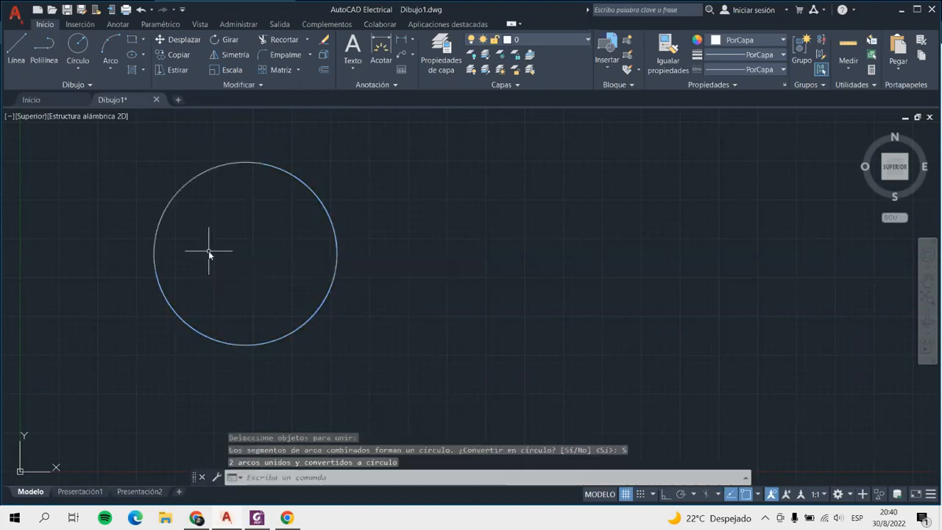
click(332, 321)
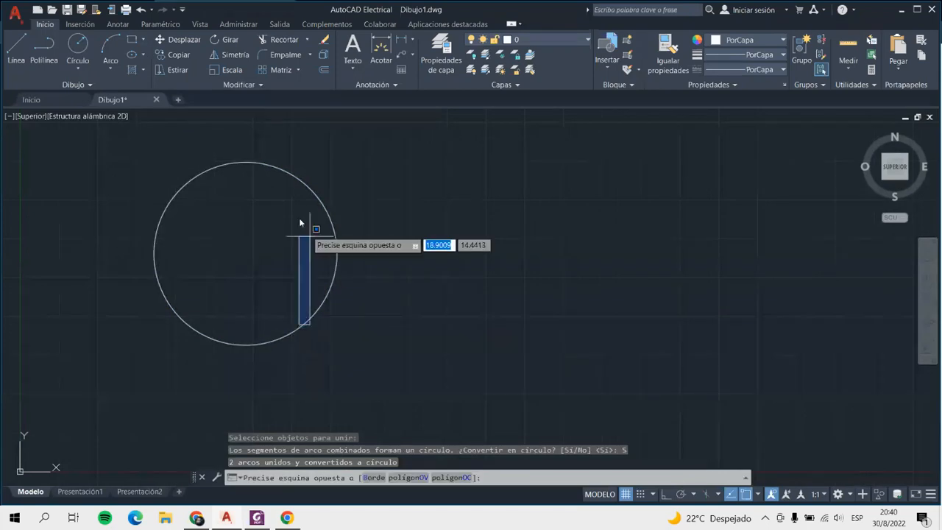
click(248, 160)
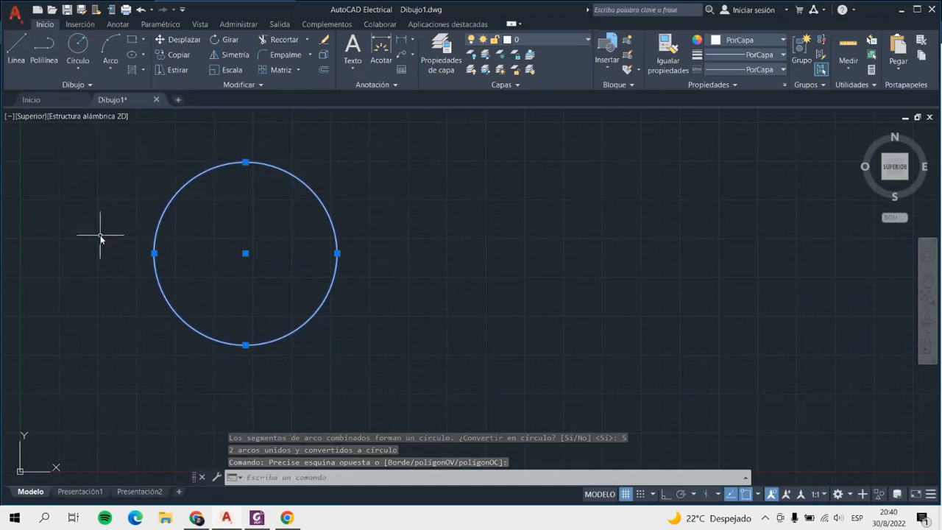
key(Escape)
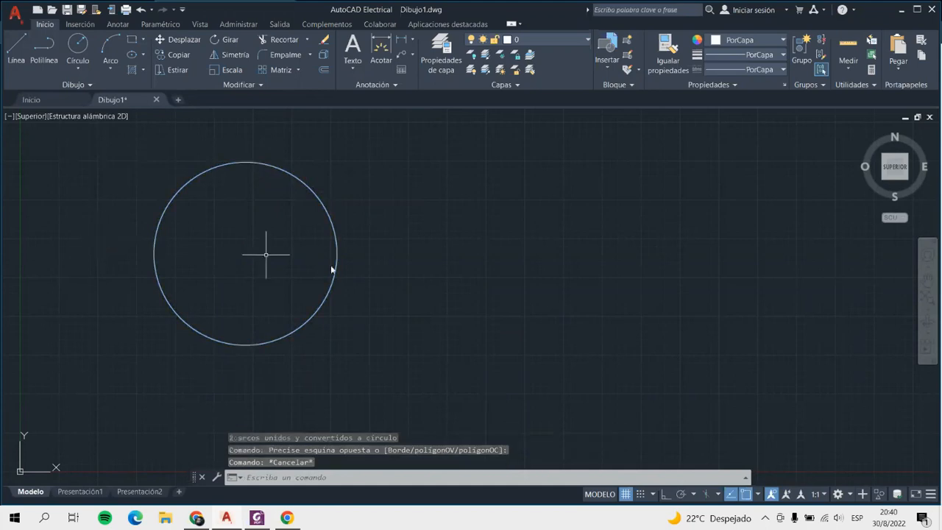
Draw a closed four-sided outline of lines beside the circle, with a near-vertical left side about 11.4 units long and a slanted right side
click(23, 46)
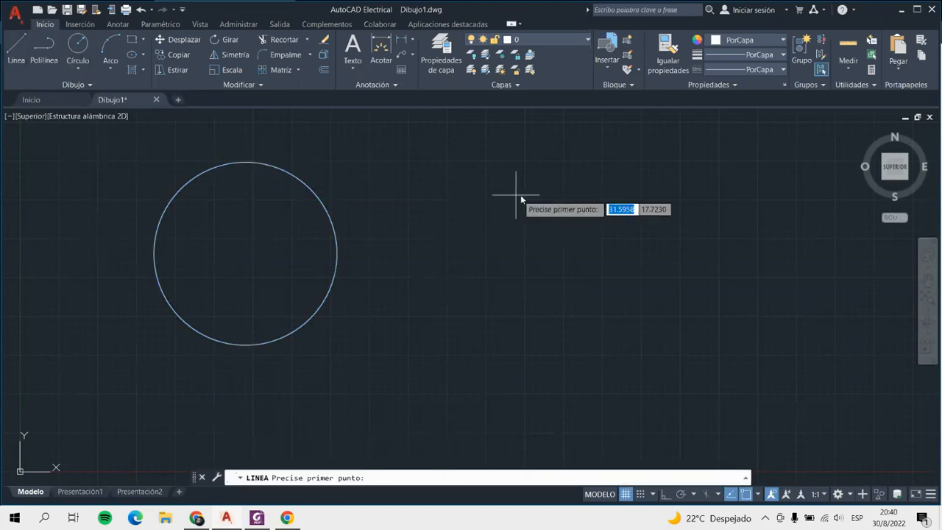
click(547, 195)
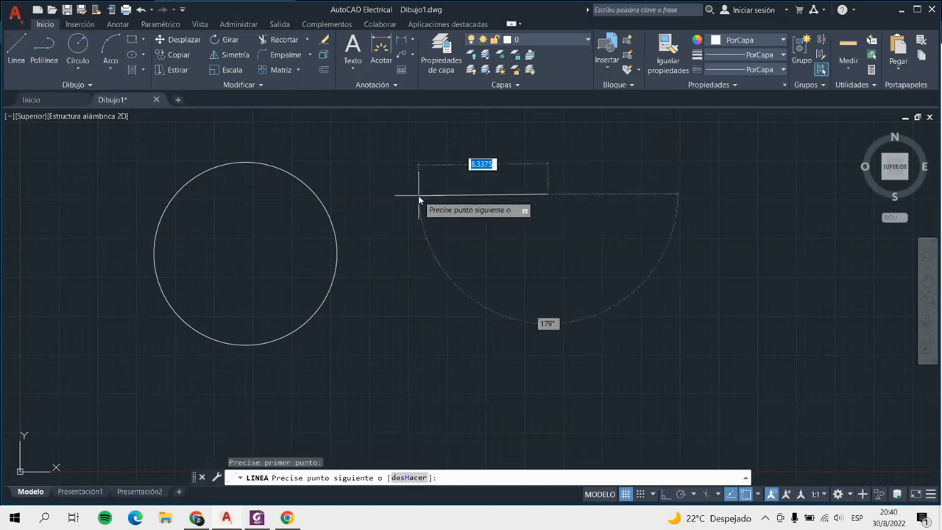
click(415, 193)
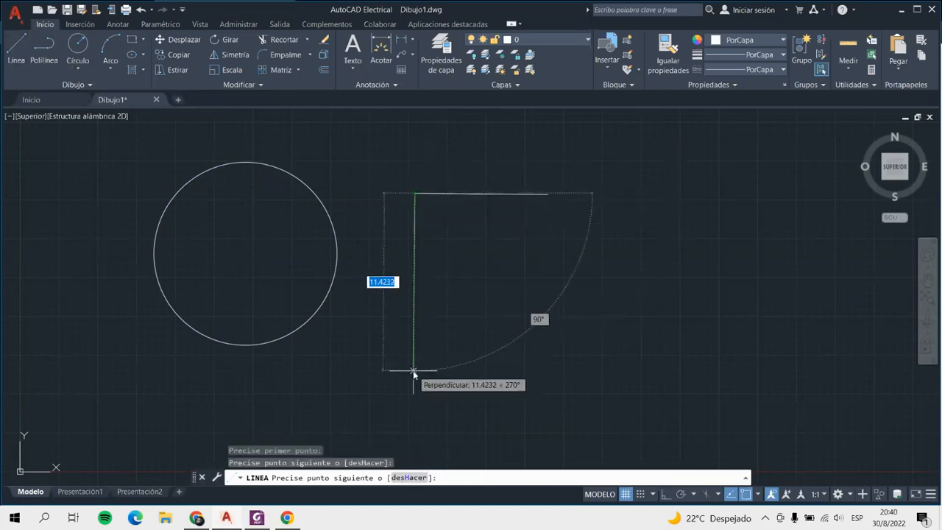
click(414, 370)
click(572, 371)
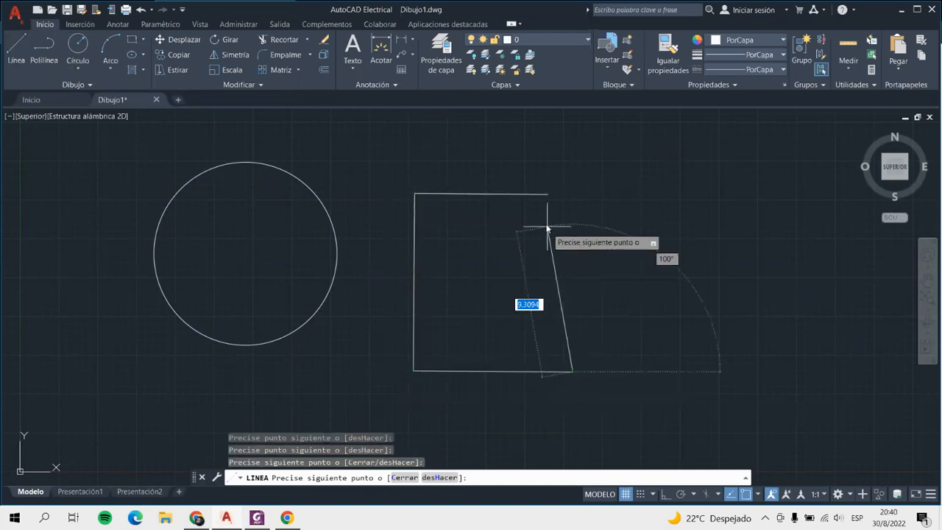
click(549, 195)
key(Return)
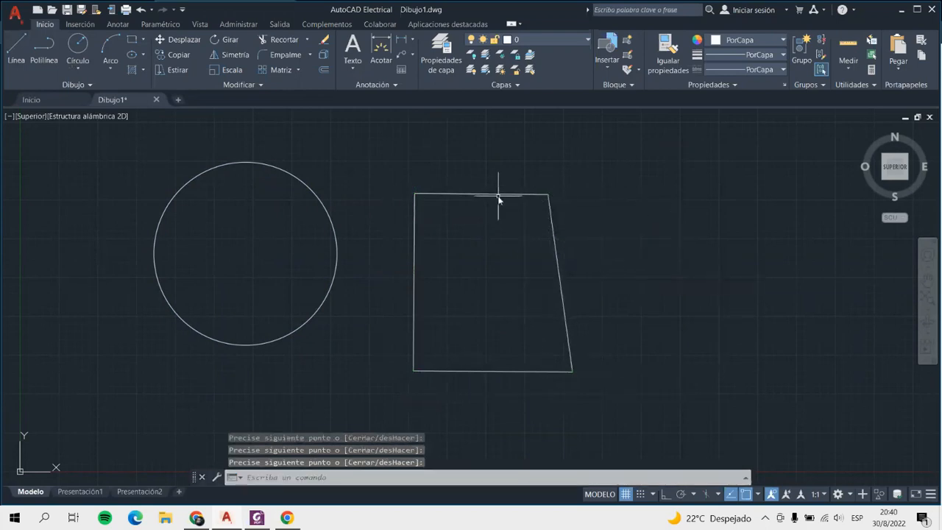
Join the four lines of the outline into a single polyline and select it to check the result
click(245, 84)
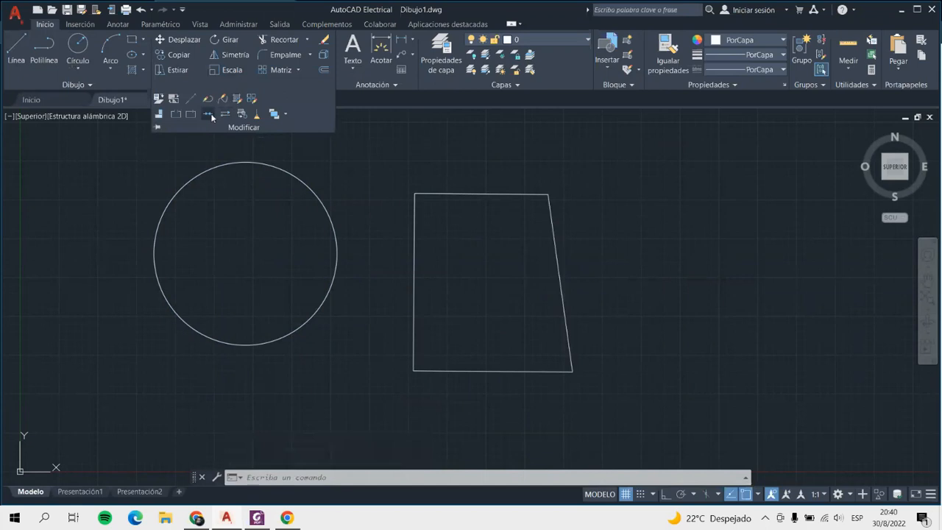
click(208, 113)
click(387, 170)
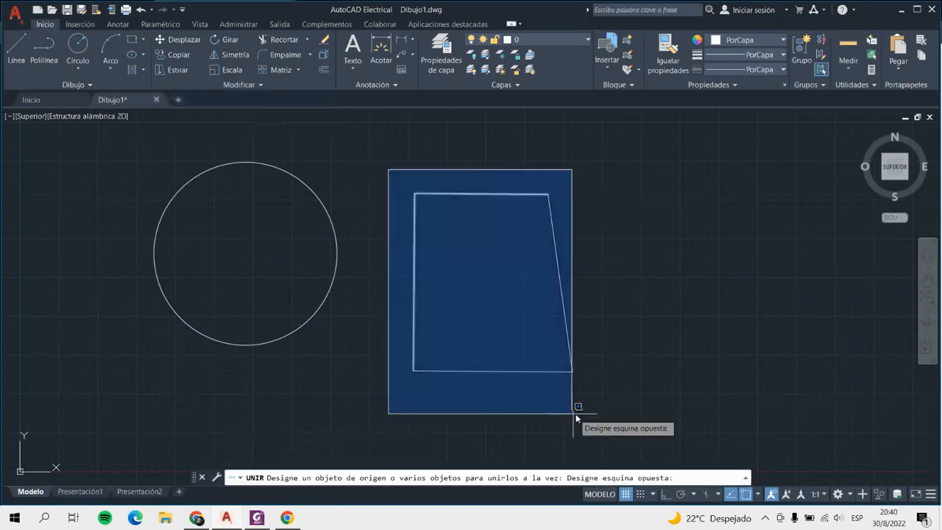
click(649, 419)
key(Return)
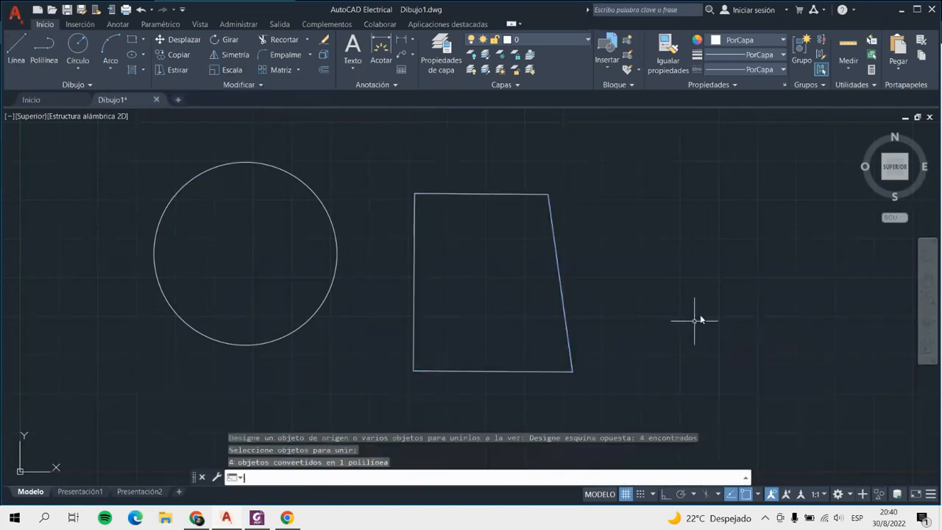
click(566, 280)
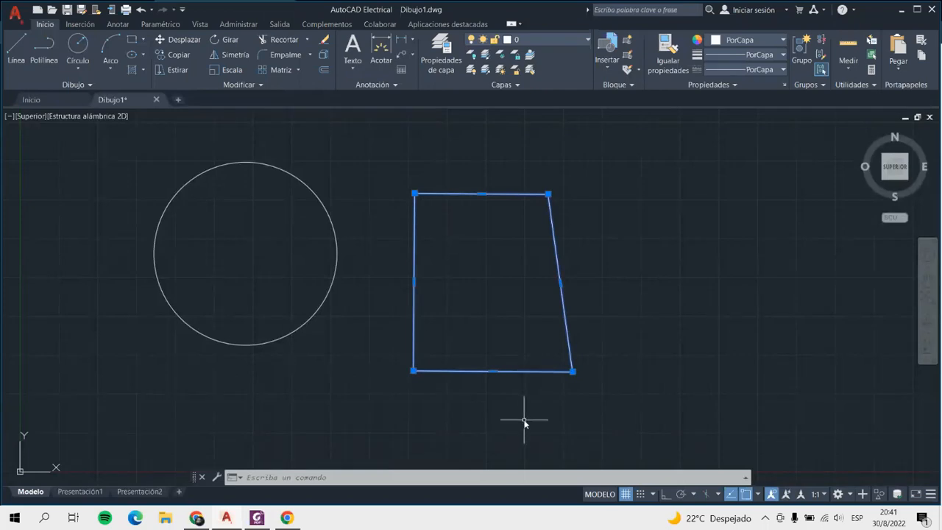
key(Escape)
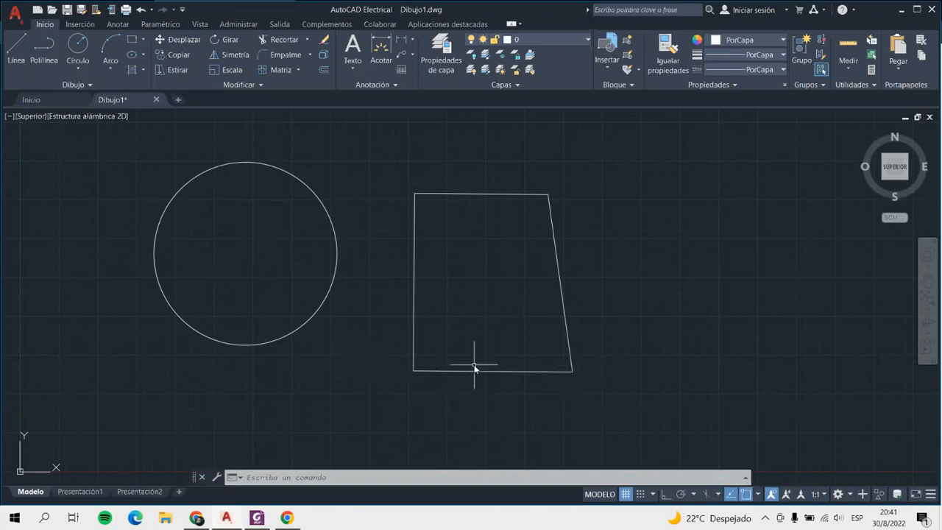
Display the draw order options among the extended modify commands, from bringing objects to the front to sending hatches to the back
scroll(475, 366, down, 2)
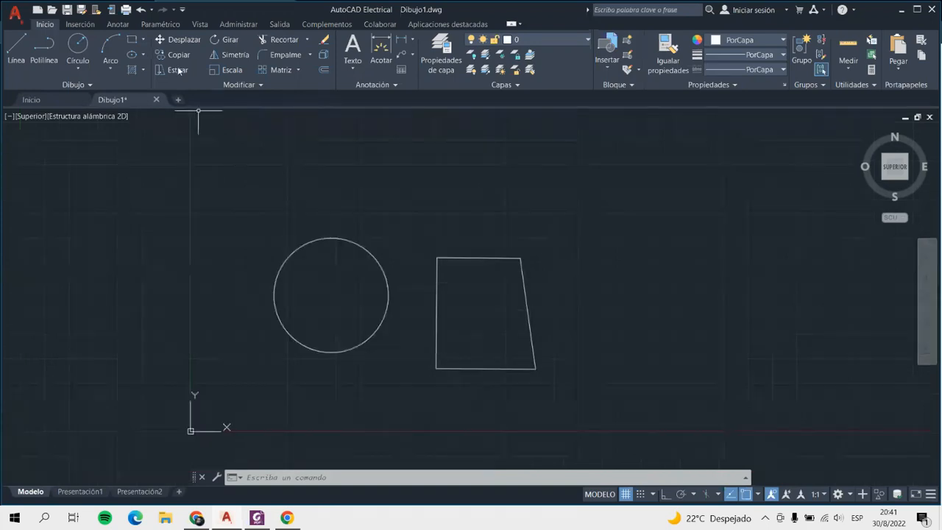
click(220, 83)
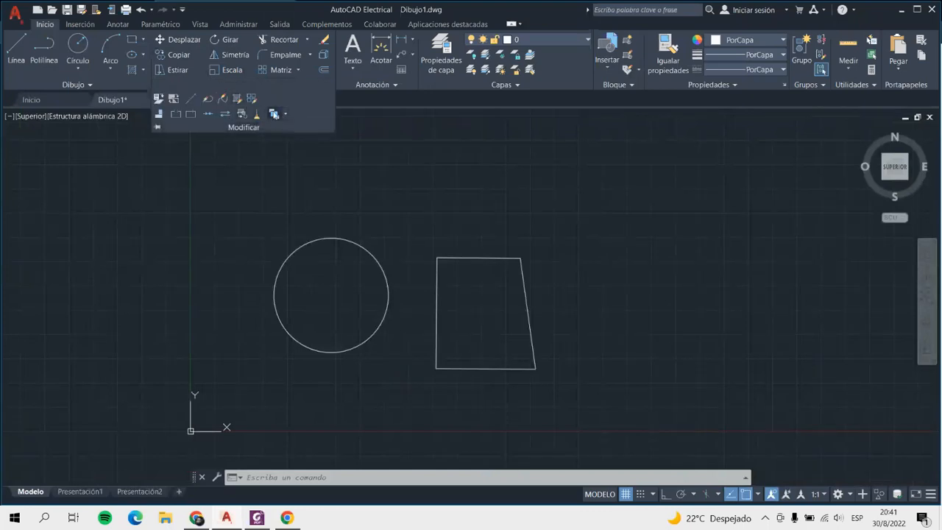
click(284, 114)
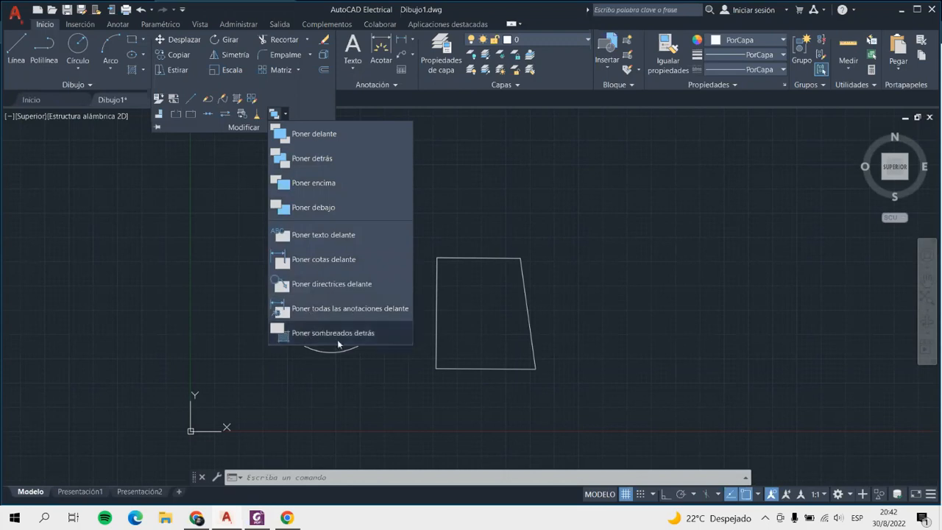
click(602, 290)
Delete the circle and the four-sided polyline from the drawing
click(217, 207)
click(694, 417)
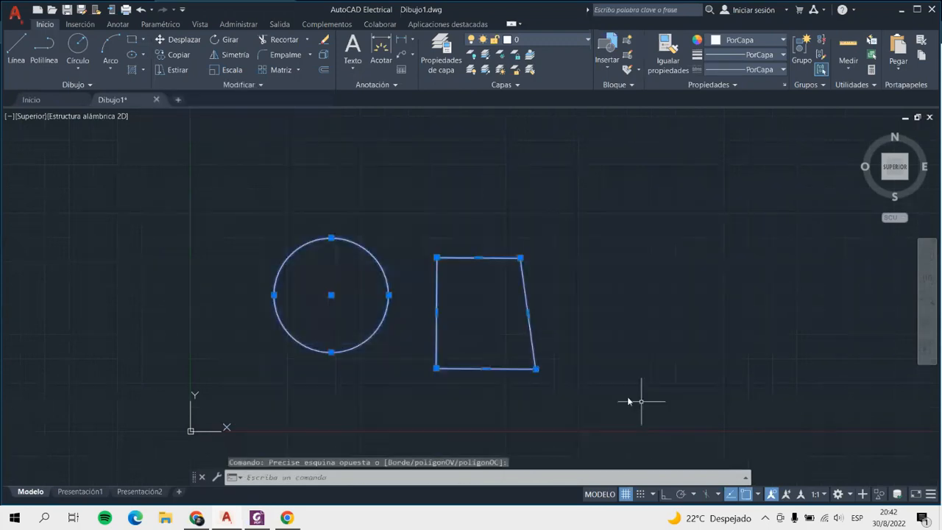
key(Delete)
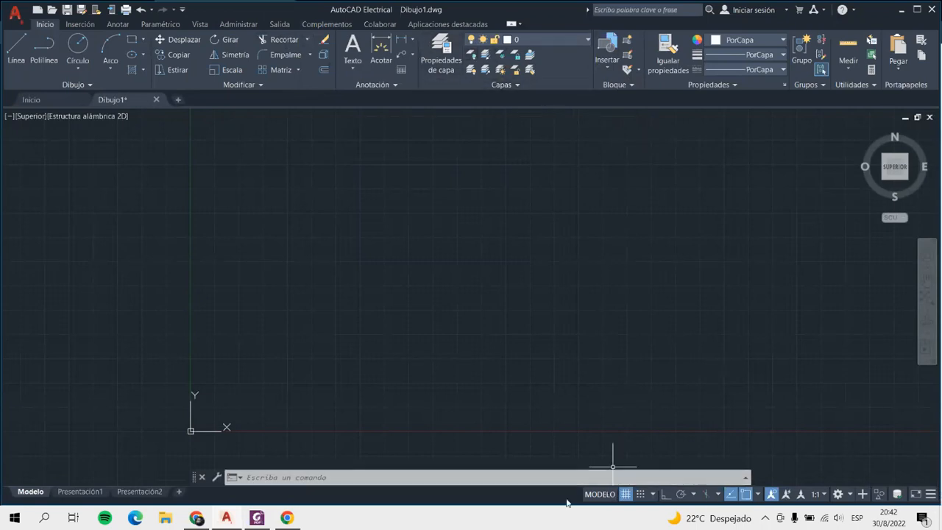
Turn the drawing grid off and back on, and inspect it at closer range
click(626, 494)
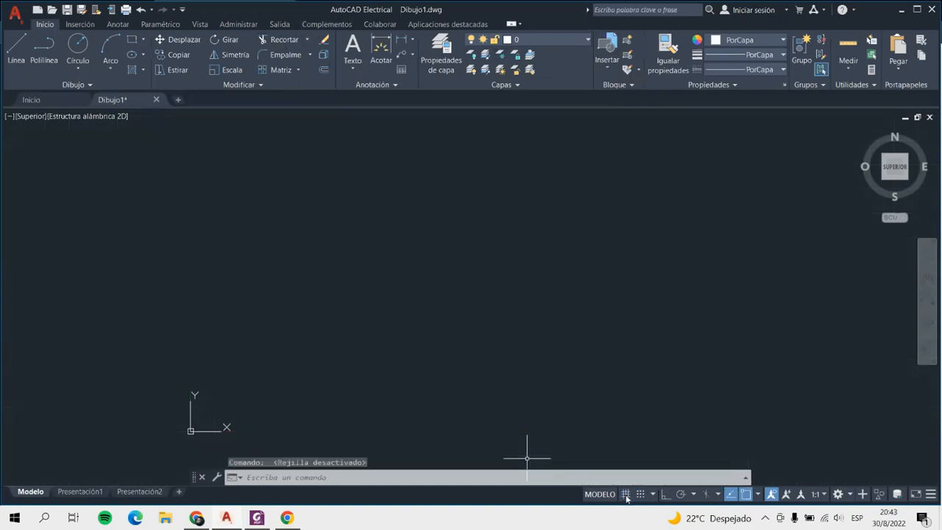
click(626, 493)
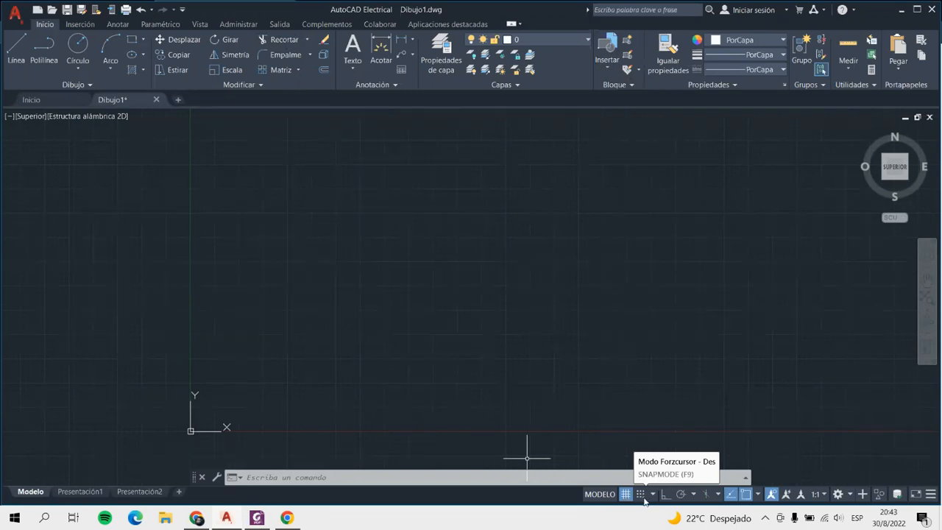
scroll(242, 420, up, 4)
scroll(261, 400, up, 2)
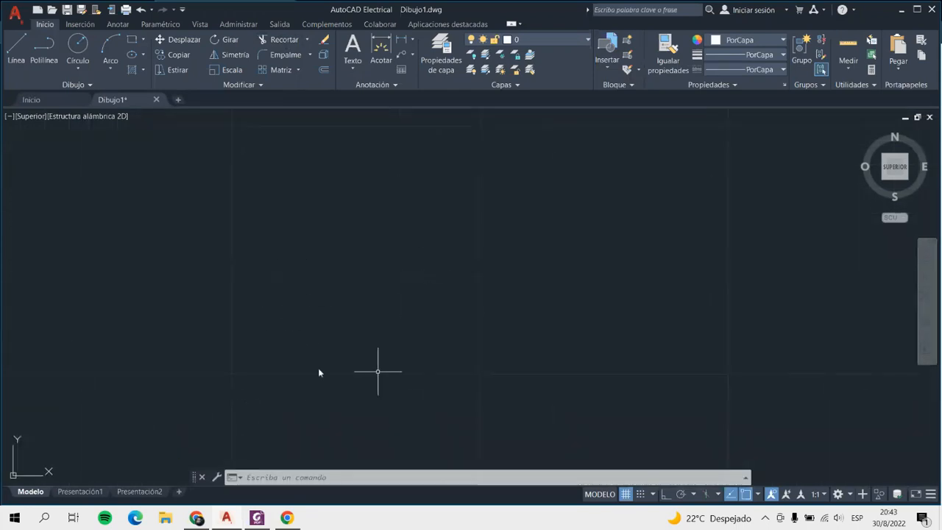
scroll(302, 368, down, 1)
click(17, 46)
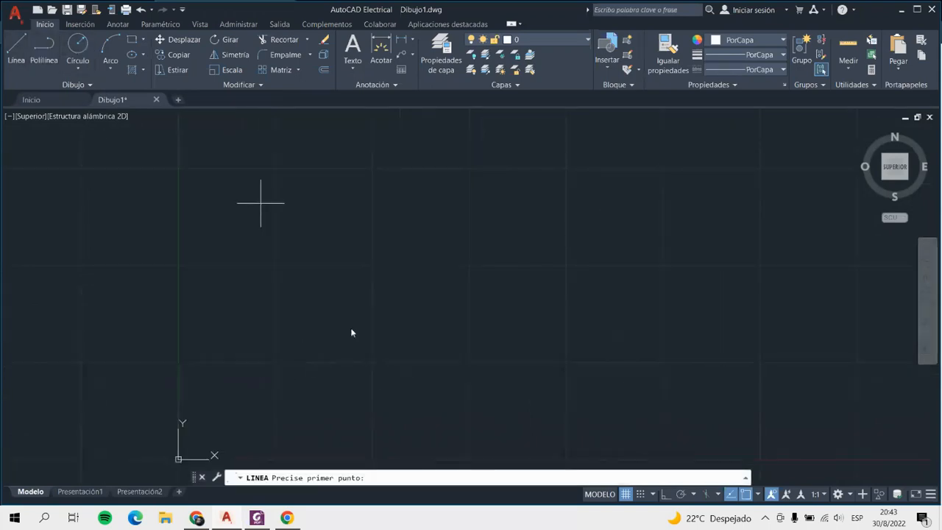
click(225, 374)
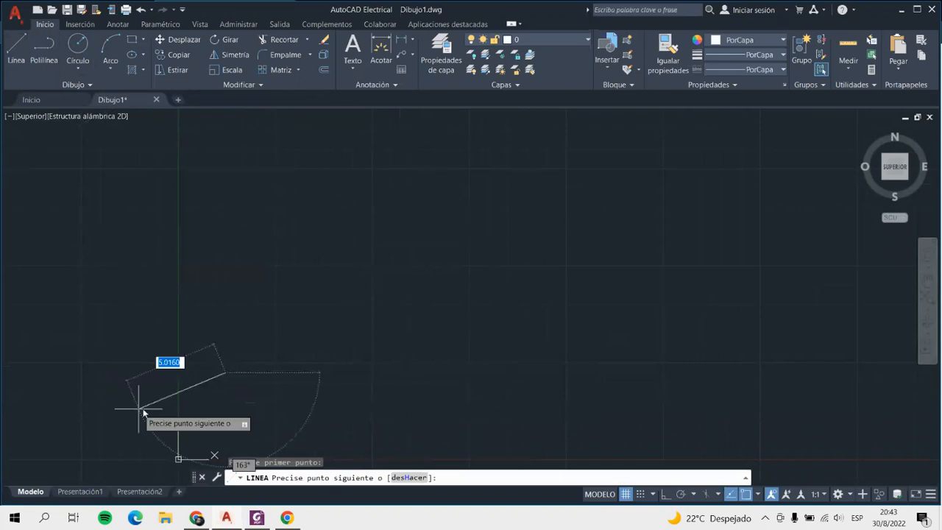
key(Escape)
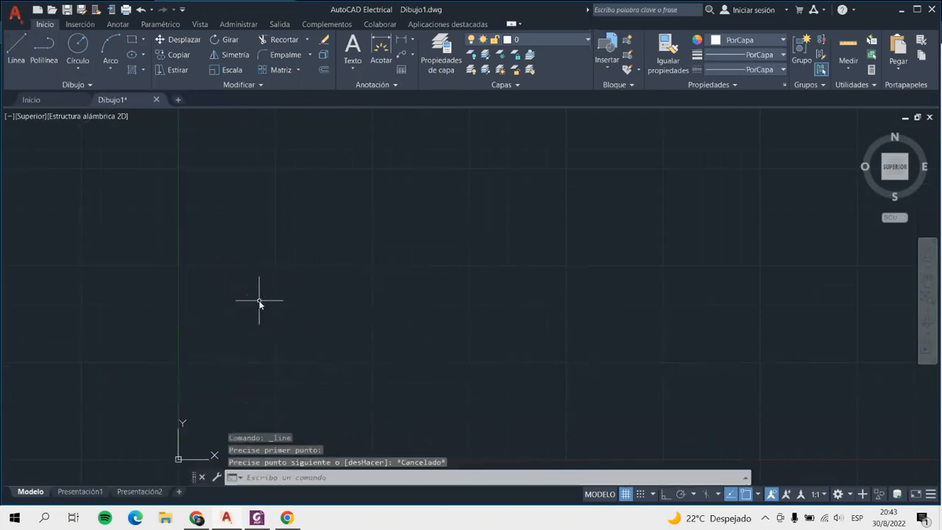
Turn on snap mode and draw a closed four-sided line outline on grid points, with a slanted left side and a 5-unit vertical right side
click(641, 494)
click(15, 49)
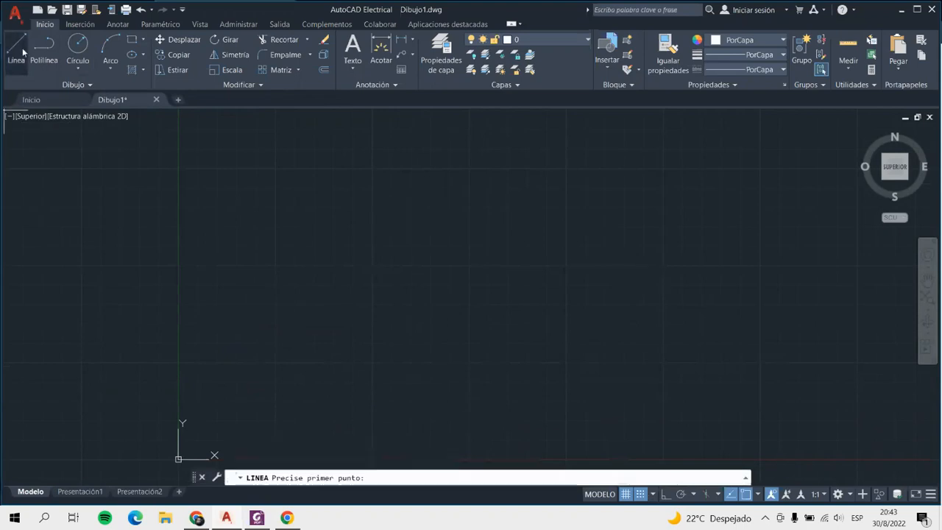
click(275, 361)
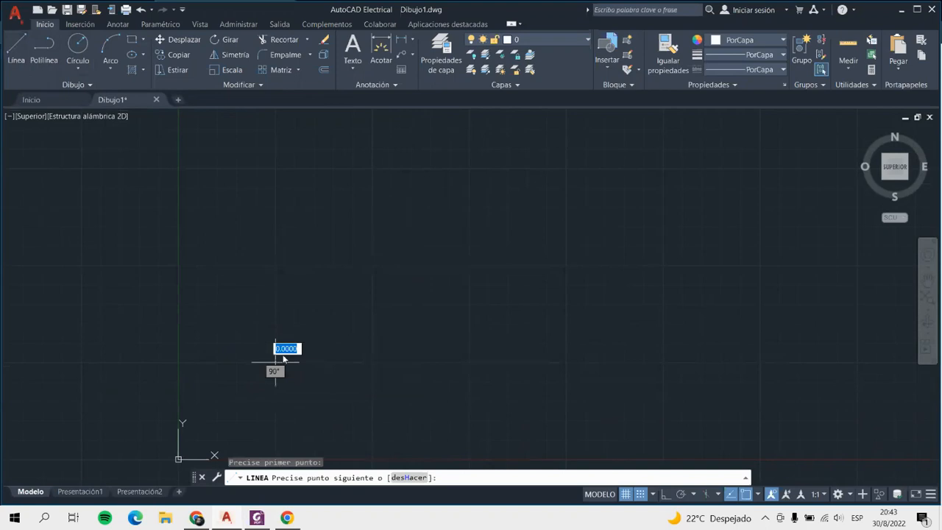
click(373, 169)
click(470, 168)
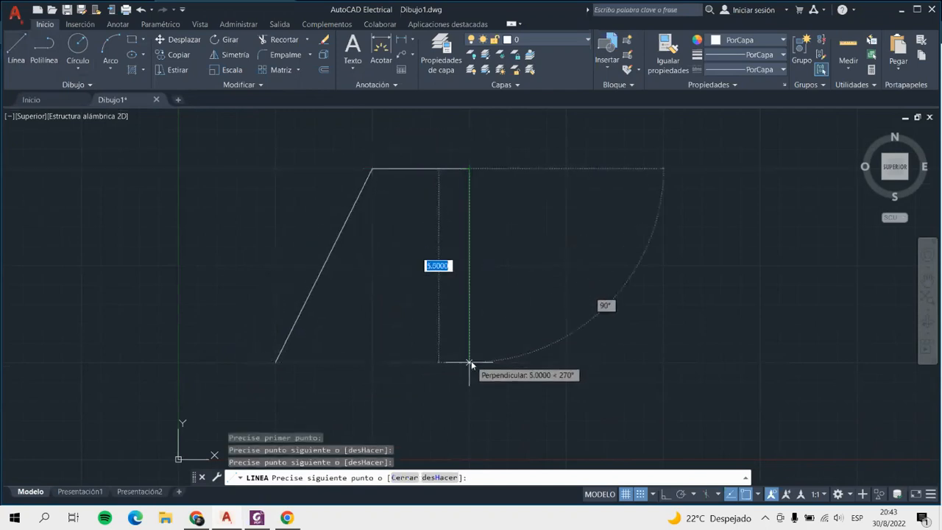
click(469, 361)
click(276, 362)
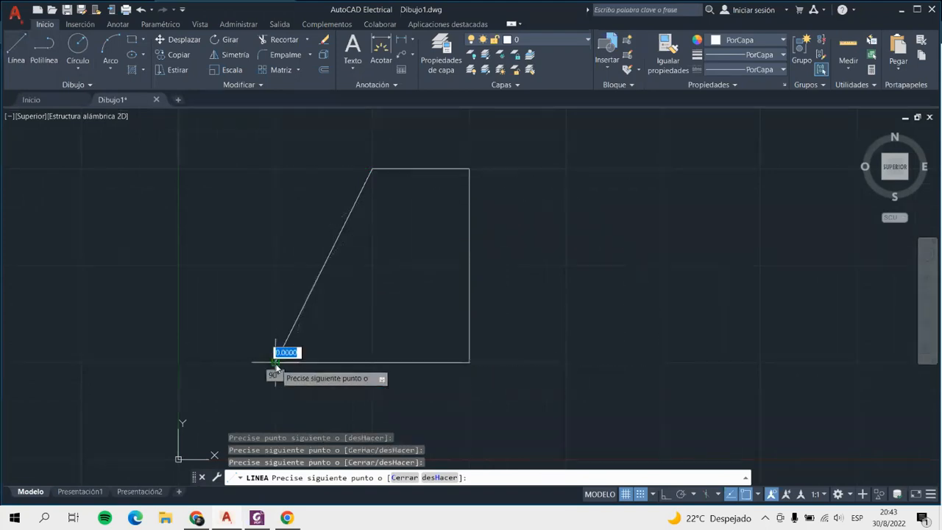
key(Return)
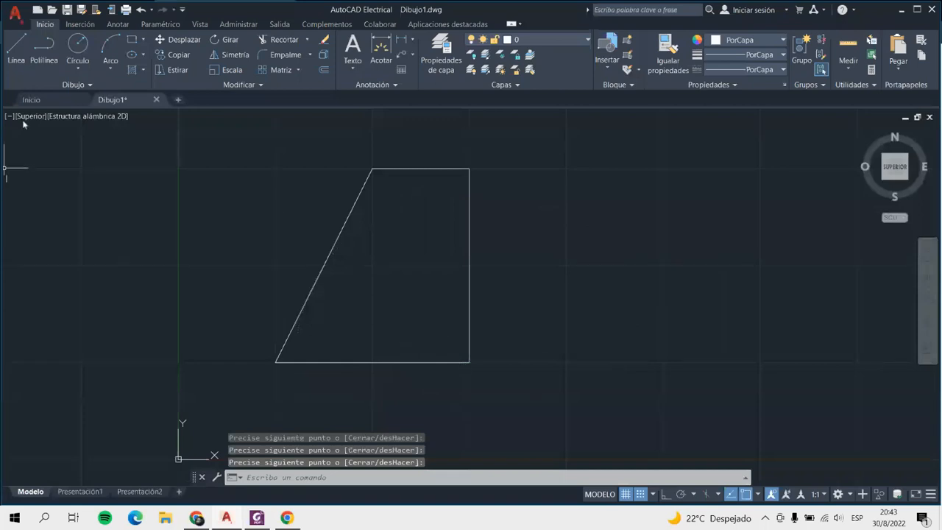
Cancel the circle command without placing a circle and turn off snap mode
click(83, 46)
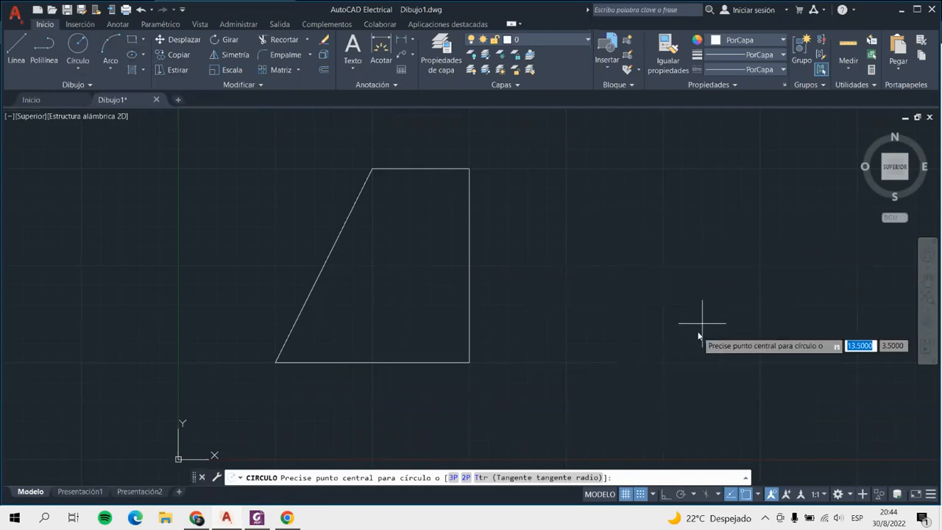
key(Escape)
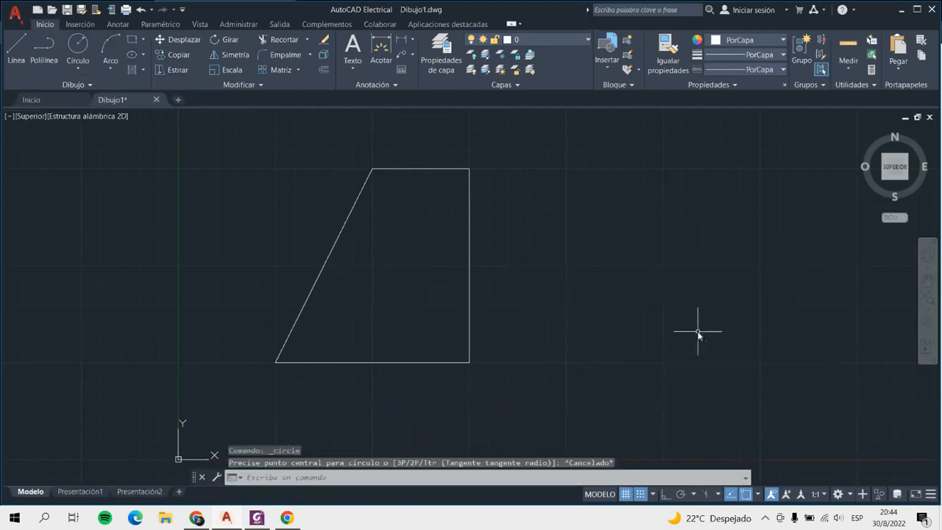
click(654, 495)
click(654, 495)
click(641, 496)
scroll(364, 336, down, 4)
scroll(441, 337, up, 4)
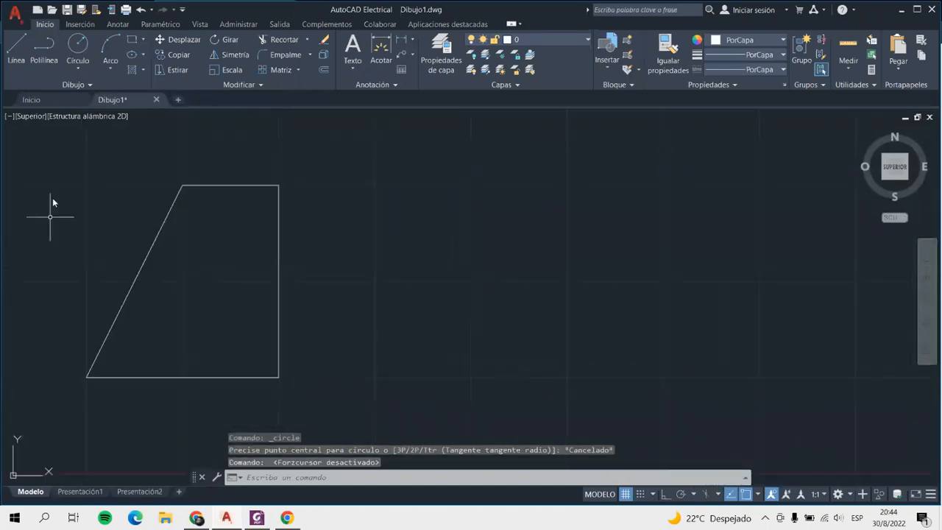
Delete the four-line outline with the slanted side from the drawing
click(65, 163)
click(440, 411)
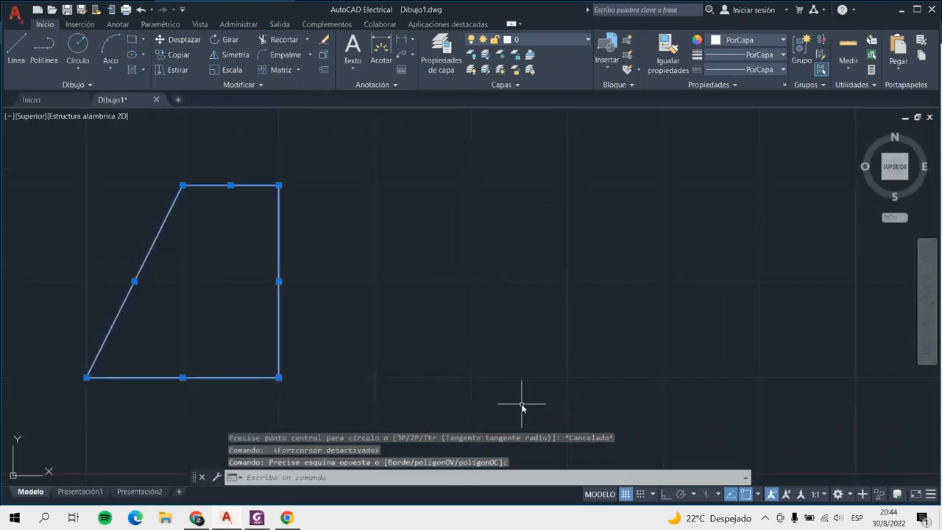
key(Delete)
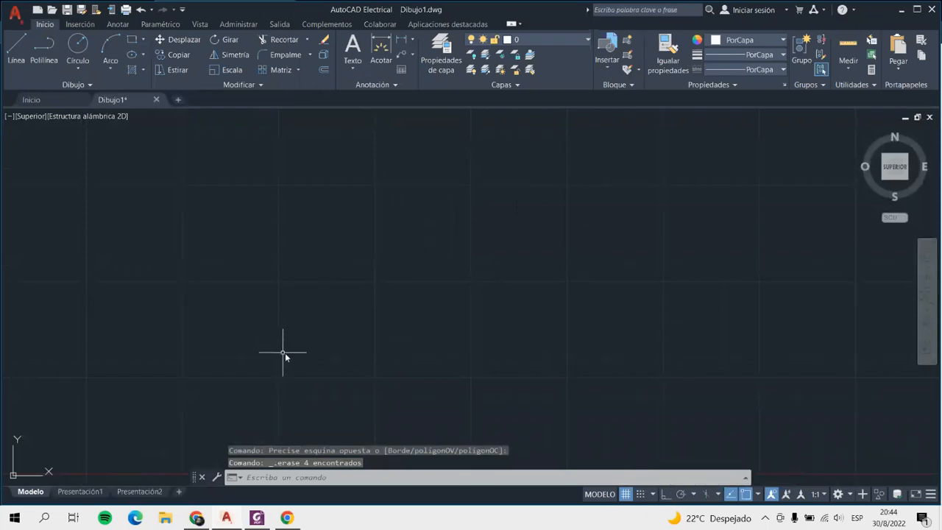
click(16, 50)
click(574, 233)
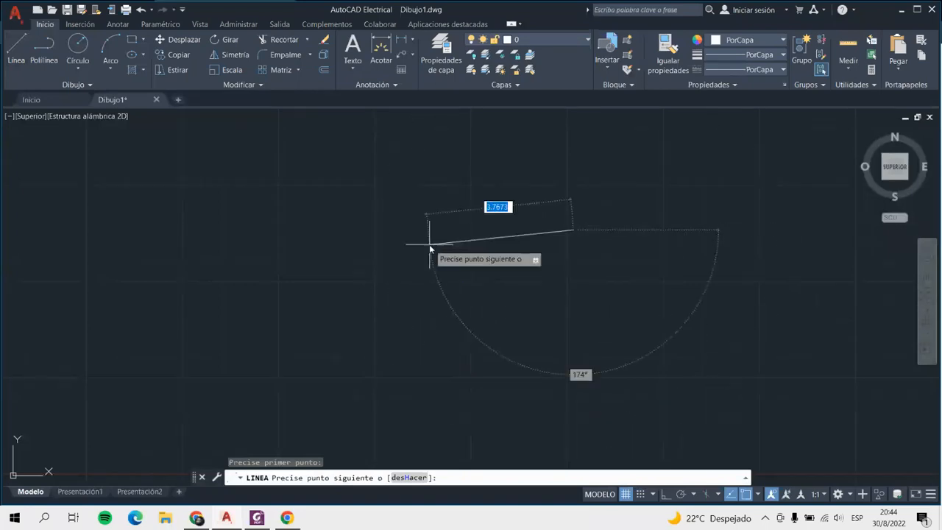
key(Escape)
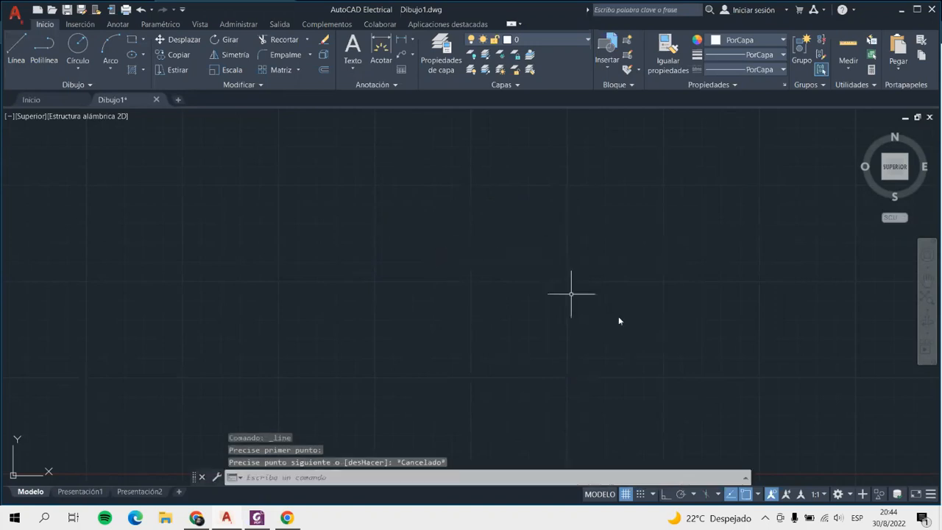
Turn on ortho mode and draw a closed square of lines with 10-unit sides
click(664, 494)
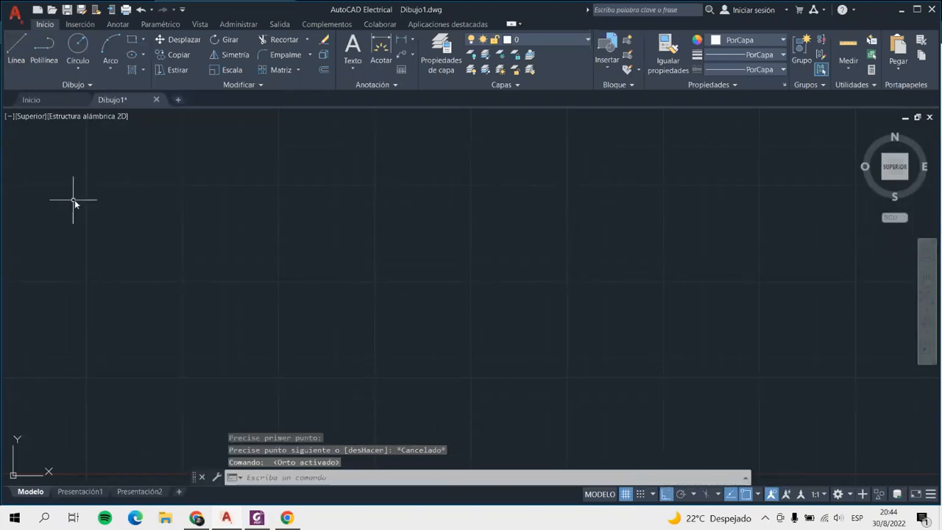
click(14, 45)
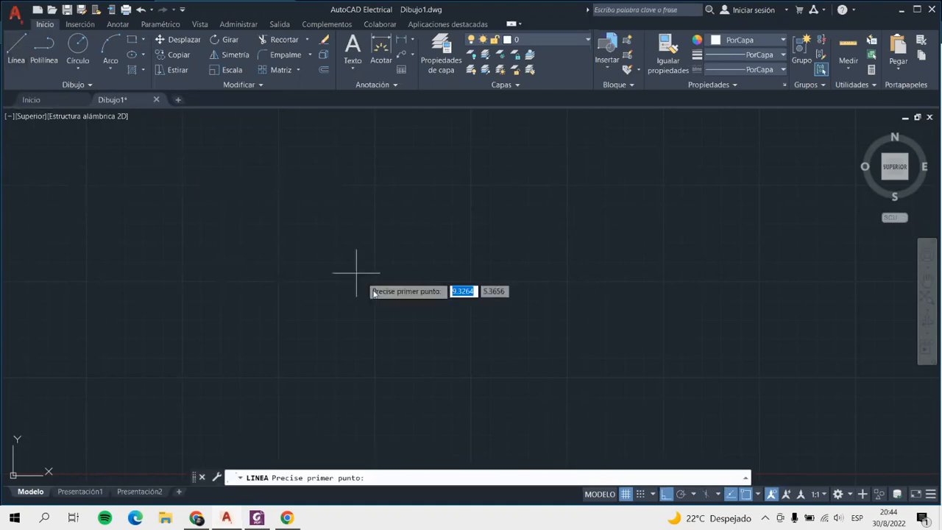
click(320, 186)
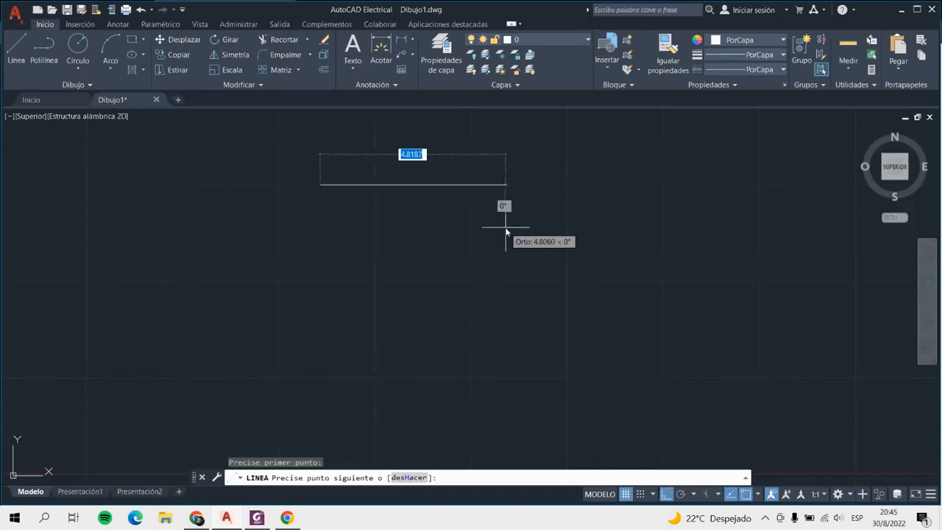
text(10)
key(Return)
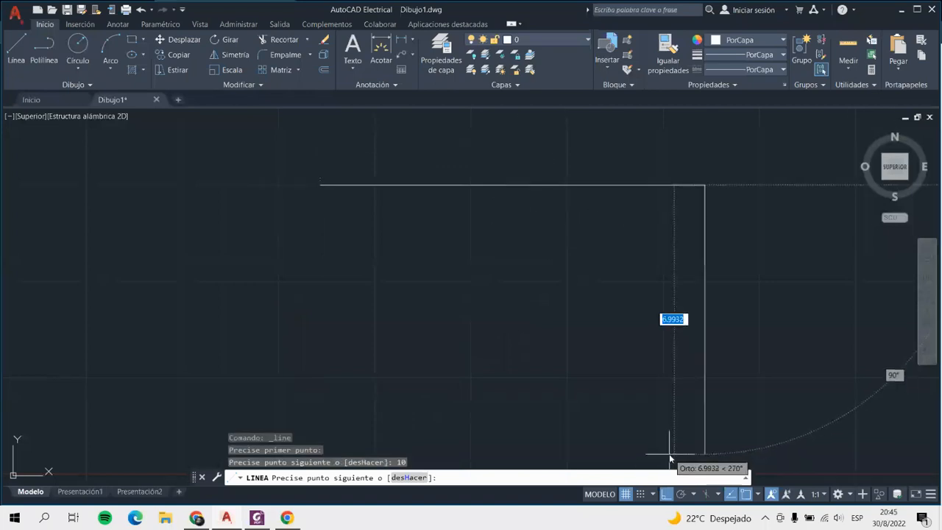
text(10)
key(Return)
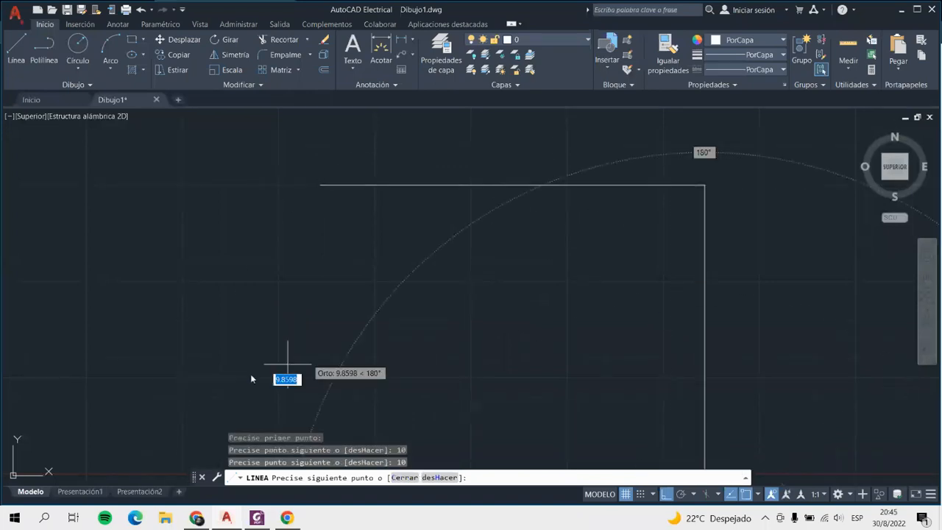
text(10)
key(Return)
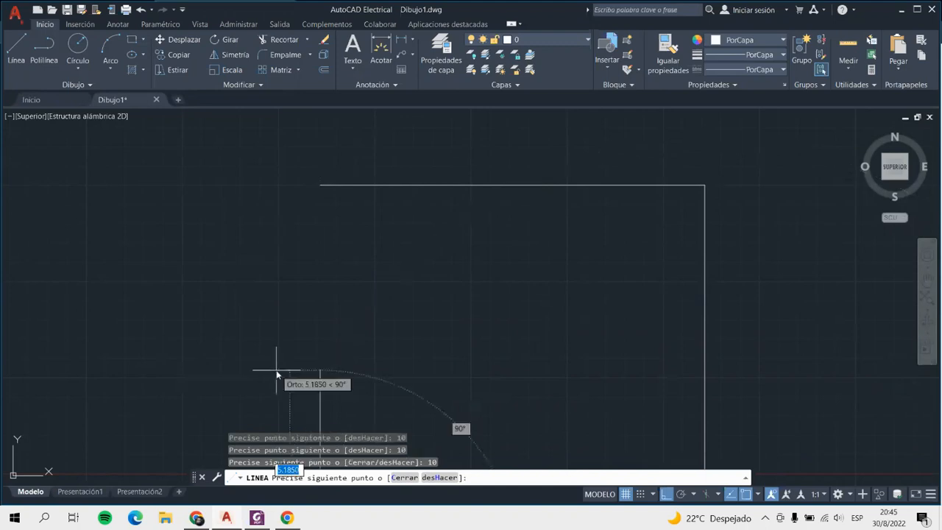
click(321, 185)
scroll(421, 285, down, 6)
scroll(449, 319, up, 2)
key(Return)
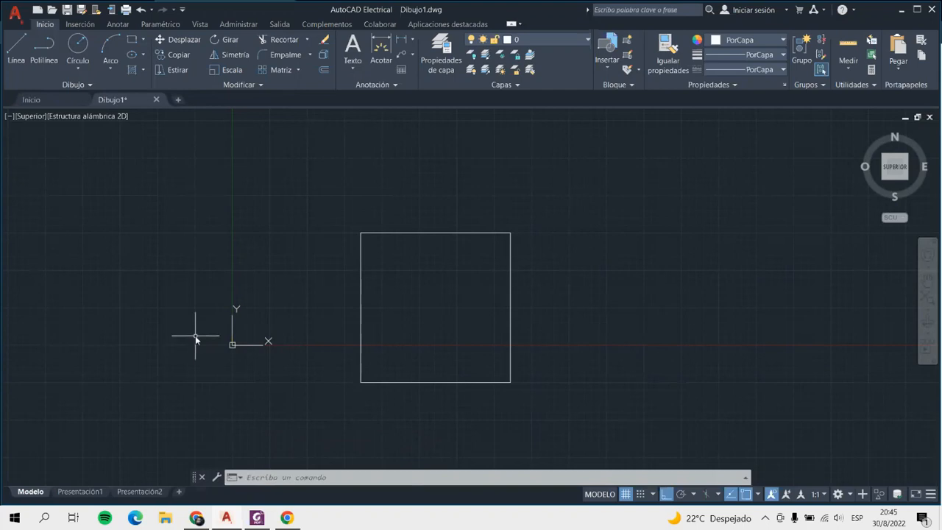
Delete all four lines of the 10-unit square
click(327, 192)
click(660, 405)
key(Delete)
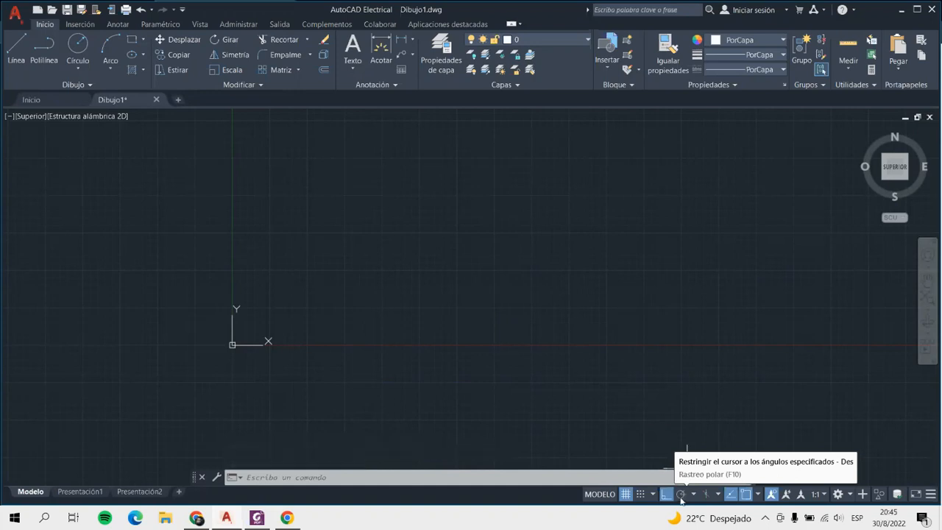
Start a trial line constrained by ortho mode, turn ortho off partway to try free angles, and cancel the line
scroll(455, 226, down, 2)
scroll(552, 186, up, 5)
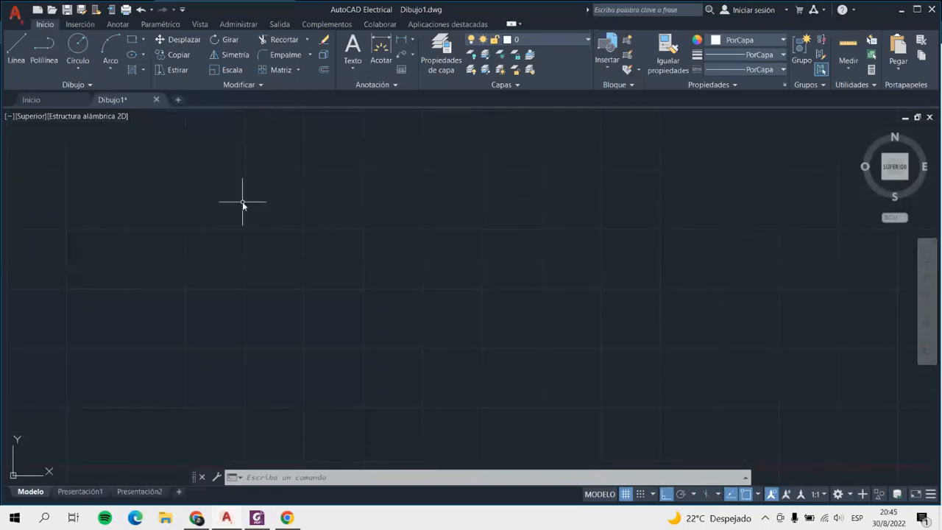
click(12, 50)
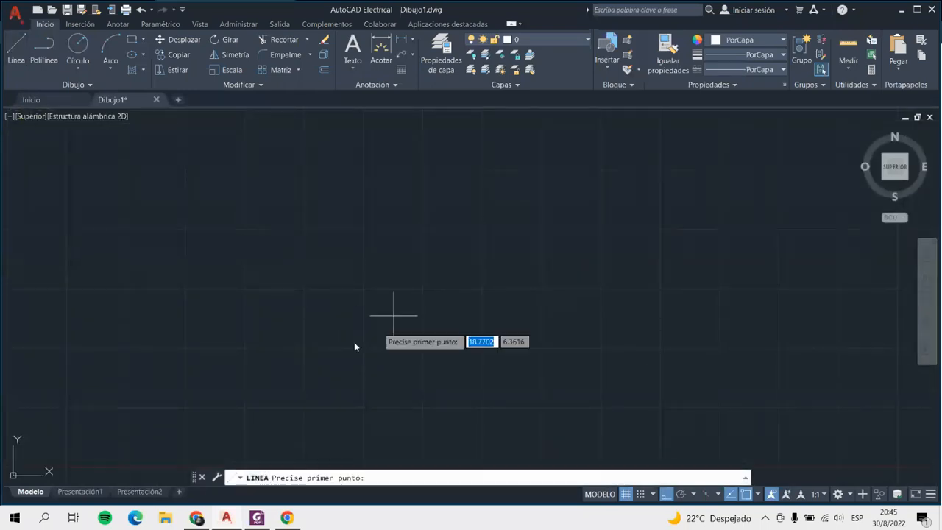
click(276, 384)
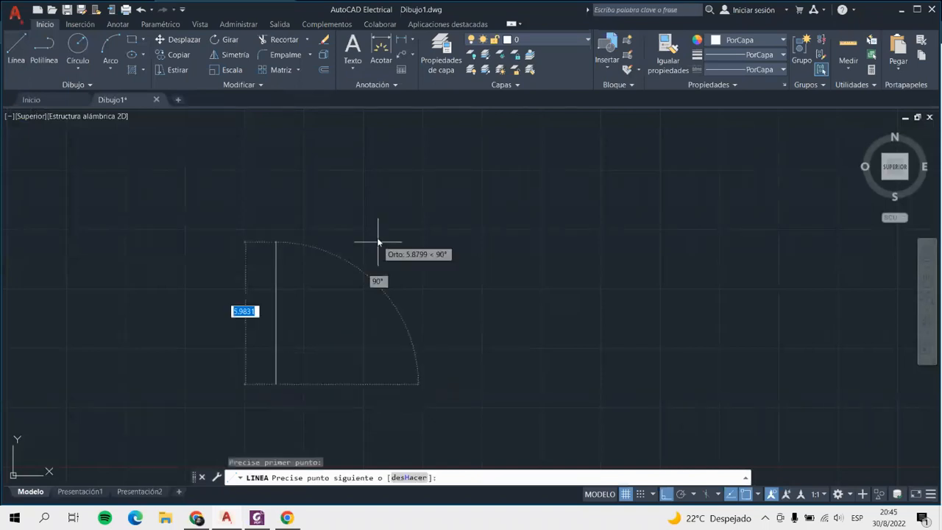
click(665, 494)
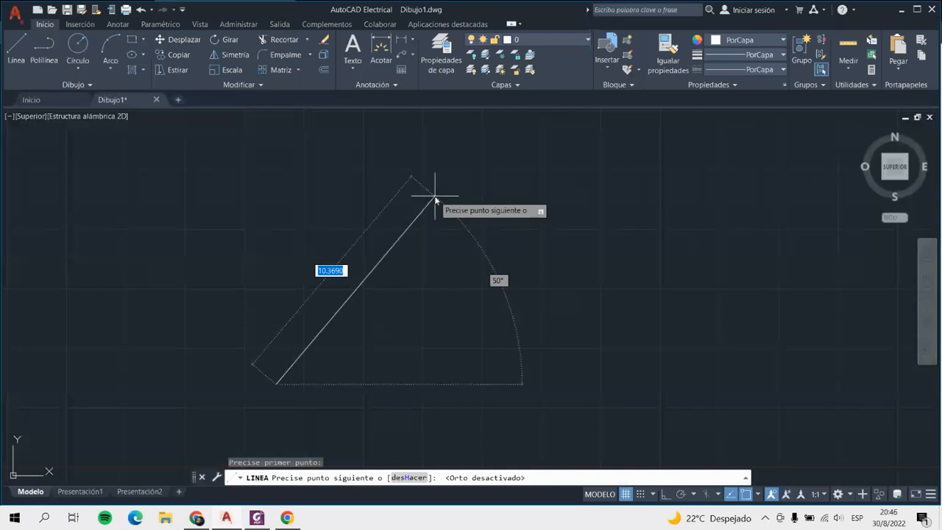
key(Escape)
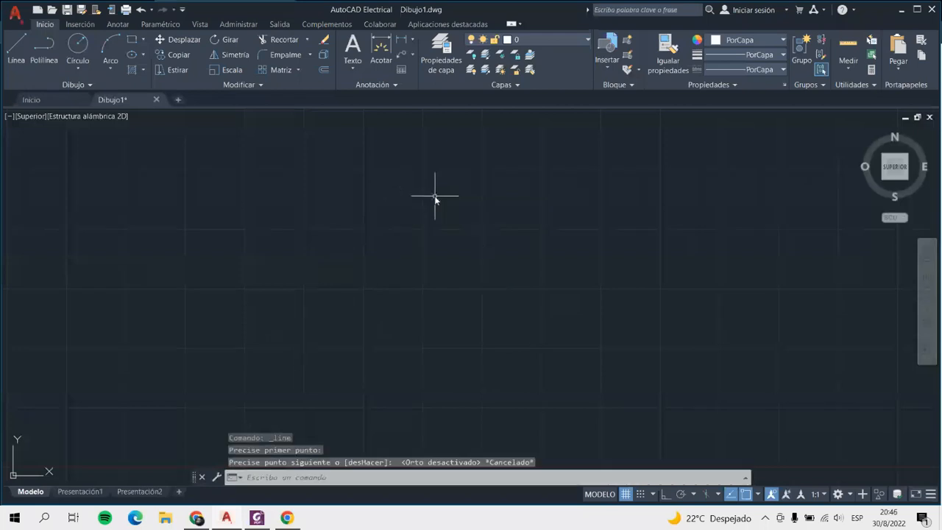
Review the polar tracking angle options and their drafting settings, and close the settings without changes
click(694, 495)
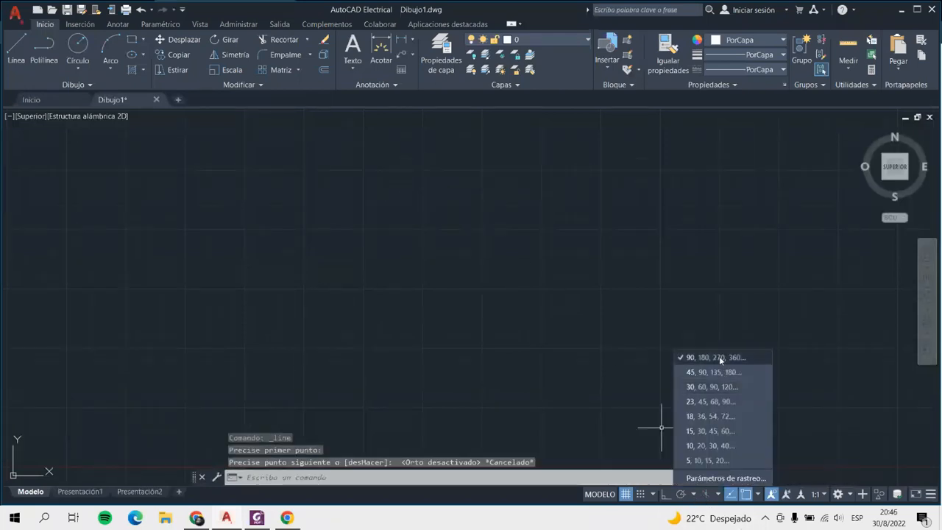
click(712, 480)
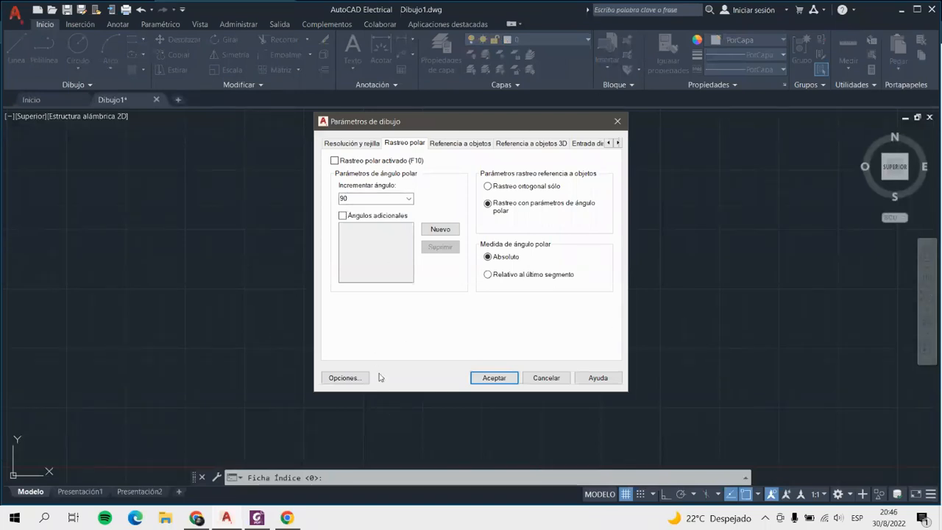
click(618, 123)
Turn on polar tracking and set its angle increments to 5, 10, 15, 20
click(681, 494)
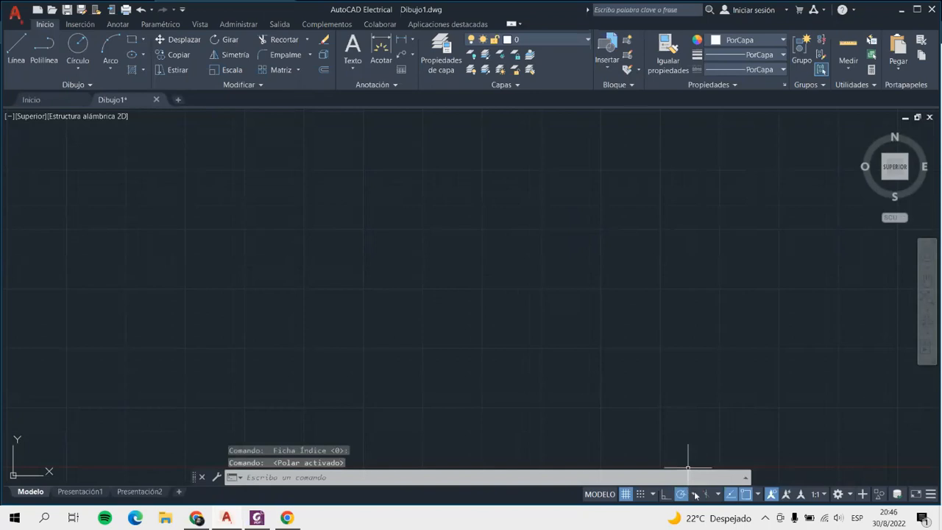
click(694, 494)
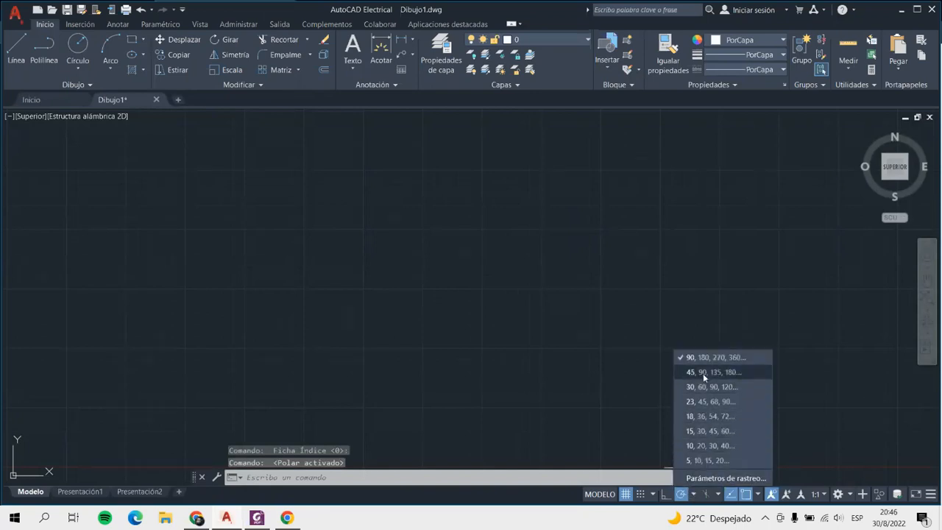
click(709, 461)
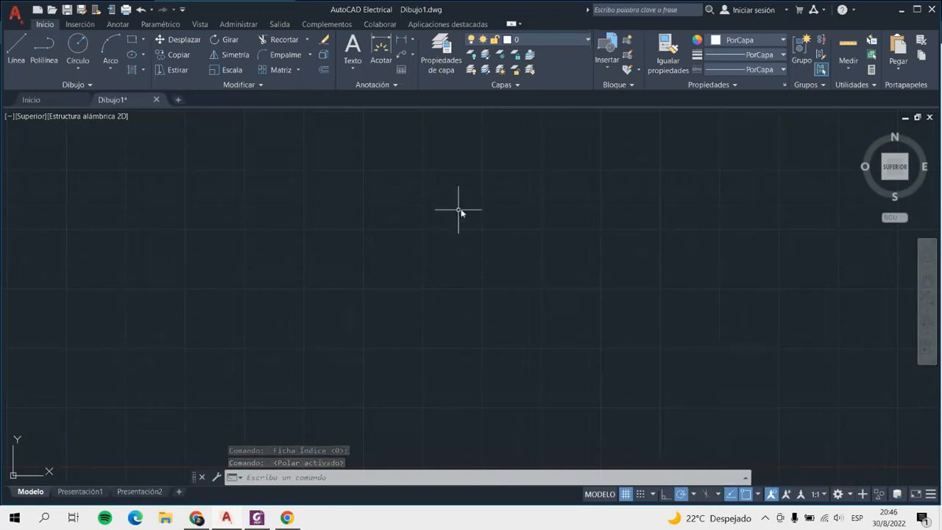
Try polar tracking on a line, switching the increments to 30, 60, 90, 120, and cancel the line with tracking turned off
click(17, 46)
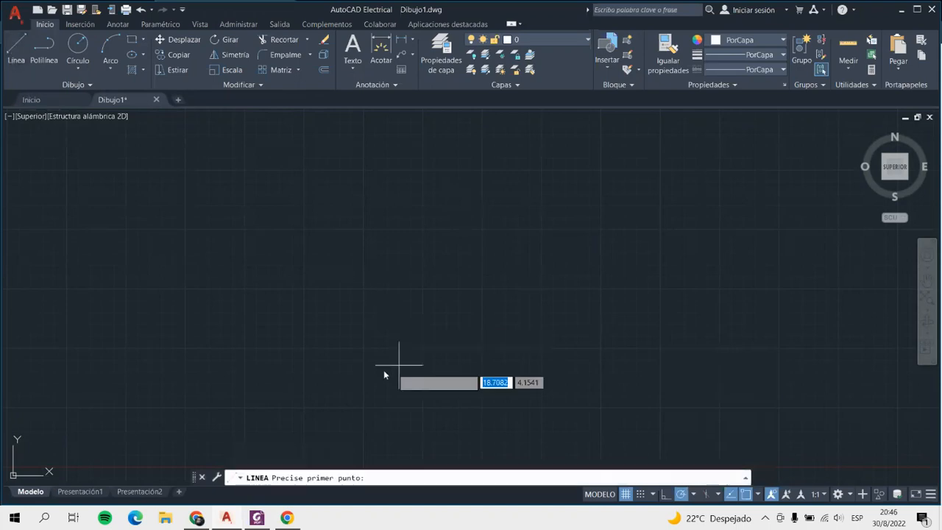
click(302, 349)
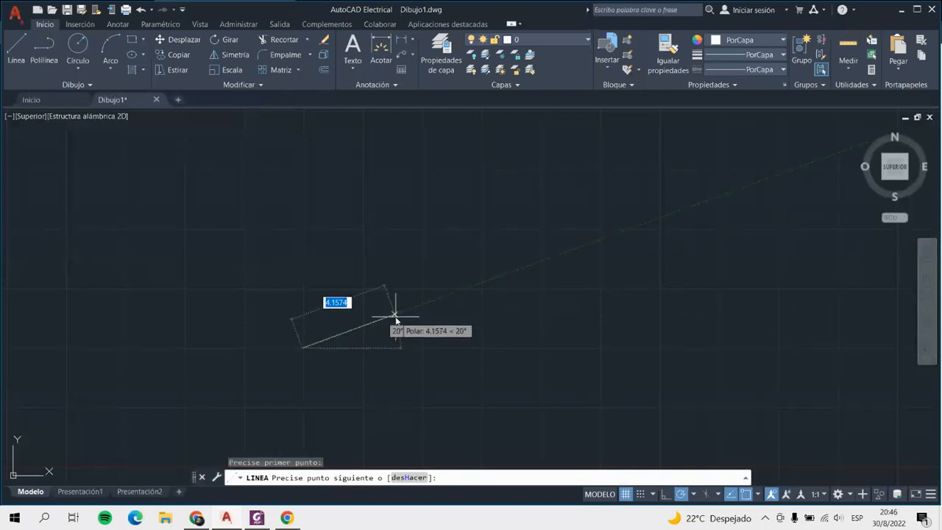
click(695, 495)
click(703, 385)
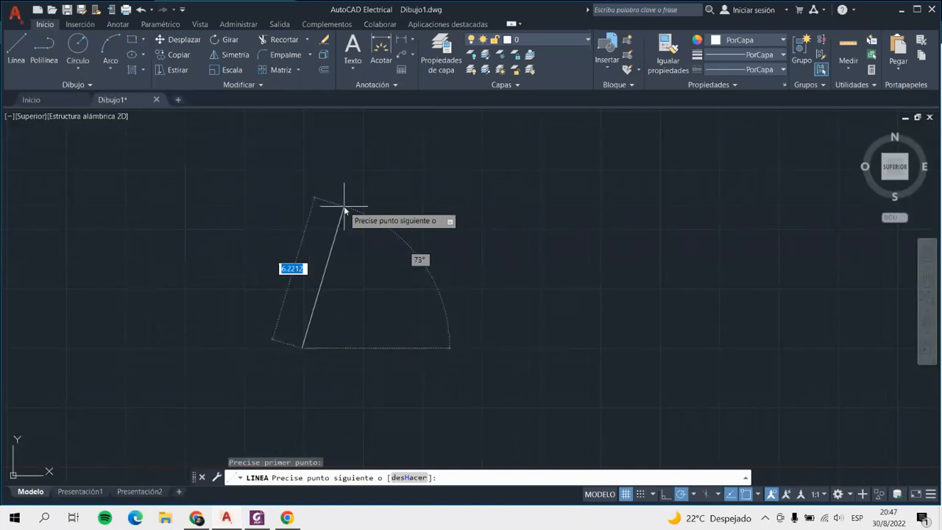
key(Escape)
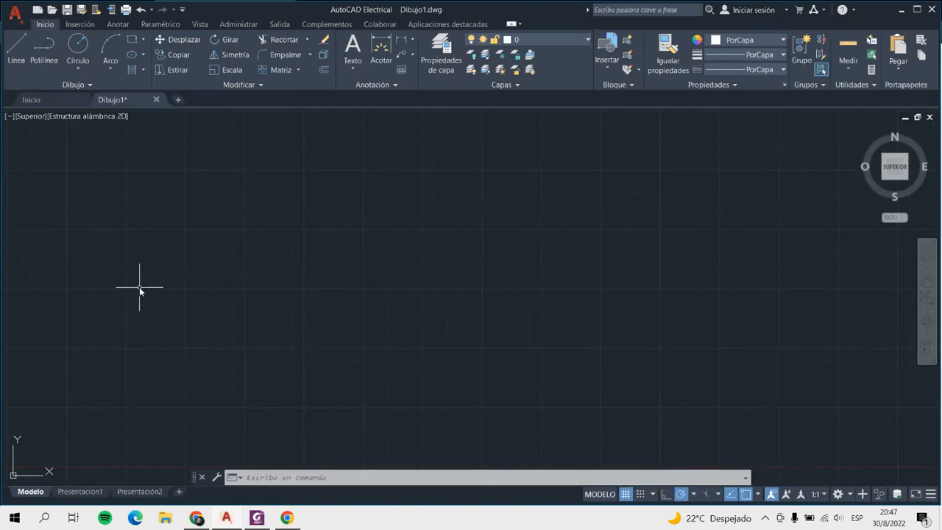
click(681, 502)
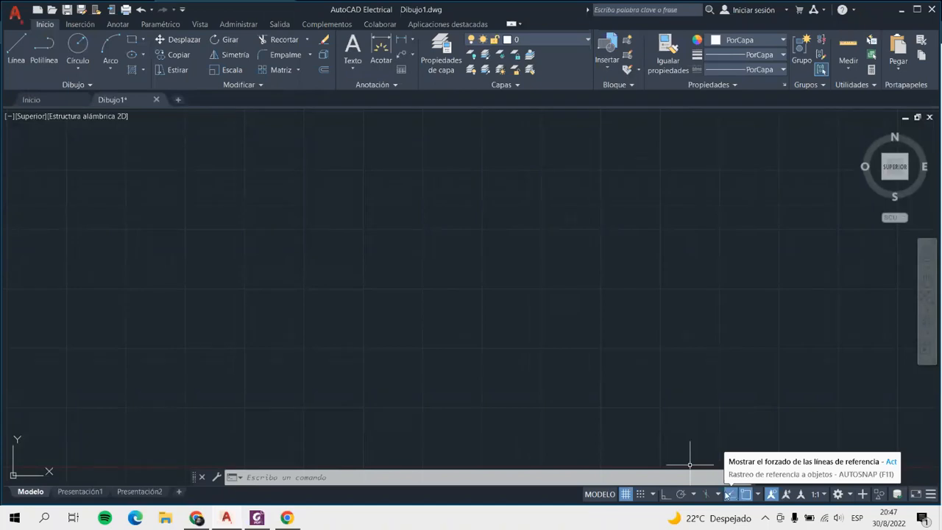
Turn on polar tracking and draw a 10-unit horizontal line followed by a 10-unit vertical line upward from its right end
click(16, 46)
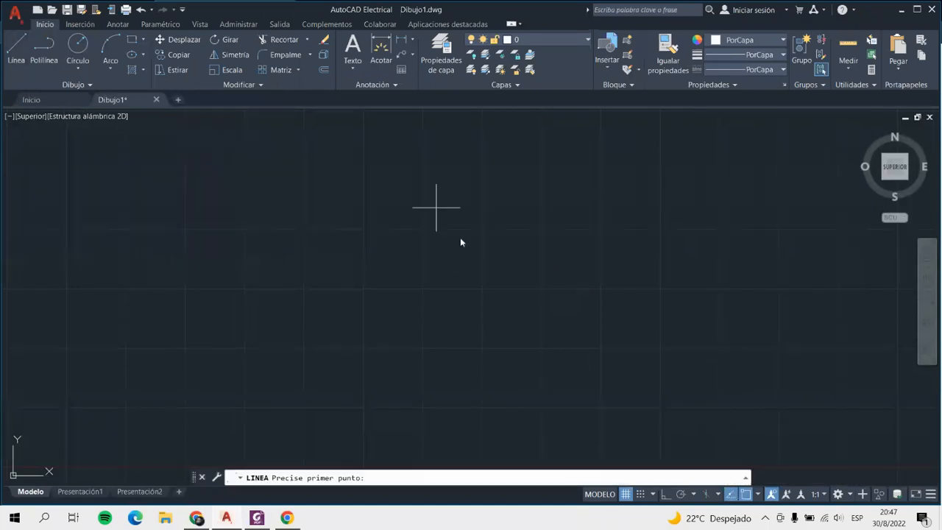
click(718, 495)
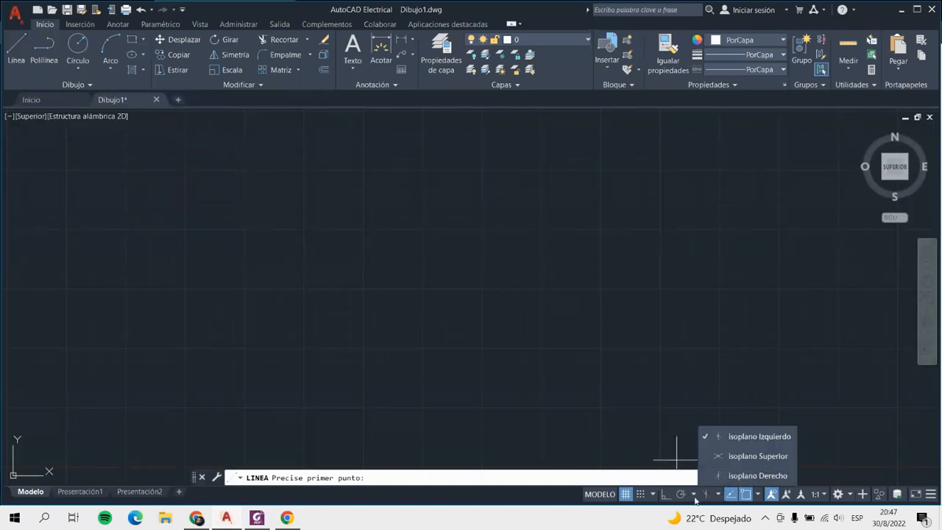
click(693, 495)
click(717, 358)
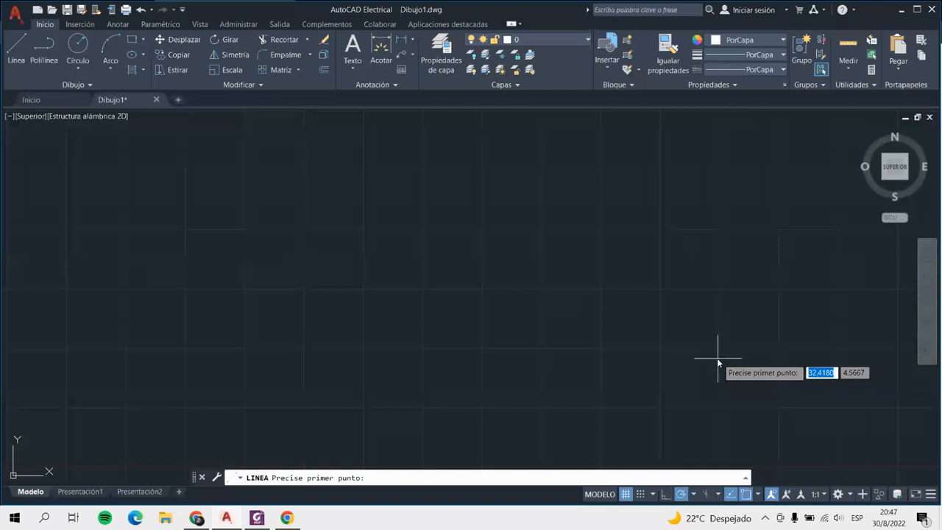
click(358, 348)
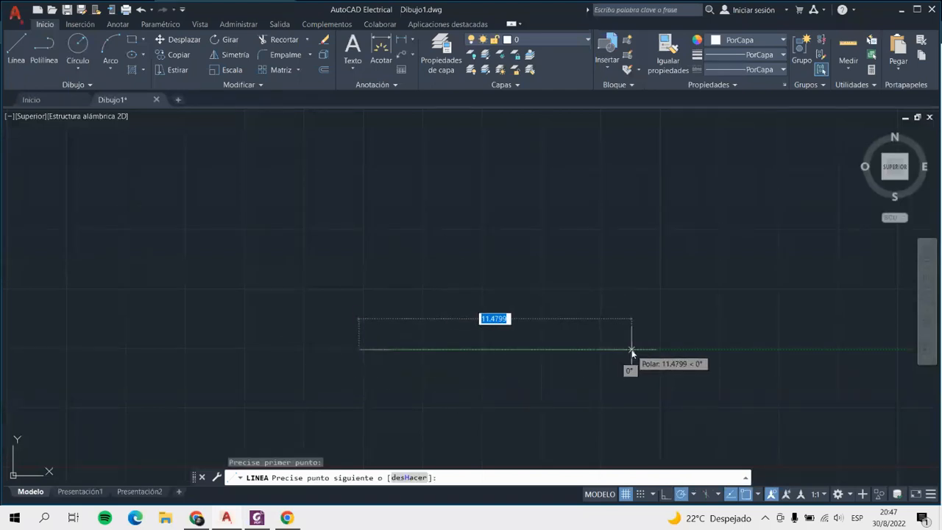
text(10)
key(Return)
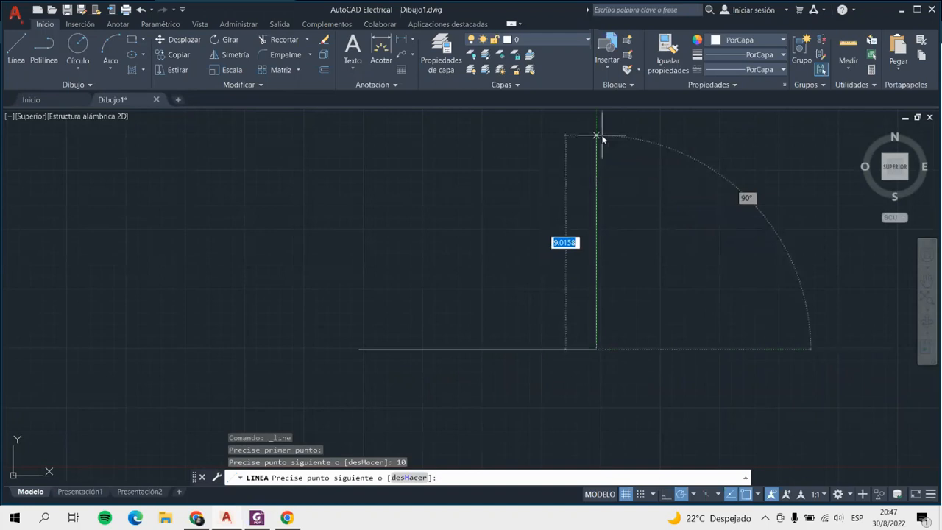
key(Return)
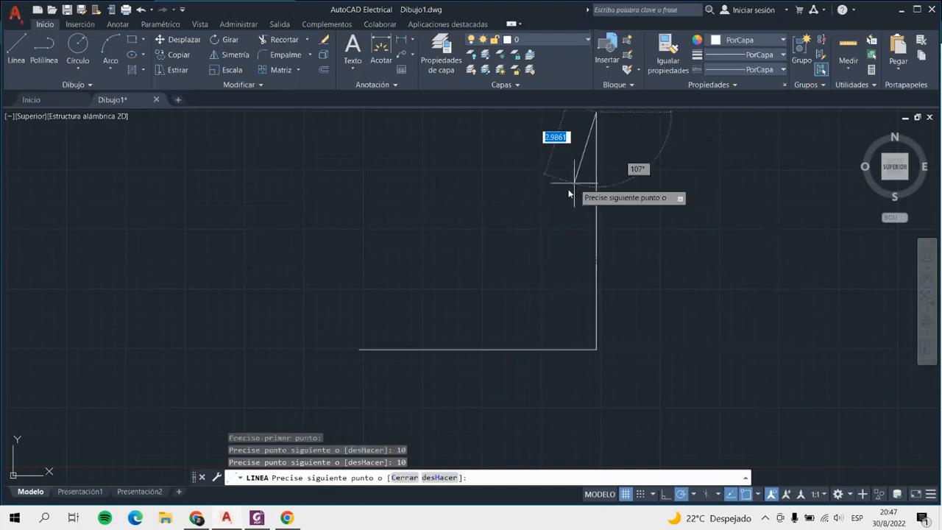
Complete the square by tracking the upper-left corner above the starting point, closing back to that point, and ending the line
scroll(515, 249, down, 2)
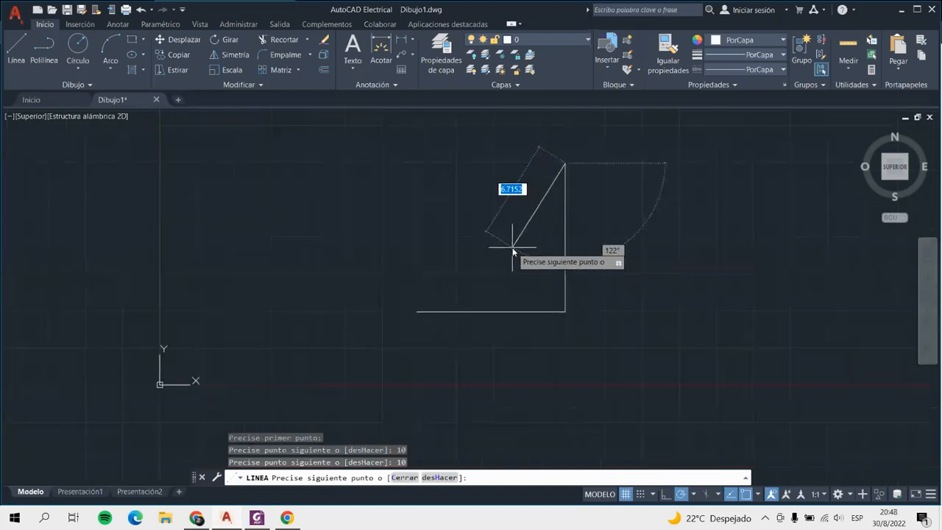
scroll(503, 235, up, 2)
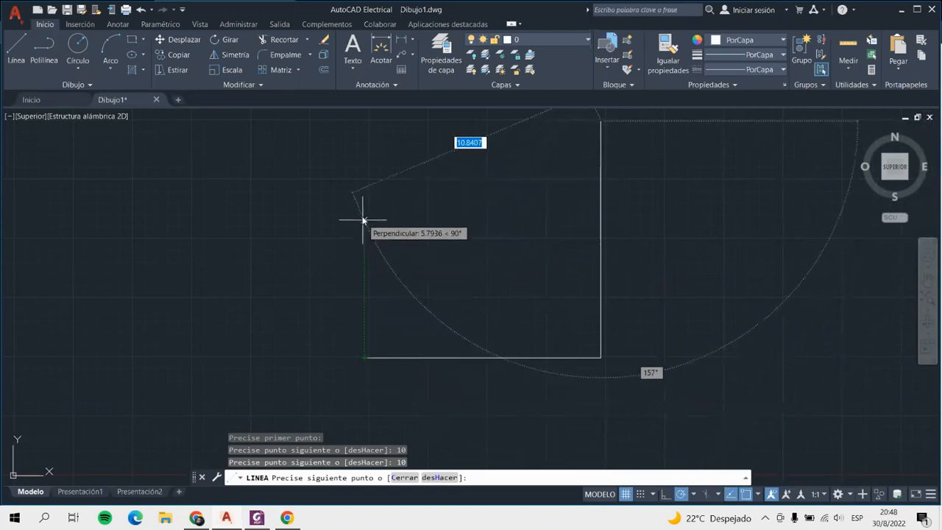
click(364, 121)
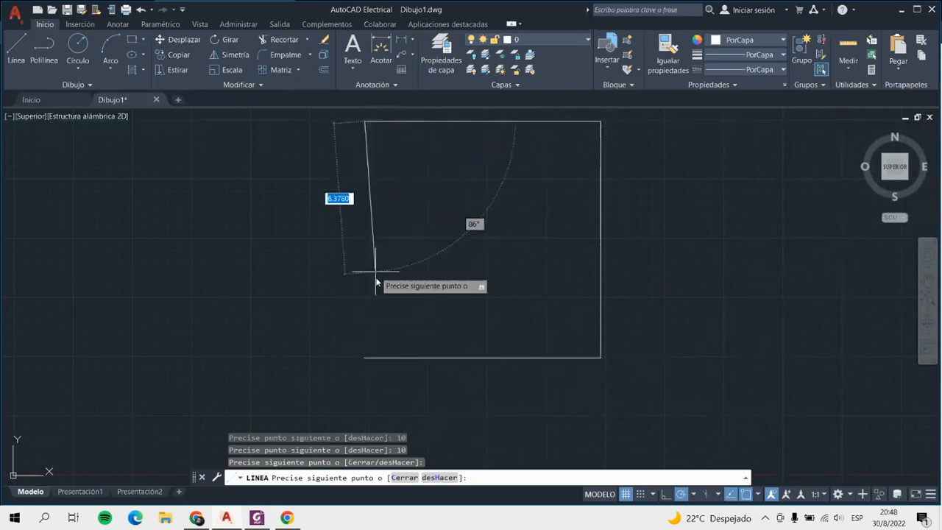
click(364, 359)
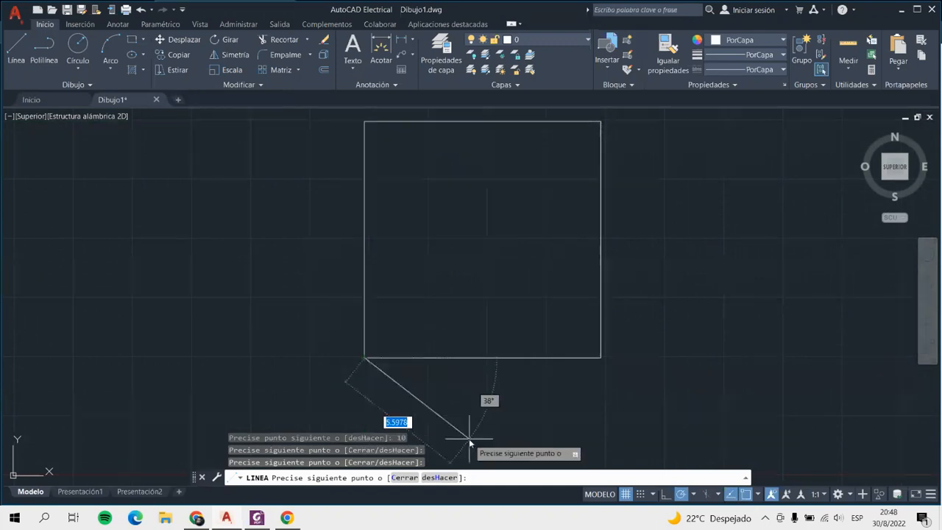
key(Return)
scroll(508, 380, down, 2)
scroll(676, 295, up, 2)
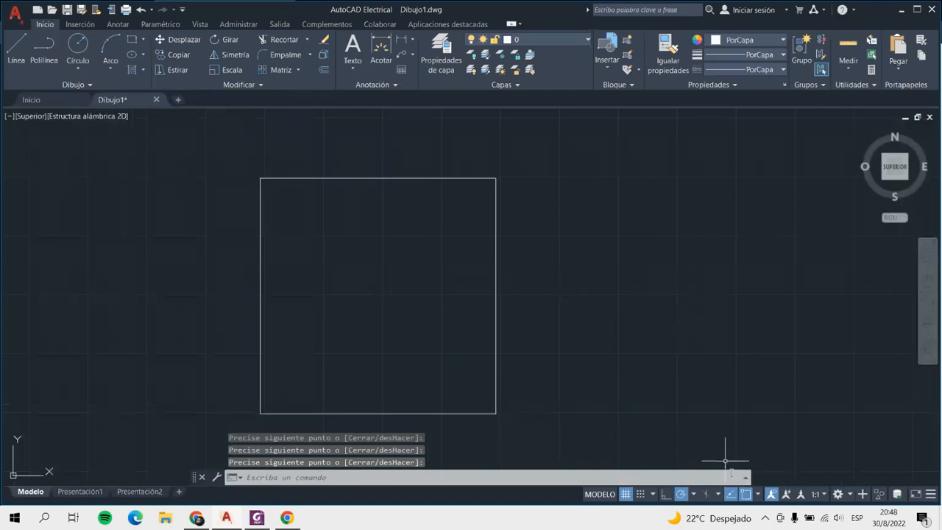
Turn off object snap tracking, draw connected 10-unit horizontal and vertical lines beside the square, and end the line with object snap off
click(731, 495)
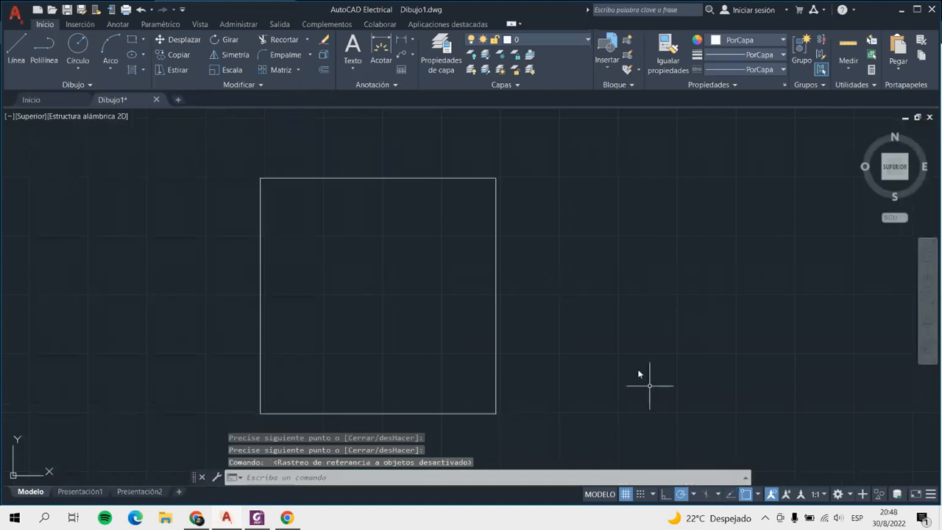
click(16, 51)
scroll(360, 258, down, 2)
scroll(646, 318, up, 1)
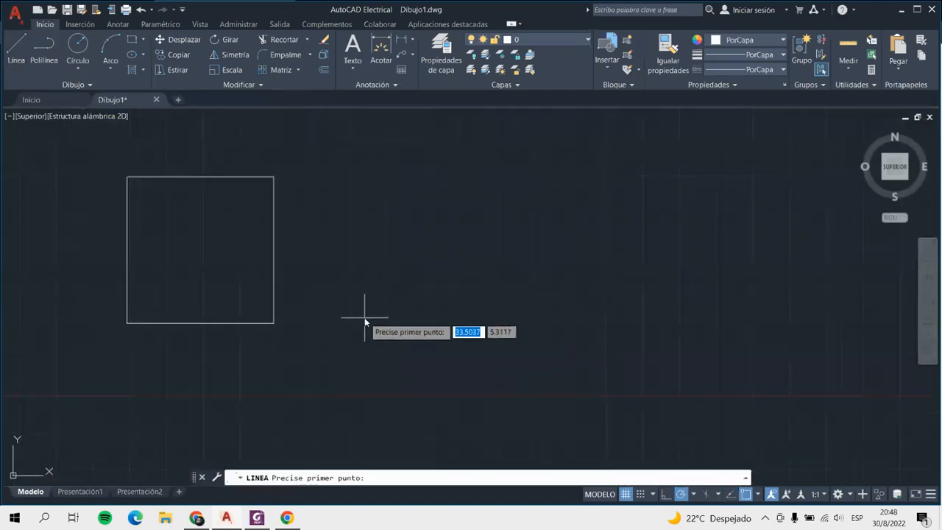
click(364, 322)
text(10)
key(Return)
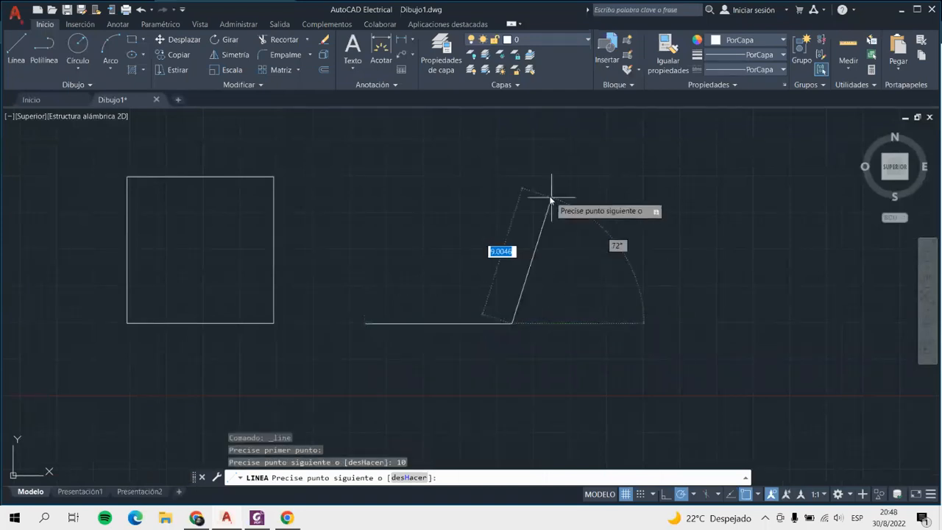
text(10)
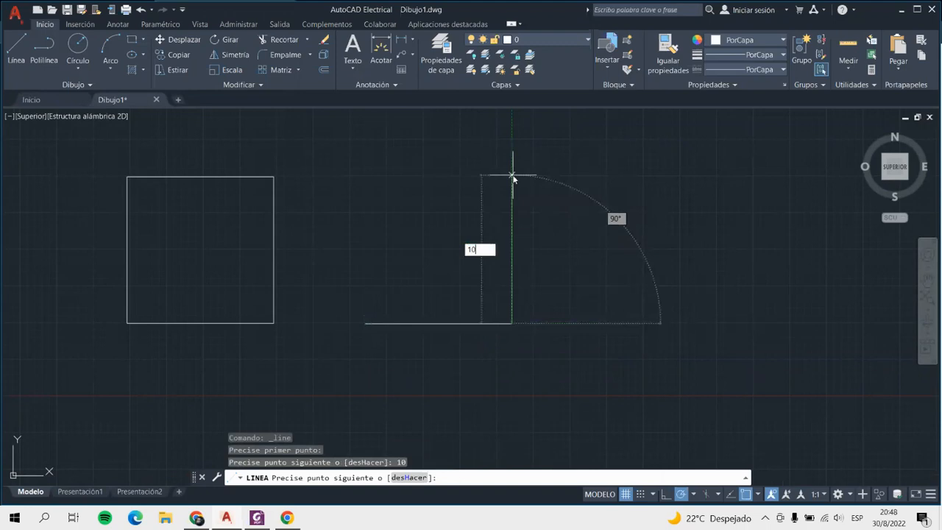
key(Return)
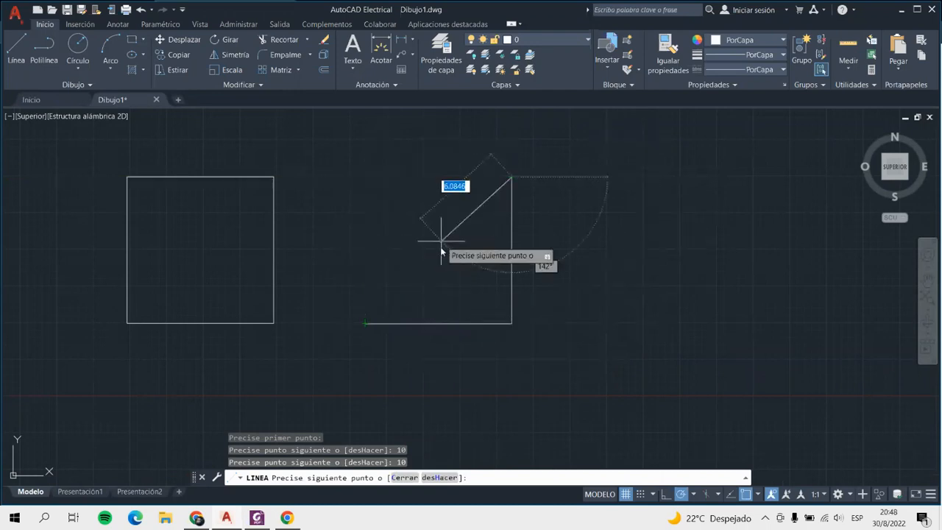
click(746, 494)
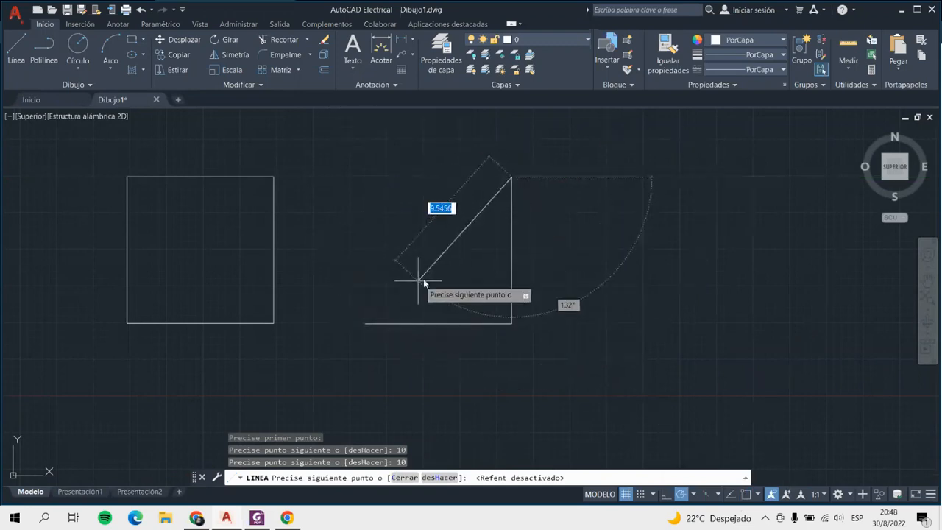
key(Escape)
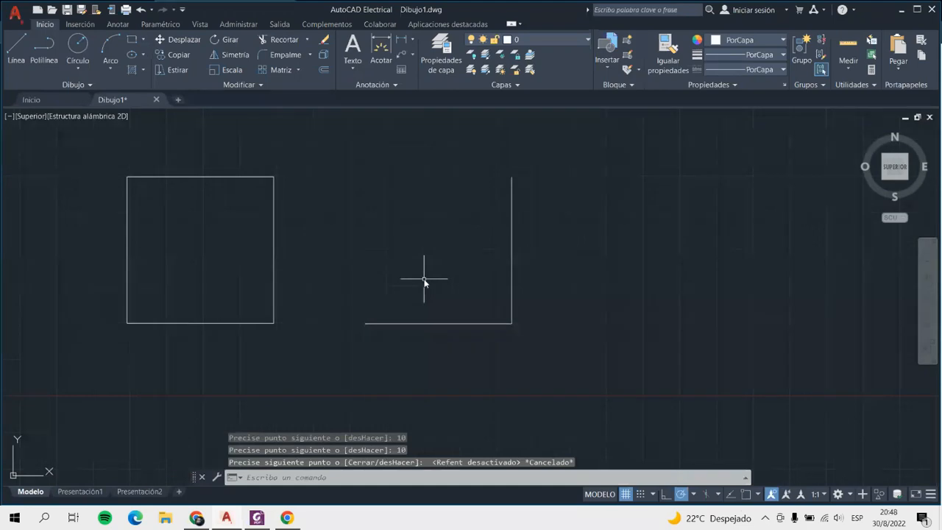
Erase the square and the two connected lines beside it
scroll(140, 210, up, 2)
scroll(265, 285, down, 2)
click(110, 168)
click(694, 405)
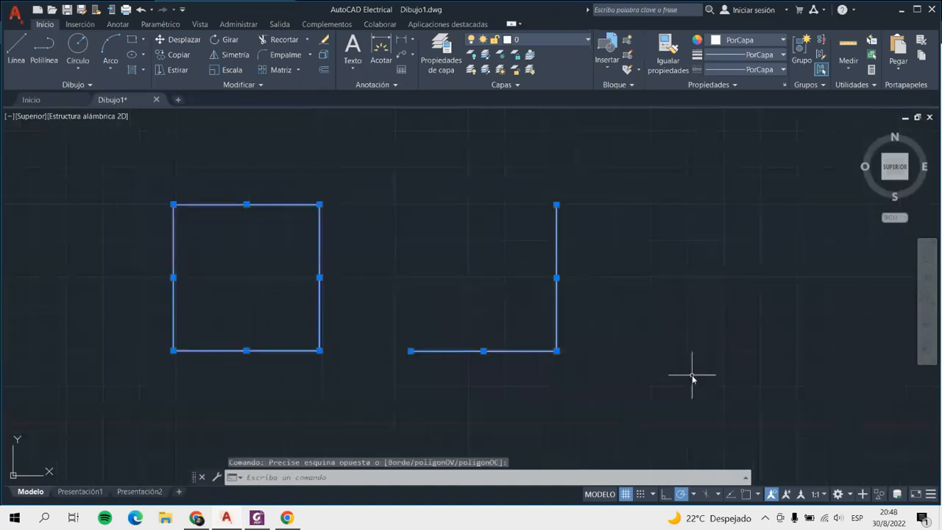
key(Delete)
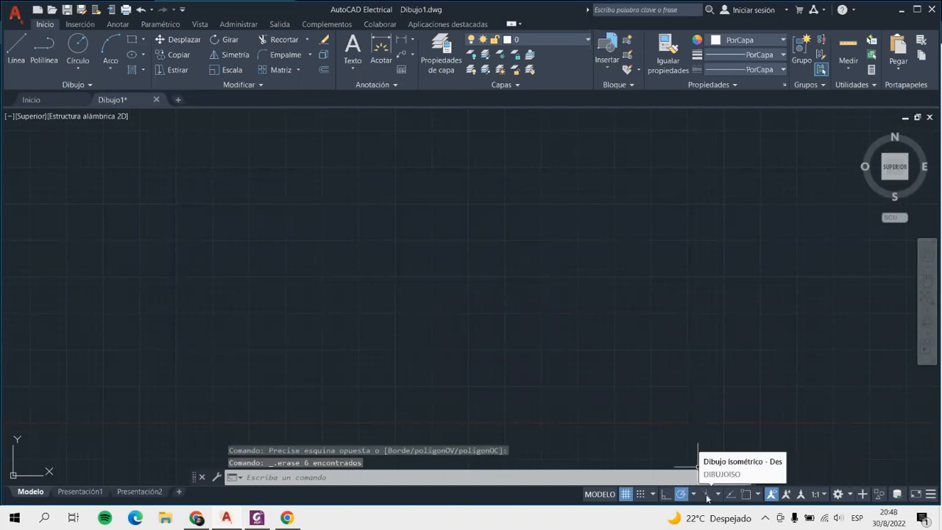
Turn on object snap and review its available snap modes in the drafting settings, keeping them all selected
click(746, 498)
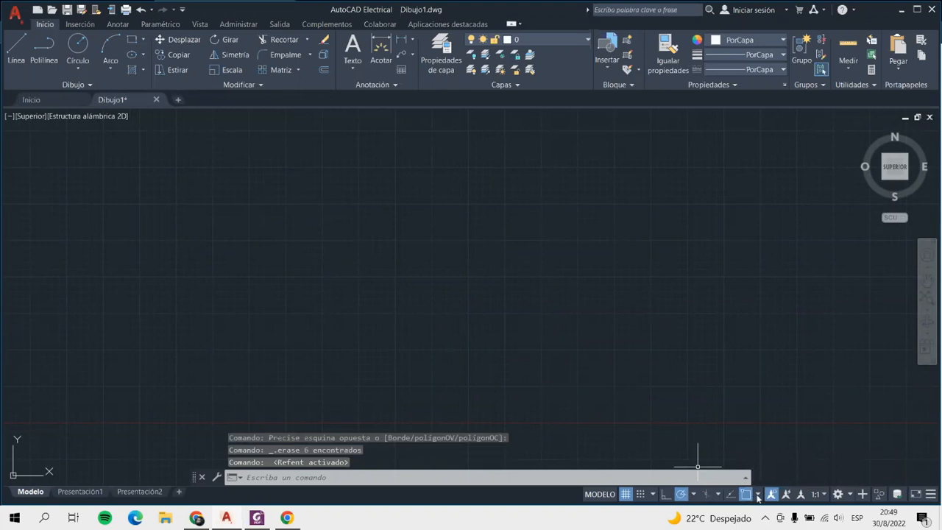
click(757, 496)
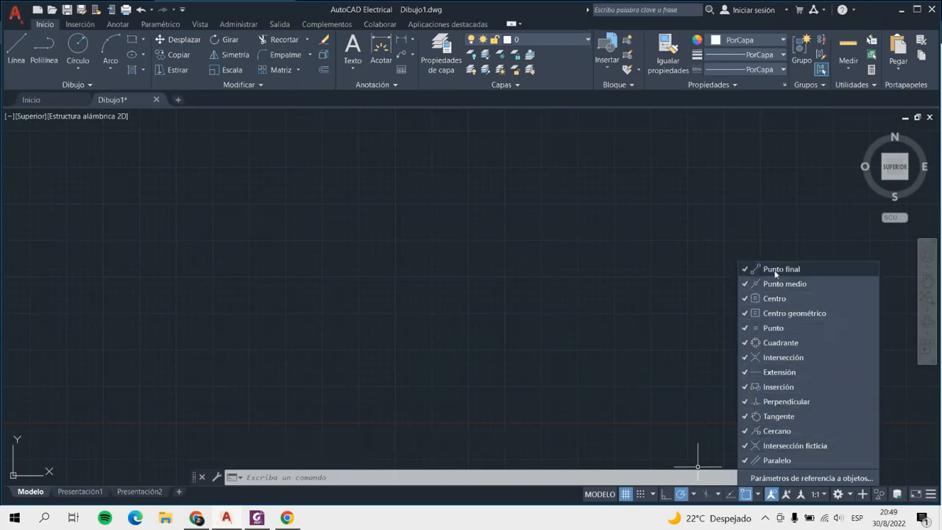
click(786, 483)
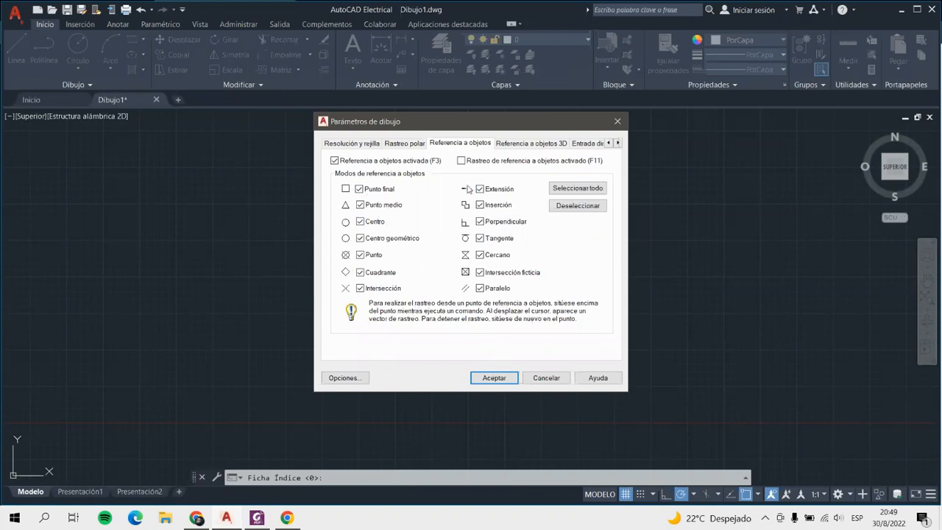
click(494, 378)
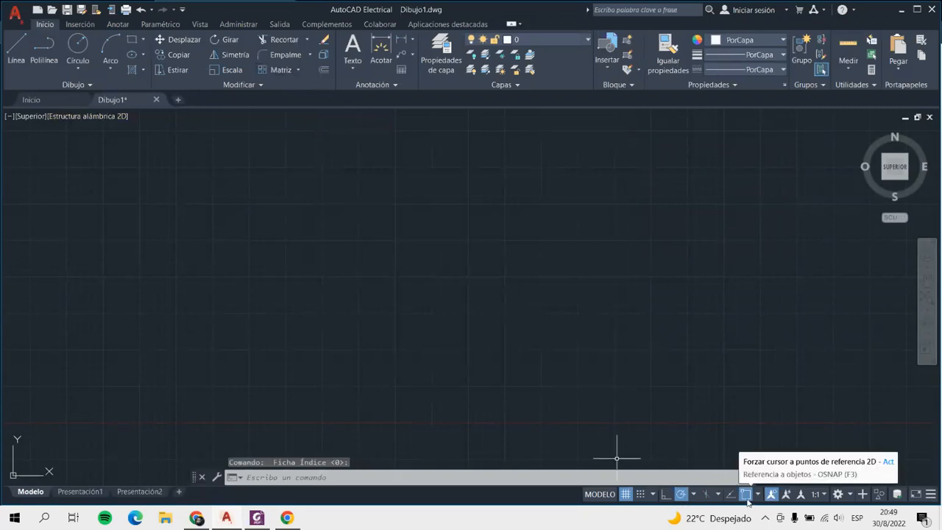
Draw a circle with a radius of about 4.73 in the empty drawing area
click(77, 45)
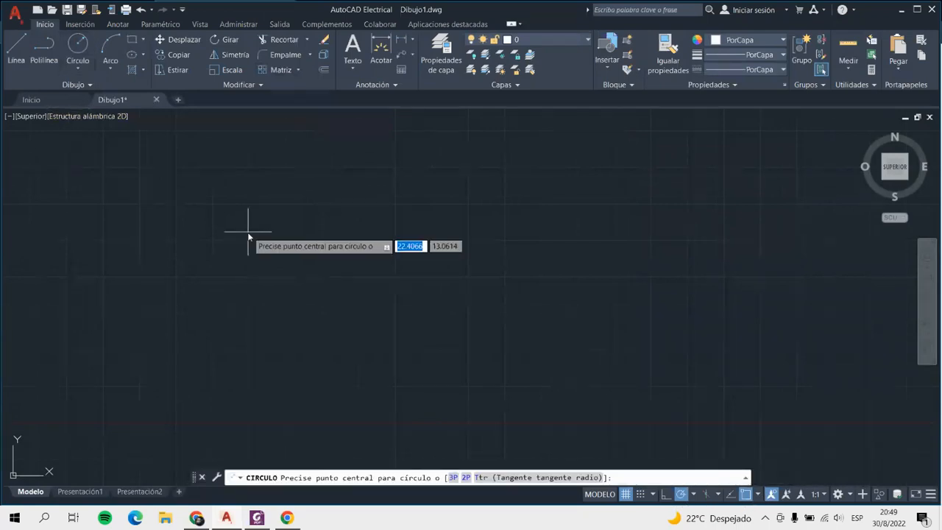
click(290, 269)
click(360, 270)
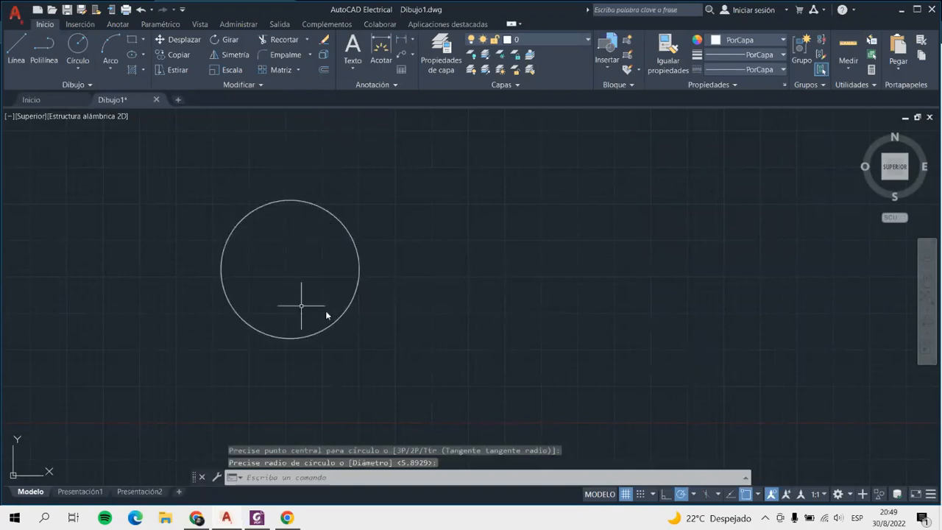
Start a second circle with object snap off, turn snap back on, and draw it concentric with the first at radius 6
key(F3)
click(78, 45)
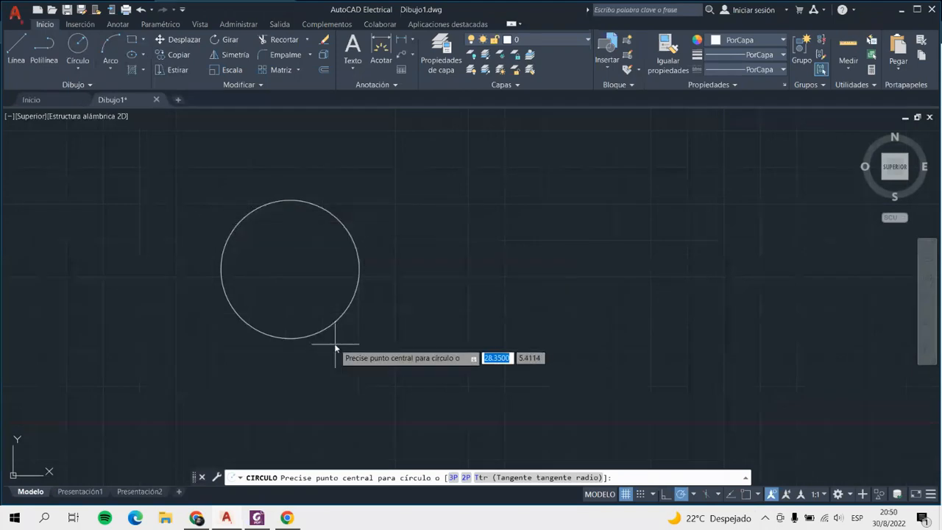
click(746, 494)
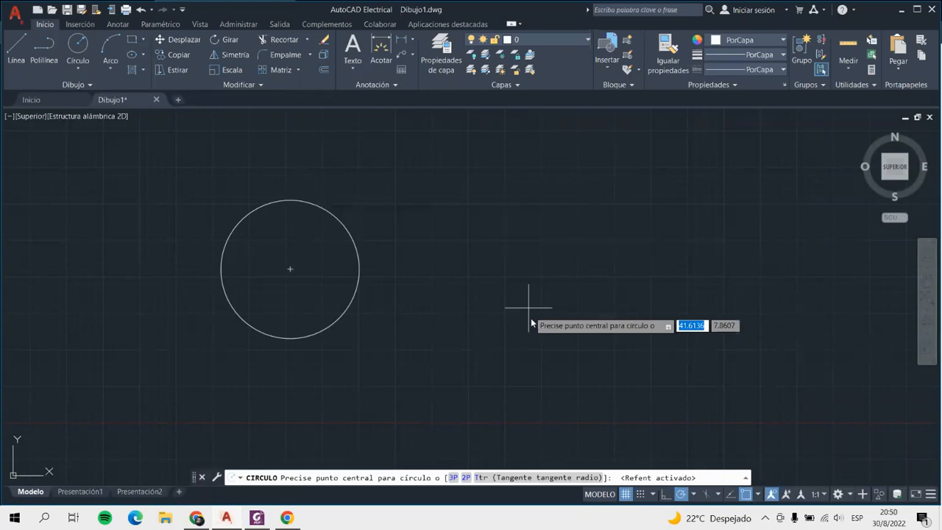
click(290, 270)
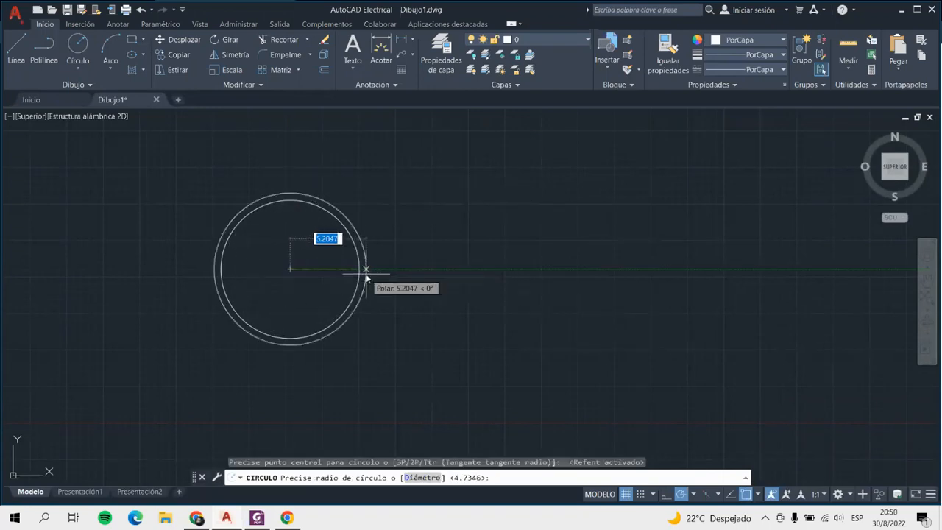
text(6)
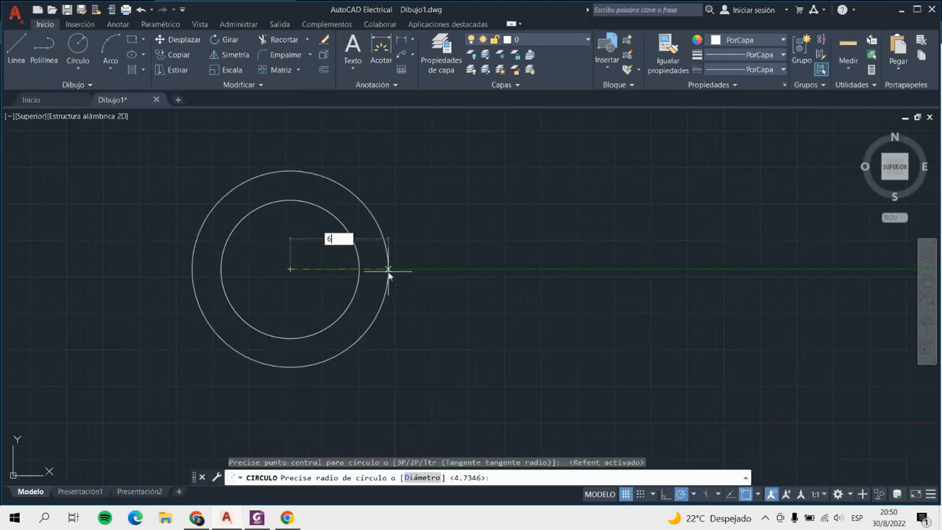
key(Return)
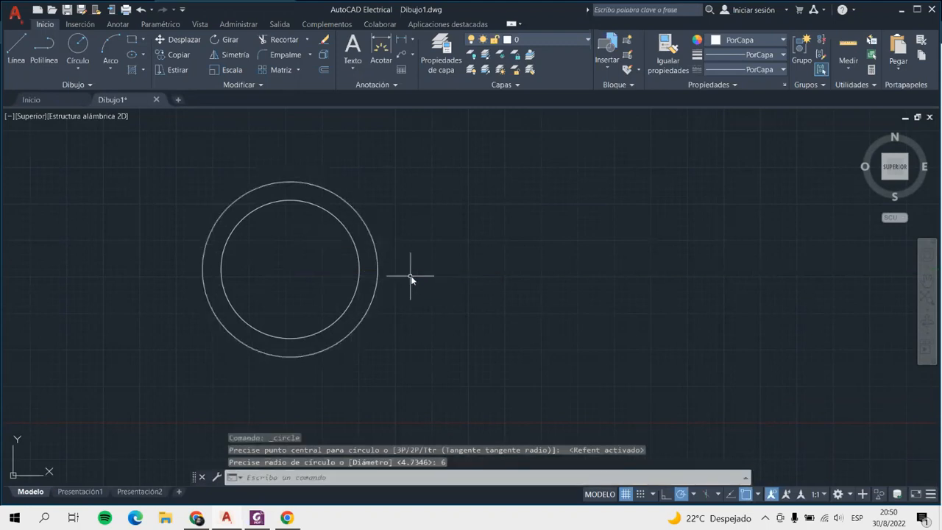
Draw a vertical line between the inner circle's top quadrant and its center
click(16, 51)
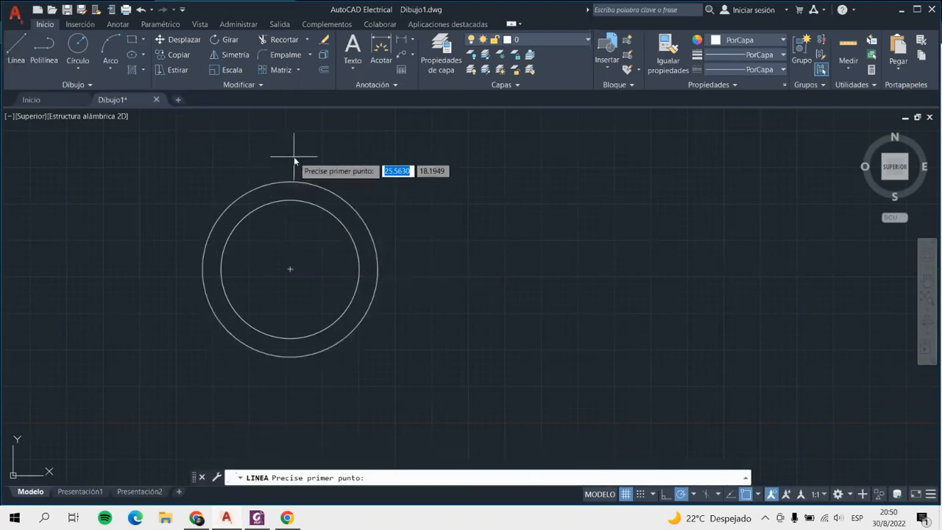
click(289, 201)
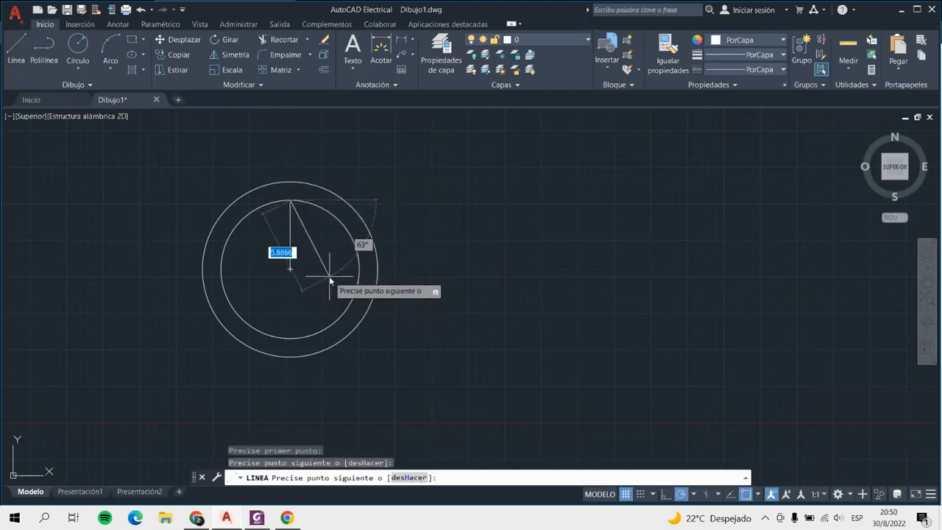
key(Escape)
Draw a vertical line from the outer circle's top quadrant to the inner circle's top quadrant
click(16, 46)
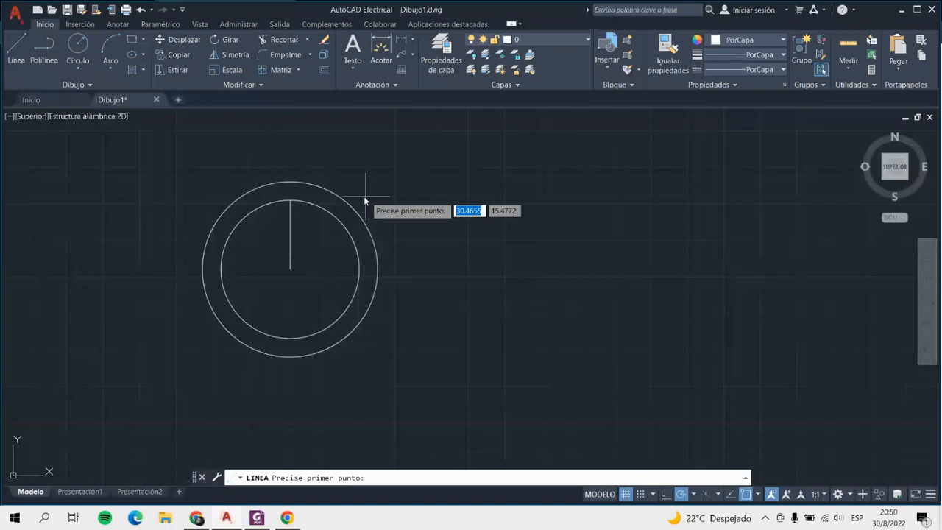
click(290, 182)
scroll(328, 208, up, 5)
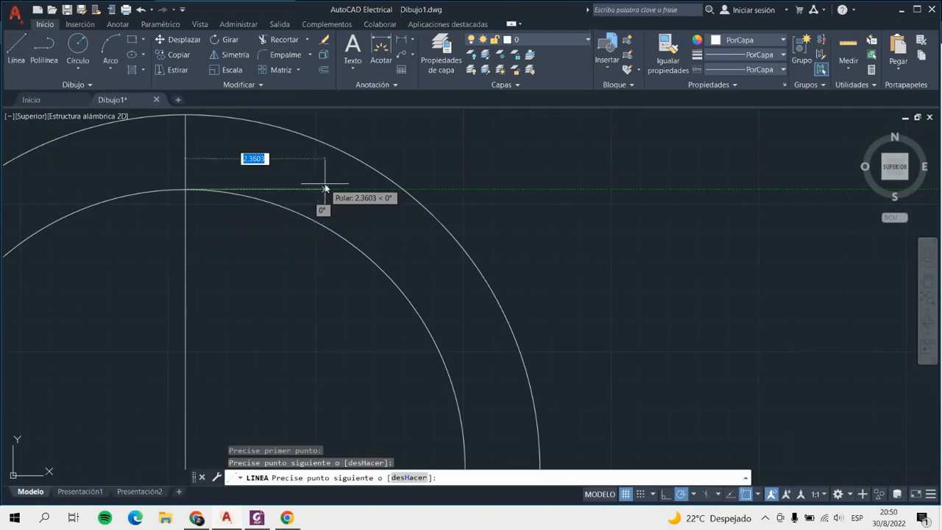
key(Escape)
scroll(324, 189, down, 4)
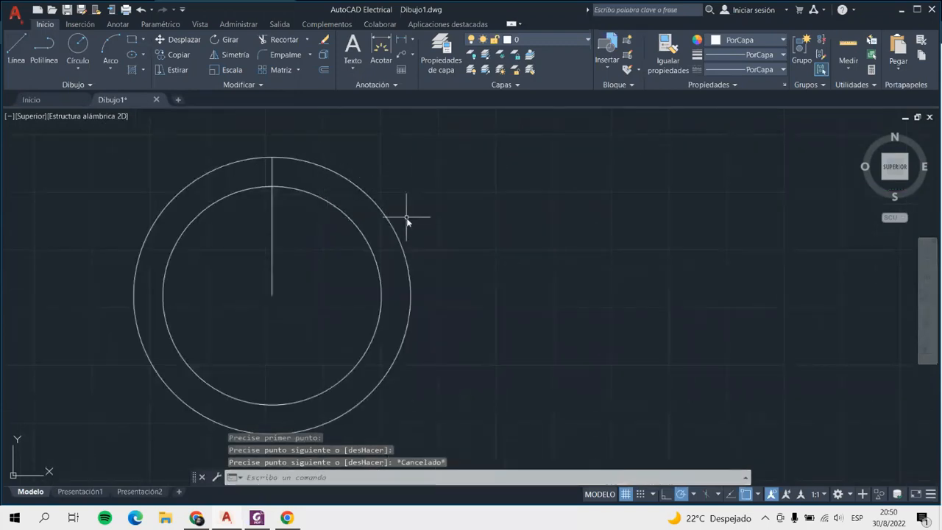
scroll(390, 303, down, 4)
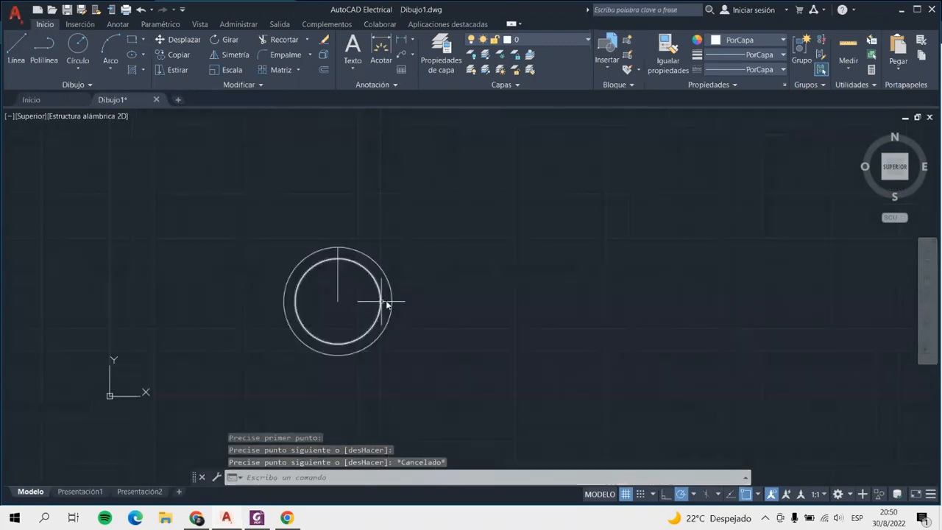
Clear all object snap modes in the drafting settings, select them all again and accept
click(758, 494)
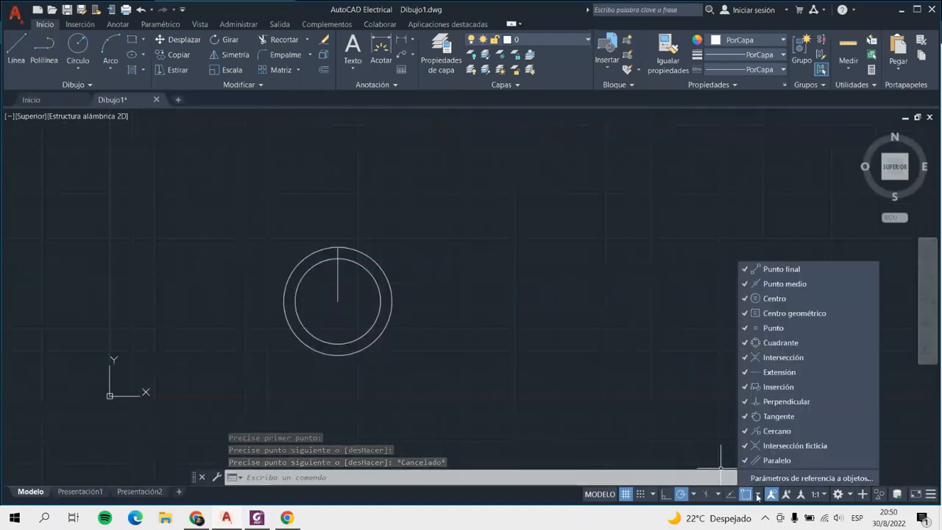
click(770, 480)
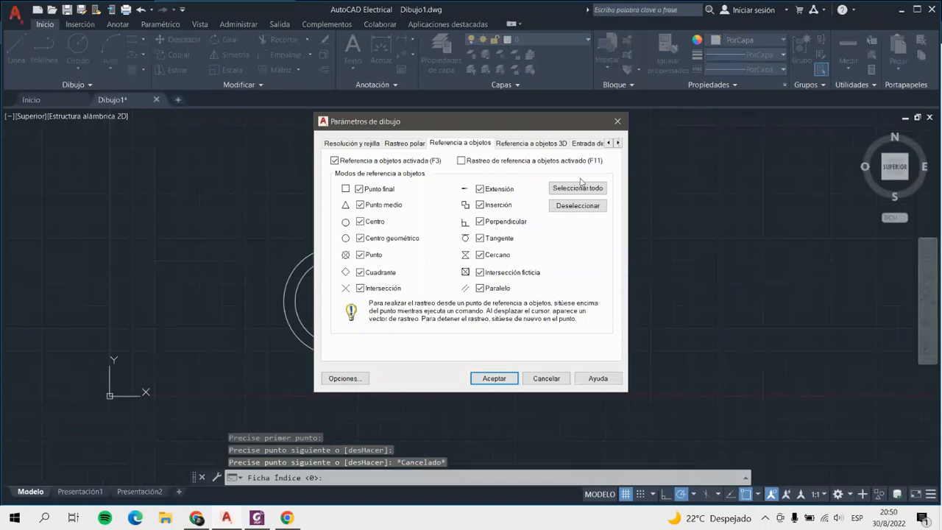
click(578, 205)
click(578, 188)
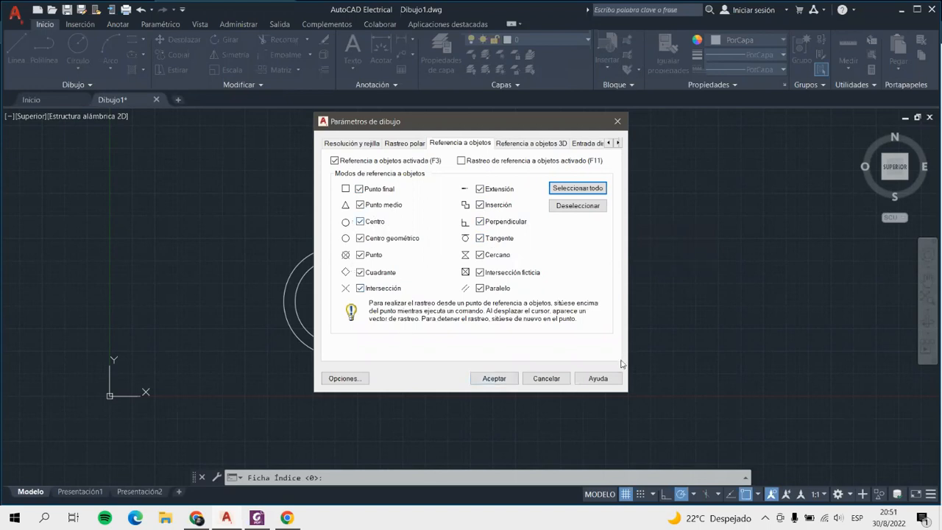
click(497, 380)
Delete the two concentric circles and the lines inside them
click(210, 200)
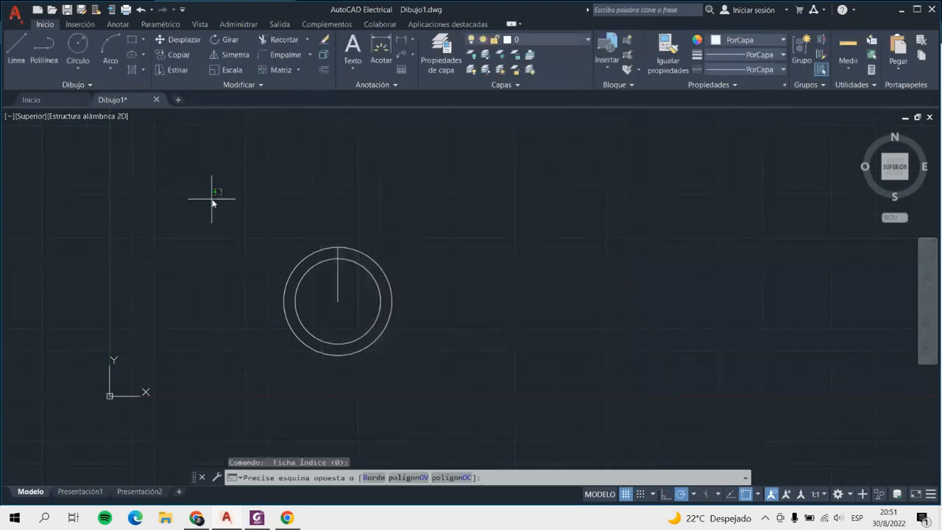
click(541, 403)
key(Delete)
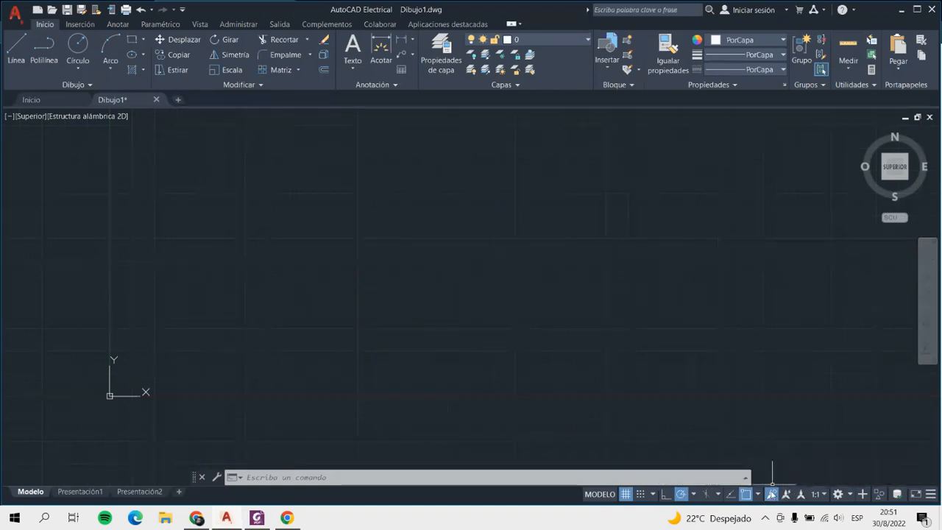
click(823, 496)
click(804, 124)
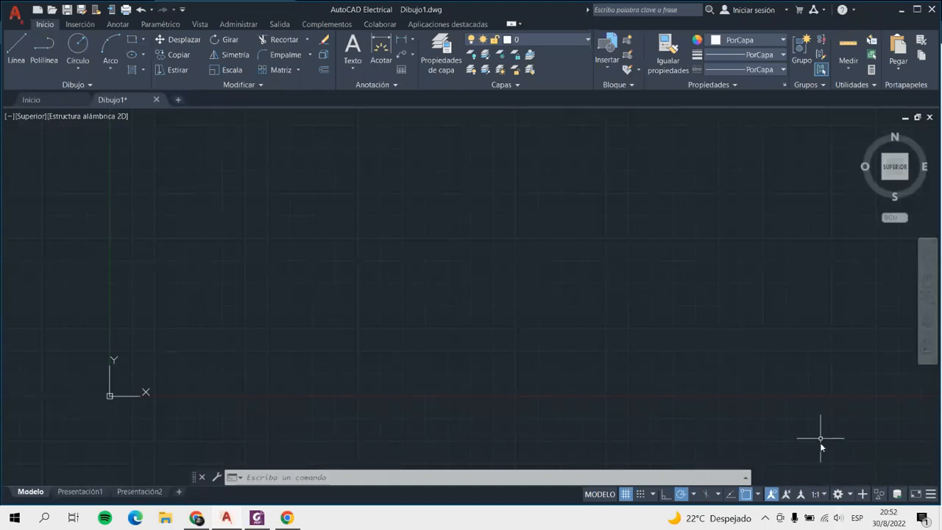
click(851, 494)
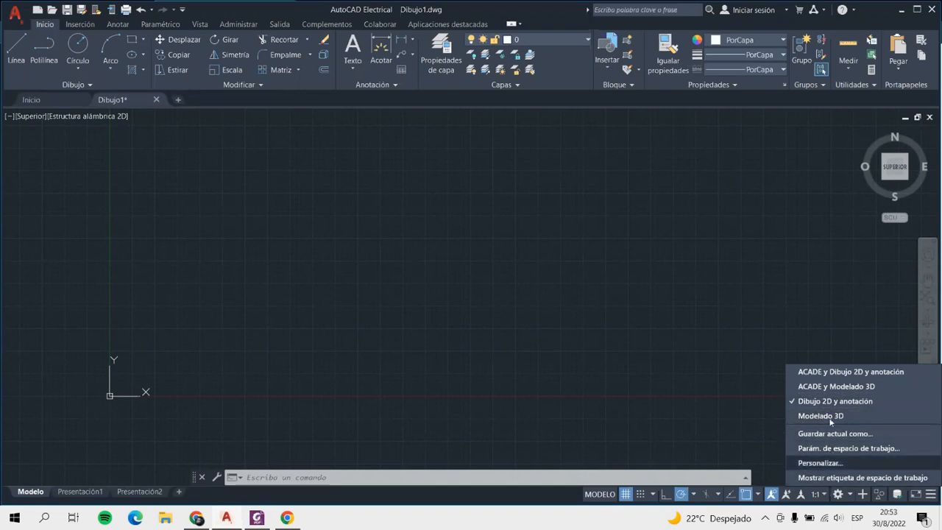
click(863, 498)
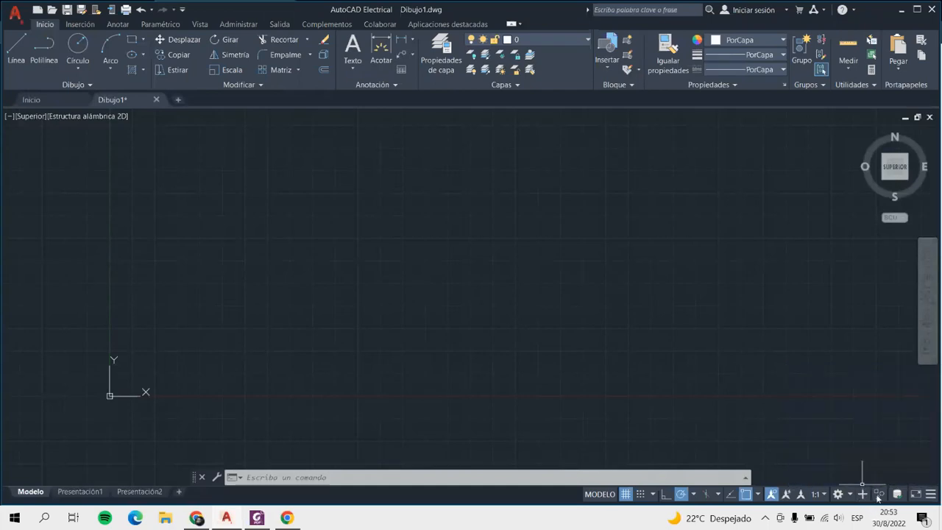
Toggle the display of Modo Orto on the status bar off and on repeatedly, ending with it shown
click(931, 495)
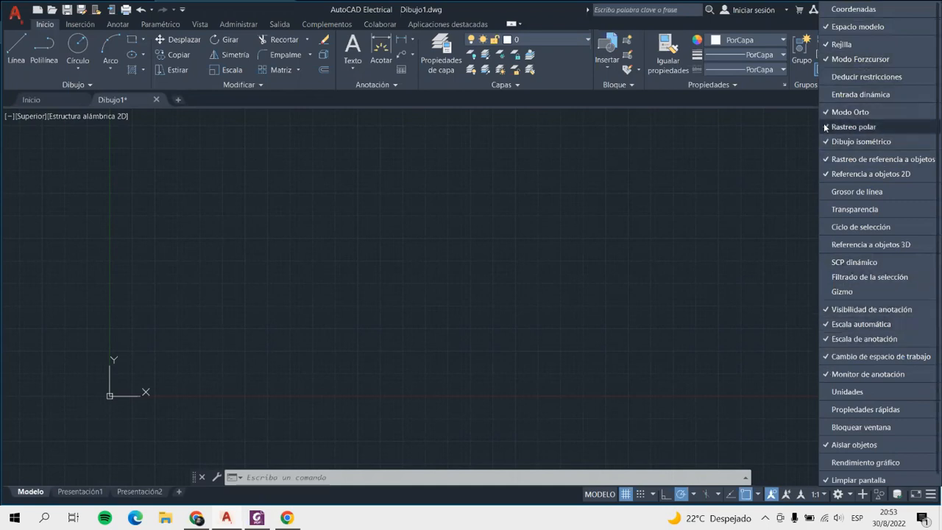
click(848, 112)
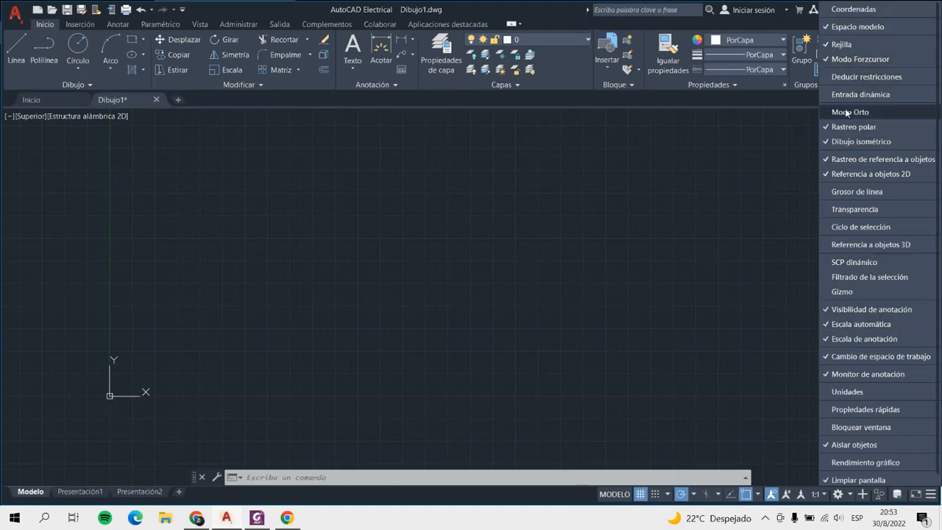
click(848, 113)
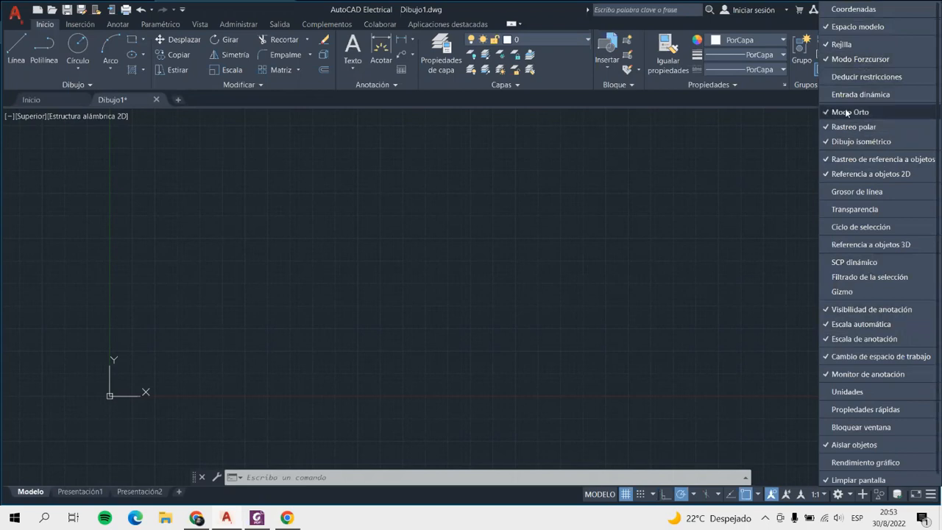
click(848, 112)
click(848, 113)
click(848, 113)
click(848, 113)
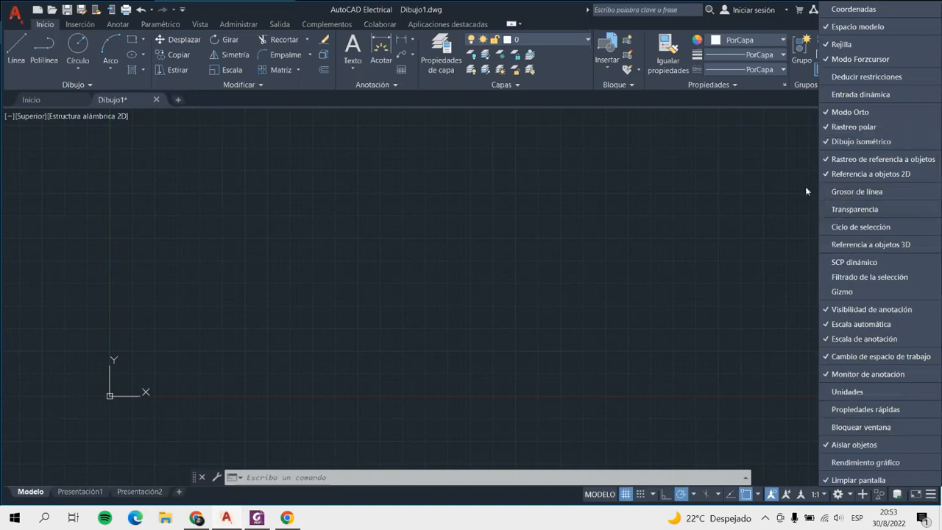
Add Grosor de línea and Unidades to the status bar, and choose Decimal as the unit format
click(847, 191)
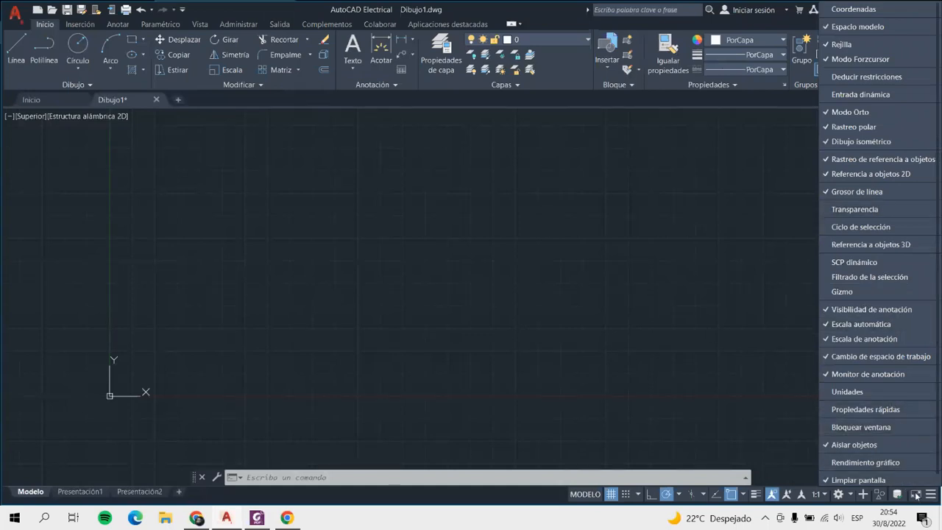
click(864, 391)
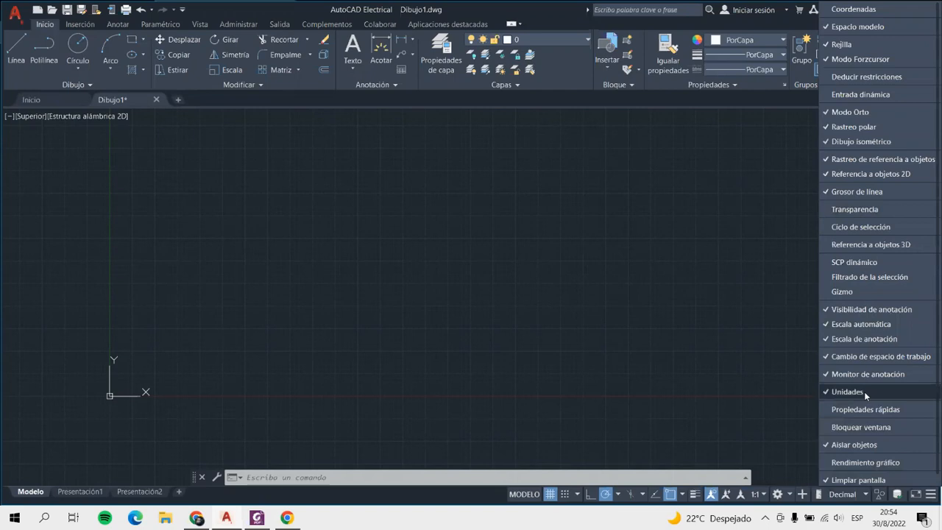
click(867, 498)
click(866, 498)
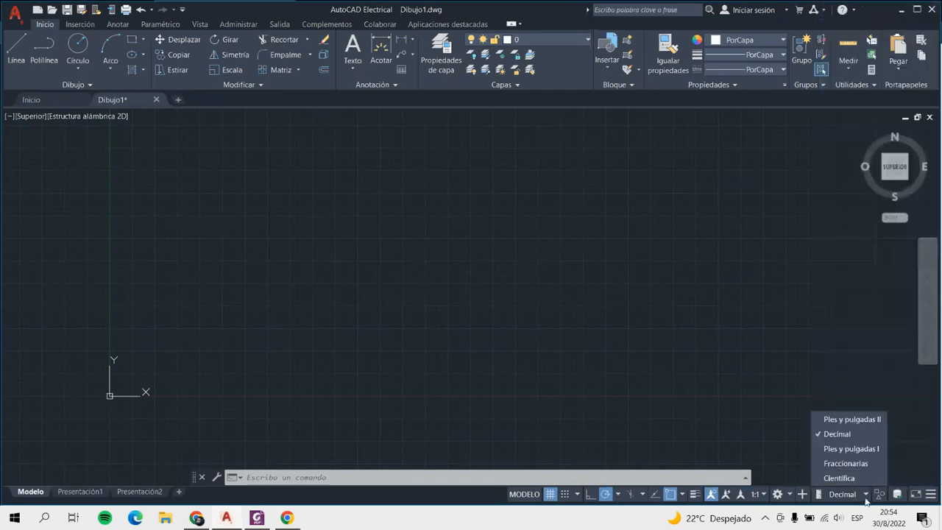
click(846, 437)
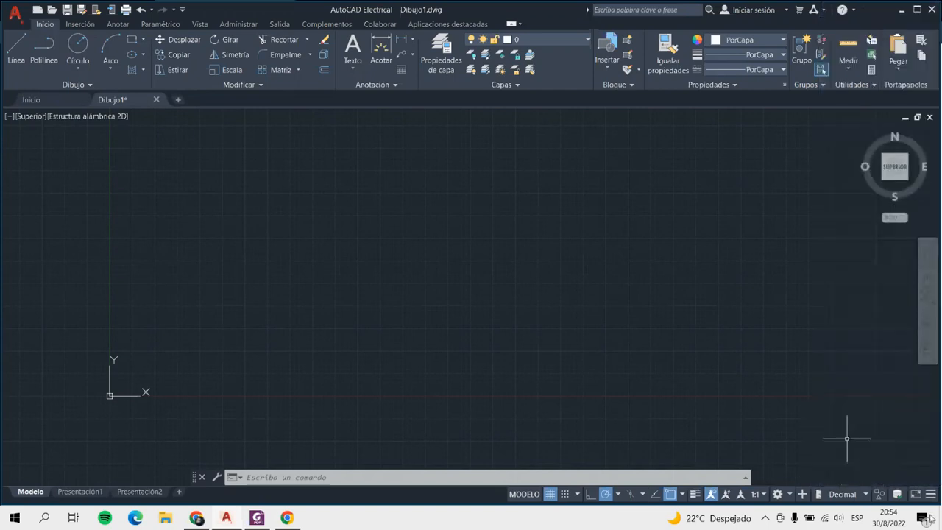
Remove Unidades from the status bar and finish customizing it
click(931, 494)
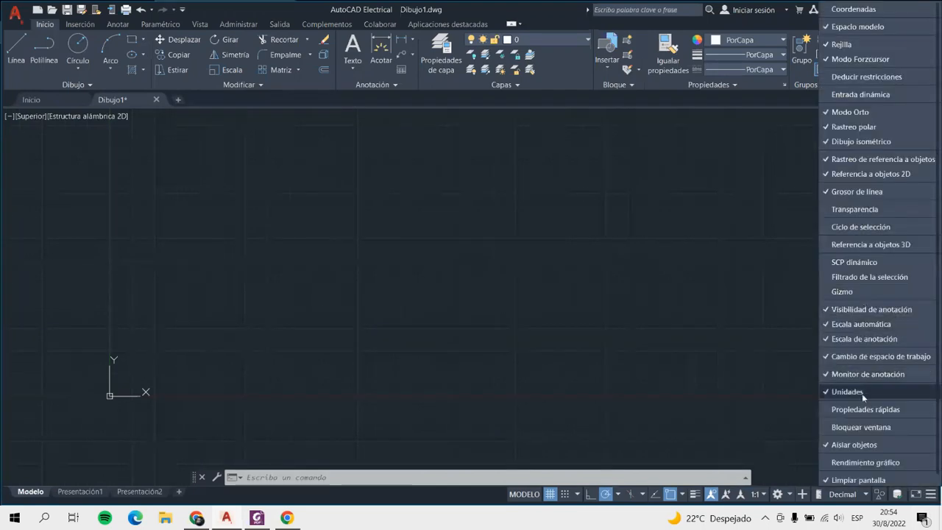
click(865, 393)
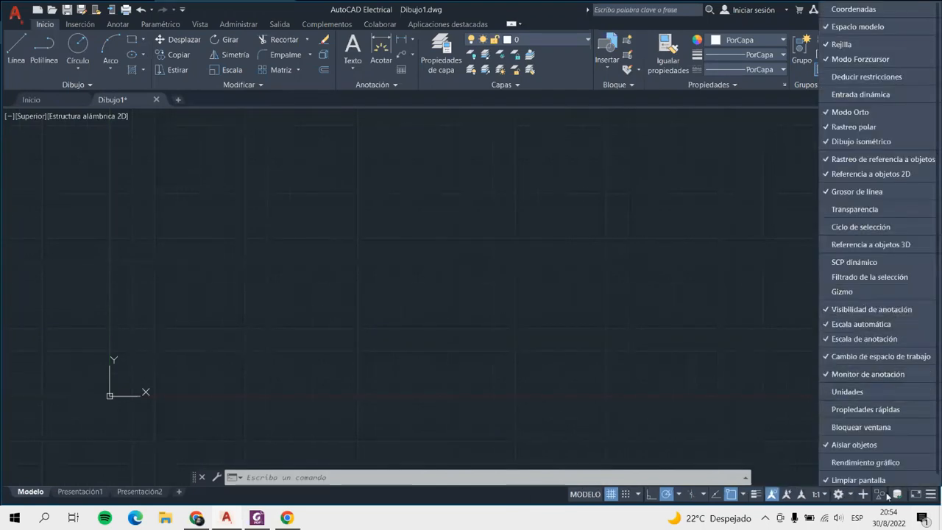
click(930, 497)
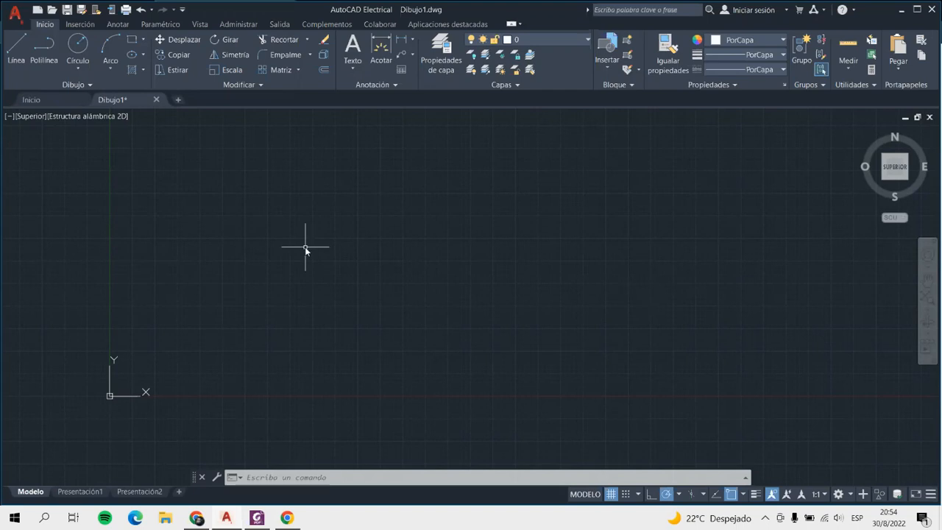
In the drawing units, set length to Decimales with 0.0 precision and the angle precision to 0
click(15, 14)
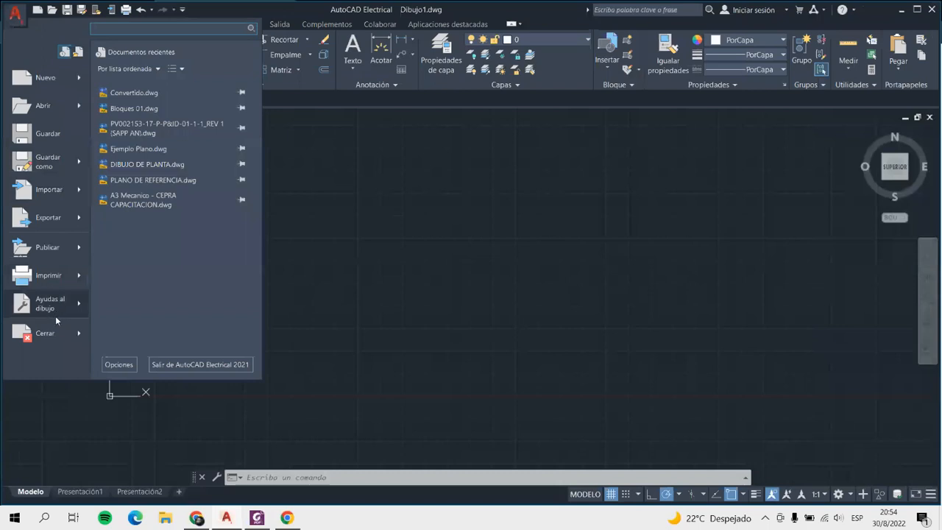
mouse_move(55, 316)
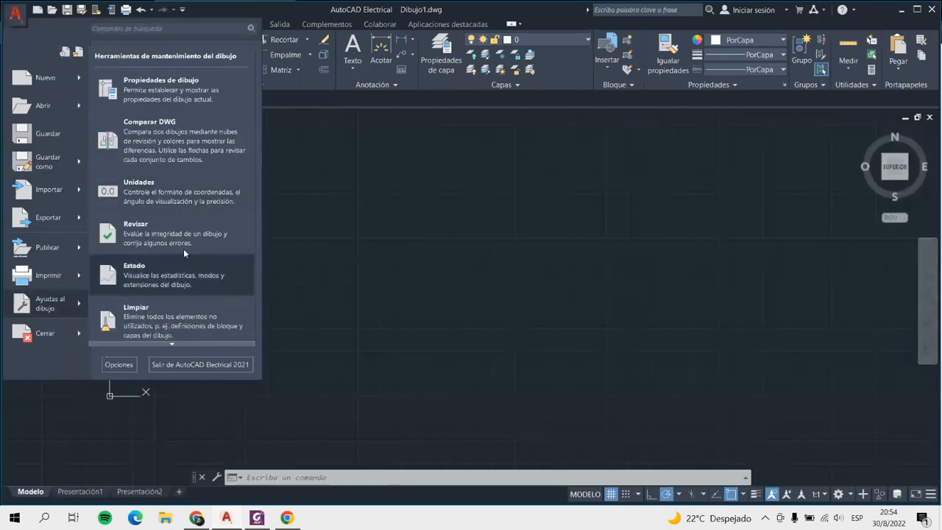
click(177, 193)
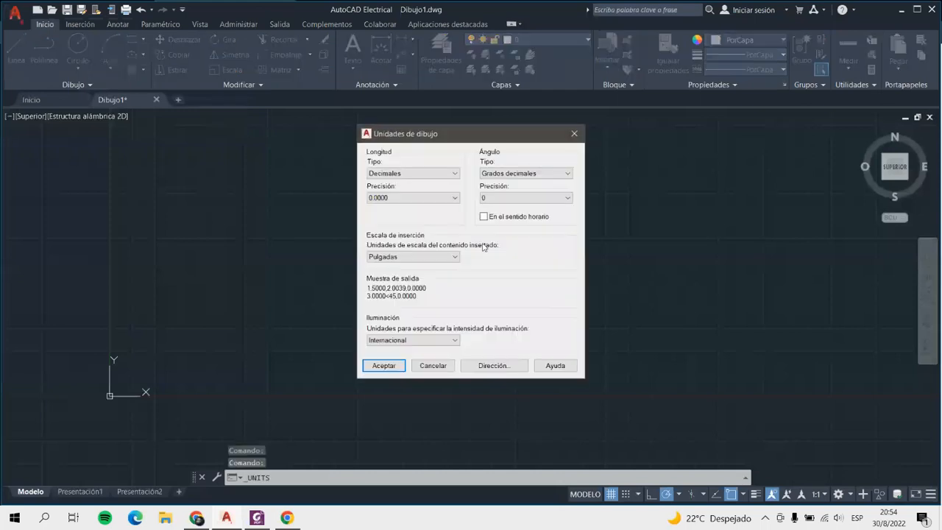
click(431, 175)
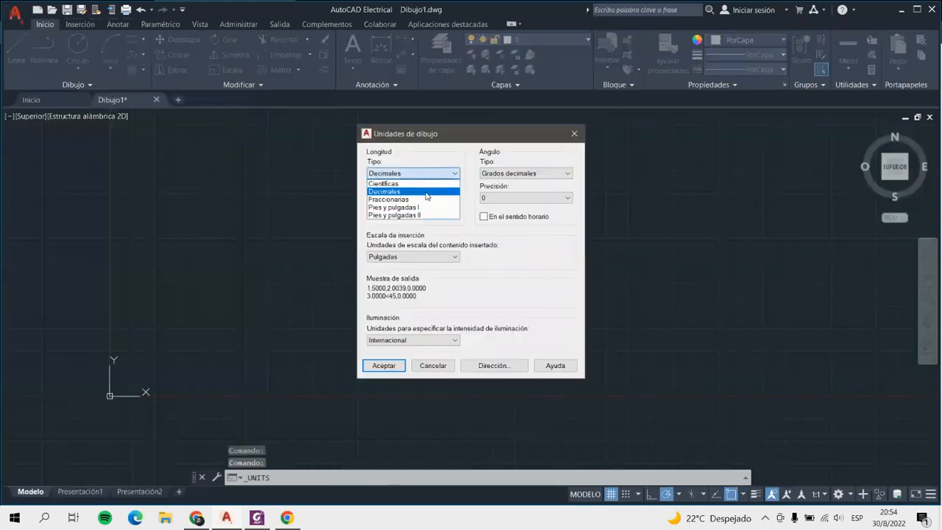
click(428, 190)
click(417, 199)
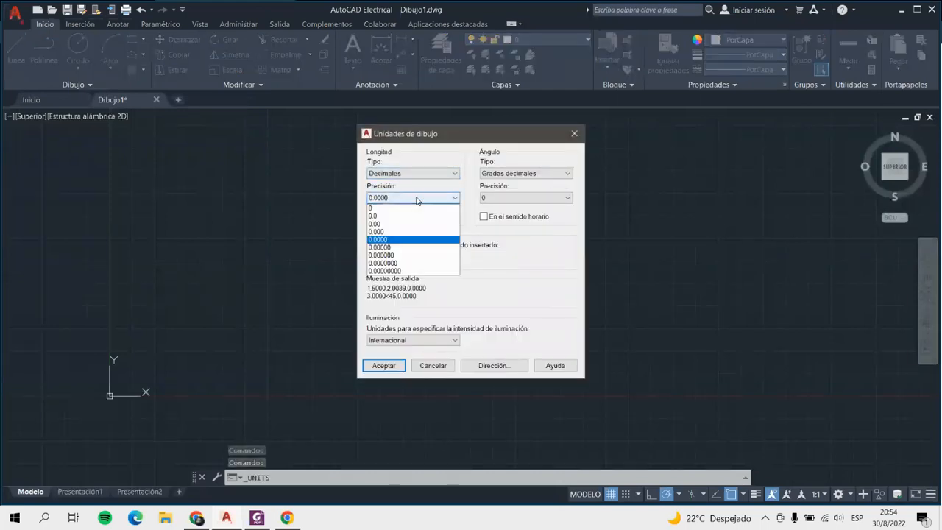
click(384, 224)
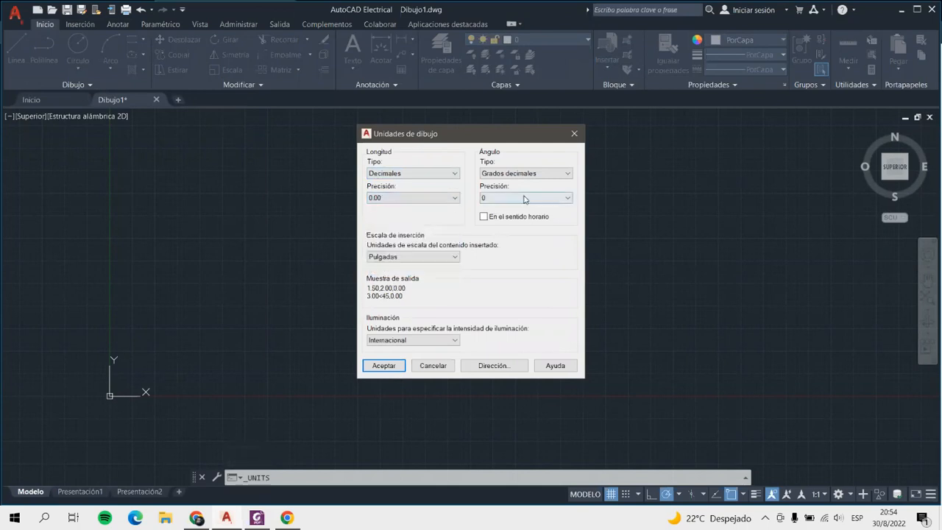
click(396, 199)
click(391, 215)
click(514, 199)
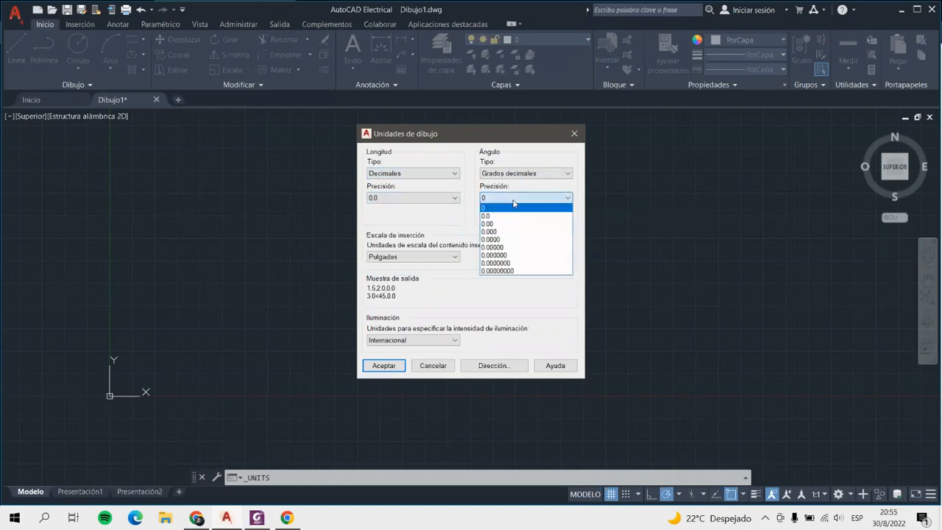
click(516, 207)
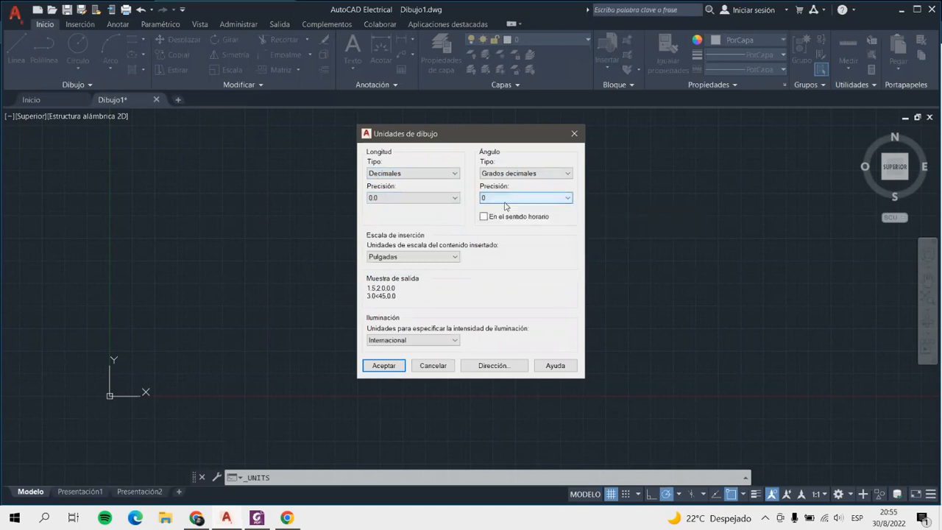
Set the insertion scale units to Milímetros, choose Internacional for lighting and accept the drawing units
click(418, 257)
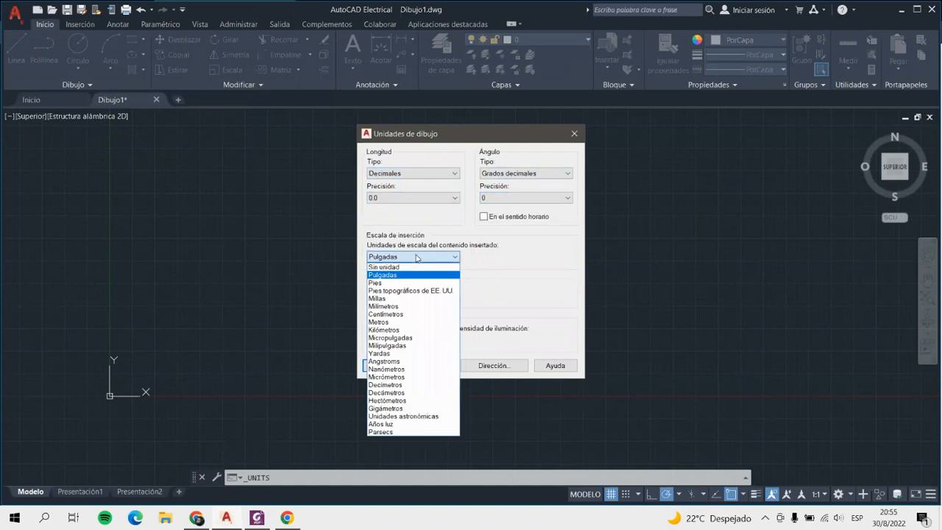
click(389, 306)
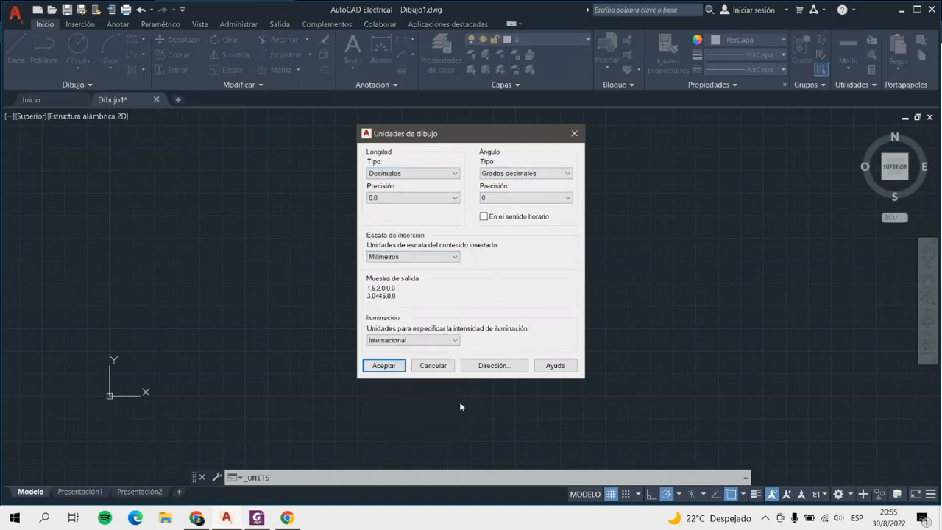
click(398, 340)
click(391, 346)
click(388, 365)
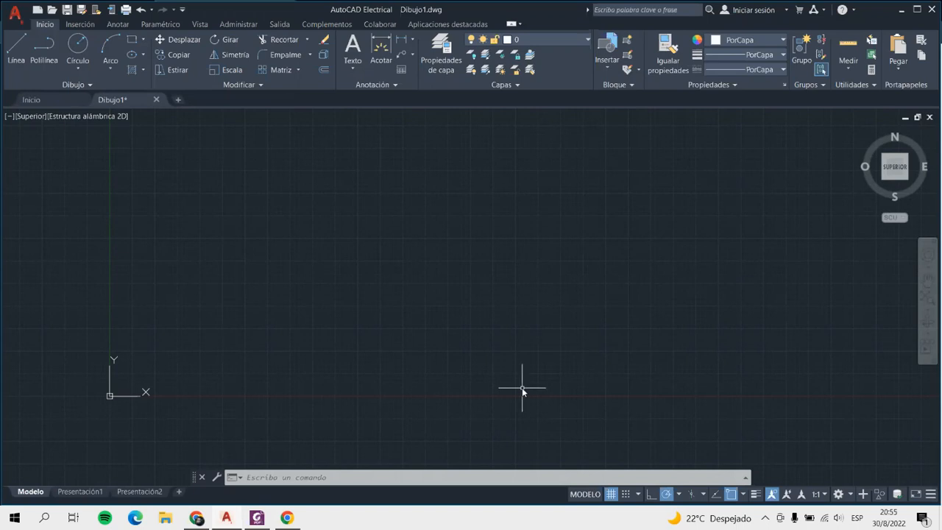
Open the drawing units settings to review the current configuration, and close them without changes
text(un)
key(Return)
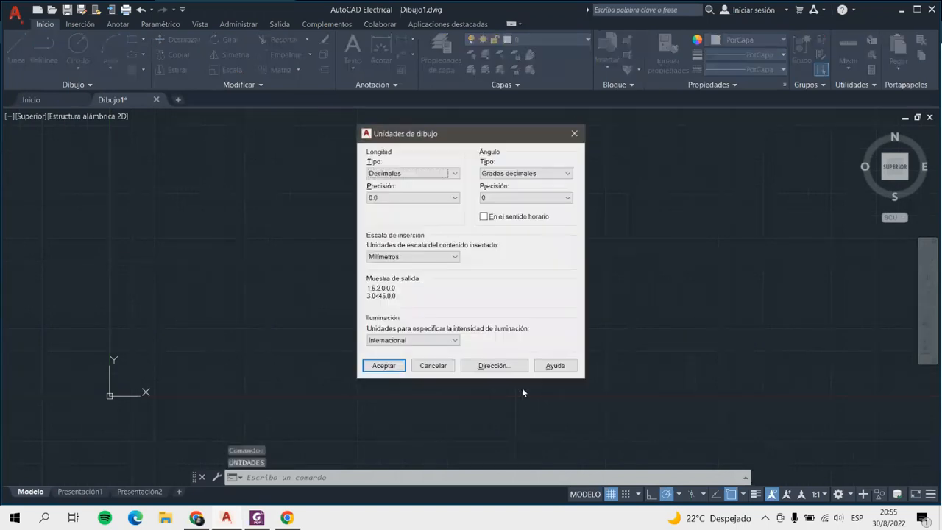
click(572, 134)
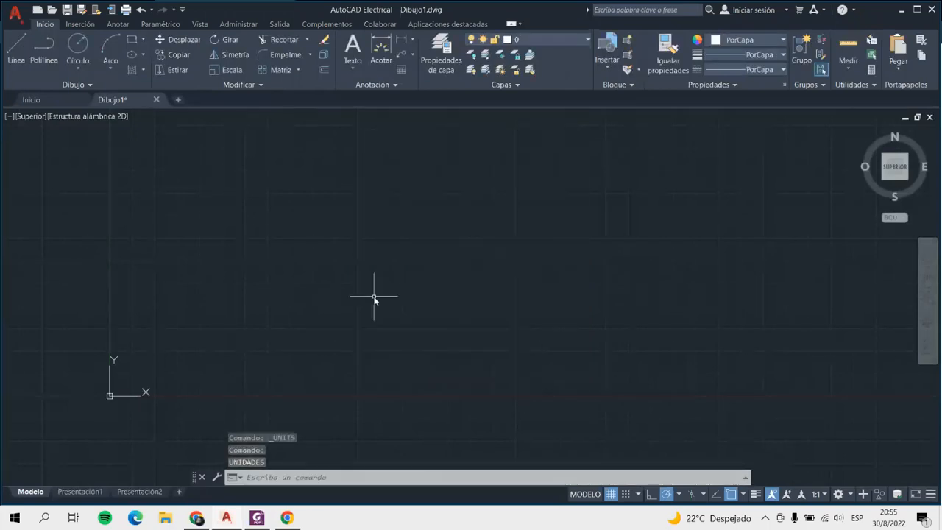
Run -DWGUNITS with length unit 3, linear display format 2 (Decimales) and linear display precision 1
text(dwgunit)
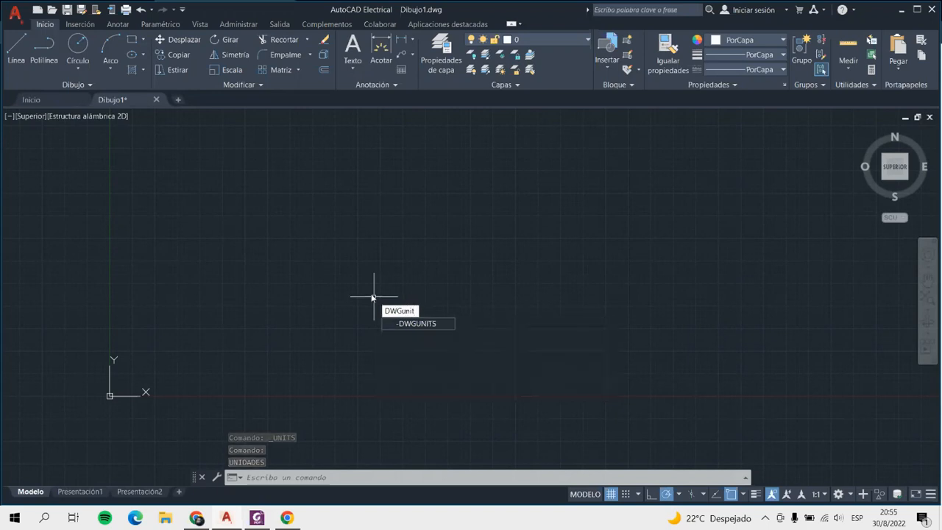
click(449, 324)
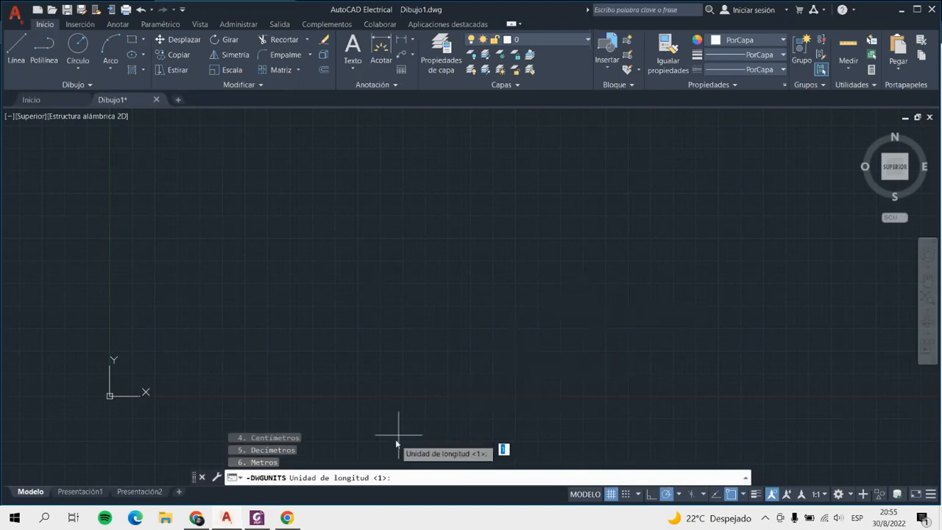
scroll(416, 374, up, 2)
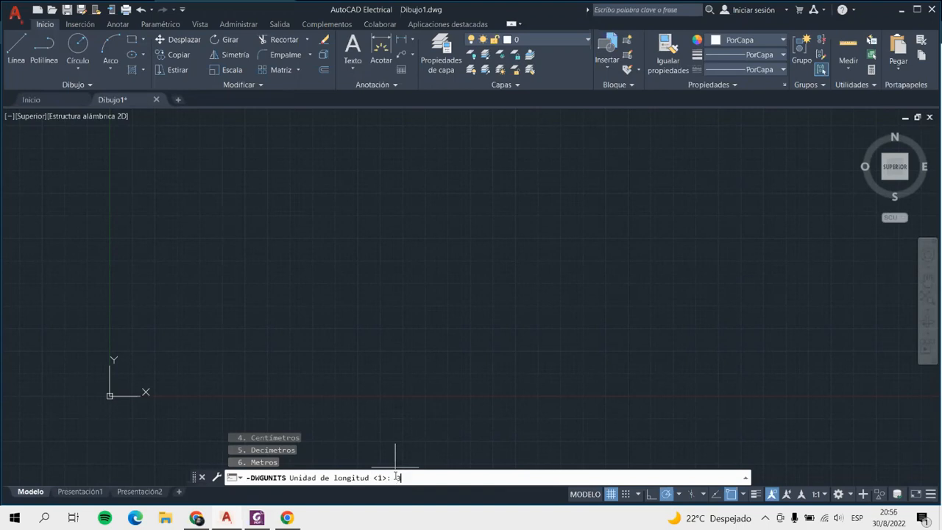
key(Return)
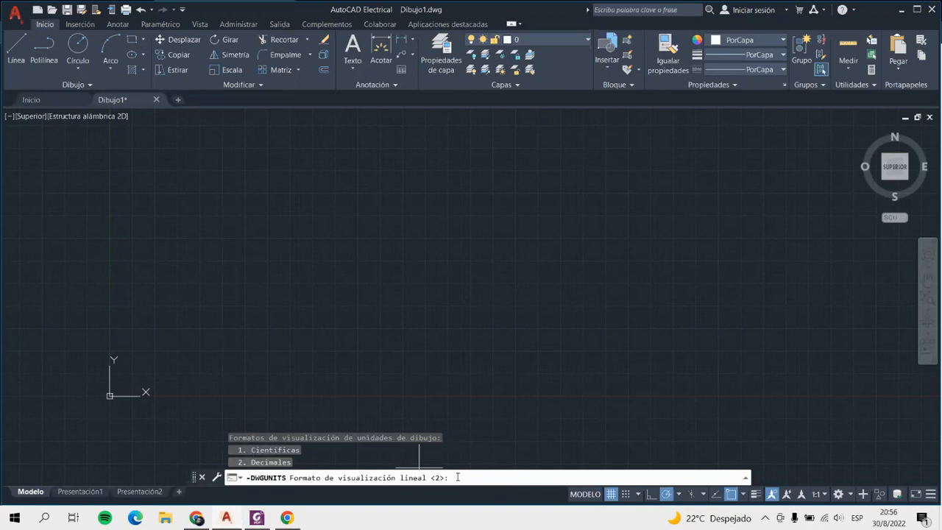
text(2)
key(Return)
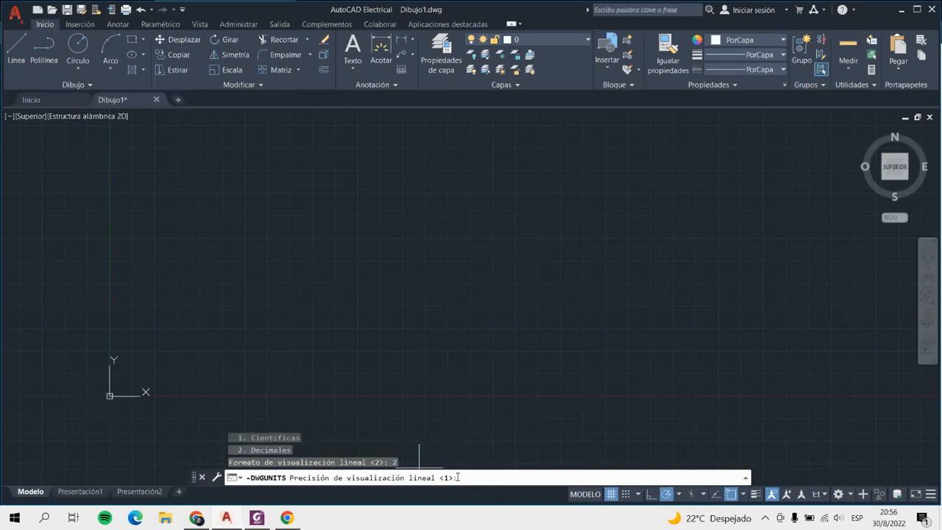
text(1)
key(Return)
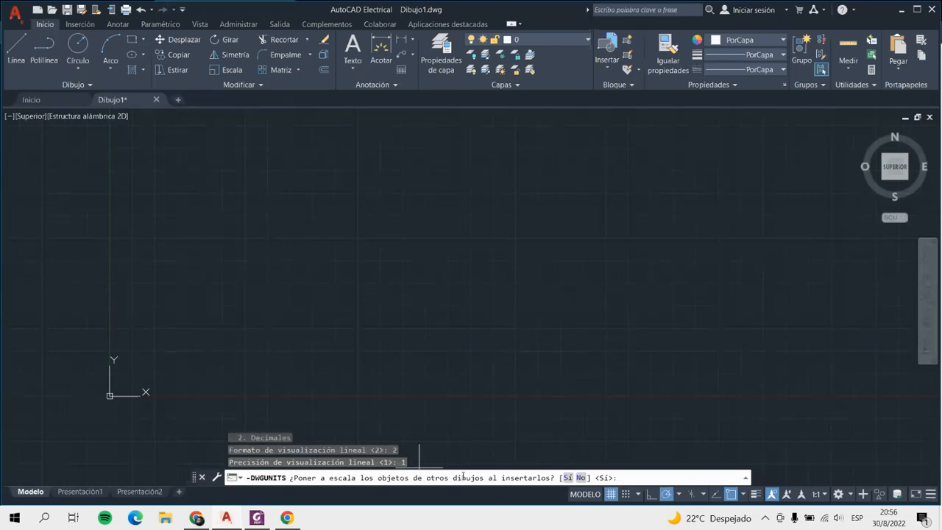
Answer Sí to scaling inserted objects, matching UNIDADESINS, scaling the current drawing's objects and including paper space objects
click(567, 478)
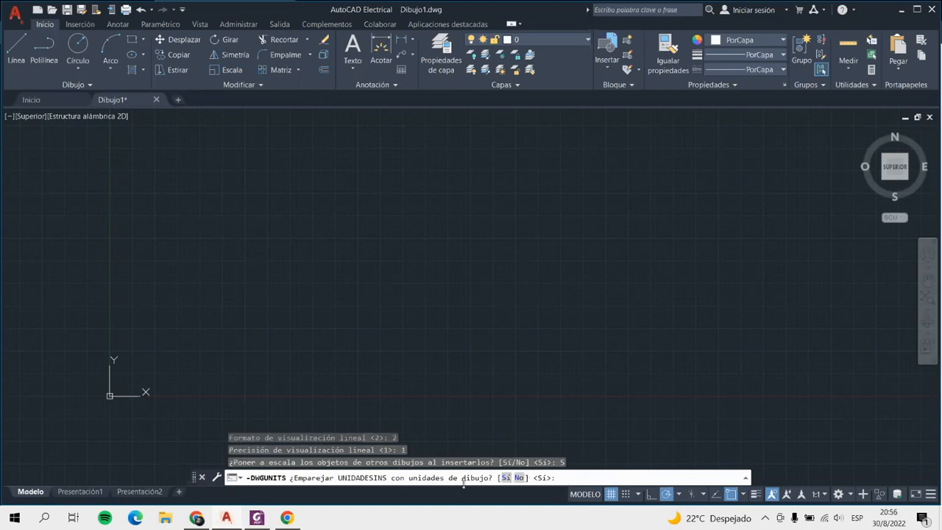
click(506, 478)
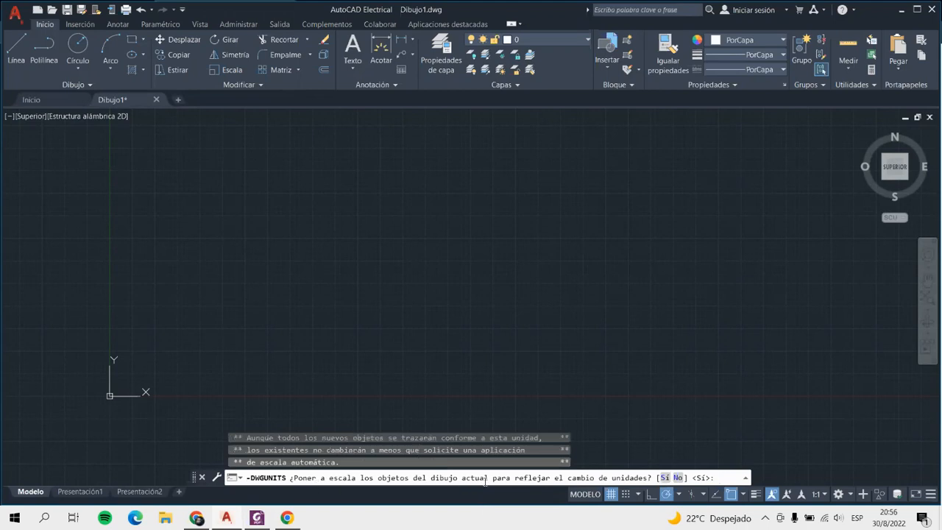
click(664, 477)
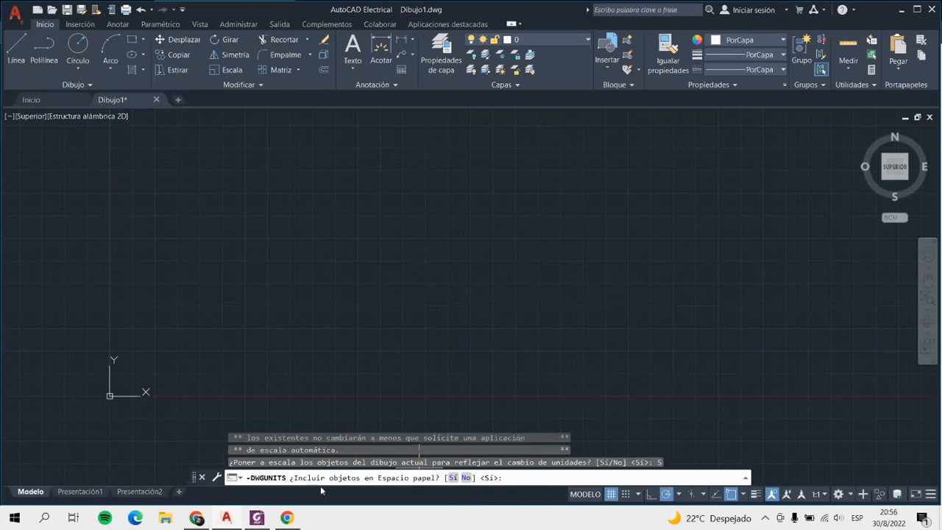
click(451, 479)
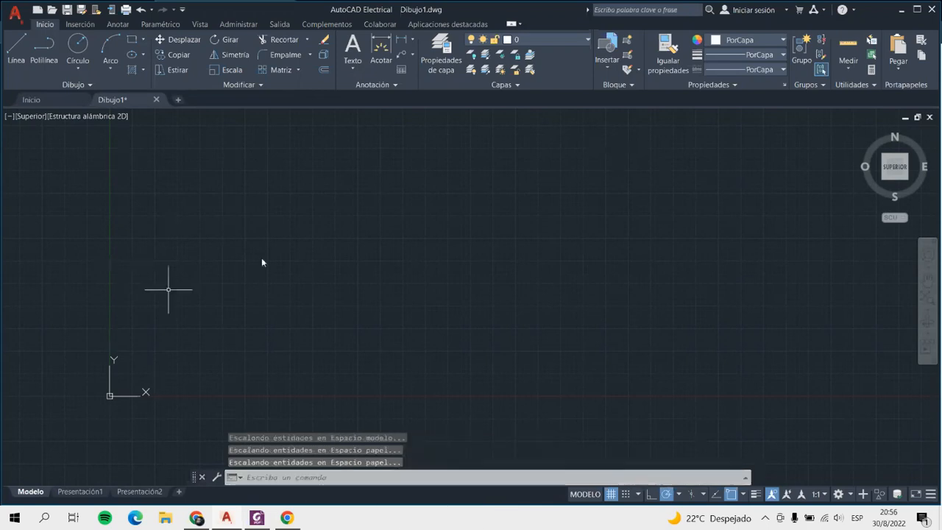
click(393, 478)
text(dwguni)
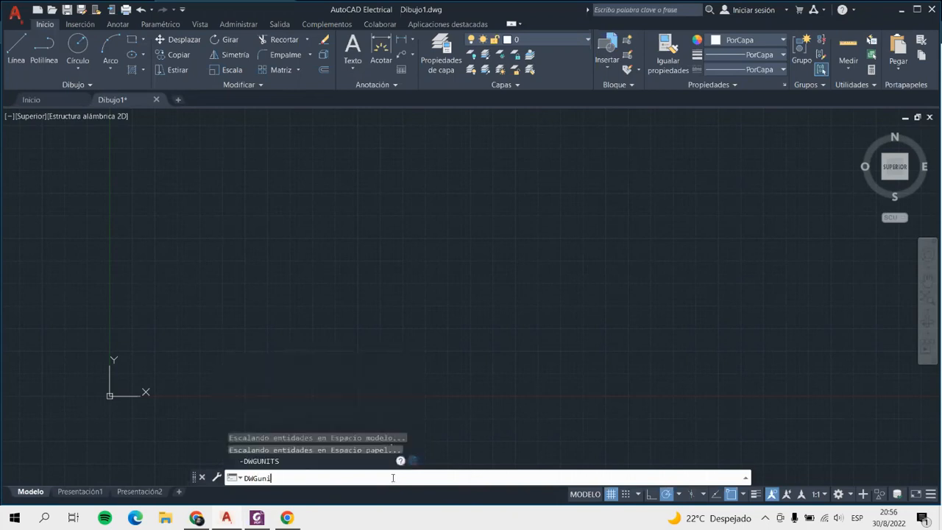
click(316, 462)
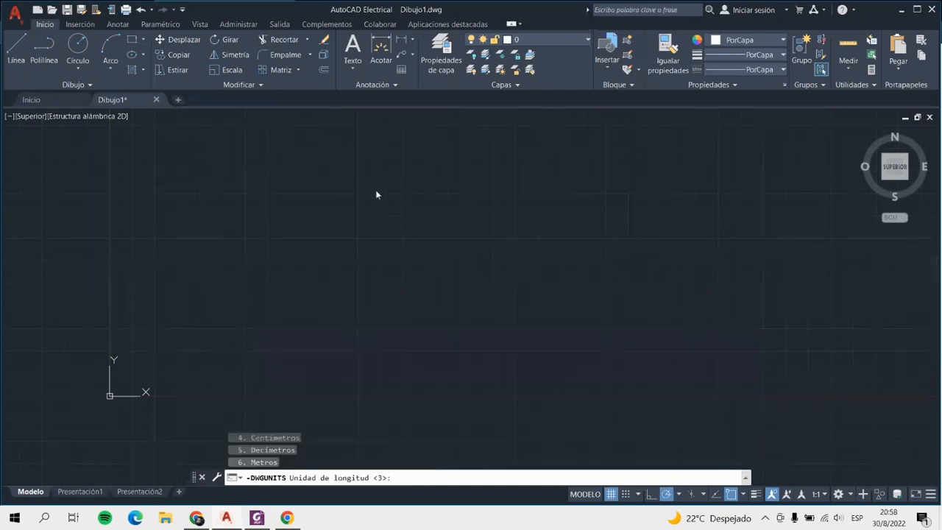
key(Escape)
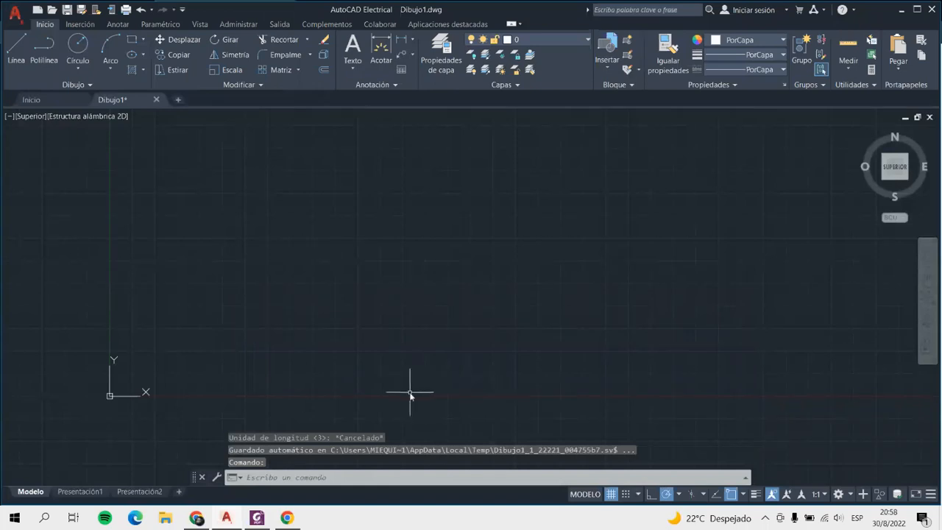
Switch to Foxit PhantomPDF to examine the dimensions of the 2.1 Símbolos exercise, and return to AutoCAD
click(257, 519)
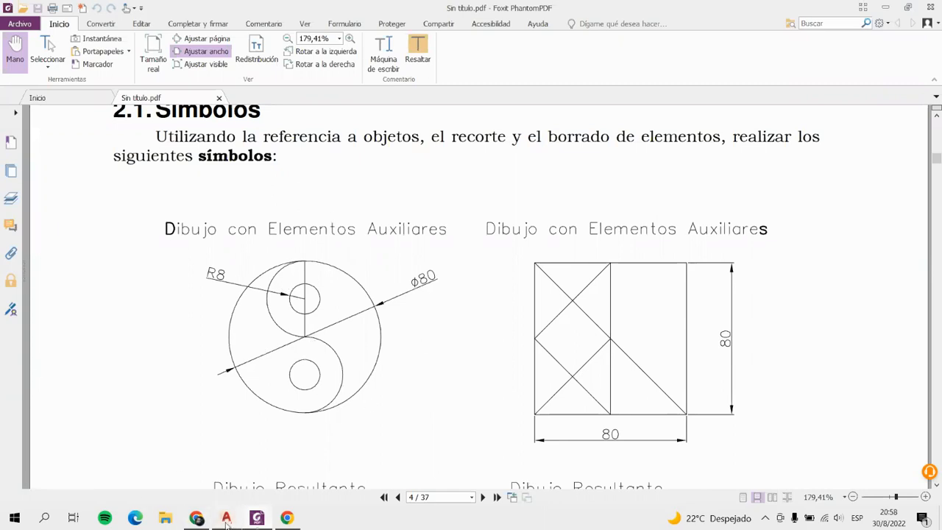
mouse_move(226, 520)
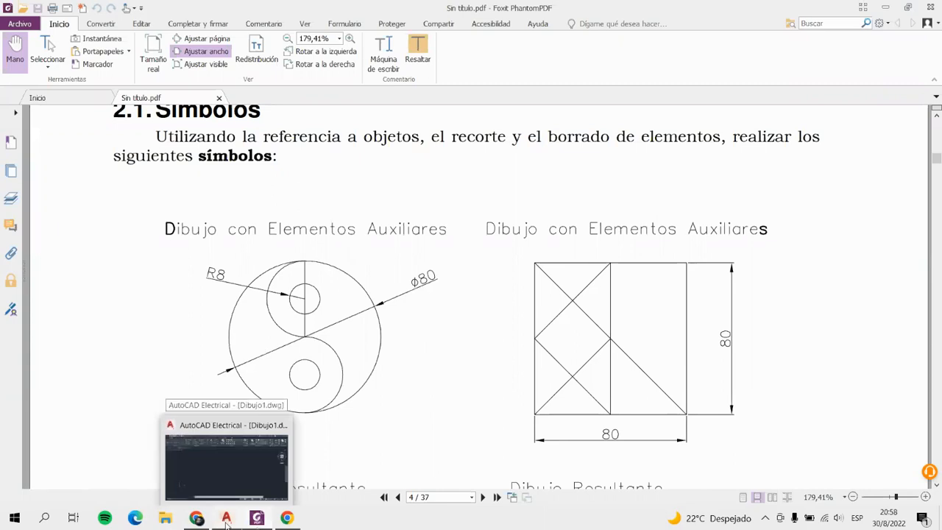
click(226, 520)
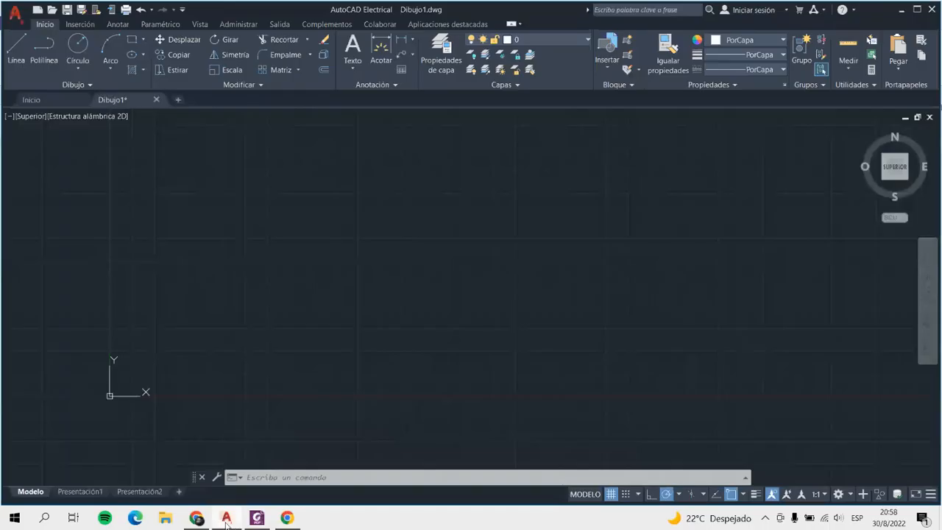
Draw a circle with a diameter of 80 mm above and to the right of the origin
click(65, 62)
click(81, 113)
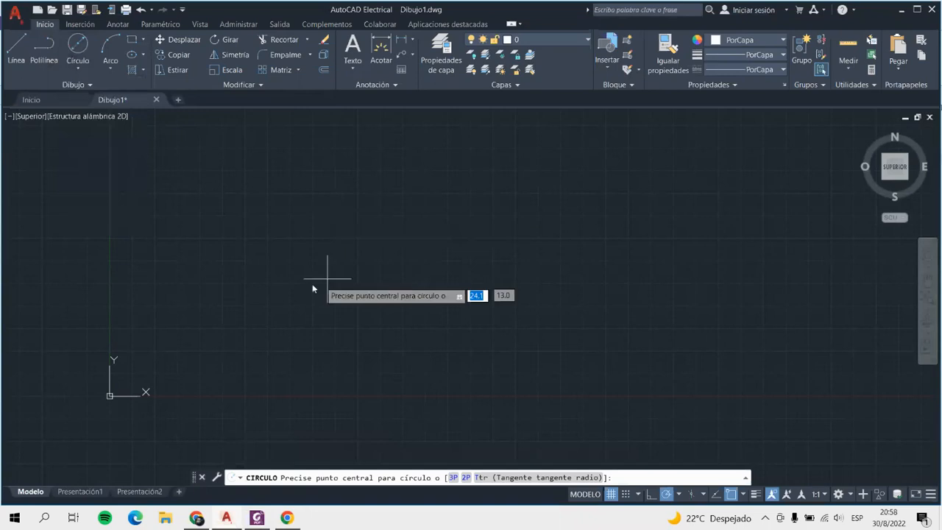
click(269, 261)
text(80)
key(Return)
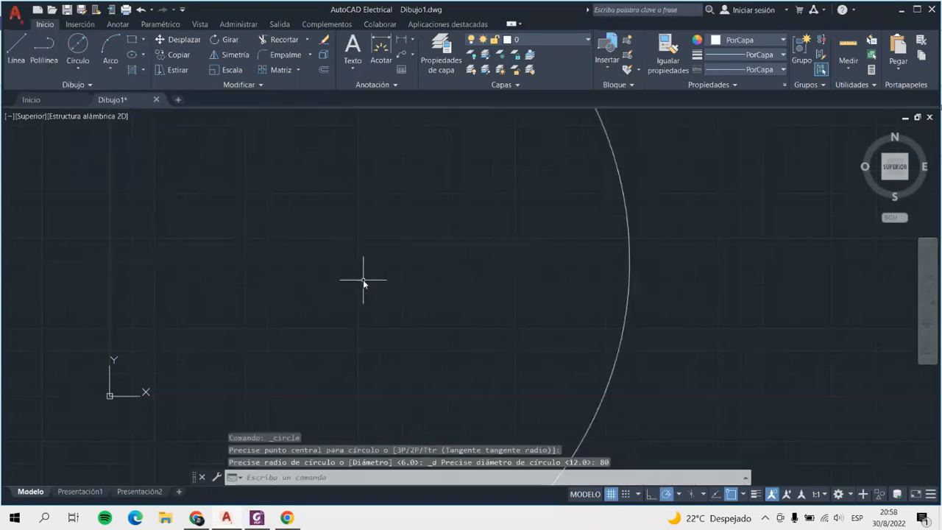
scroll(363, 279, down, 10)
scroll(403, 279, up, 10)
scroll(383, 297, down, 2)
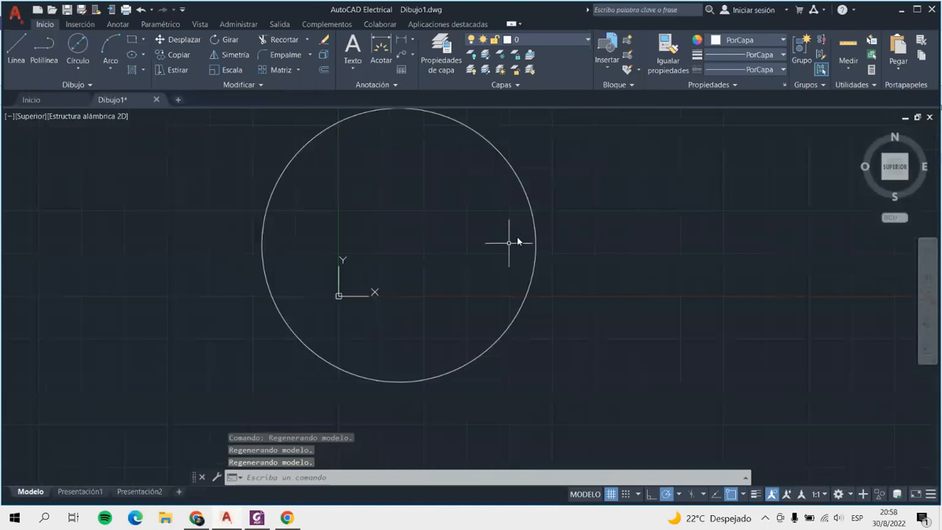
Draw a vertical line from the circle's centre to its top quadrant
click(16, 49)
scroll(383, 229, down, 3)
scroll(405, 232, up, 2)
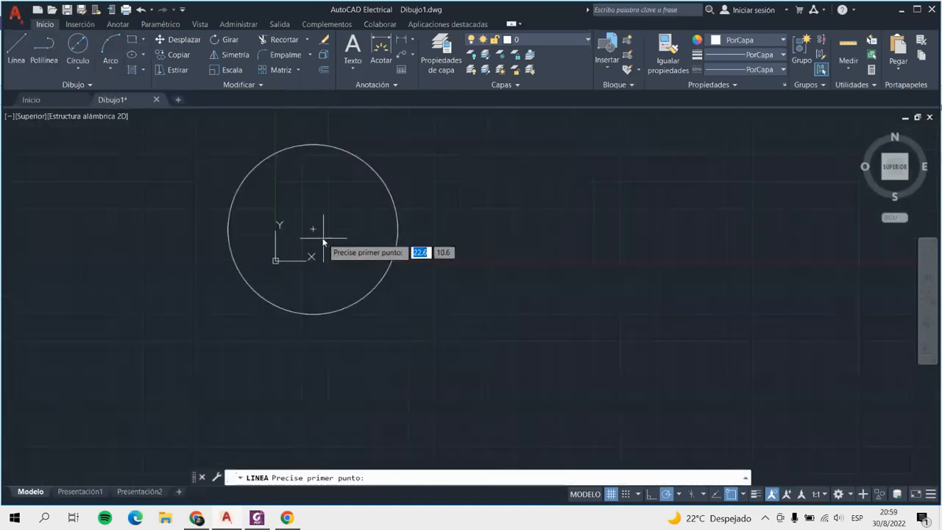
click(315, 233)
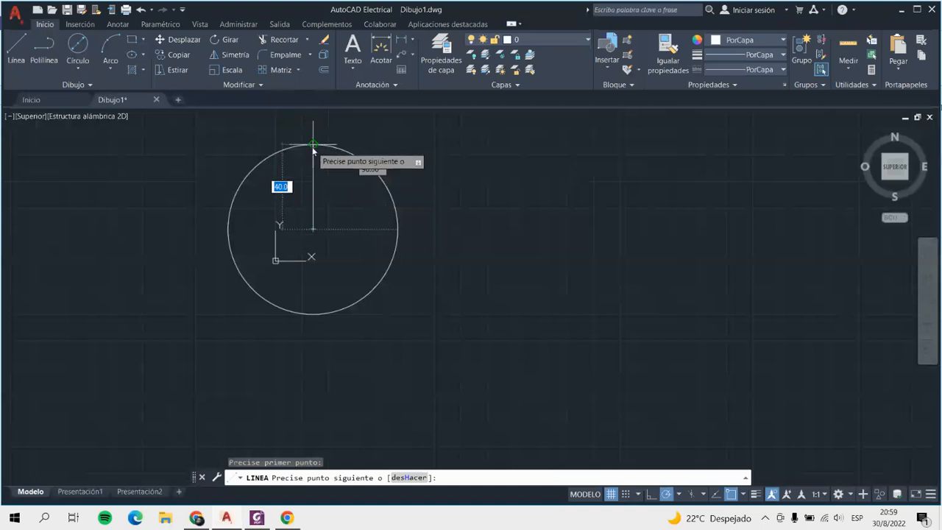
click(314, 144)
key(Return)
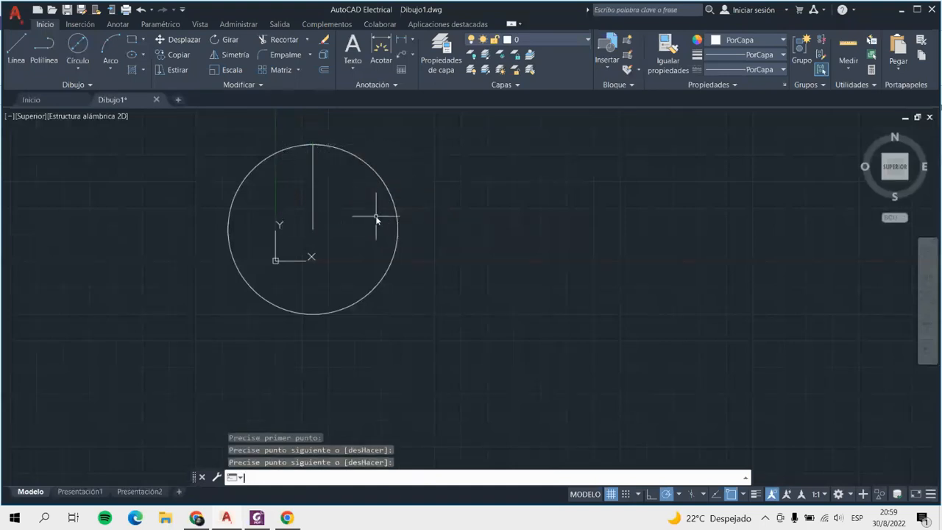
Draw a vertical line from the circle's centre to its bottom quadrant
click(13, 43)
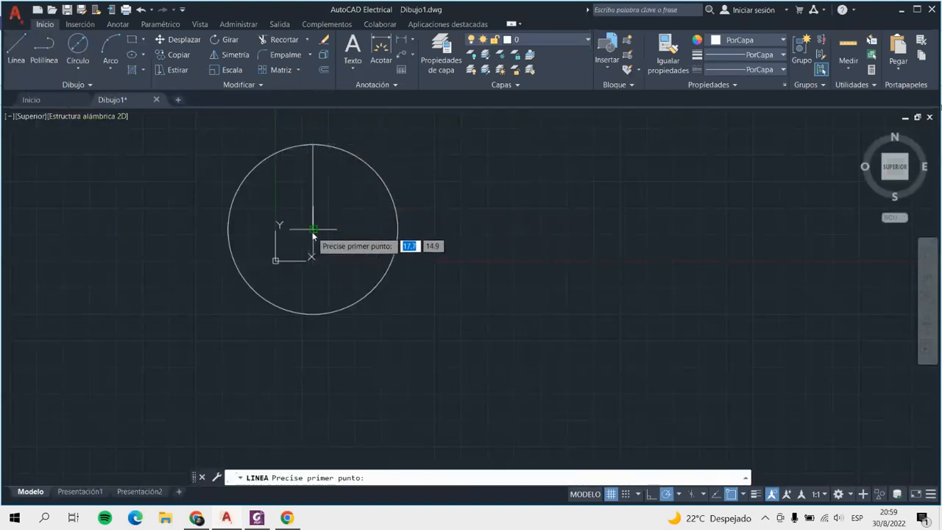
click(313, 230)
click(315, 320)
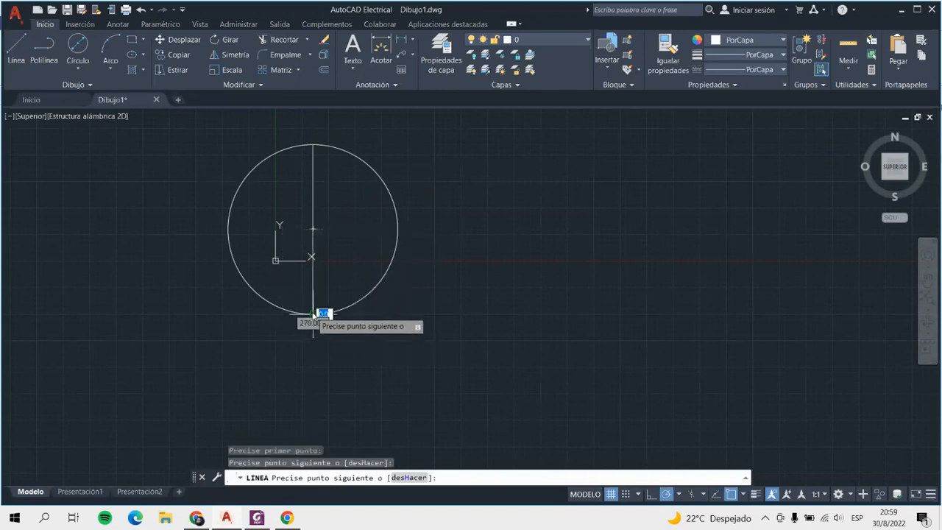
key(Return)
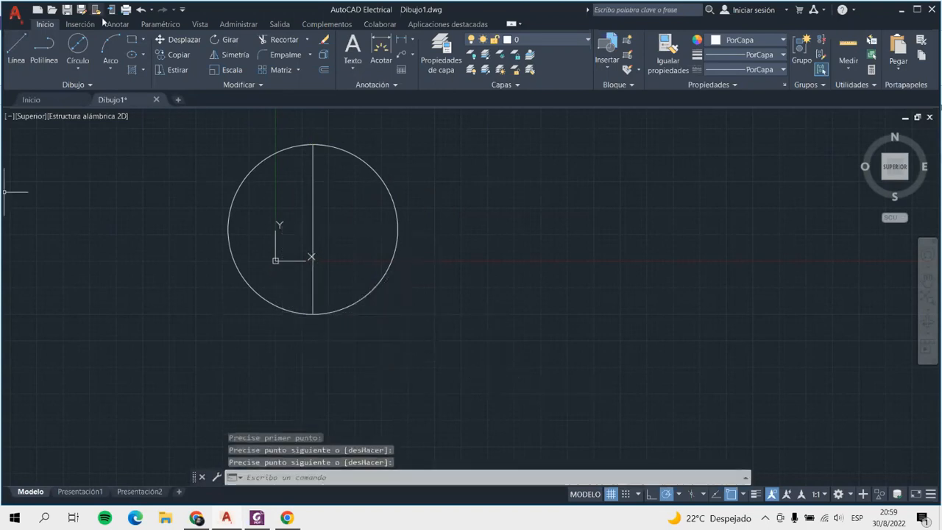
Draw a circle centred on the upper line's midpoint, with its radius reaching the large circle's top quadrant
click(77, 46)
click(79, 67)
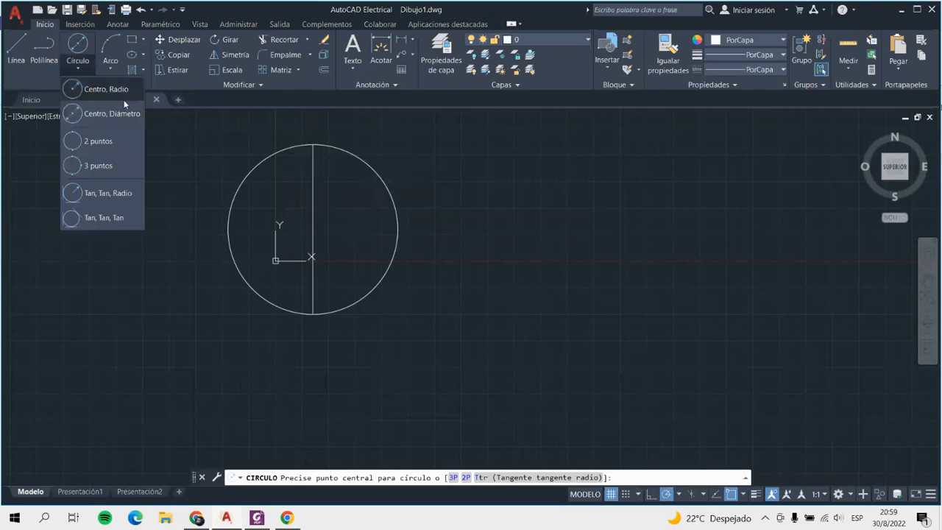
click(94, 89)
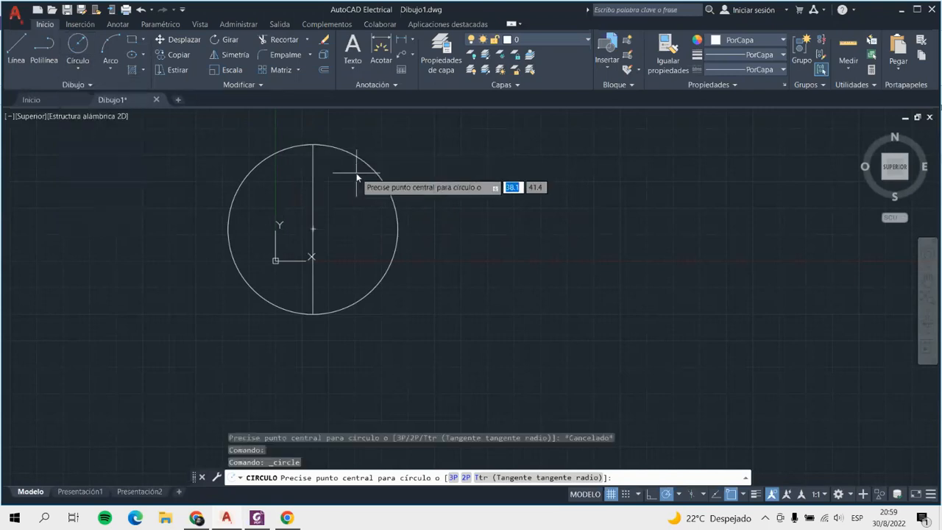
click(314, 186)
click(314, 145)
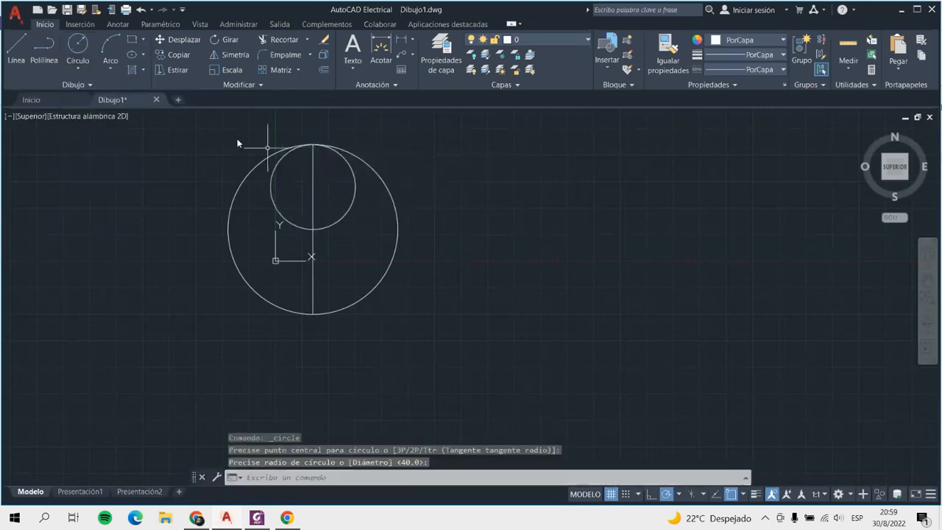
Draw a circle centred on the lower line's midpoint, with its radius reaching the large circle's centre
click(83, 46)
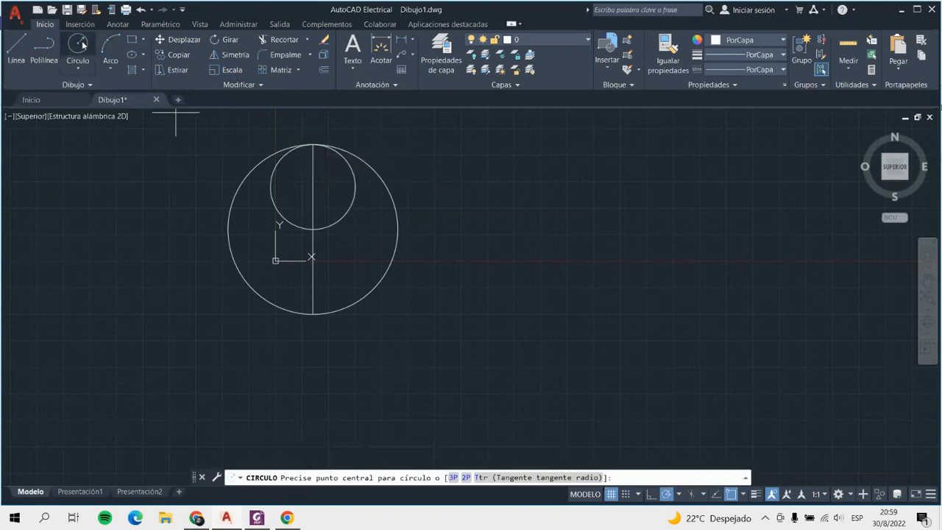
click(313, 273)
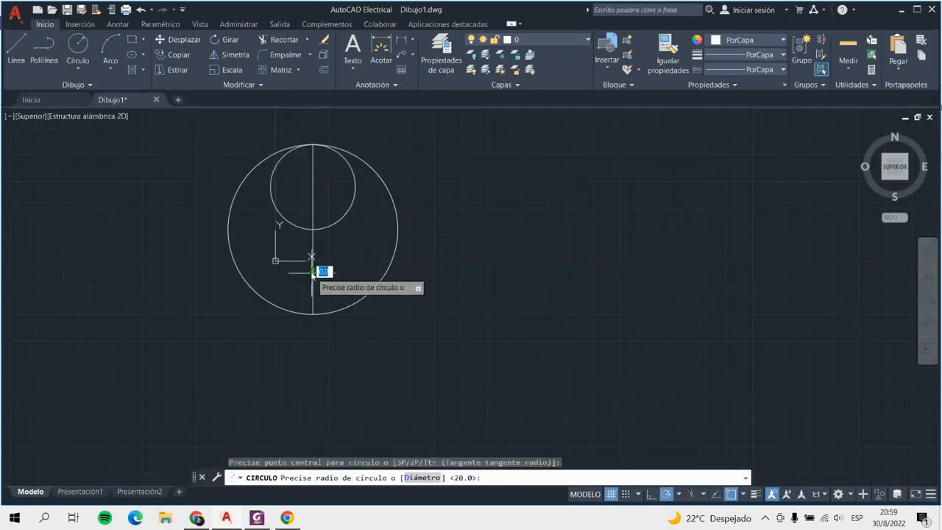
click(313, 231)
Delete the two vertical auxiliary lines inside the large circle
scroll(320, 197, up, 2)
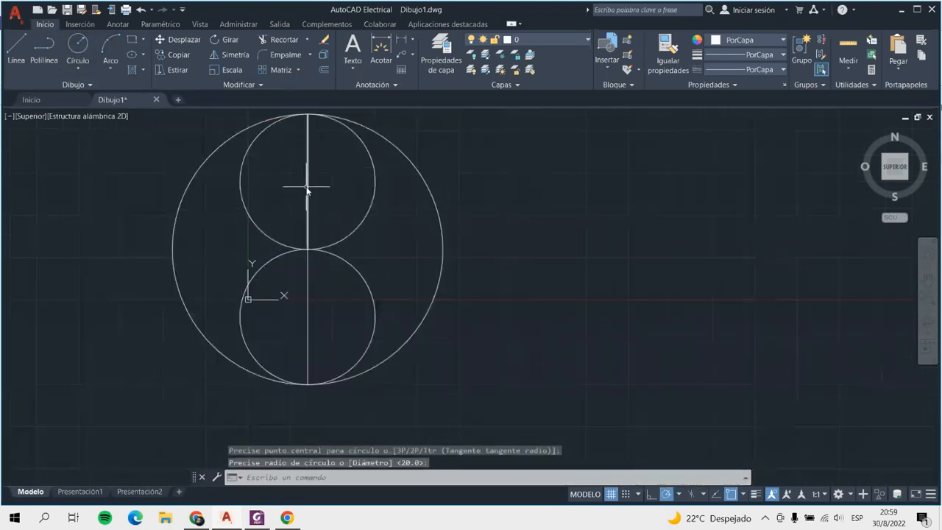
click(308, 189)
click(308, 324)
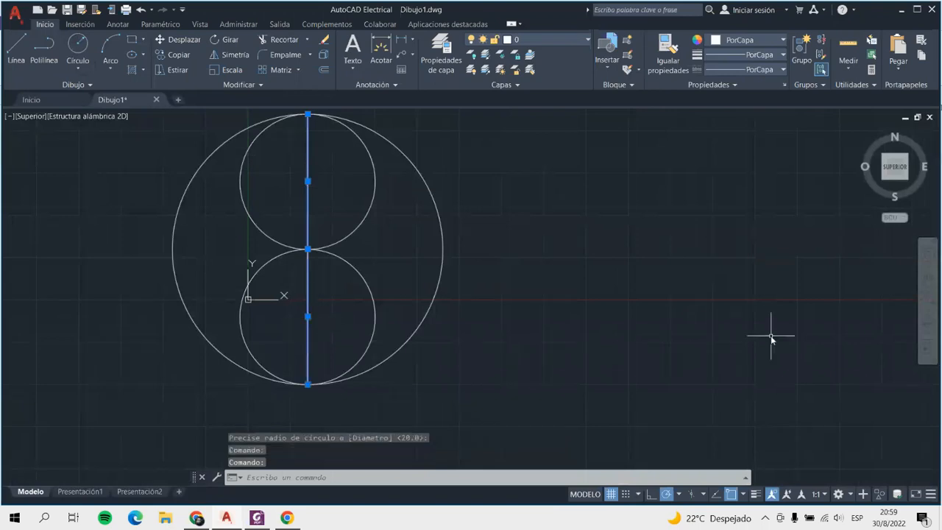
key(Delete)
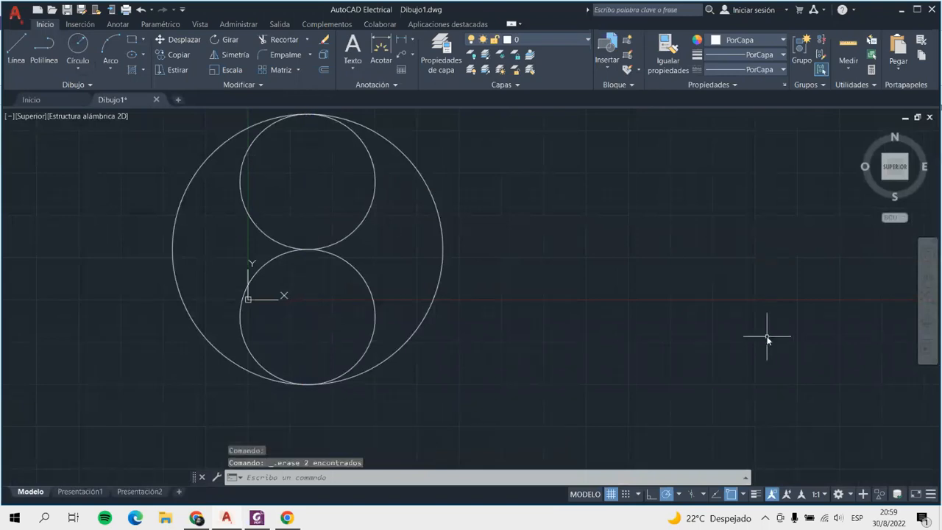
Draw a circle of radius 8 mm concentric with the upper inner circle
click(80, 45)
click(307, 182)
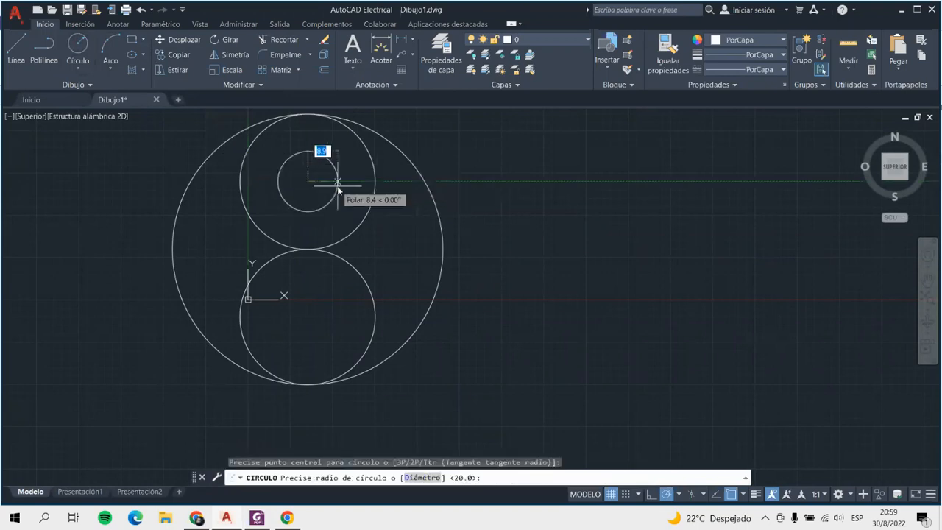
text(8)
key(Return)
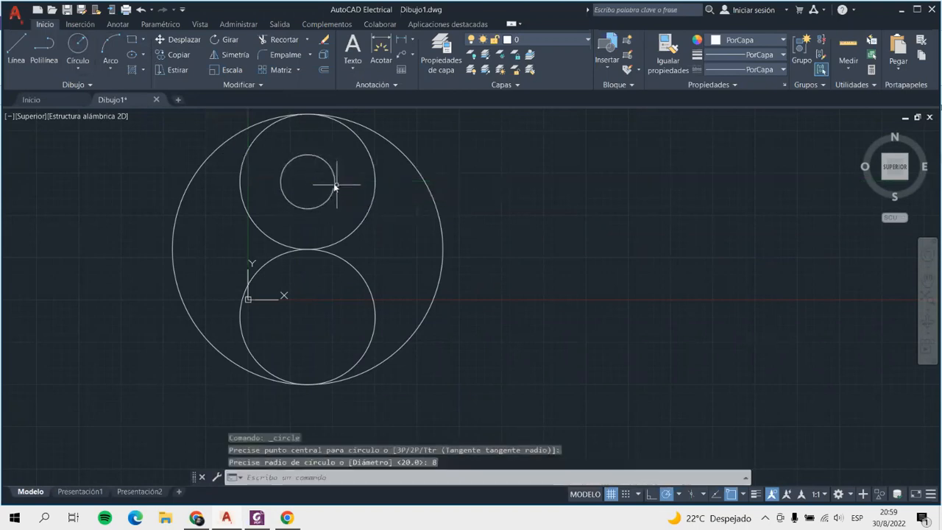
Draw a circle of radius 8 mm concentric with the lower inner circle
click(79, 46)
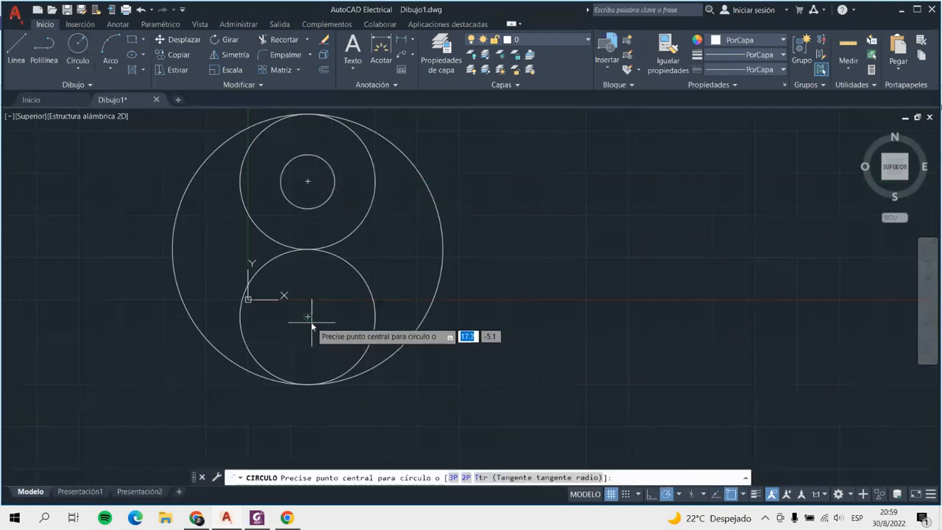
click(308, 316)
text(8)
key(Return)
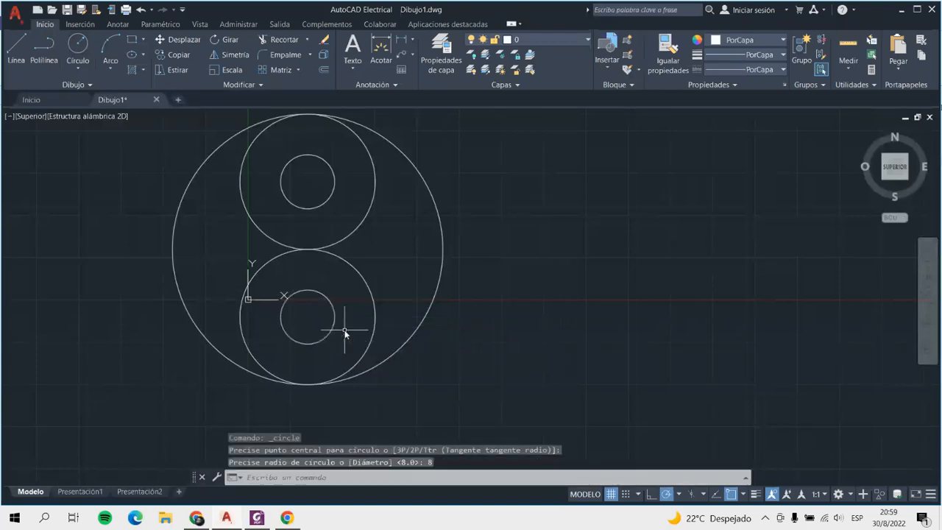
scroll(360, 351, down, 2)
scroll(368, 346, up, 3)
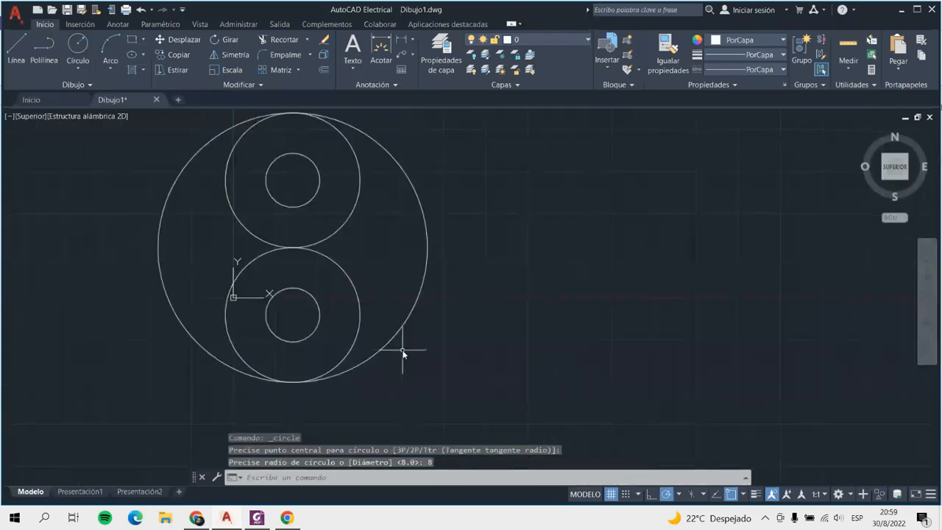
scroll(324, 383, down, 3)
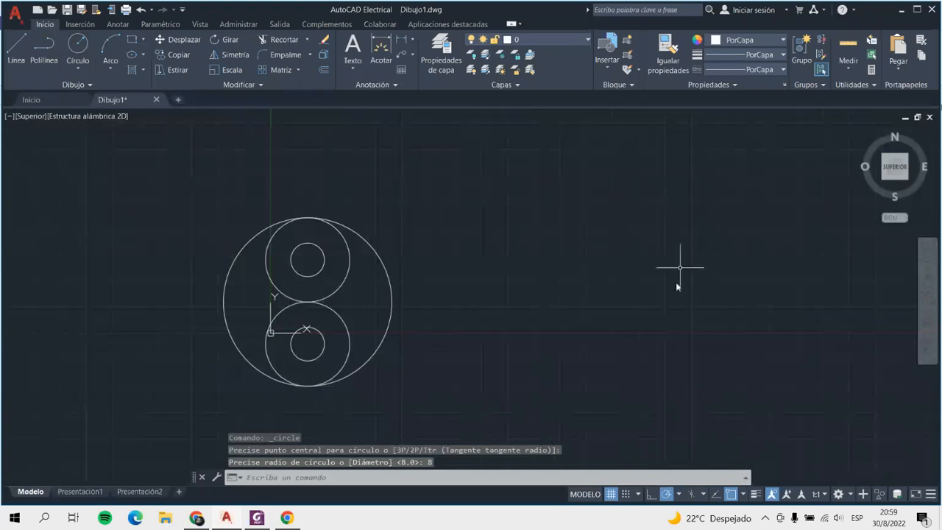
click(280, 40)
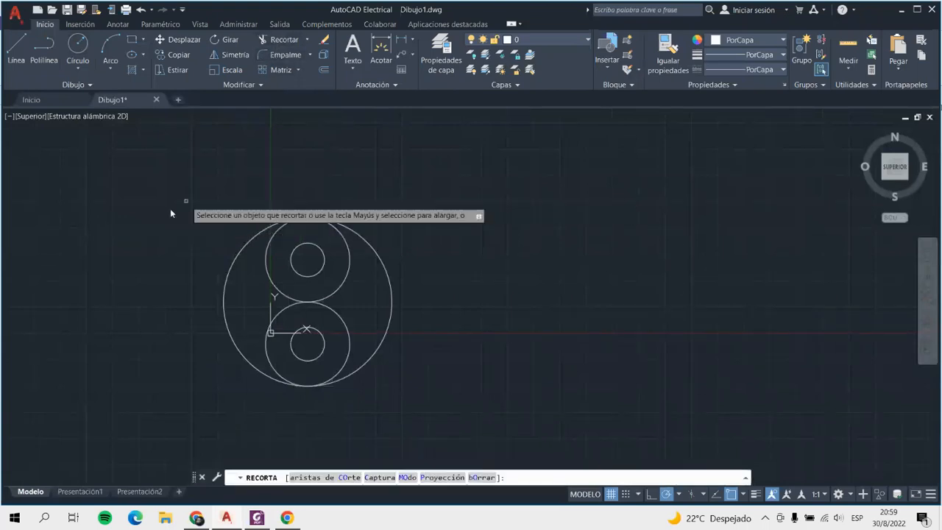
key(Escape)
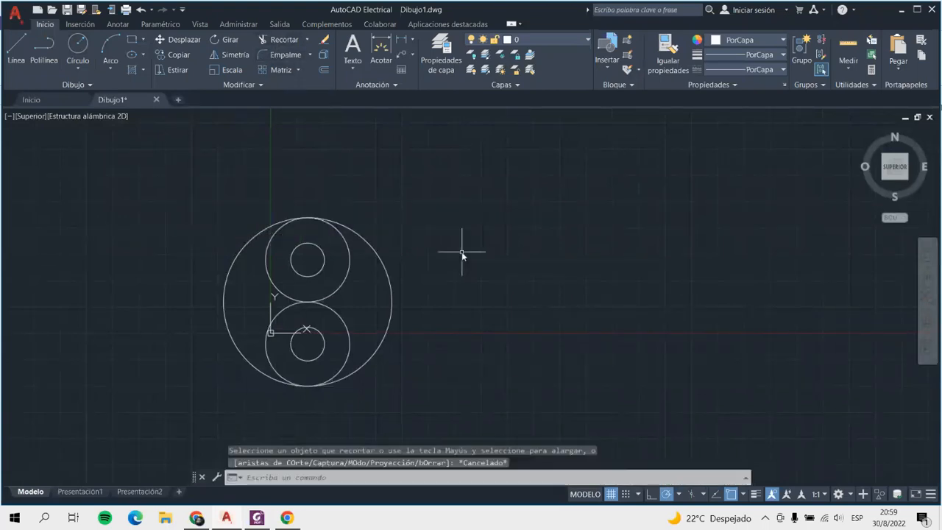
Select all the circles and trim away the upper inner circle's left half and the lower inner circle's right half
click(161, 177)
click(523, 386)
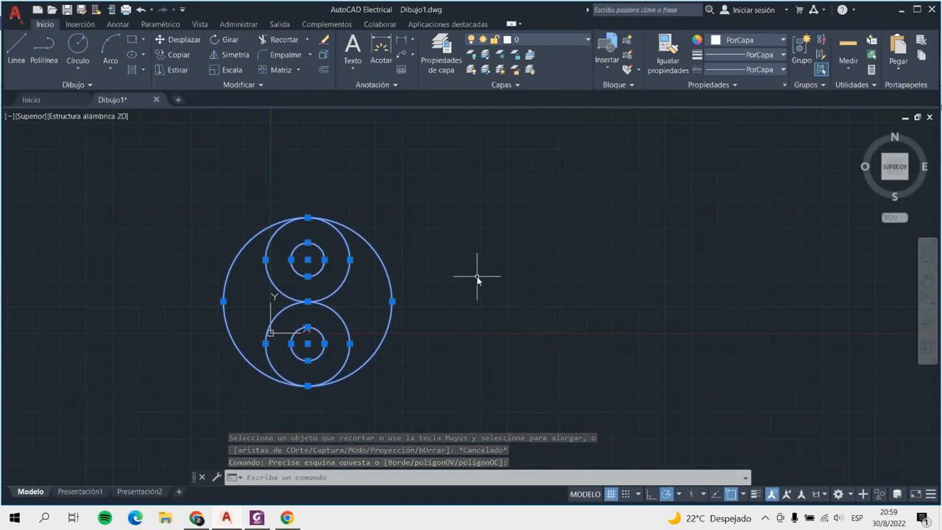
click(283, 40)
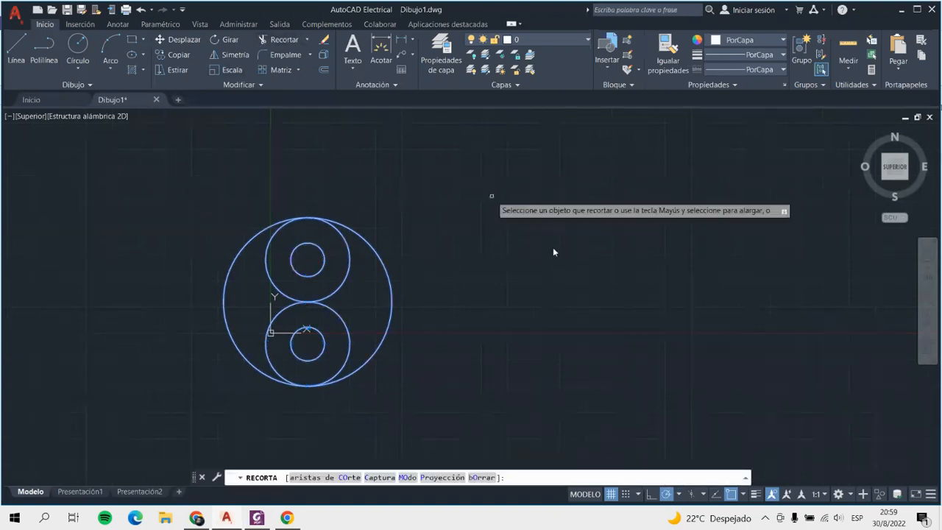
scroll(469, 330, up, 3)
scroll(469, 330, down, 1)
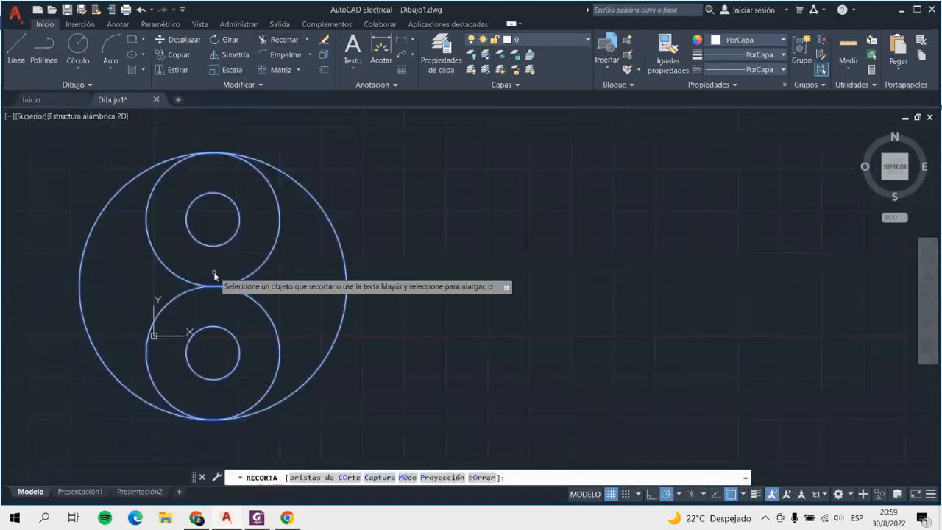
click(147, 235)
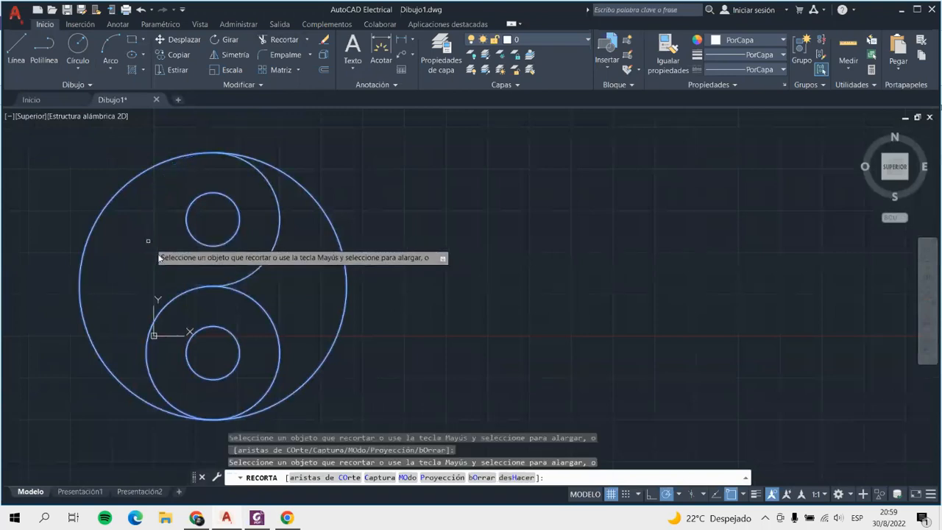
click(279, 358)
scroll(421, 264, down, 2)
scroll(448, 288, up, 2)
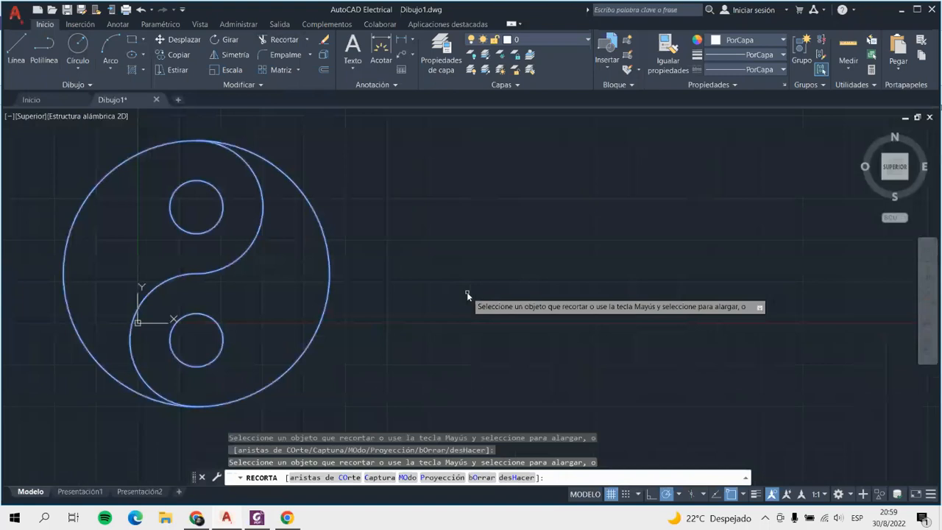
key(Escape)
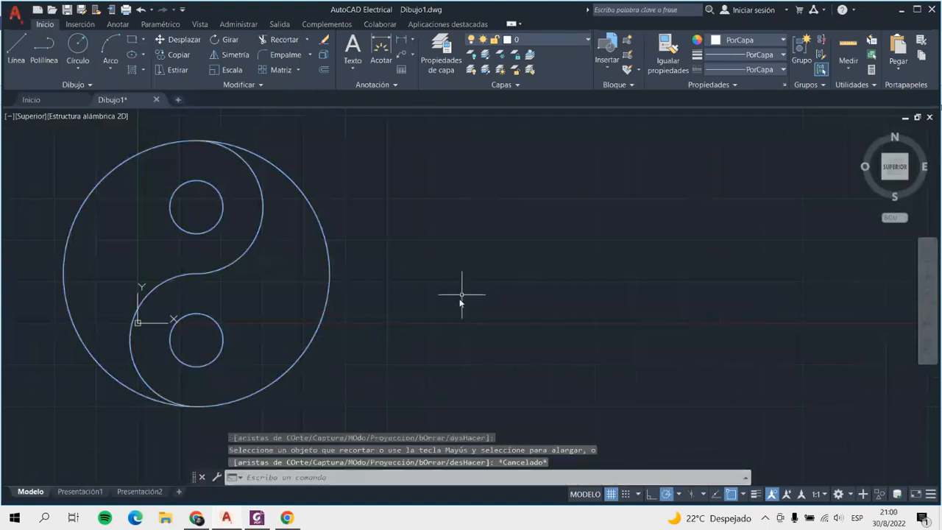
Consult the second symbol in the Foxit PhantomPDF exercise, and draw an 80 by 80 mm square to the right of the yin-yang in AutoCAD
scroll(458, 300, down, 2)
scroll(420, 311, down, 2)
scroll(651, 262, up, 2)
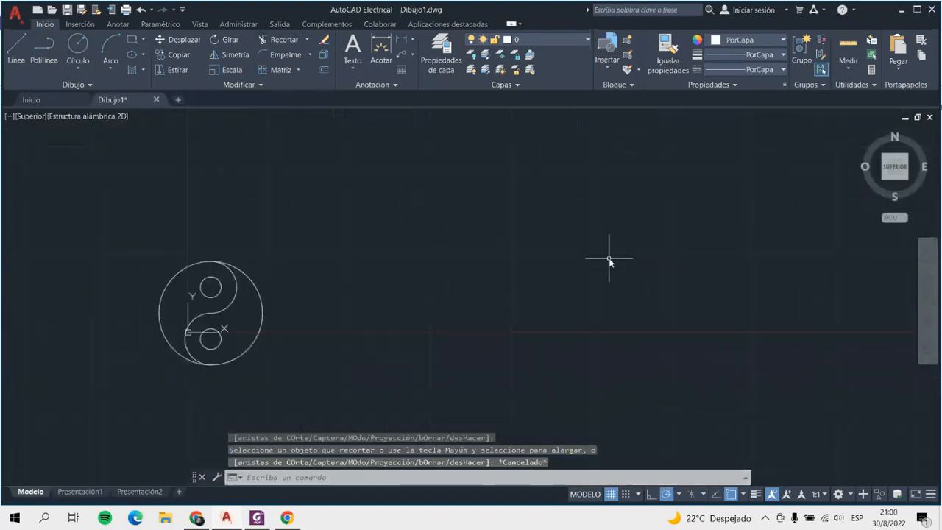
click(257, 518)
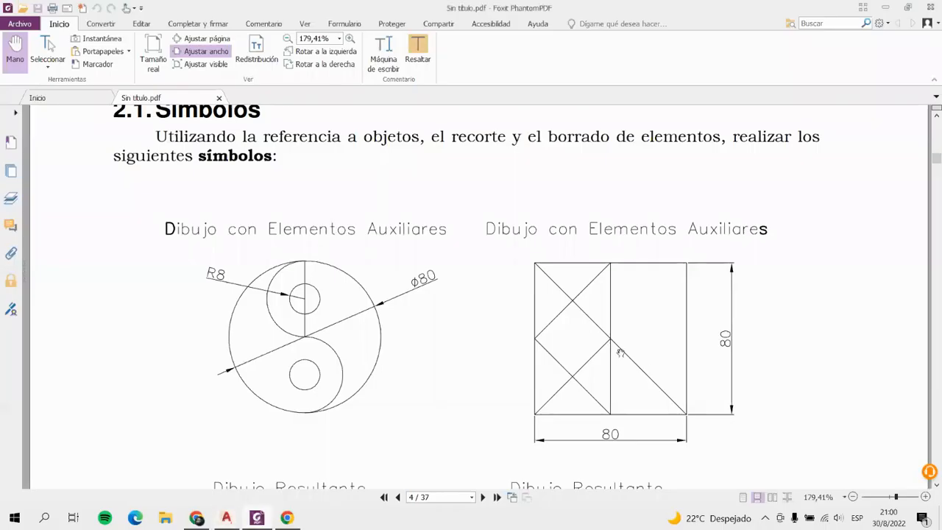
scroll(621, 353, down, 1)
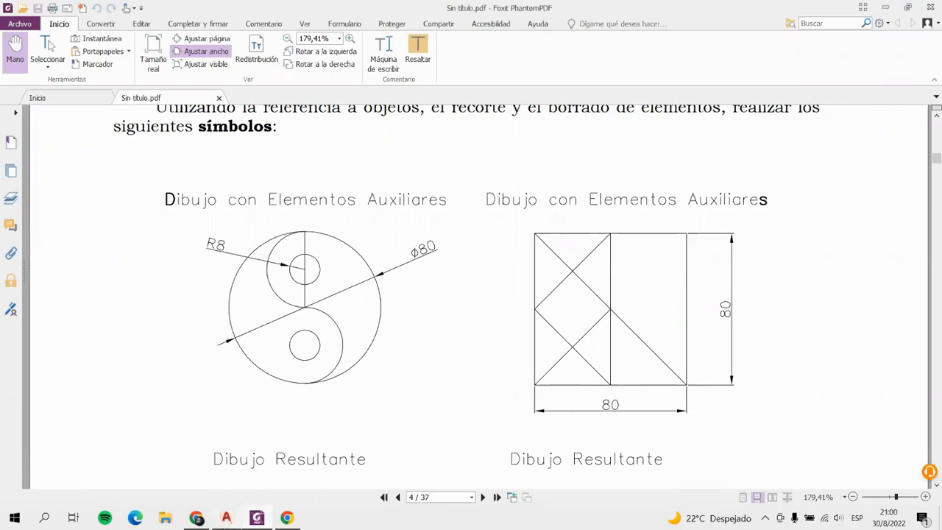
click(226, 518)
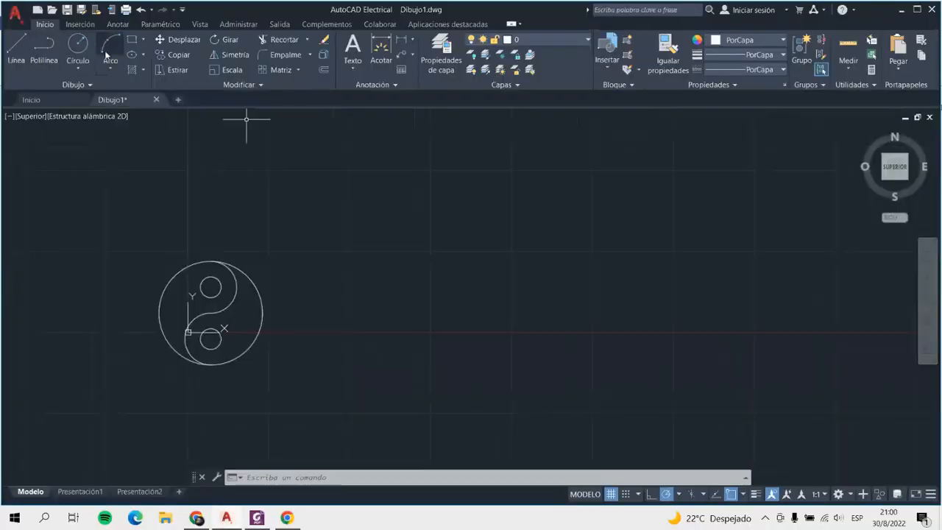
click(132, 40)
click(358, 195)
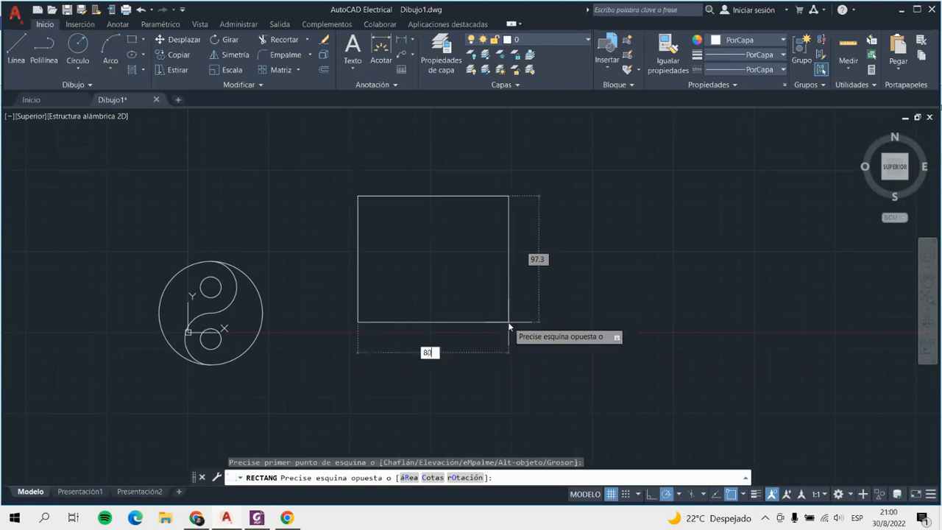
text(80)
key(Tab)
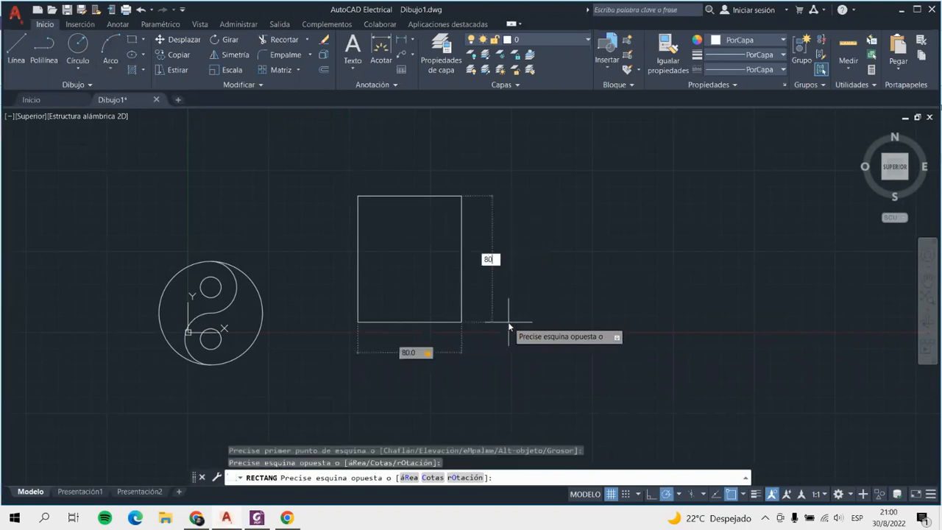
key(Return)
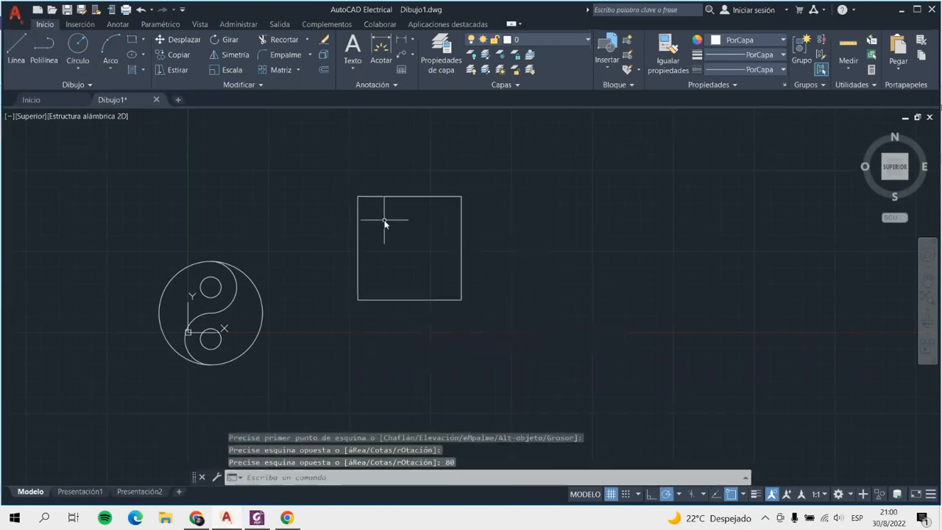
Draw a vertical line from the midpoint of the square's top edge to the midpoint of its bottom edge
scroll(389, 217, up, 4)
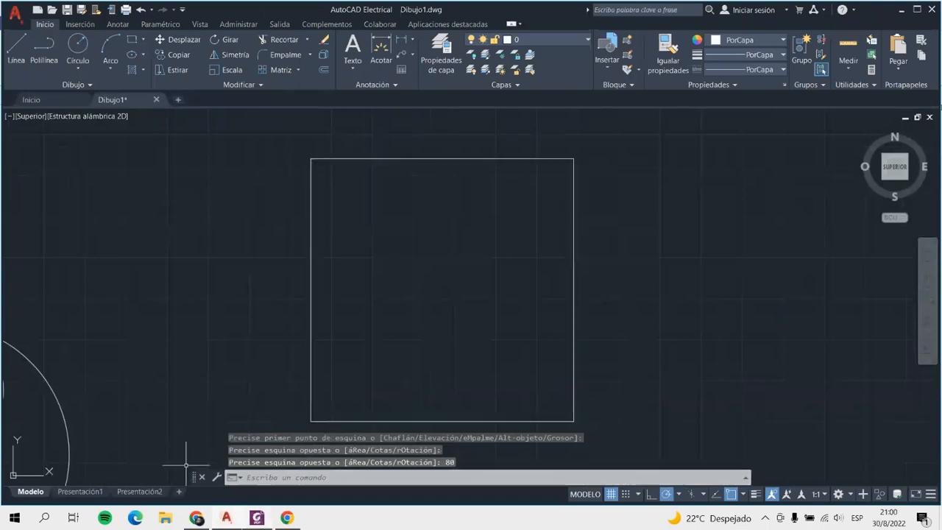
key(alt+Tab)
key(alt+Tab)
text(l)
key(Return)
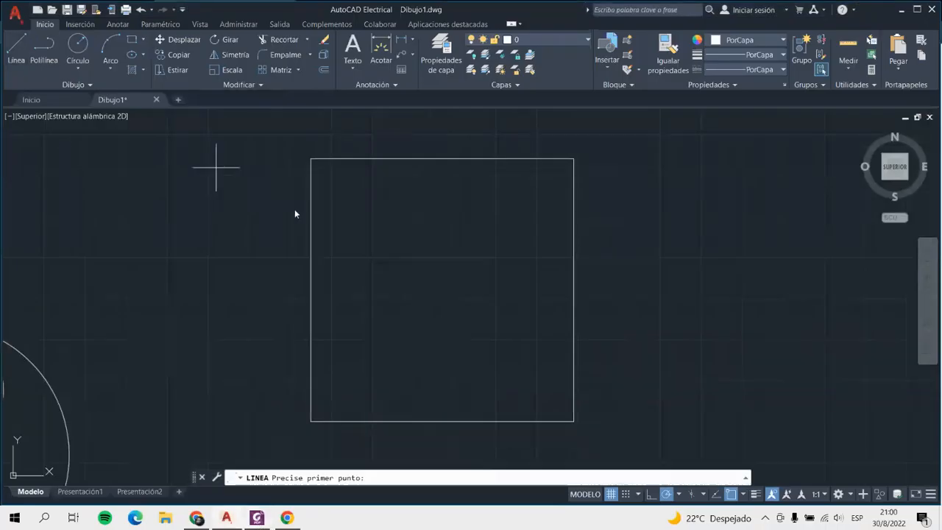
click(442, 159)
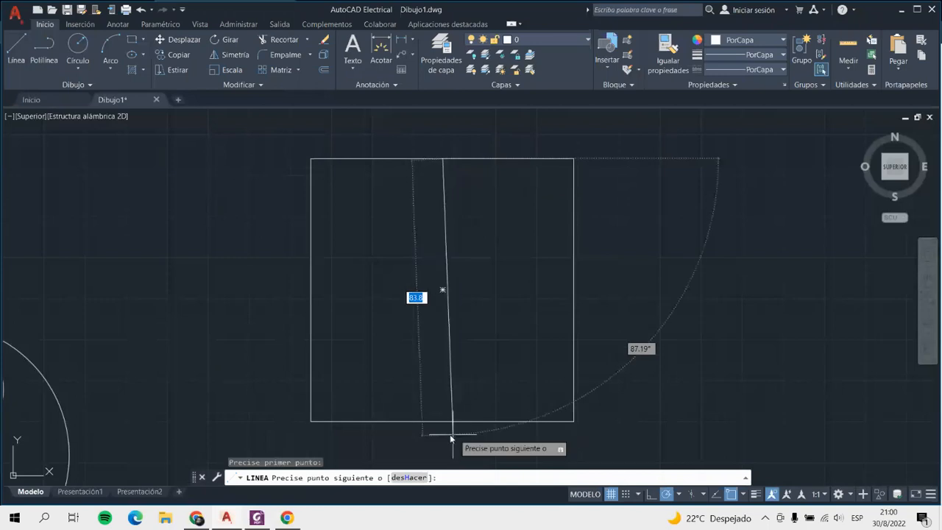
click(443, 422)
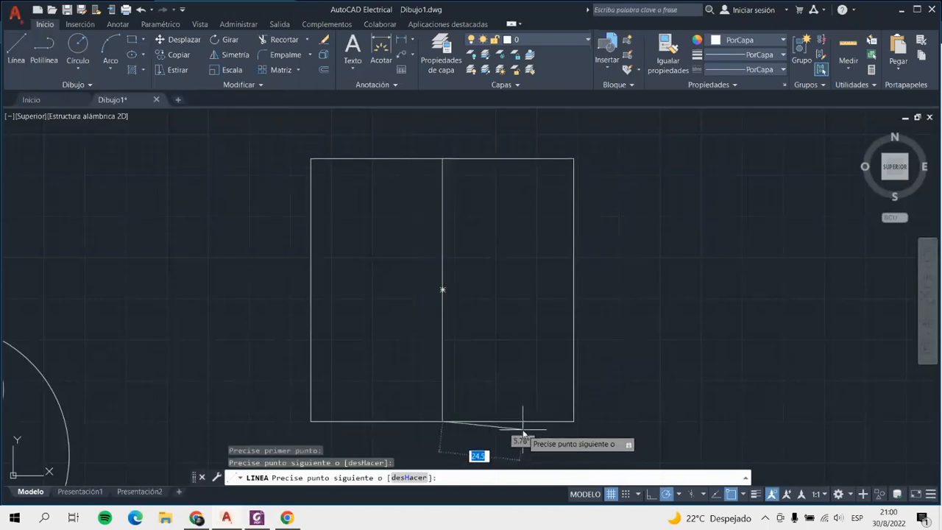
key(Return)
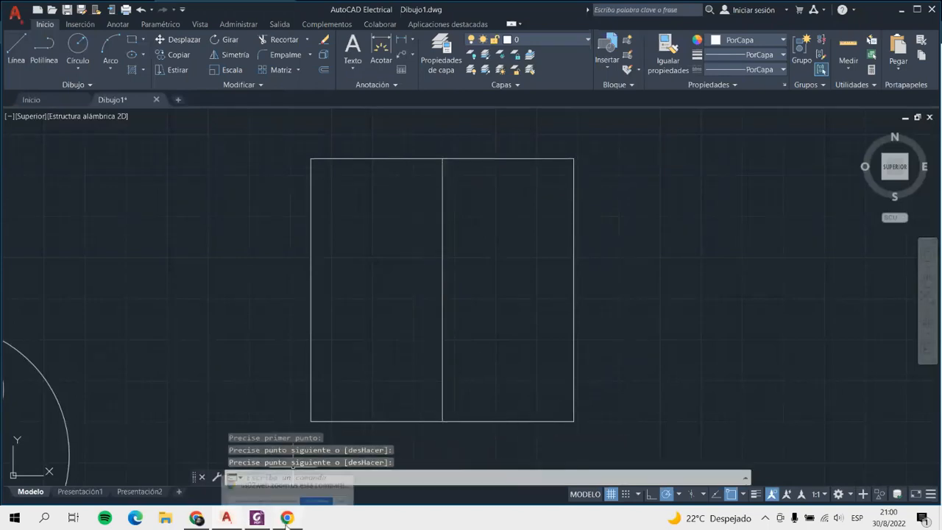
Check the symbol in the PDF and draw a diagonal from the square's top-left corner to its bottom-right corner
click(258, 520)
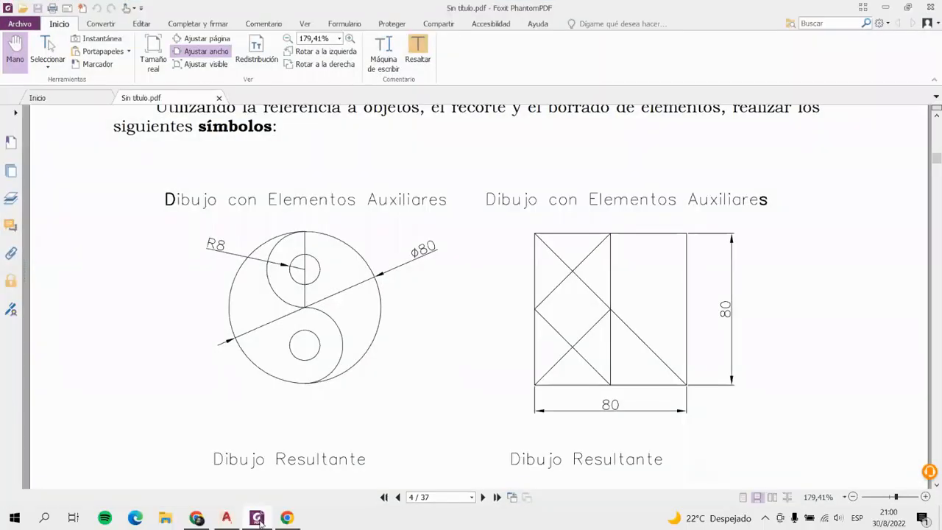
click(258, 520)
click(16, 52)
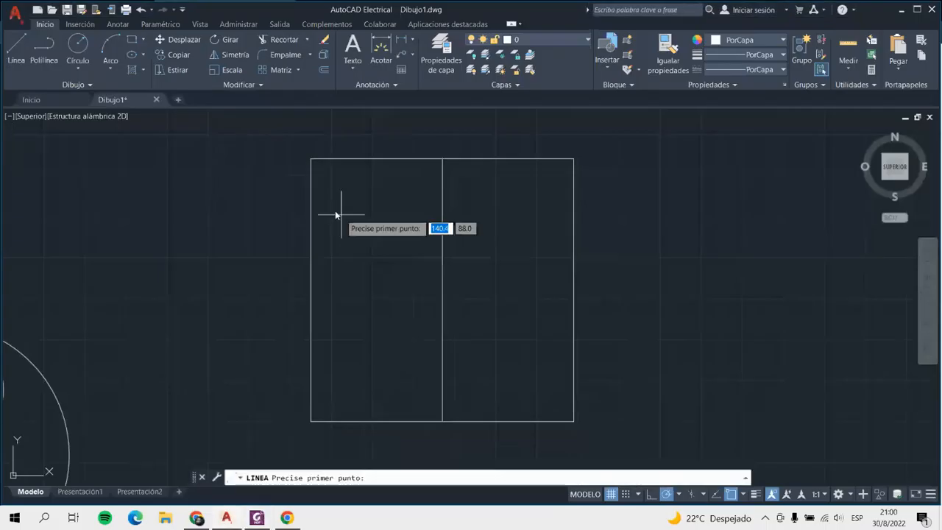
click(311, 159)
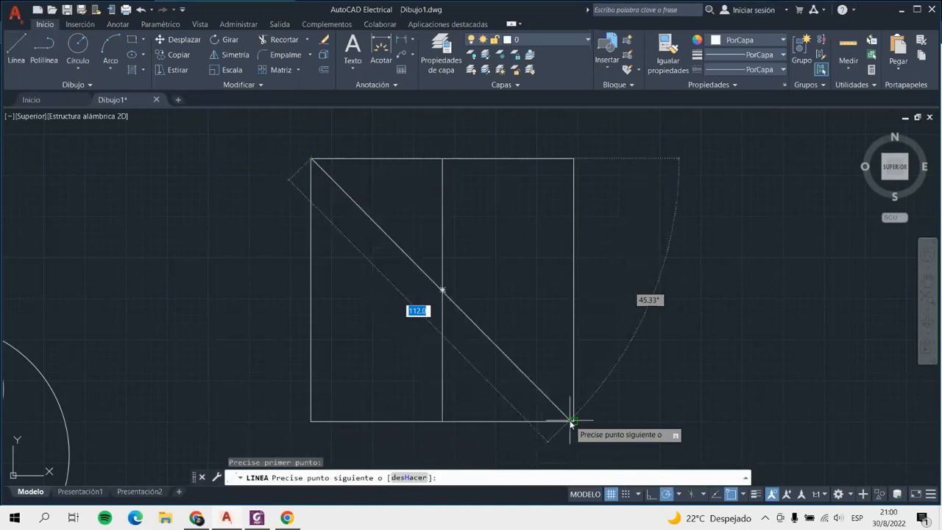
click(573, 421)
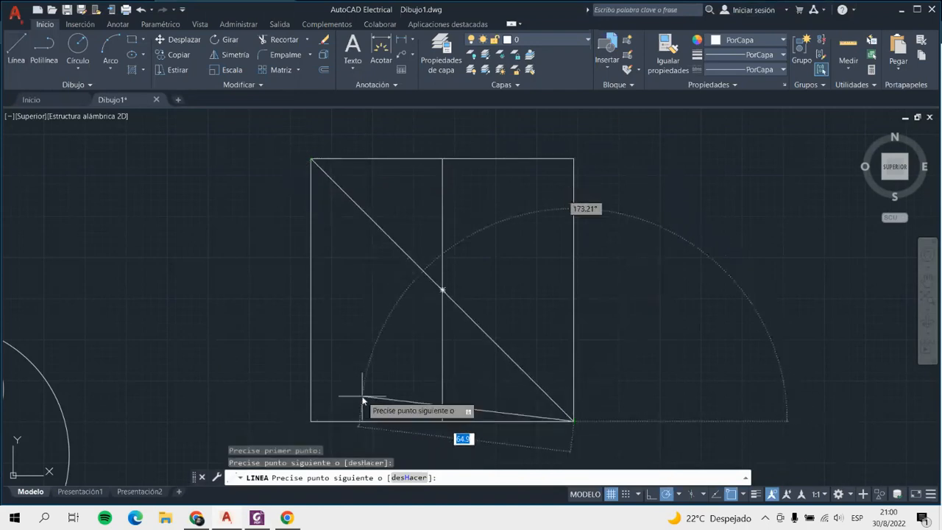
key(Return)
Check the PDF again and draw a horizontal line from the midpoint of the square's left edge to the vertical line's midpoint
click(257, 518)
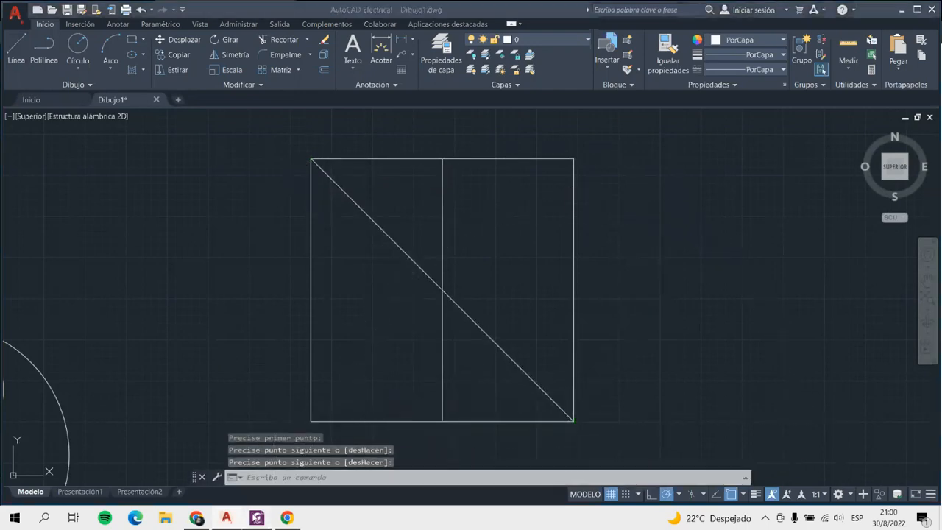
click(254, 518)
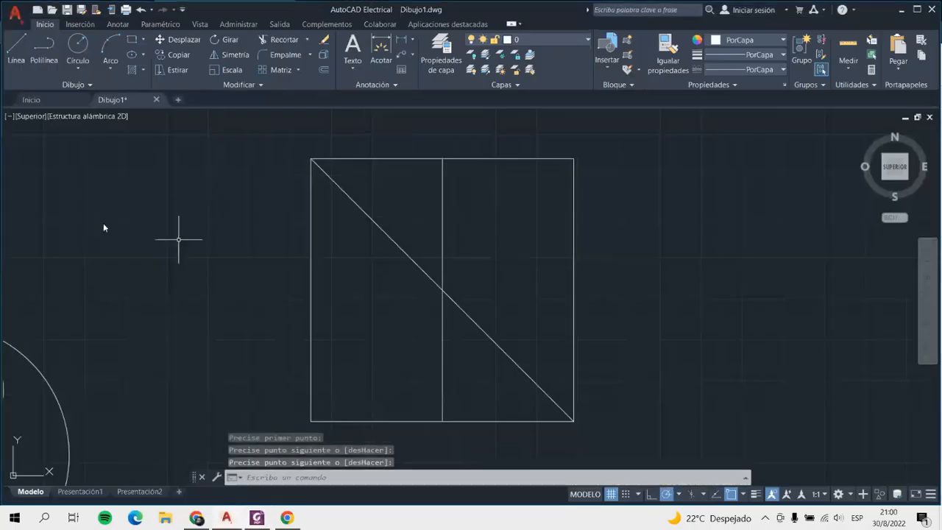
key(Return)
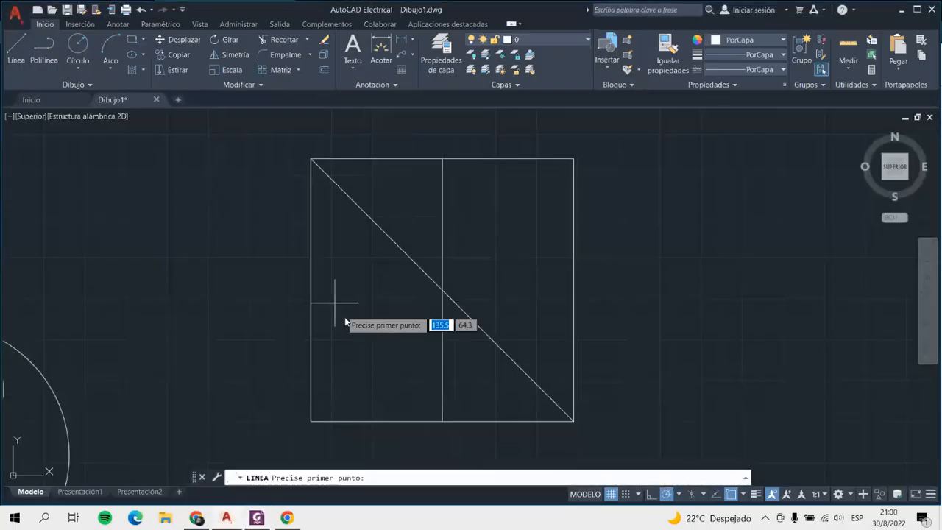
click(312, 289)
click(441, 289)
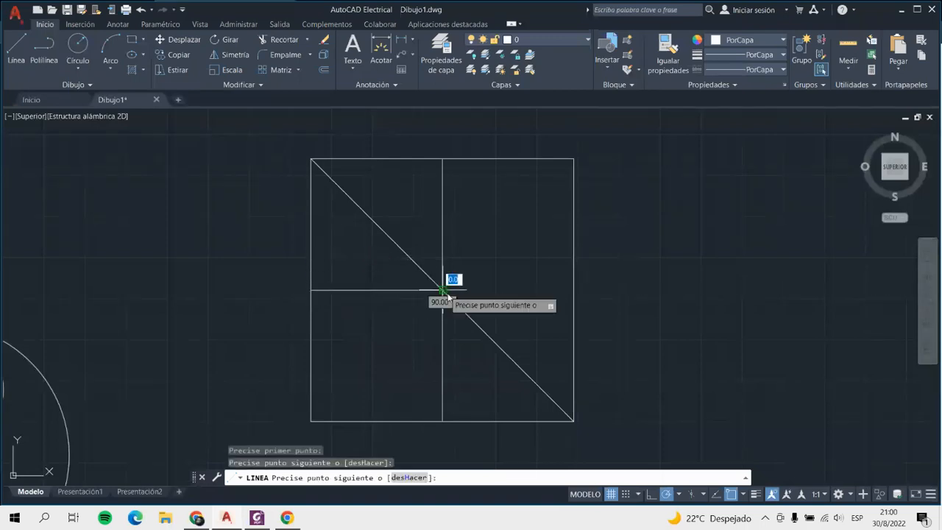
key(Escape)
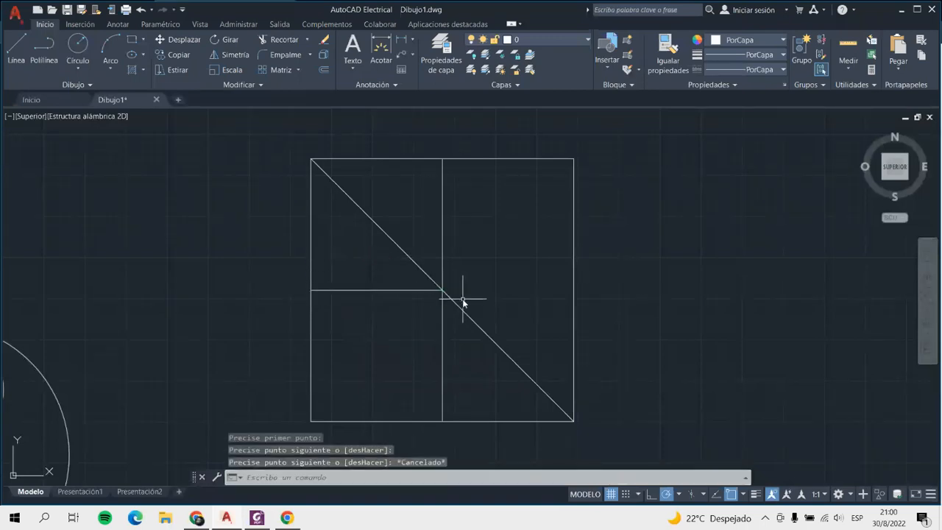
Draw two lines from the midpoint of the square's left edge, one to the top edge's midpoint and one to the bottom edge's midpoint
click(16, 49)
click(311, 289)
click(442, 159)
key(Escape)
click(16, 49)
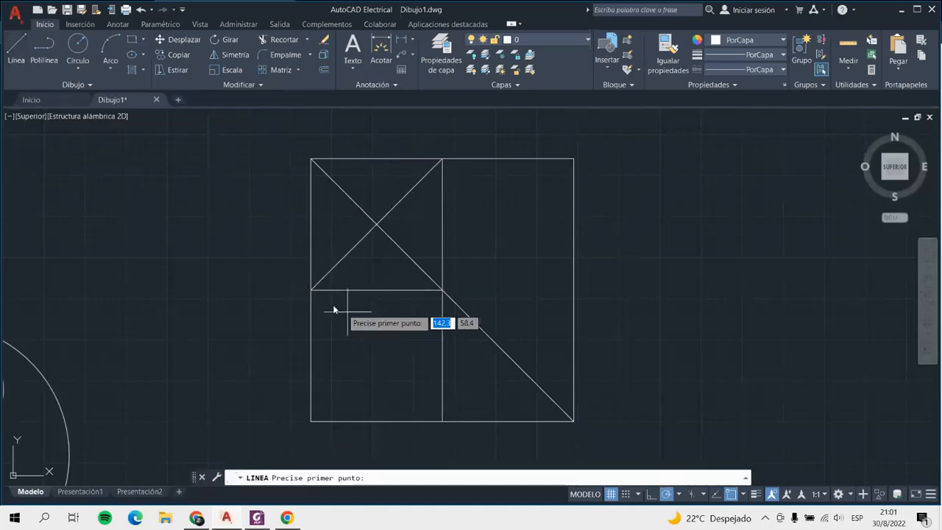
click(312, 289)
click(442, 421)
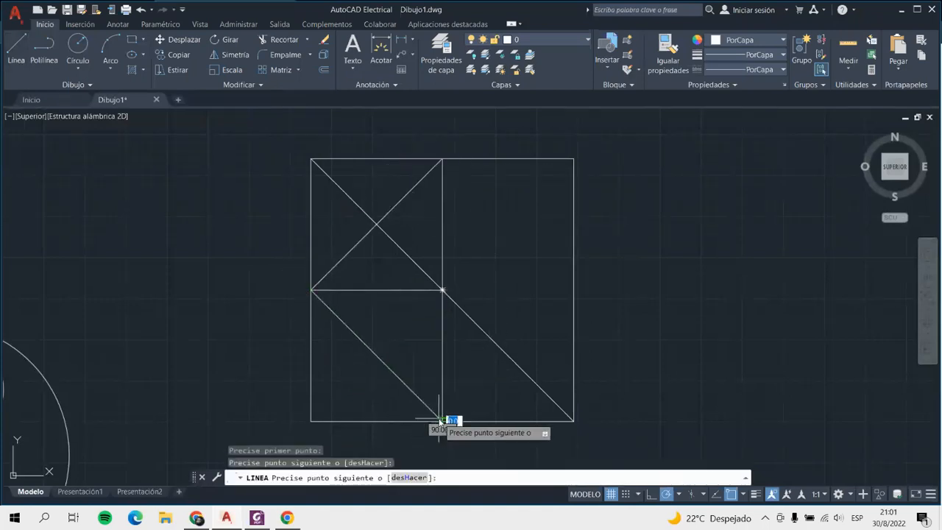
key(Escape)
Draw a line from the square's bottom-left corner to its centre, and delete the horizontal line between the left edge and the centre
click(15, 61)
click(311, 421)
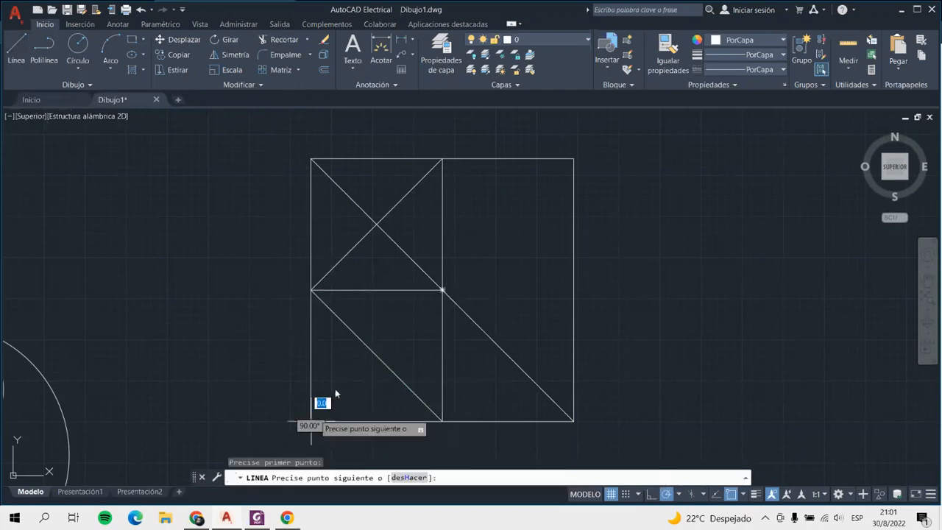
click(440, 291)
key(Escape)
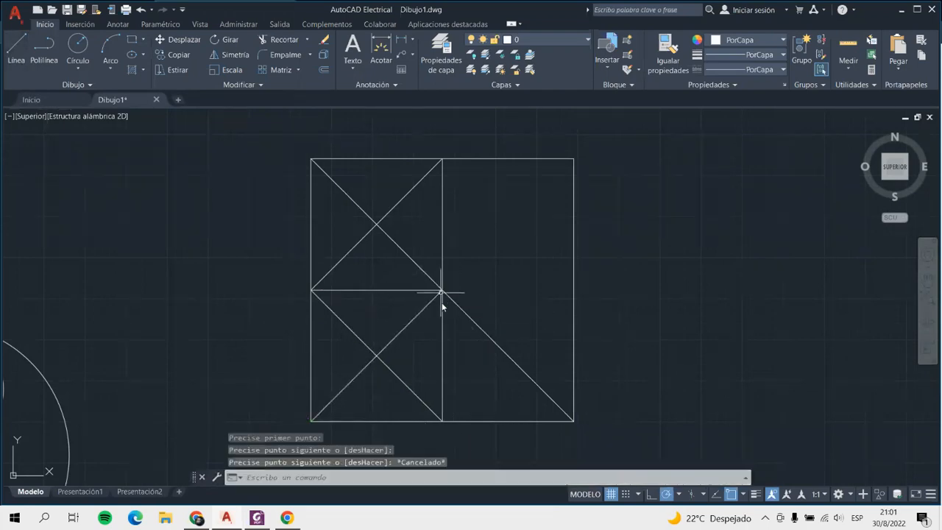
click(388, 290)
key(Delete)
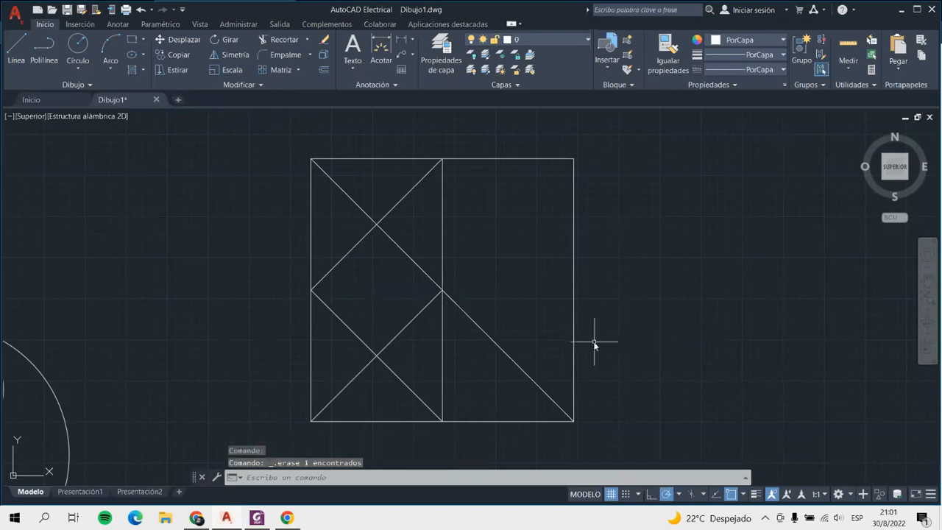
Examine the auxiliary drawing and the "Dibujo Resultante" of the second symbol in the Foxit PhantomPDF exercise, and return to AutoCAD
click(257, 518)
click(257, 518)
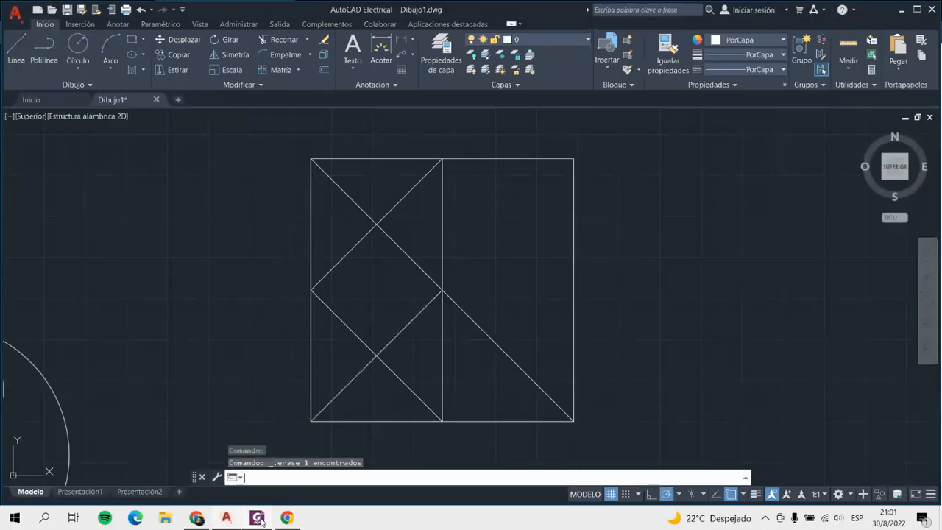
click(257, 519)
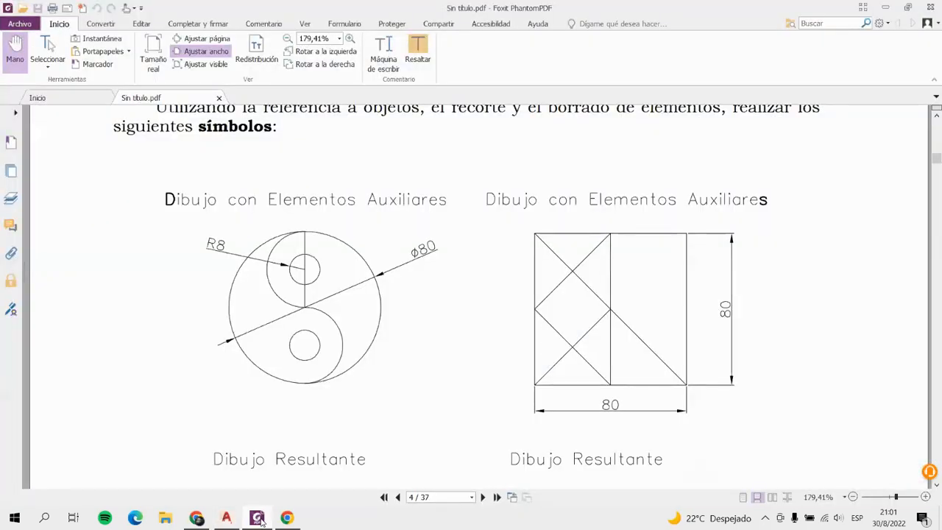
scroll(624, 384, down, 5)
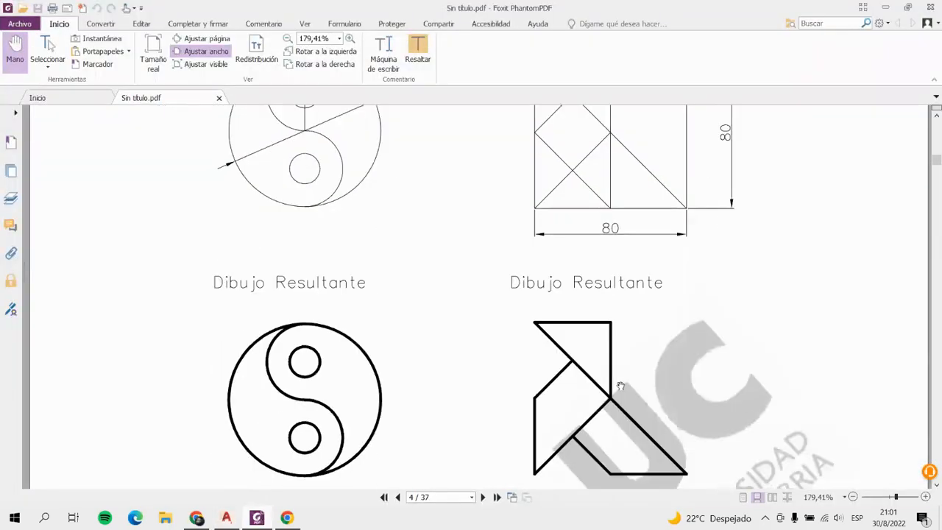
scroll(621, 386, up, 2)
scroll(620, 386, down, 2)
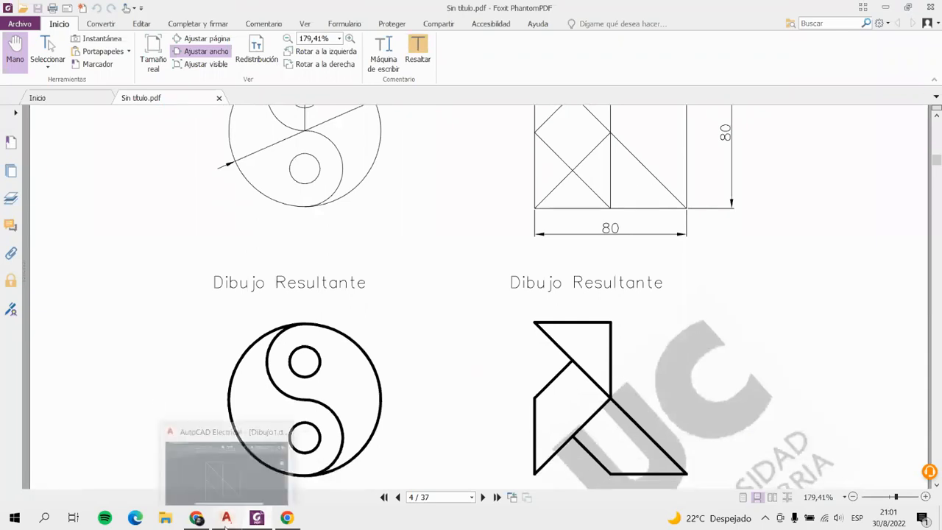
click(226, 517)
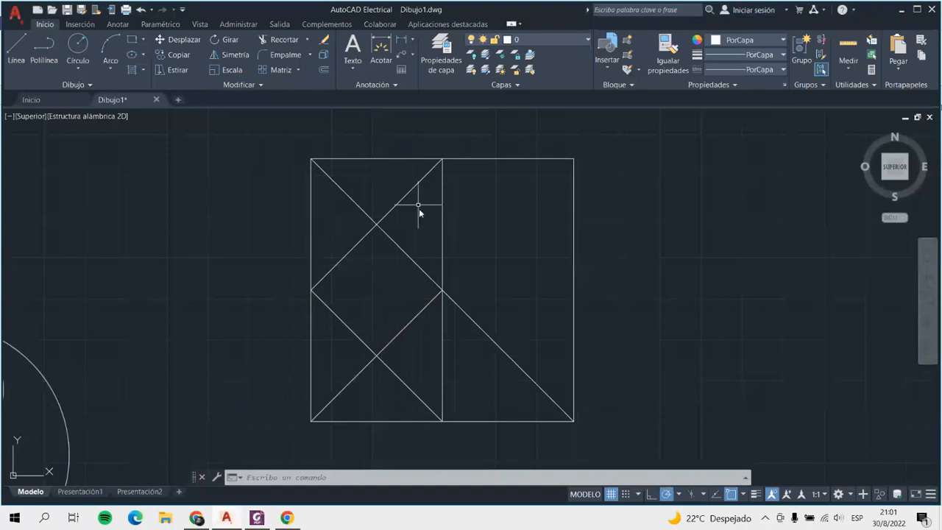
Trim the top edge's right half, the right edge, the left edge's upper half, the upper-right diagonal piece and the bottom edge's left half
click(243, 136)
click(698, 451)
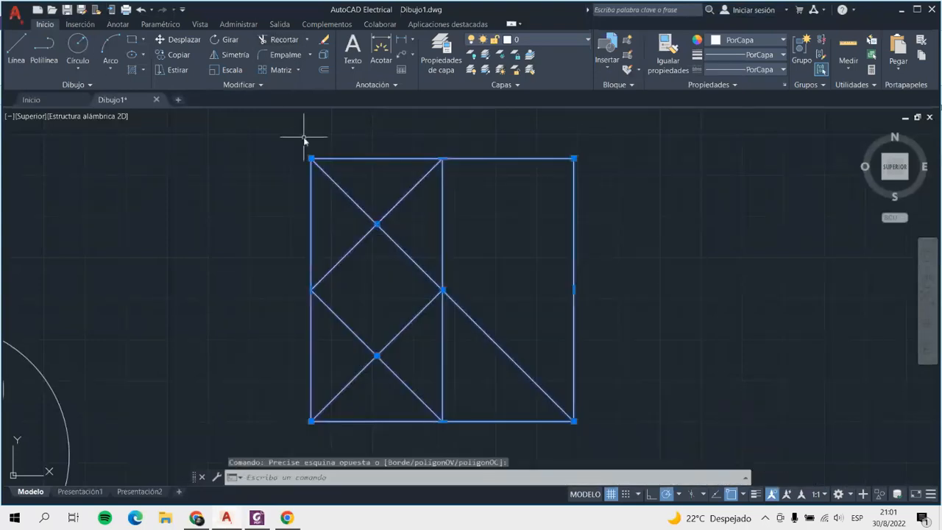
click(283, 39)
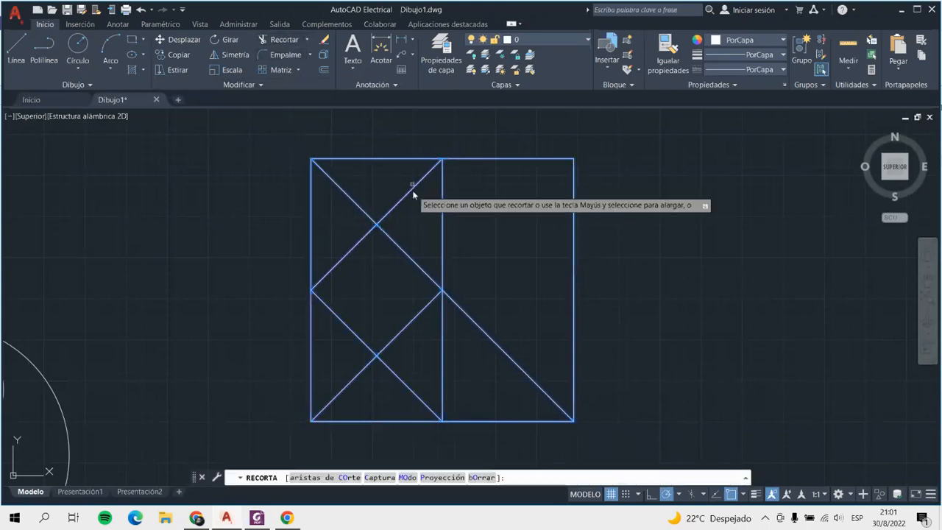
click(487, 161)
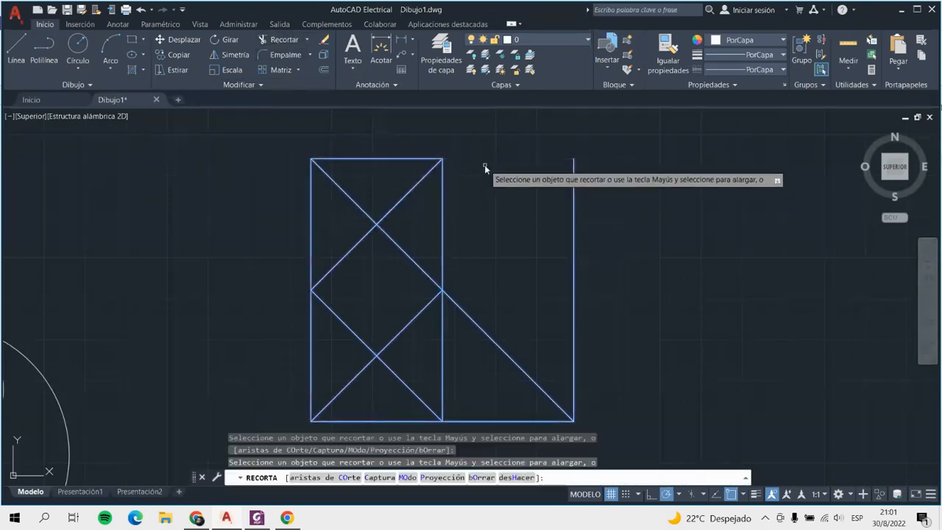
click(574, 262)
click(311, 208)
click(417, 187)
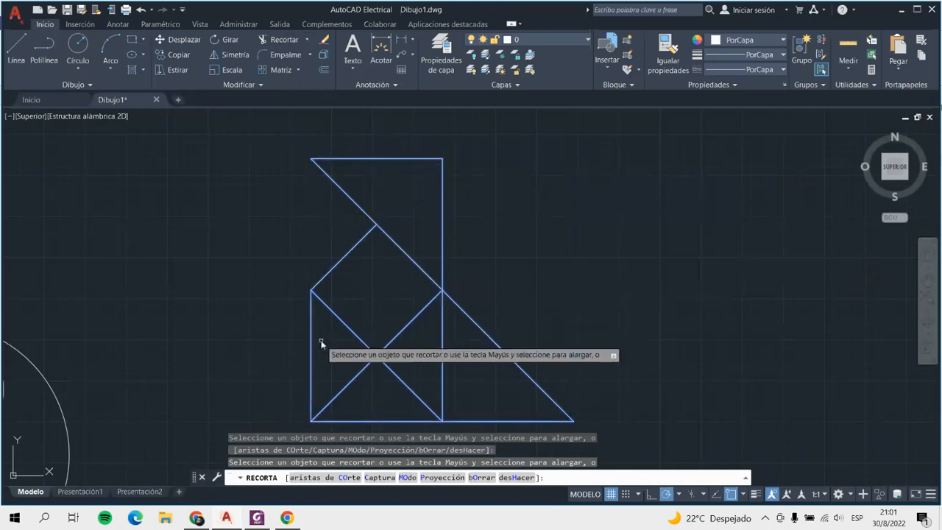
click(364, 421)
Try trimming the diagonal piece between the lower crossing and the square's centre, check it against the PDF, and undo that trim
click(400, 333)
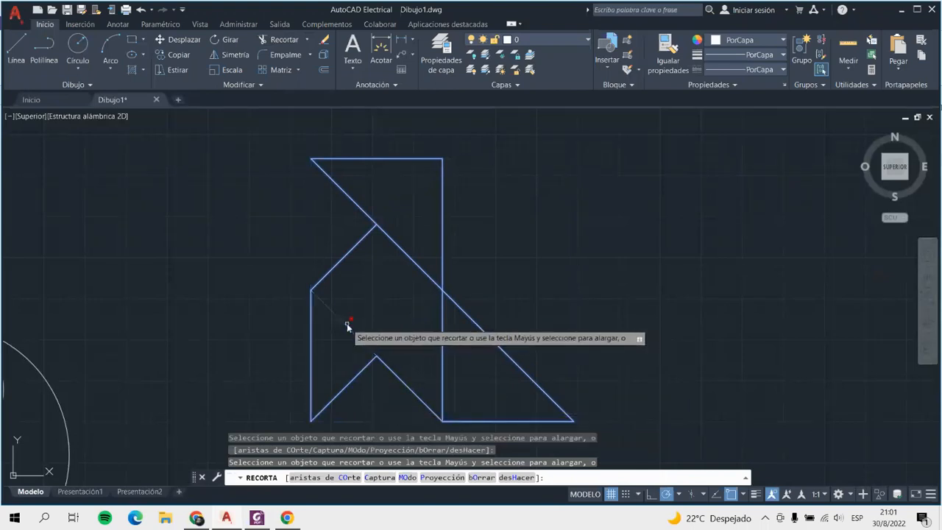
click(263, 521)
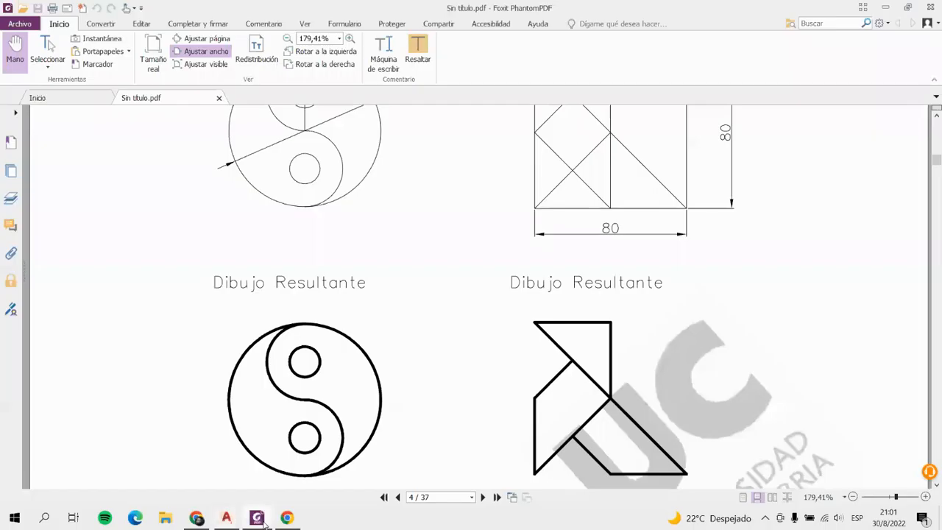
click(263, 521)
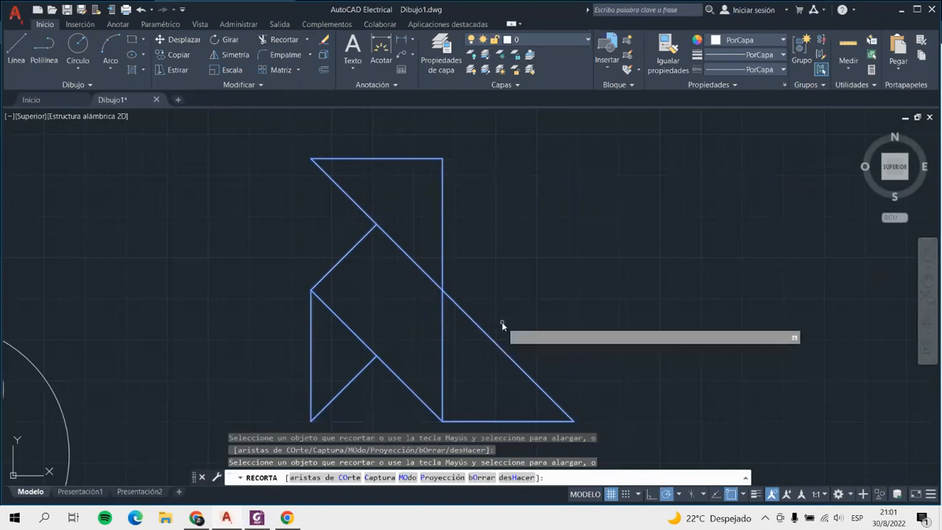
key(ctrl+z)
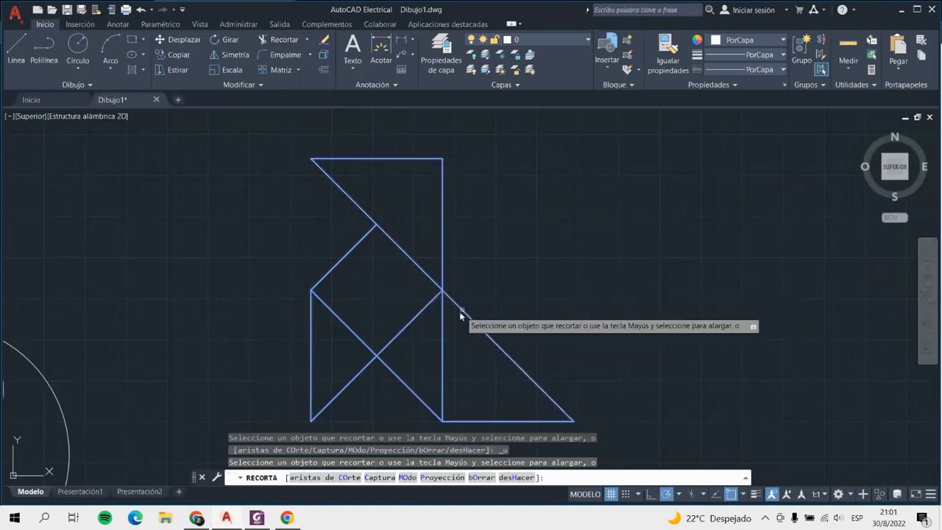
Trim the vertical line's lower half and the diagonal piece from the left edge's midpoint to the lower crossing, and compare with the PDF
click(446, 340)
click(335, 312)
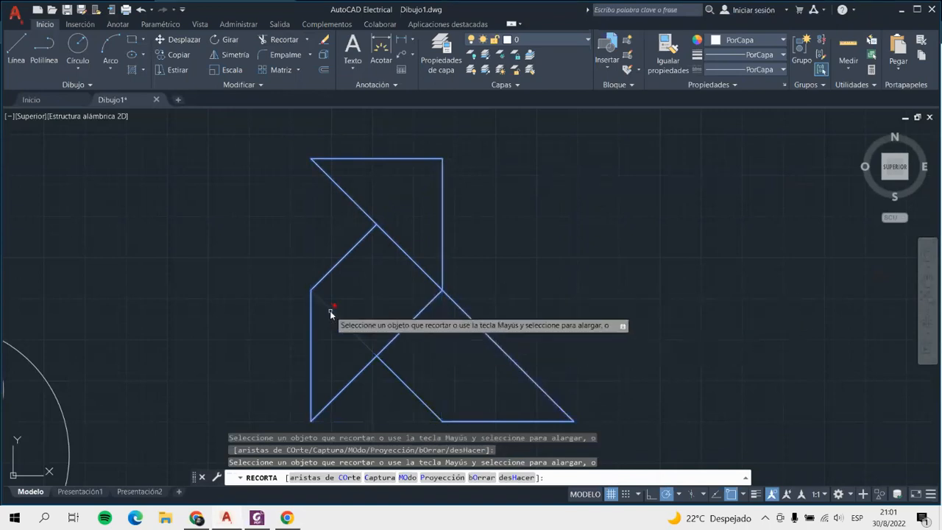
key(Escape)
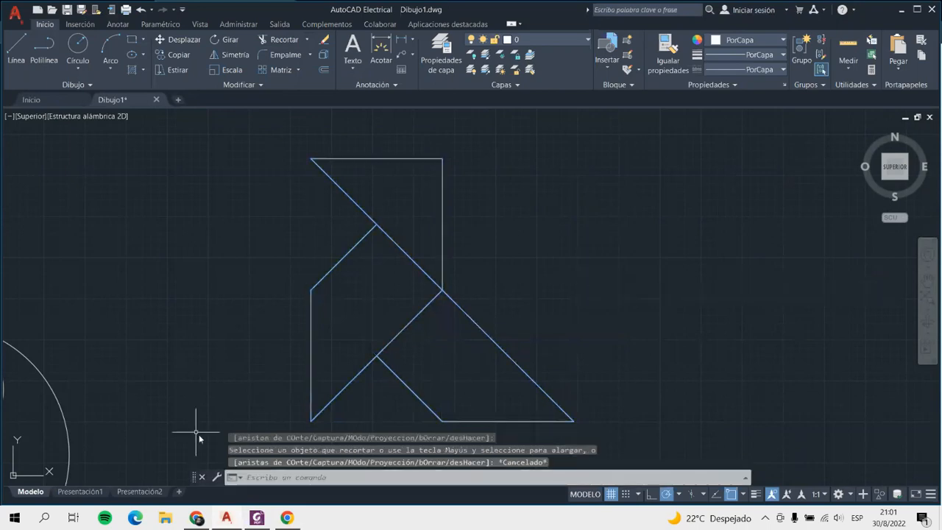
click(256, 520)
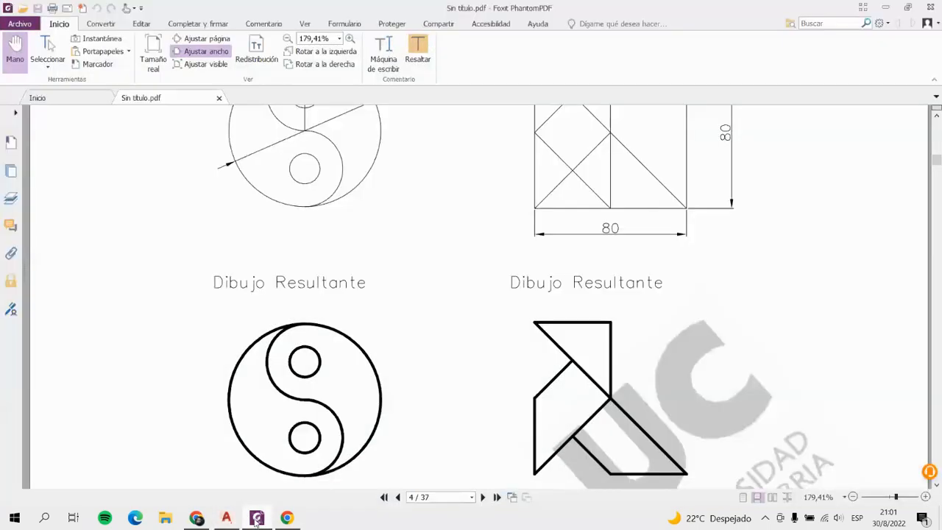
click(256, 520)
Select the yin-yang and the bird-shaped symbol together with a selection window
scroll(434, 398, down, 3)
scroll(350, 379, up, 5)
scroll(350, 378, down, 3)
click(146, 205)
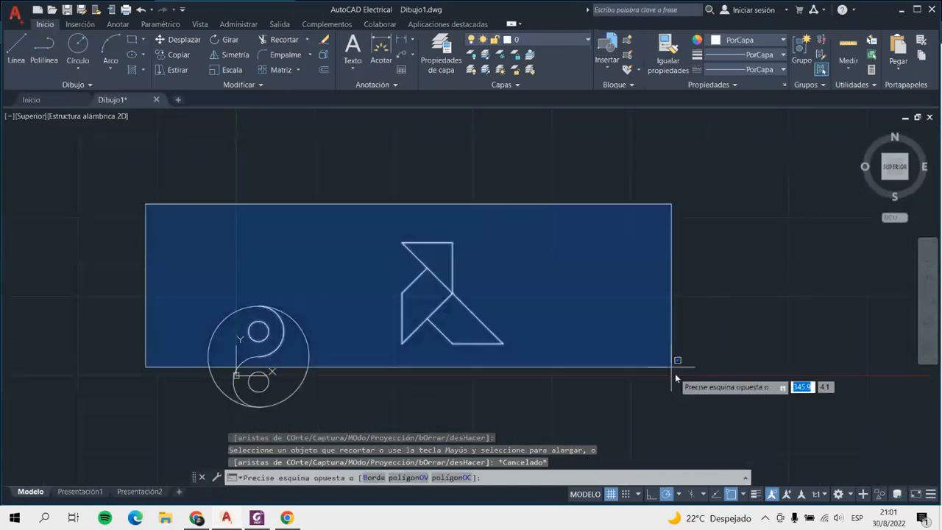
click(682, 416)
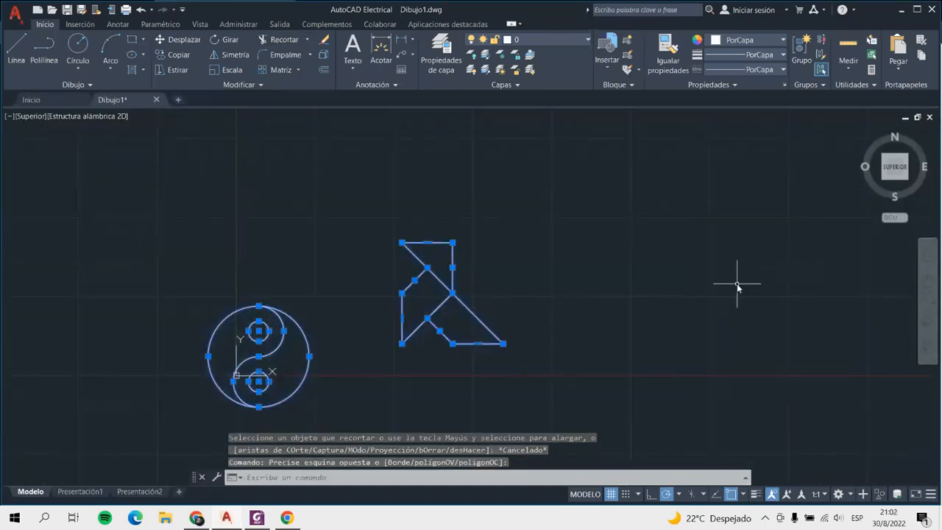
key(Escape)
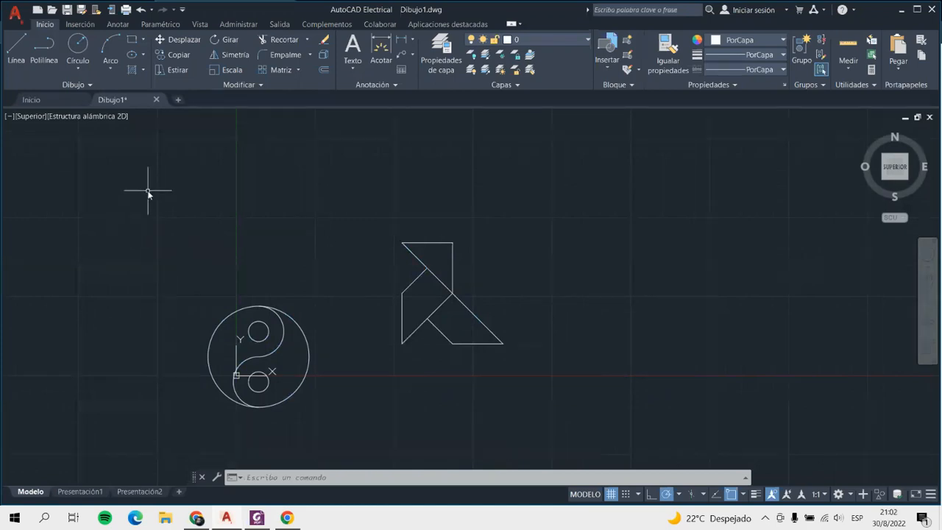
click(119, 182)
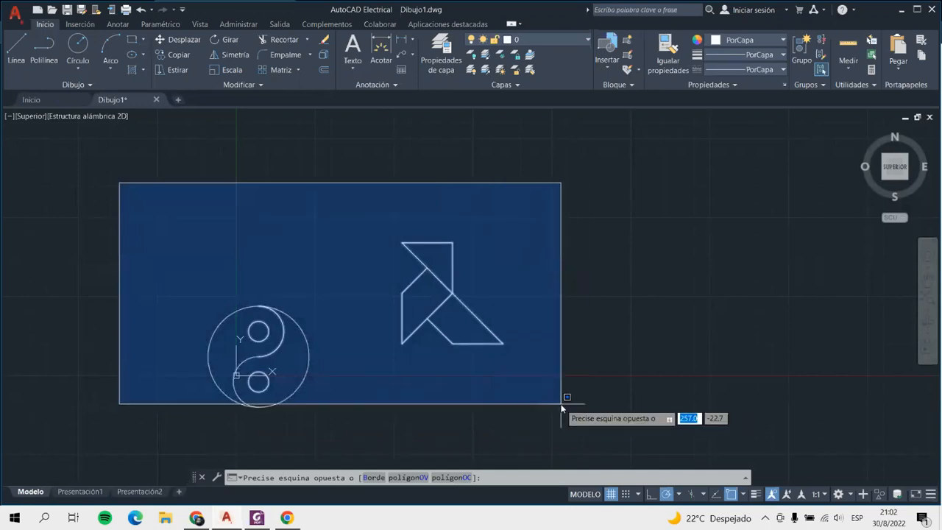
Erase both existing figures, the yin-yang symbol and the bird shape, from the drawing
key(Escape)
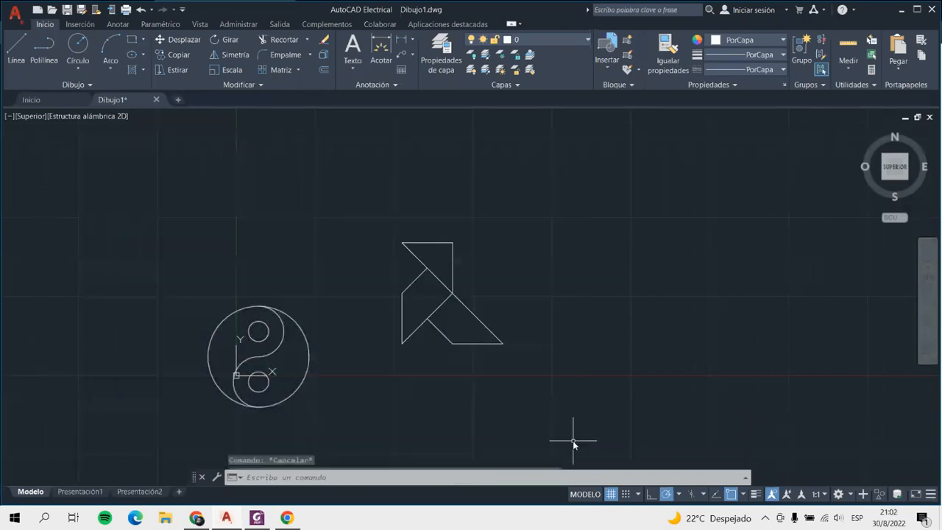
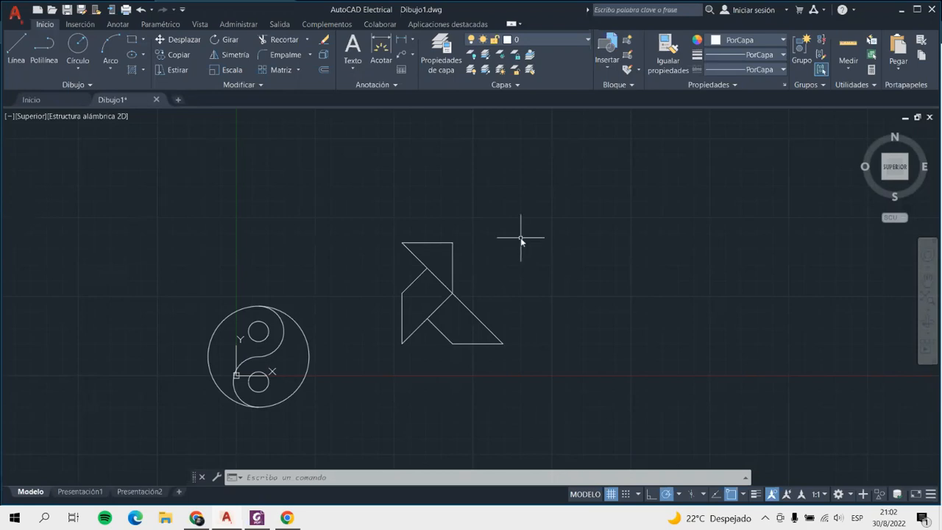
click(145, 179)
click(622, 434)
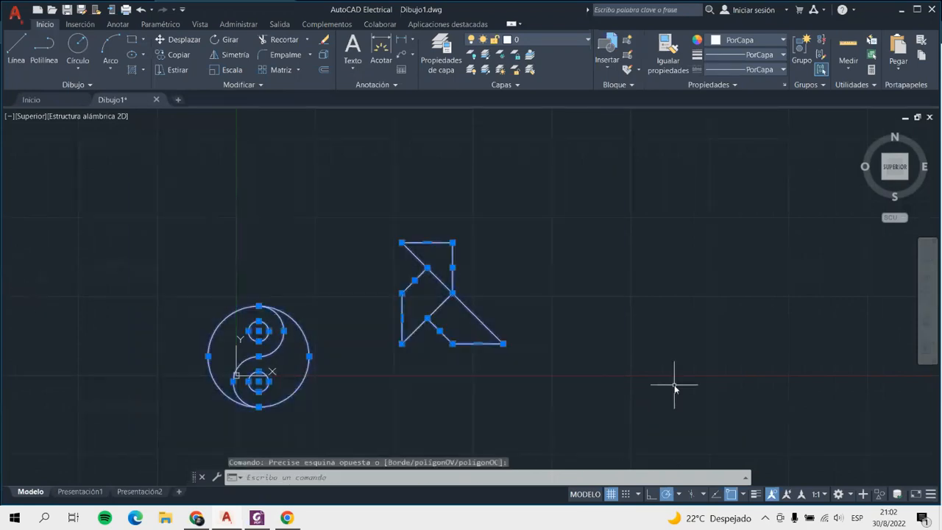
key(Delete)
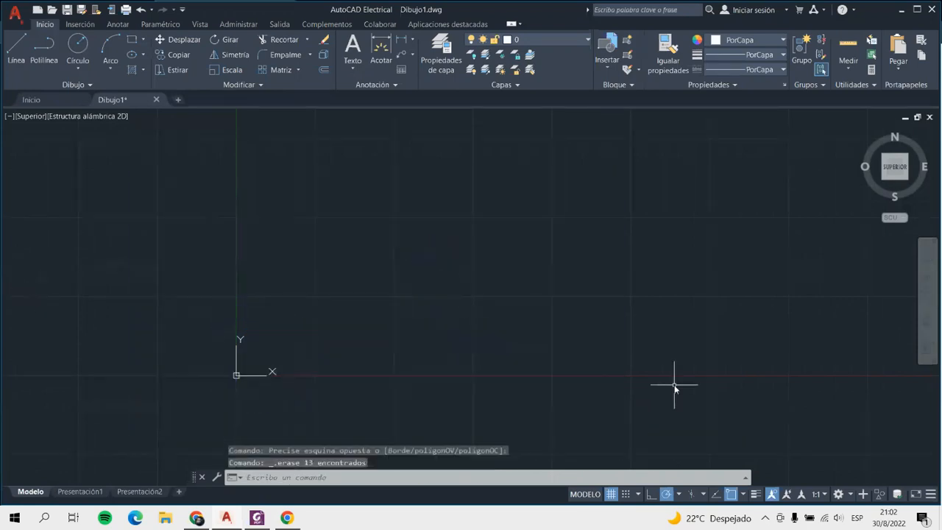
Switch to the exercise PDF in Foxit PhantomPDF and find exercise 2.3 Trama to examine its dimensions
click(257, 518)
scroll(397, 357, down, 10)
scroll(410, 357, down, 10)
scroll(422, 371, up, 1)
drag(897, 500, 892, 499)
scroll(605, 432, up, 3)
scroll(600, 431, down, 10)
scroll(383, 297, up, 8)
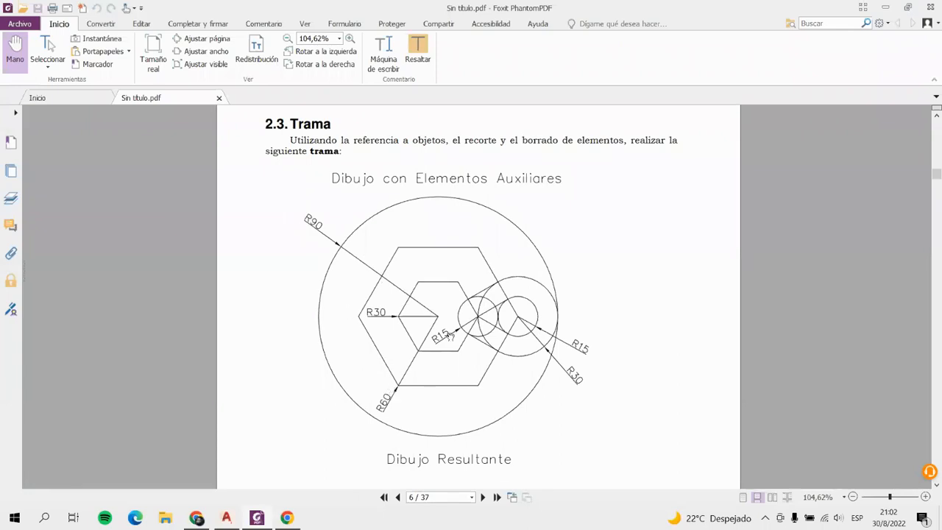
Switch back to AutoCAD and draw a circle of radius 90 in the empty drawing area
click(226, 518)
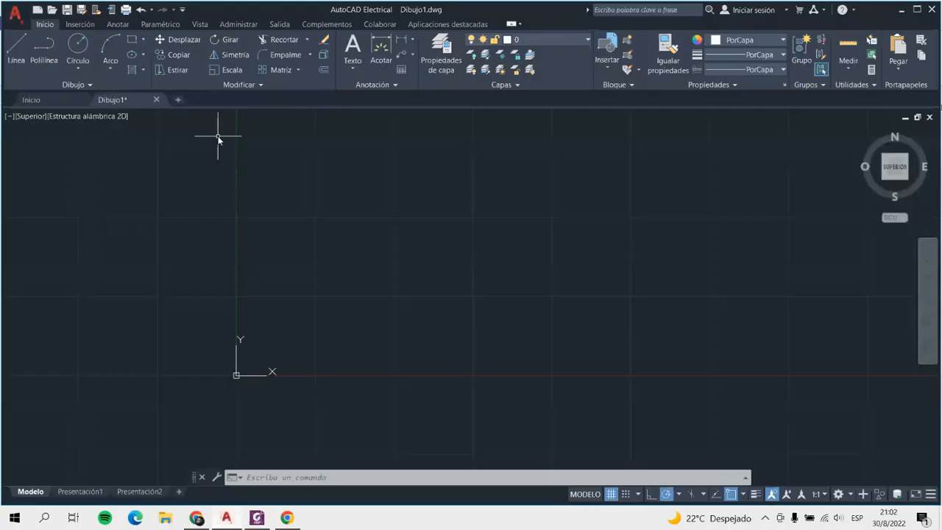
click(77, 44)
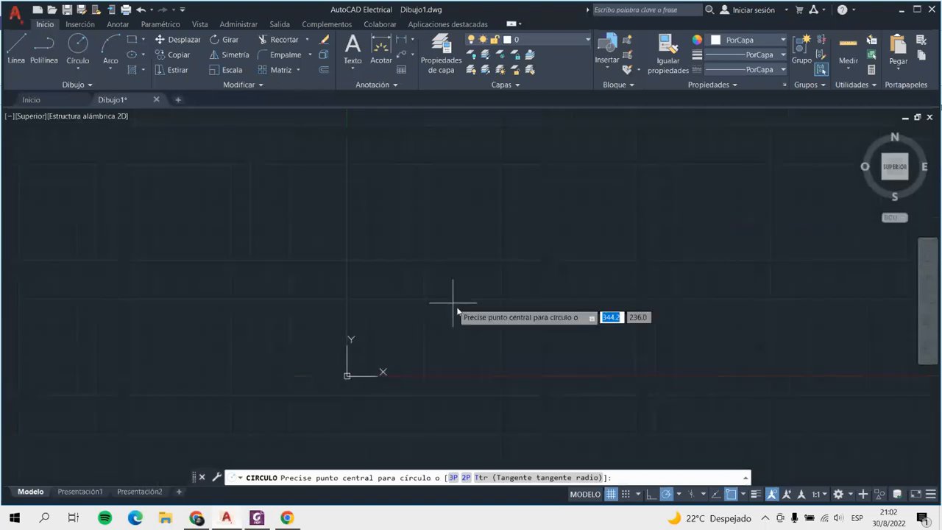
click(416, 292)
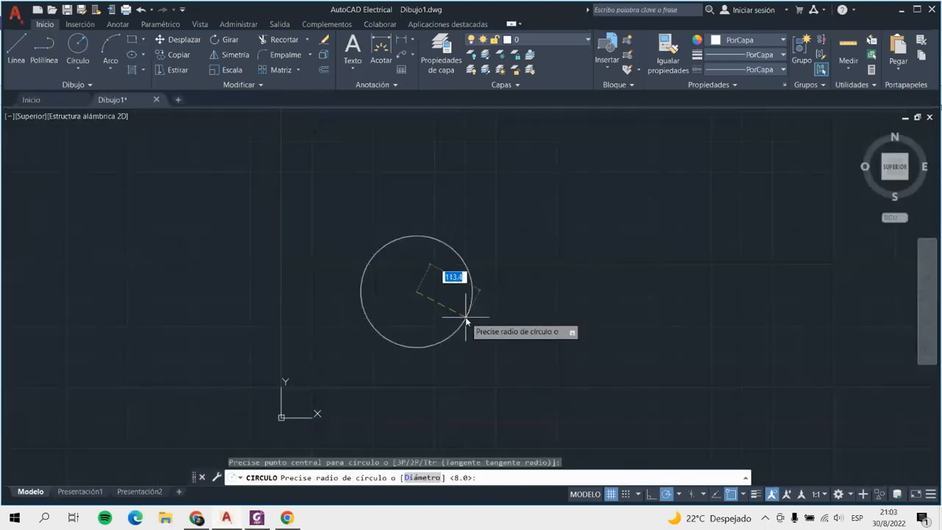
key(Return)
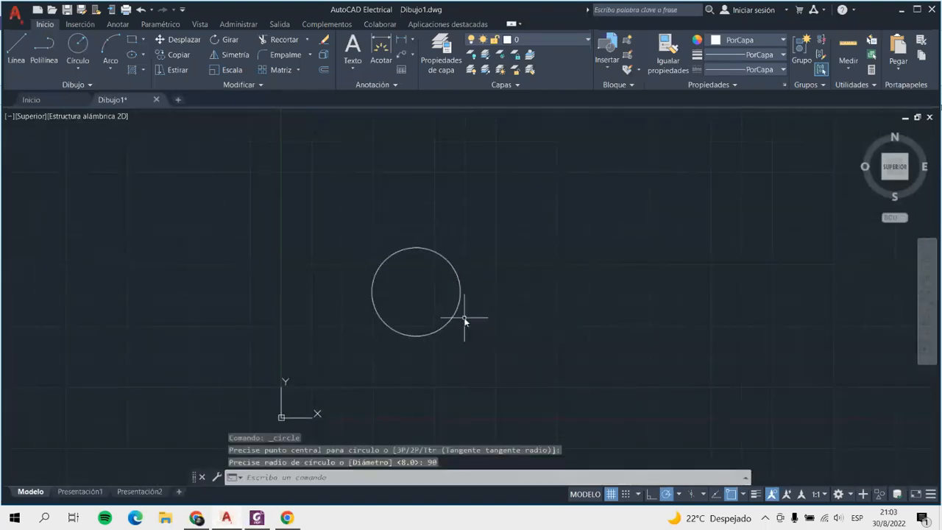
Draw a 6-sided polygon centred on the circle, inscribed with radius 60, using Ortho mode to align its vertices horizontally
scroll(451, 318, up, 4)
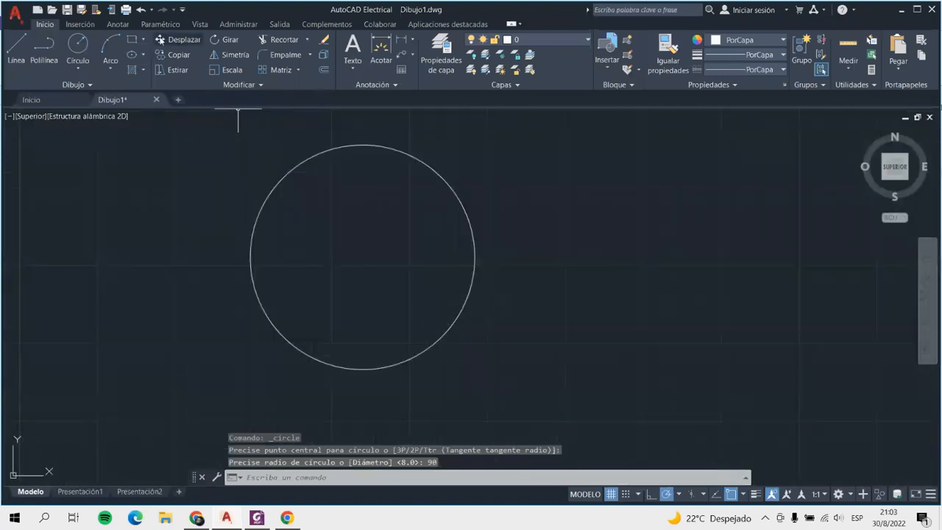
click(143, 39)
click(161, 83)
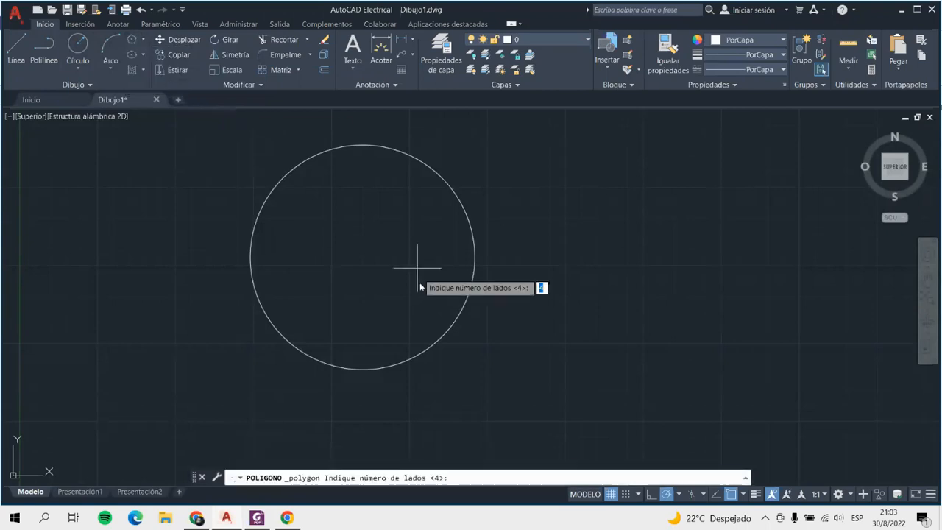
click(255, 519)
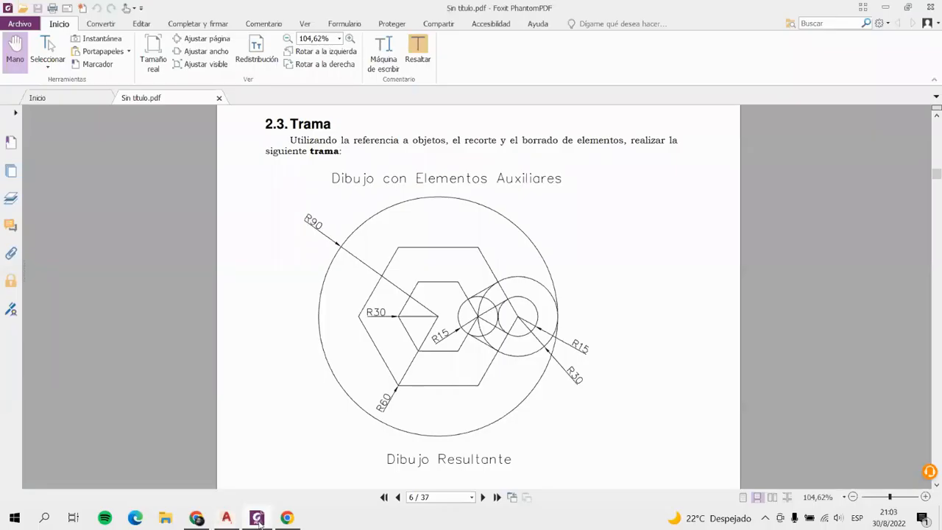
click(257, 519)
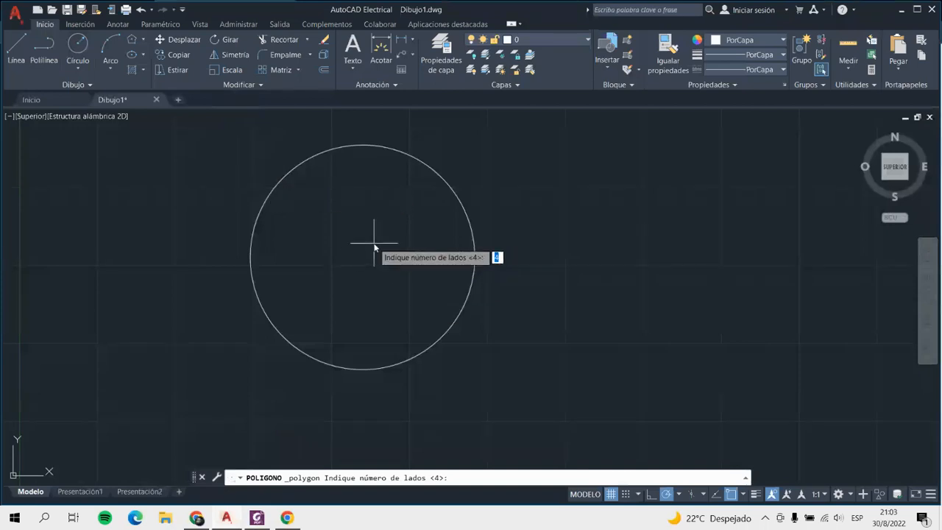
key(Return)
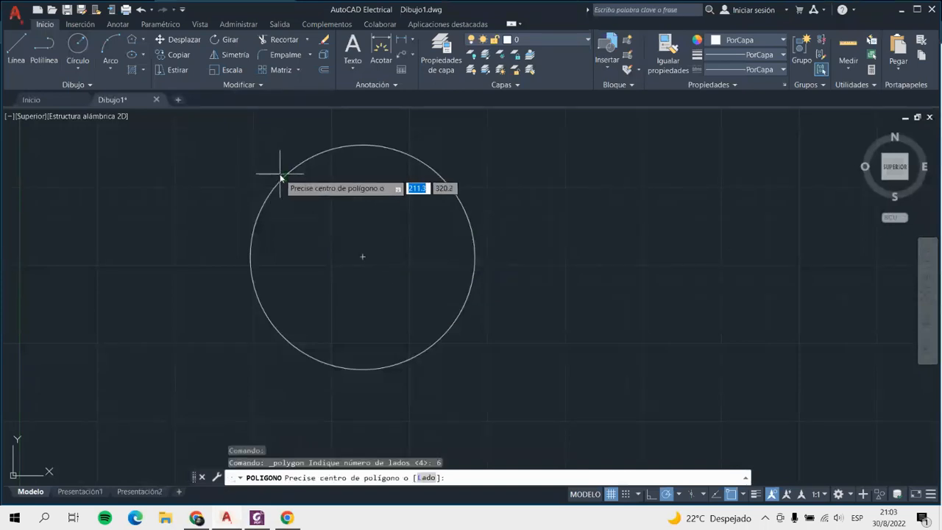
click(362, 258)
key(Down)
key(Up)
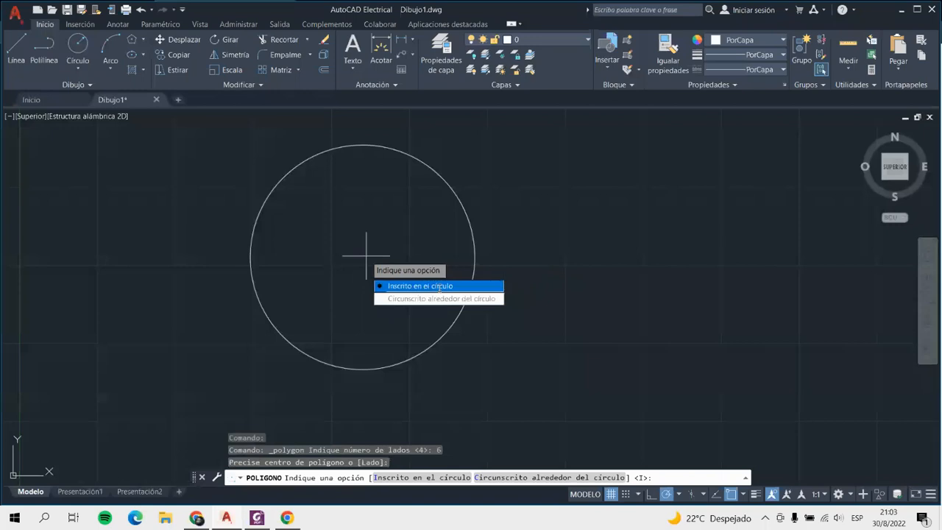
key(Return)
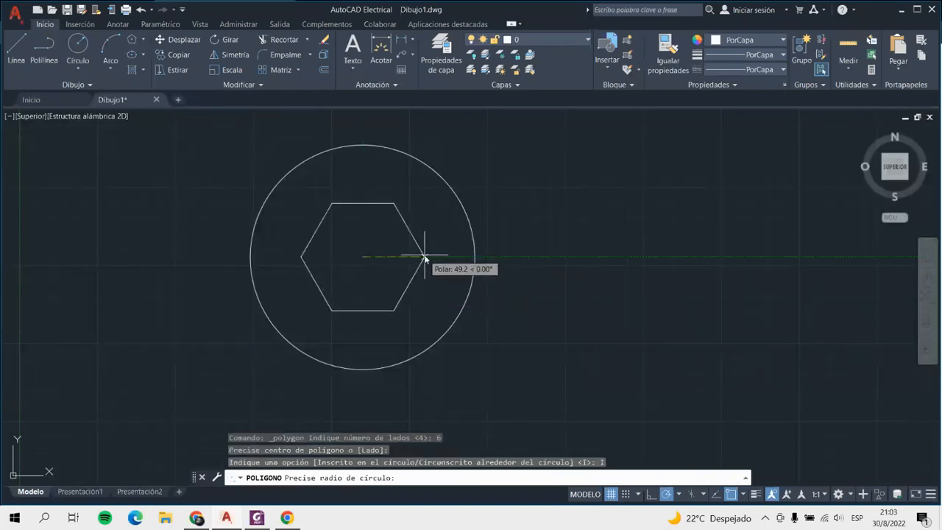
click(667, 496)
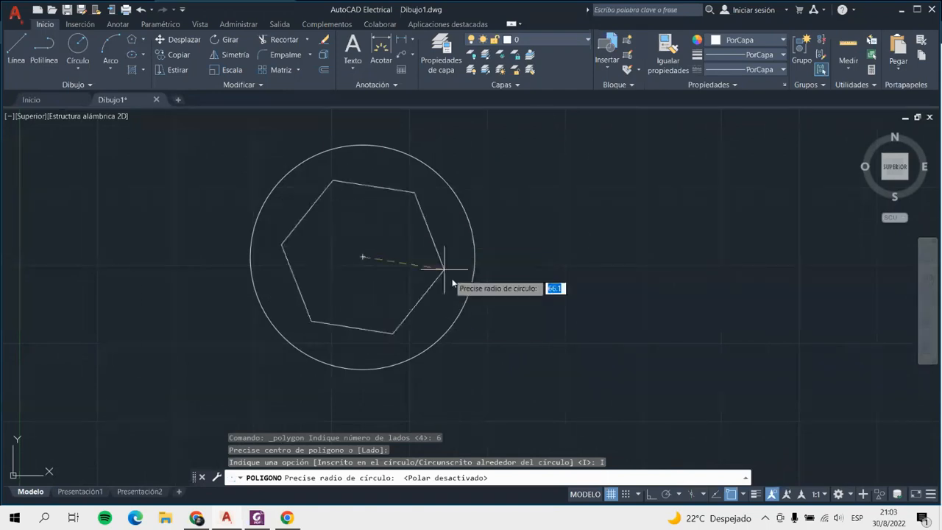
click(652, 495)
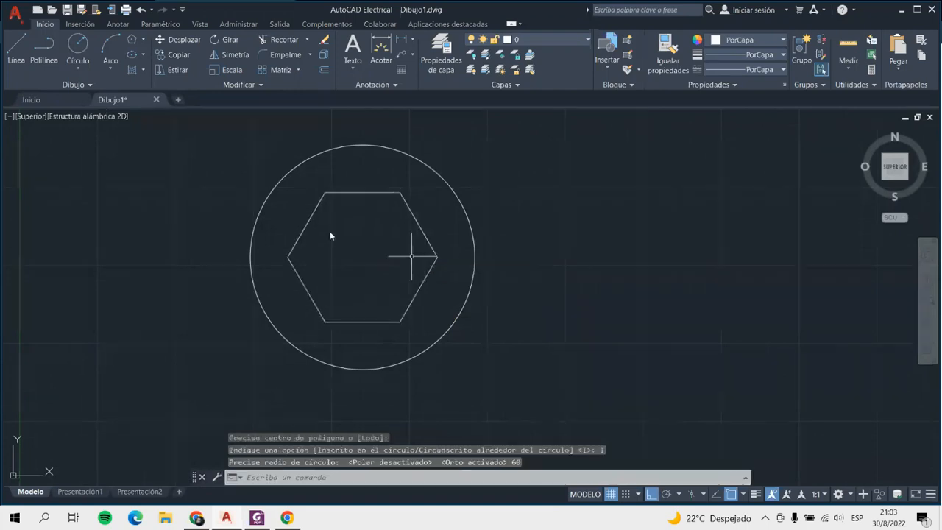
Draw a second 6-sided polygon from the same centre, inscribed in the circle with radius 30
click(131, 39)
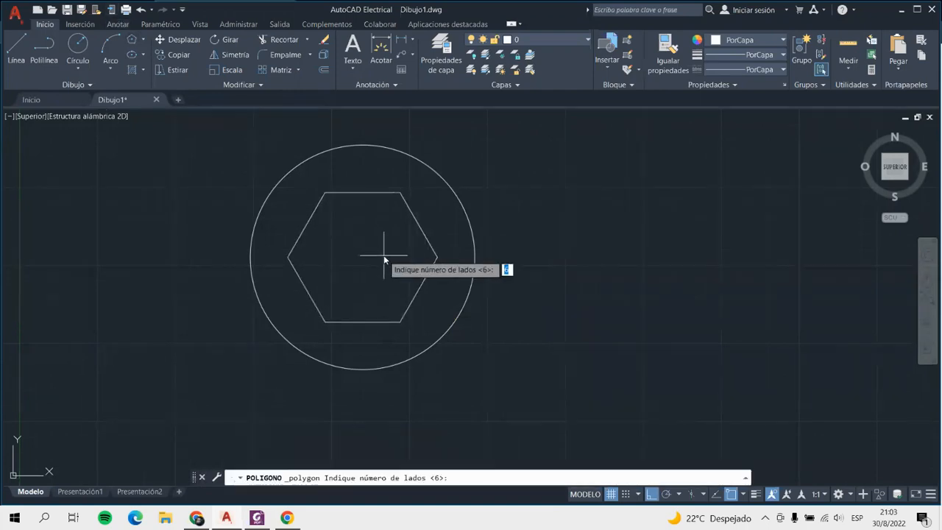
key(Return)
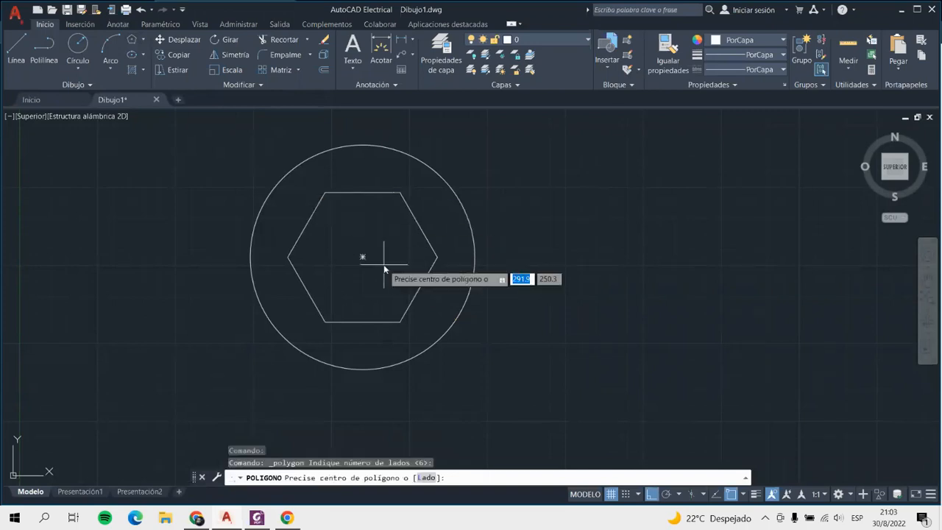
click(363, 259)
click(414, 288)
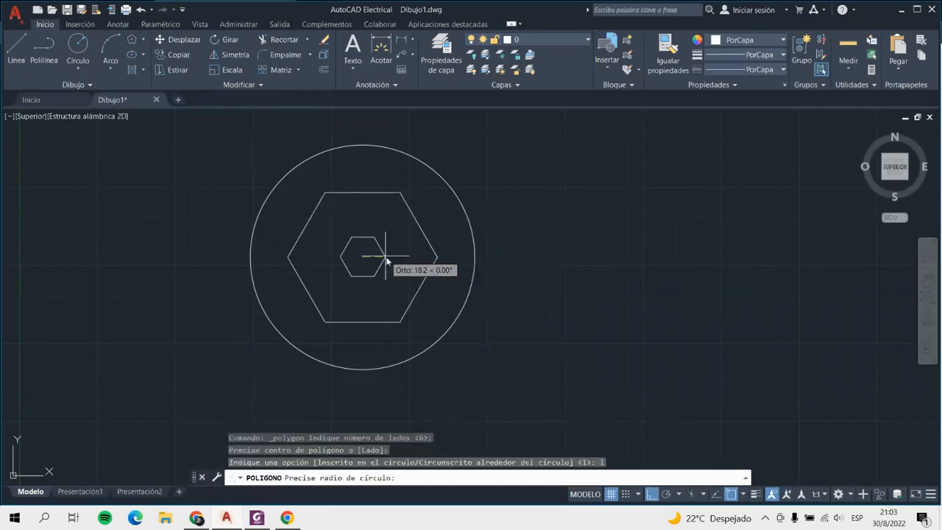
key(Return)
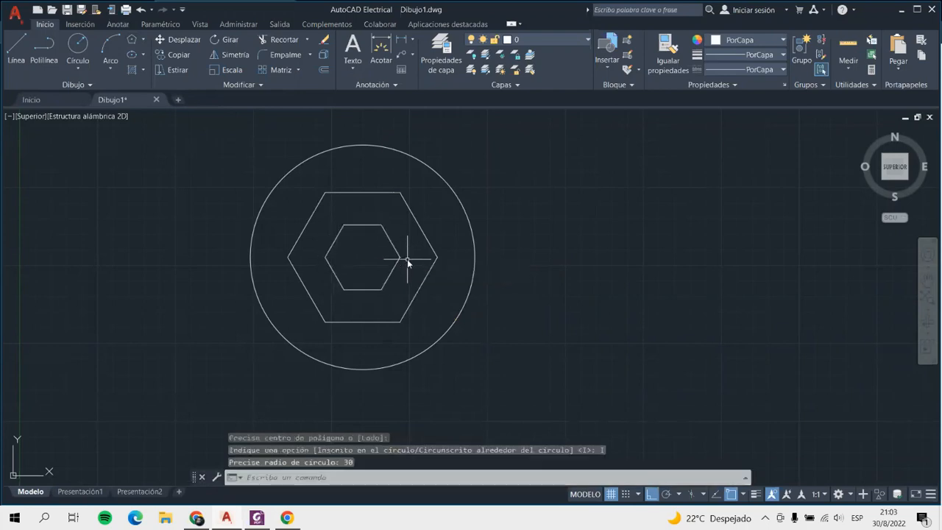
After checking the PDF reference, draw a circle centred on the outer hexagon's right vertex, reaching the large circle's right edge (radius 30)
scroll(437, 295, up, 5)
scroll(479, 324, down, 3)
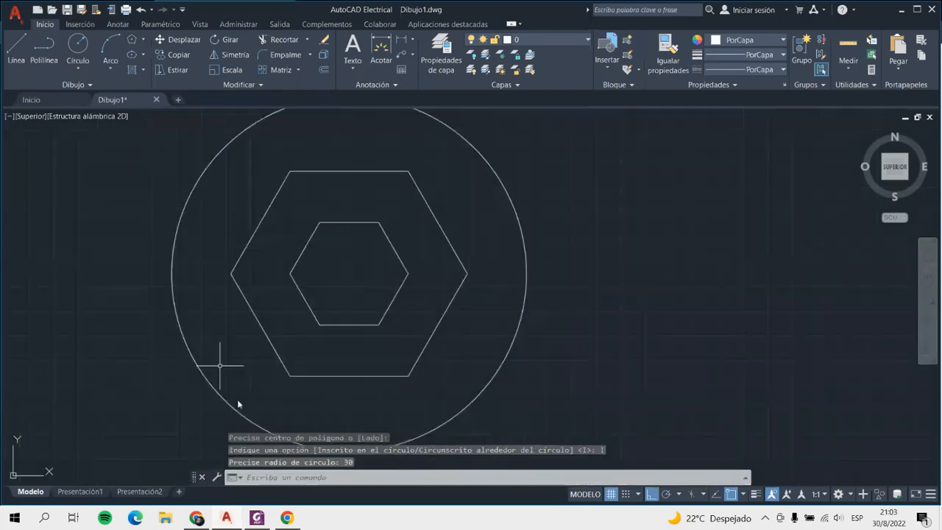
click(257, 518)
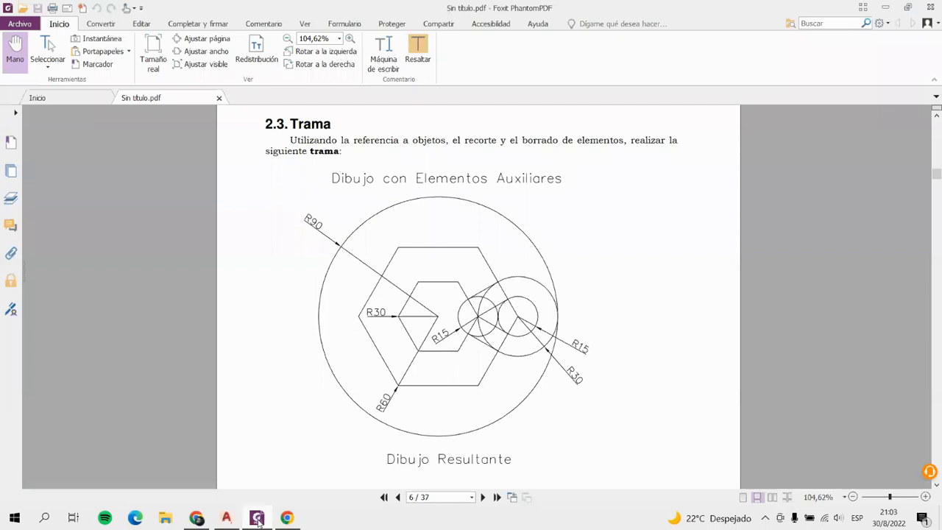
click(257, 518)
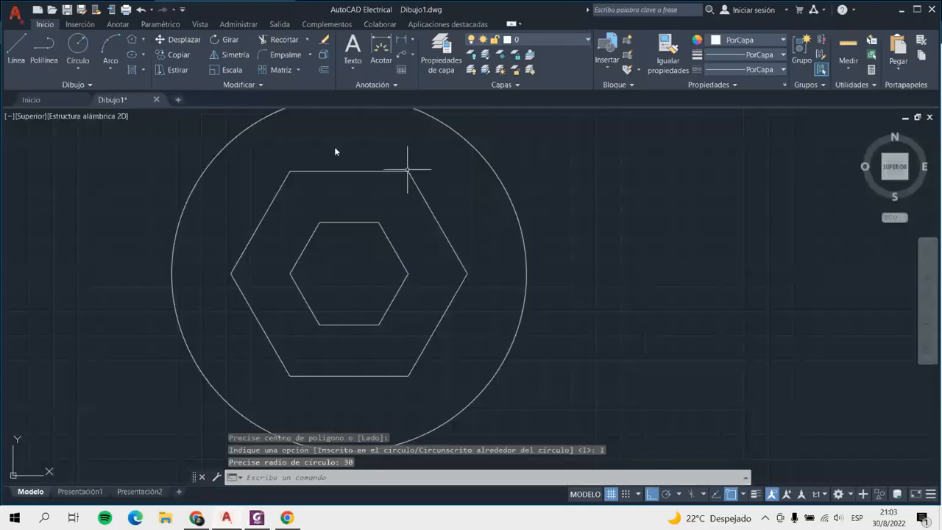
click(79, 45)
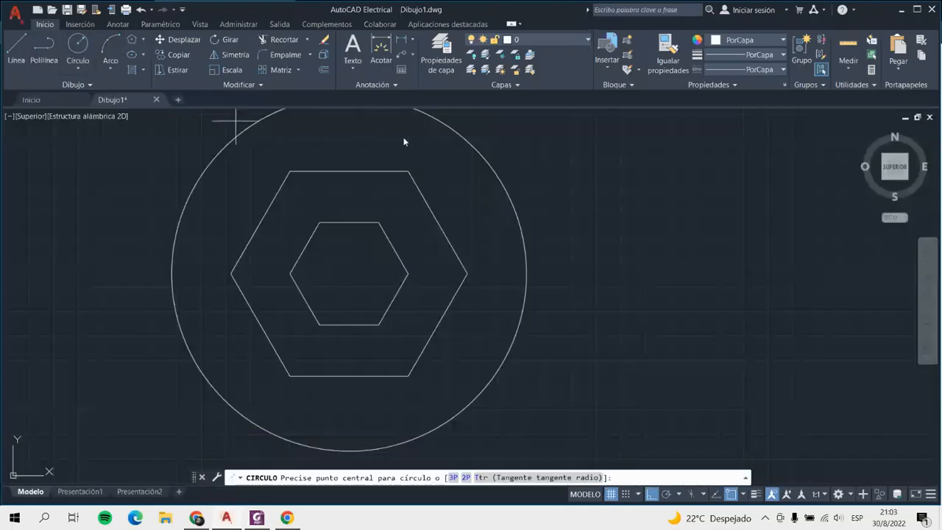
click(467, 274)
click(527, 274)
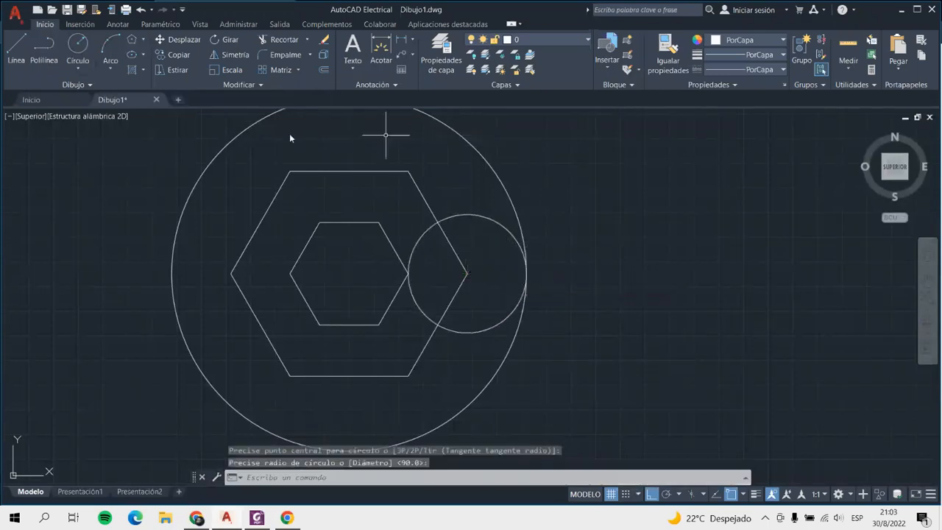
Draw a concentric circle of radius 15 at the outer hexagon's right vertex
key(Return)
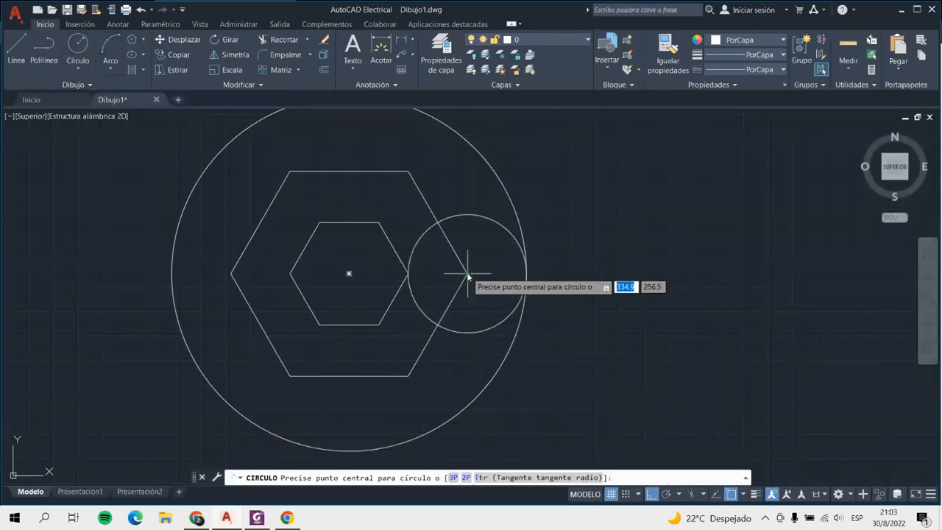
click(467, 274)
text(15)
key(Return)
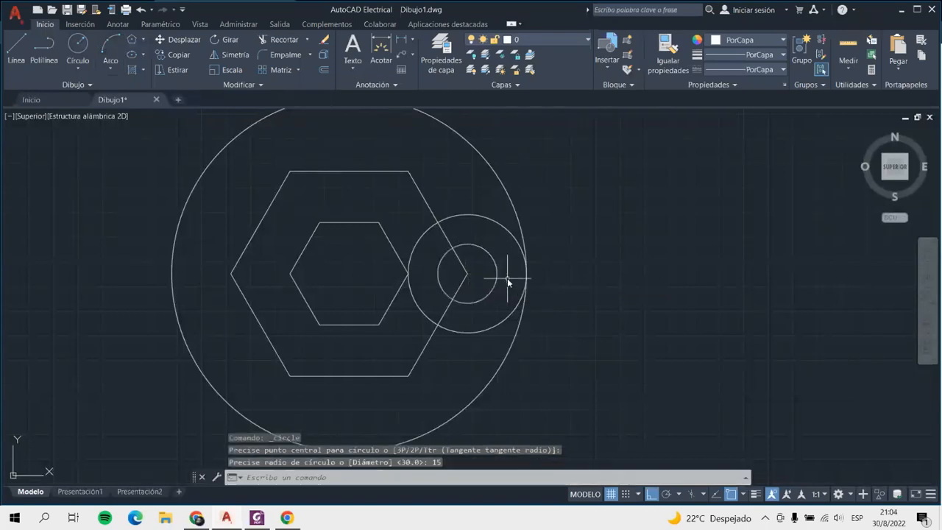
Draw a circle of radius 15 centred on the inner hexagon's right vertex
click(88, 43)
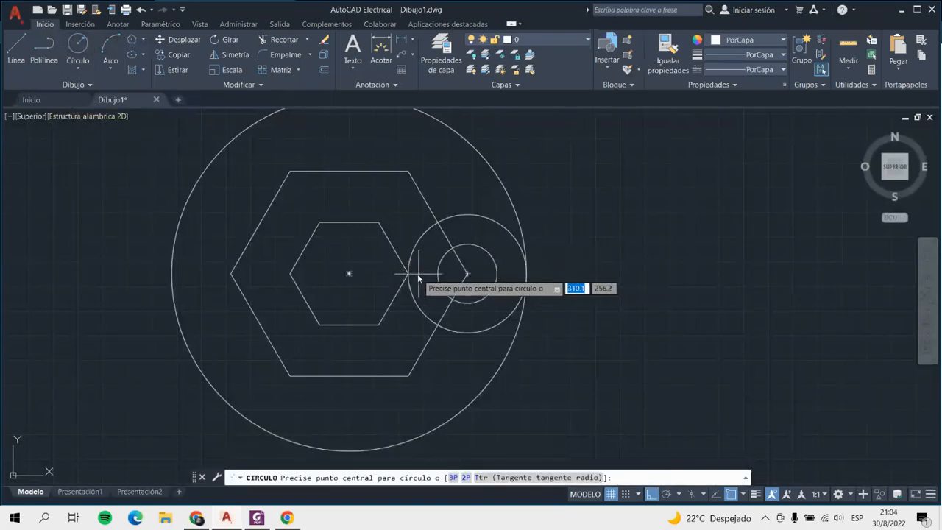
click(407, 273)
text(15)
key(Return)
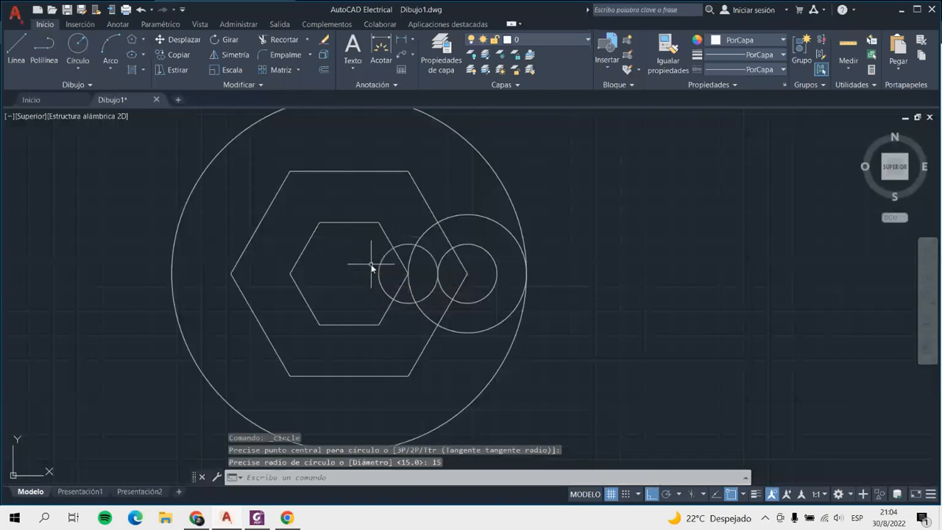
Draw a line from the small circle's upper intersection with the inner hexagon to the radius 30 circle's upper intersection with the outer hexagon
scroll(418, 273, up, 2)
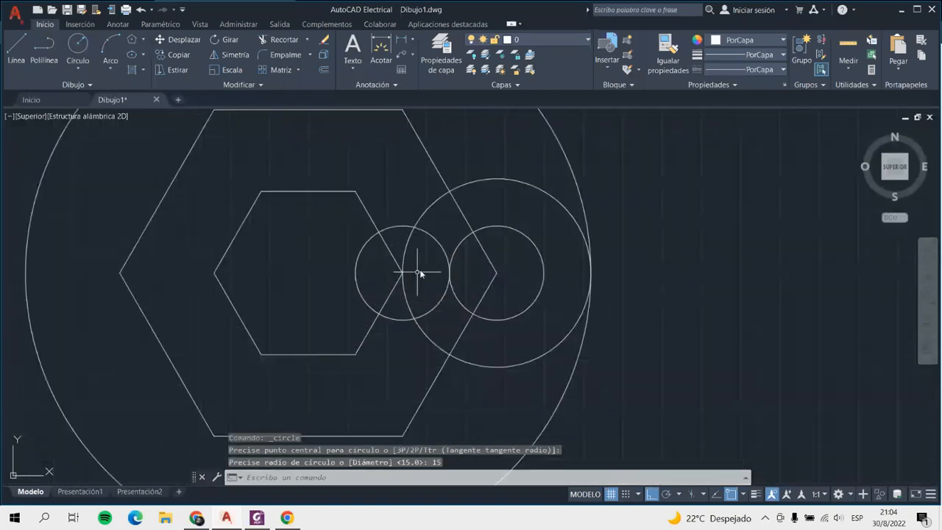
click(16, 48)
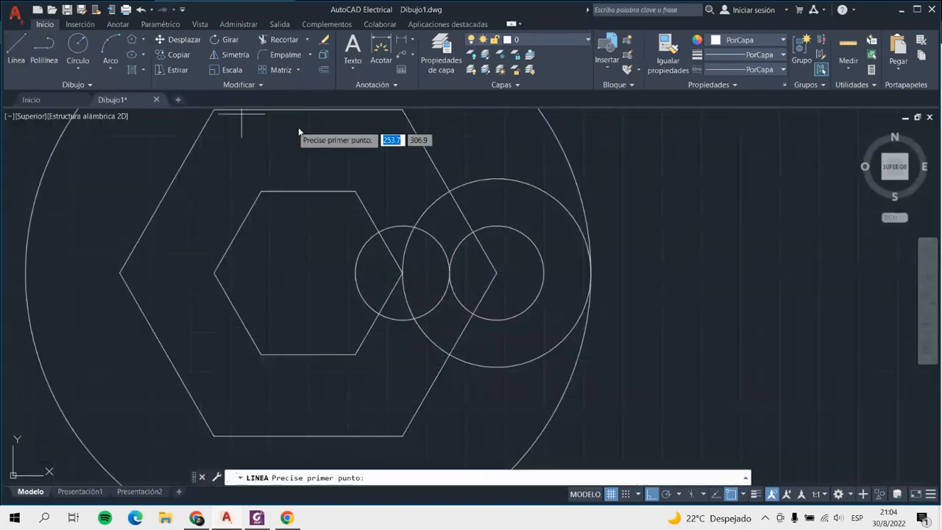
click(378, 233)
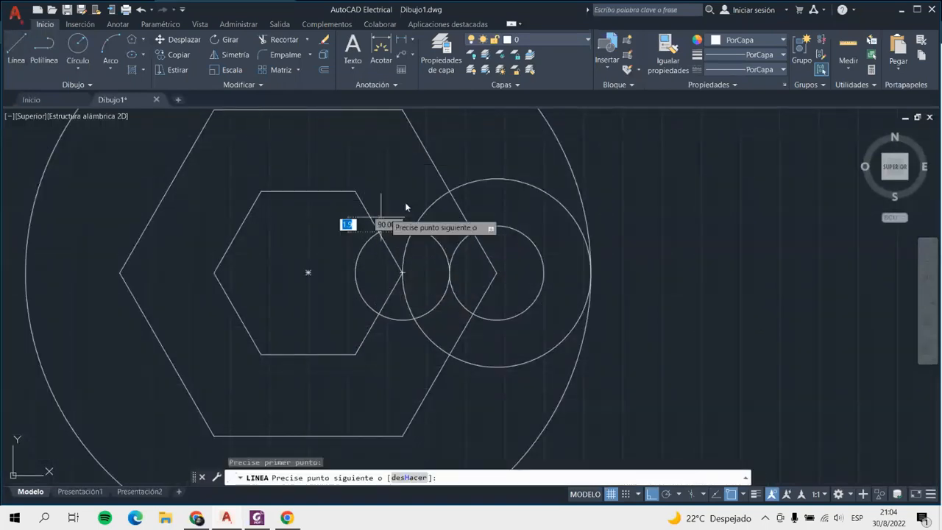
click(461, 196)
key(Return)
Draw a line from the radius 30 circle's lower intersection with the outer hexagon to the small circle's lower intersection with the inner hexagon
click(10, 51)
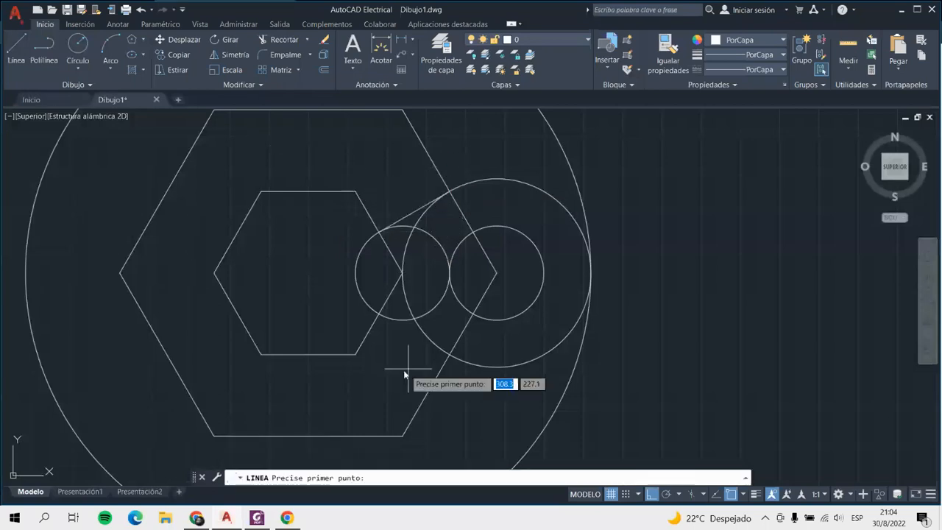
click(450, 355)
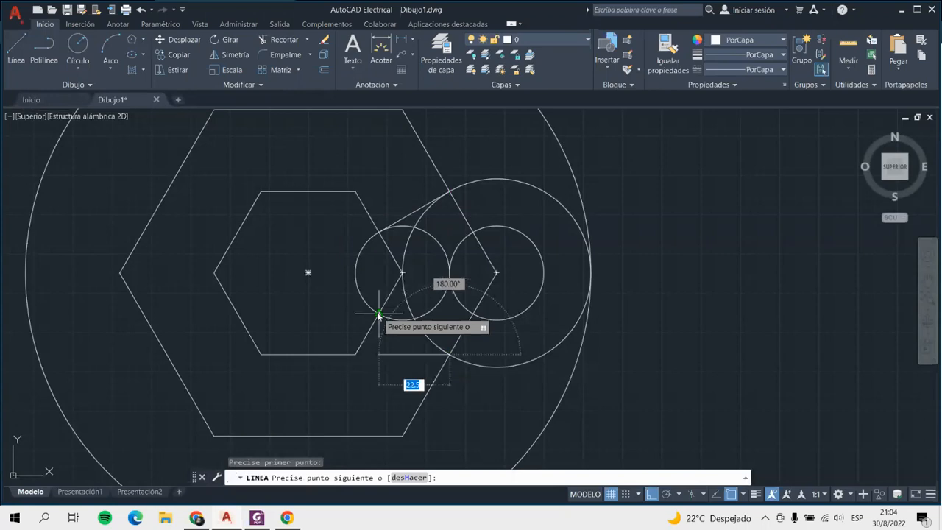
click(379, 315)
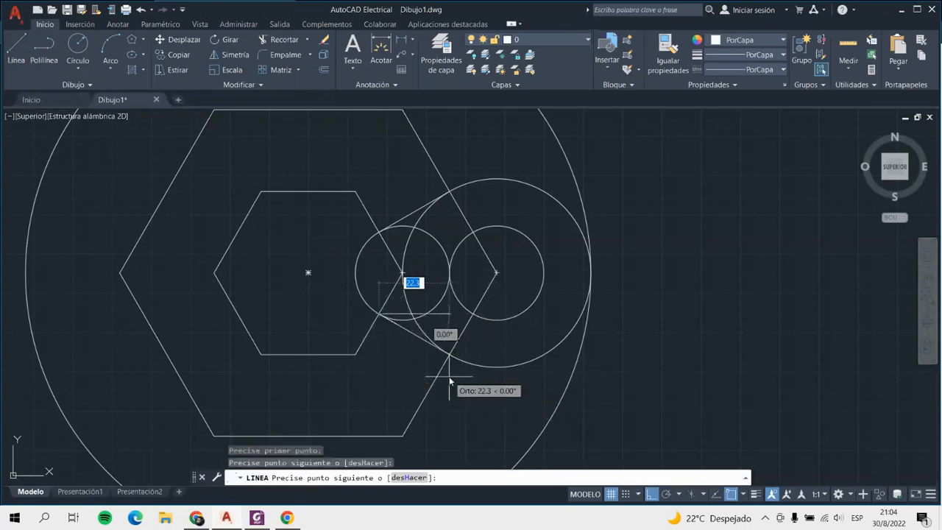
key(Return)
With Ortho off, connect the inner hexagon's right vertex to both intersections of the outer vertex's radius 15 circle with the outer hexagon
click(652, 494)
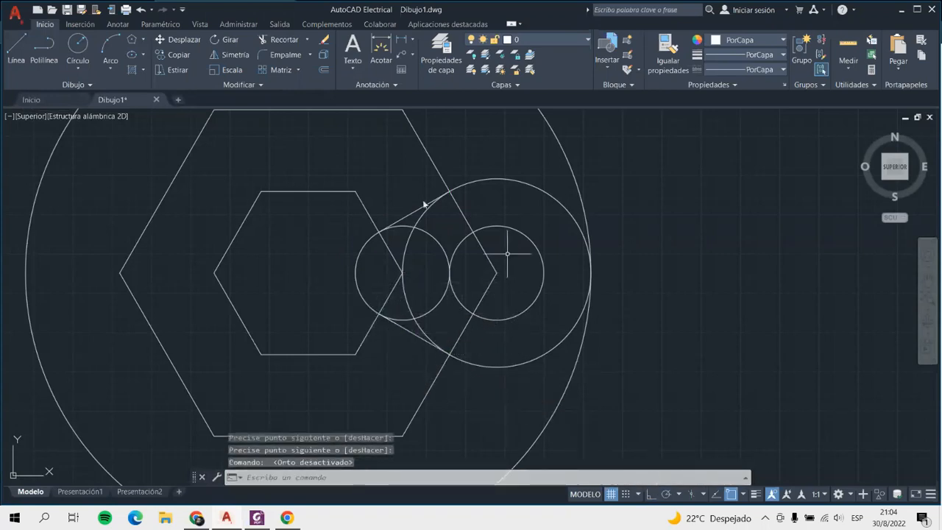
click(27, 37)
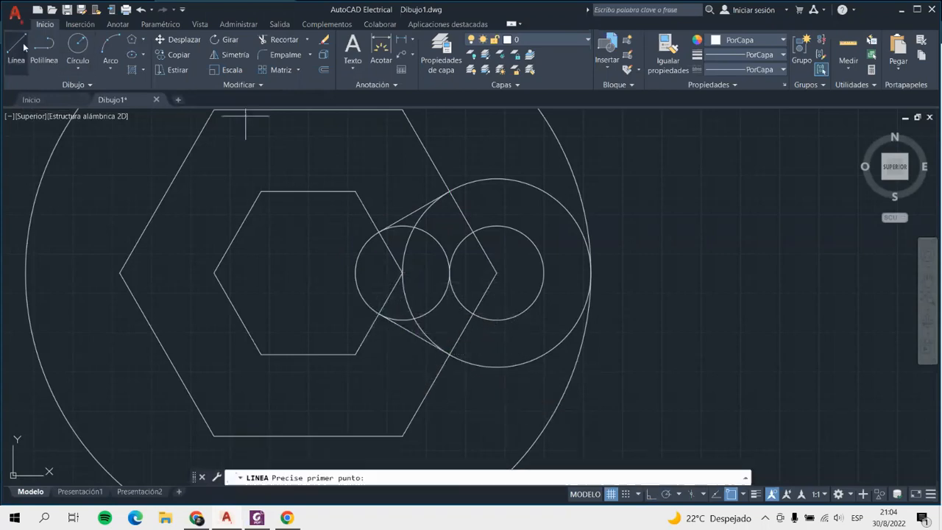
click(458, 302)
click(402, 272)
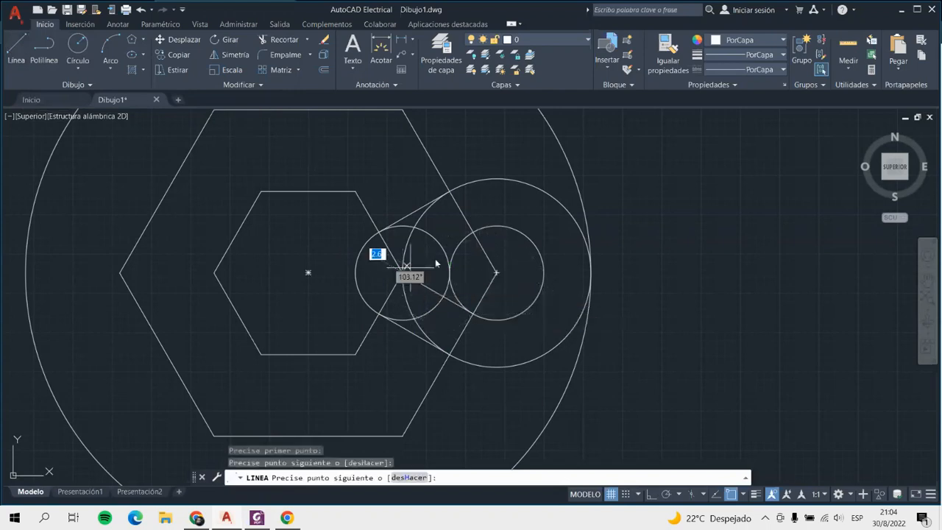
click(473, 232)
key(Return)
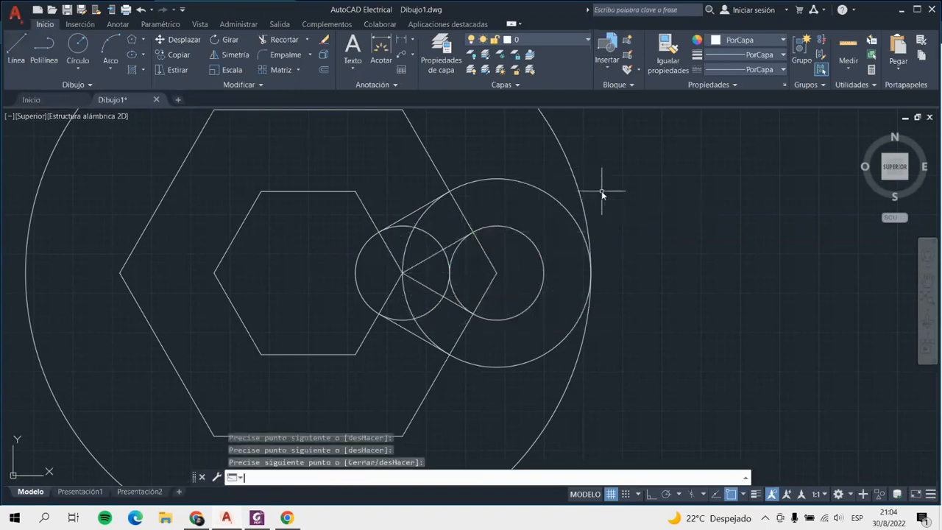
Copy the radius 30 and 15 concentric circles from the outer hexagon's right vertex to its two upper vertices and its left vertex
scroll(489, 221, down, 4)
scroll(434, 184, up, 2)
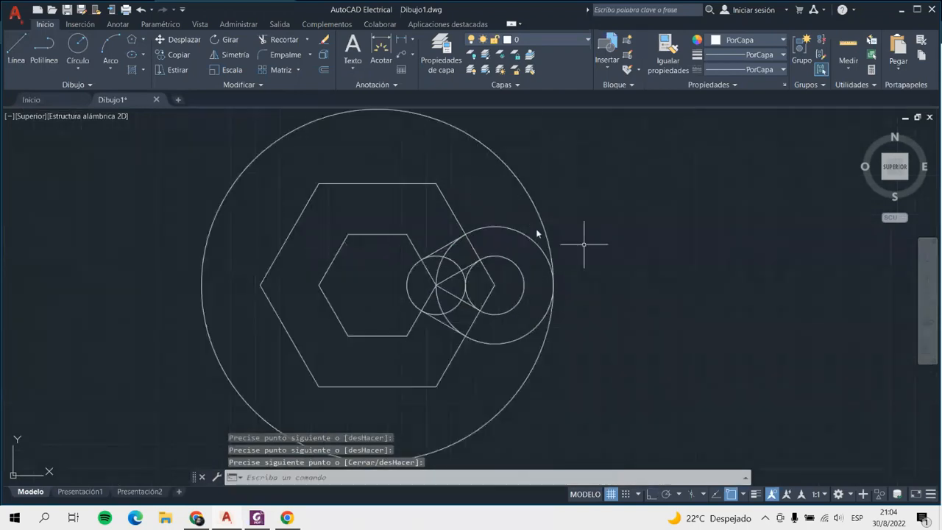
scroll(538, 225, down, 2)
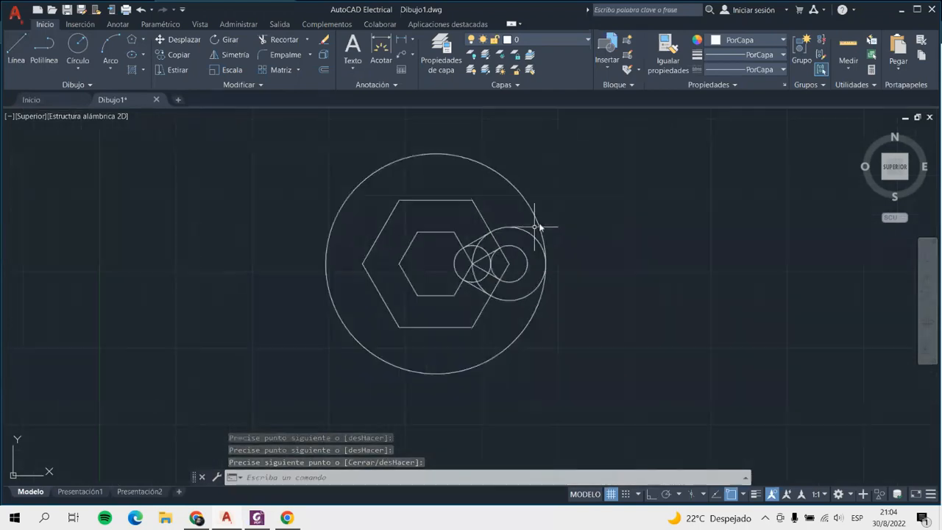
scroll(541, 216, up, 2)
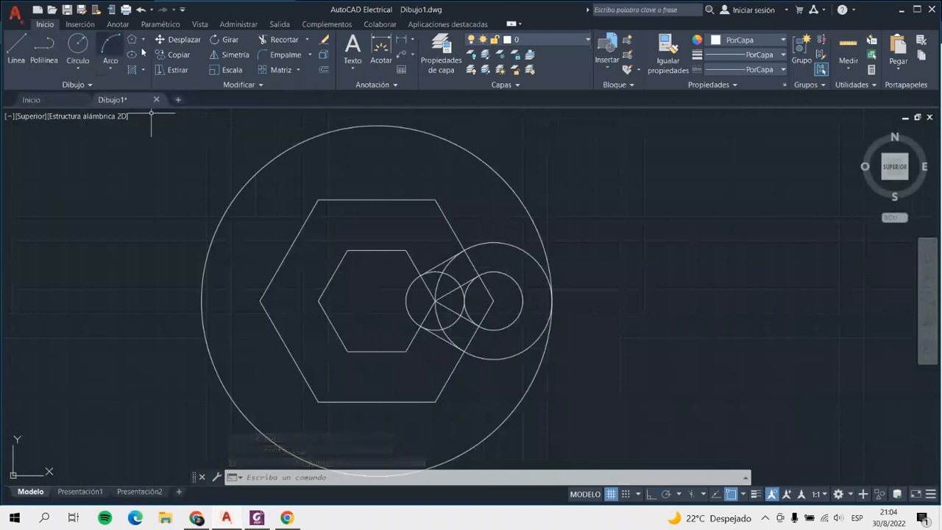
click(178, 55)
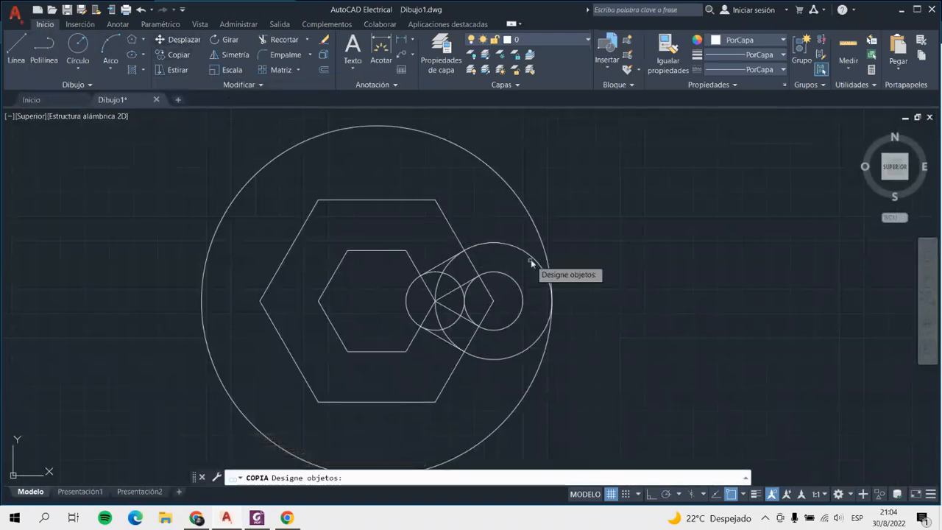
click(522, 251)
click(515, 280)
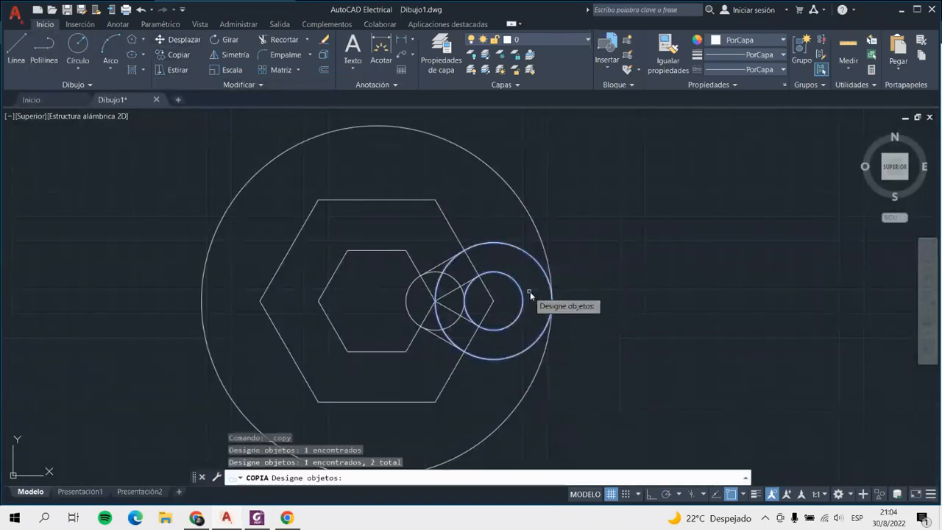
scroll(530, 293, up, 3)
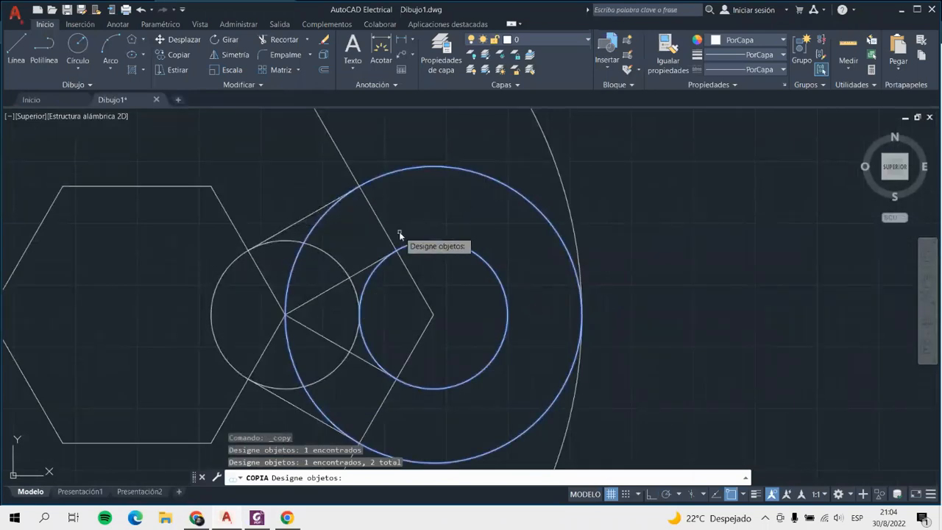
scroll(483, 306, down, 2)
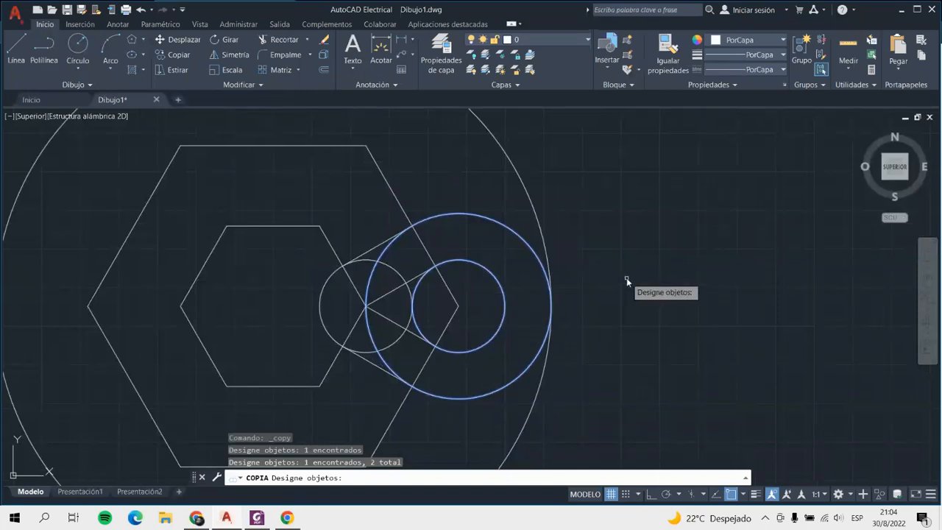
key(Return)
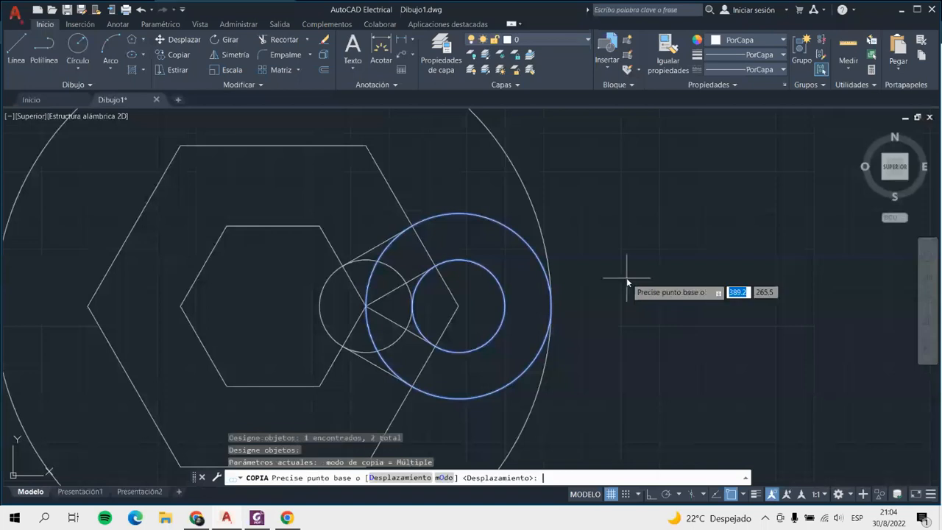
click(459, 306)
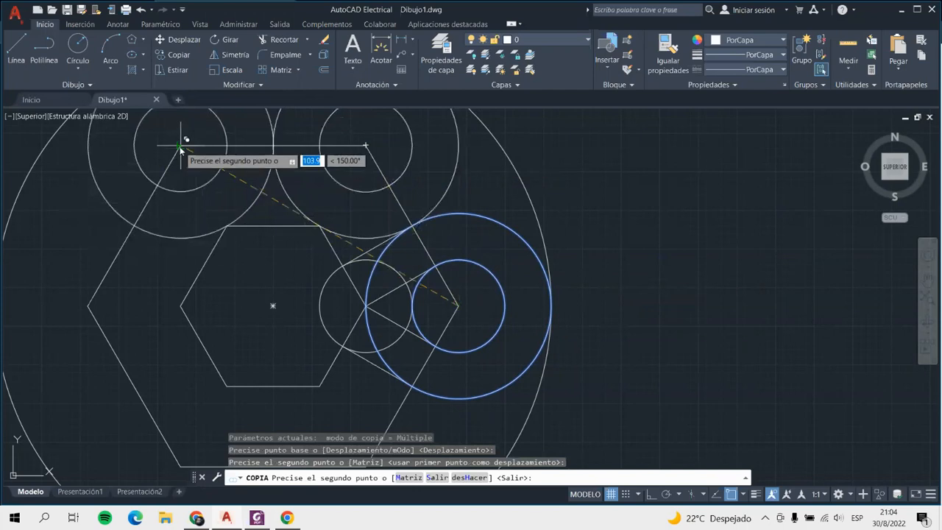
click(181, 145)
click(93, 298)
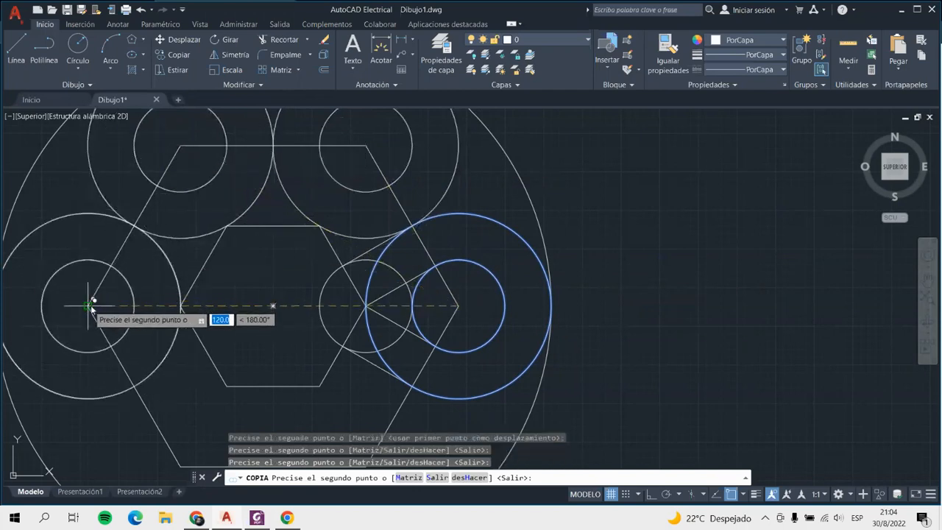
Place the remaining copies of the concentric circles at the outer hexagon's two lower vertices
scroll(184, 288, down, 3)
scroll(189, 340, up, 3)
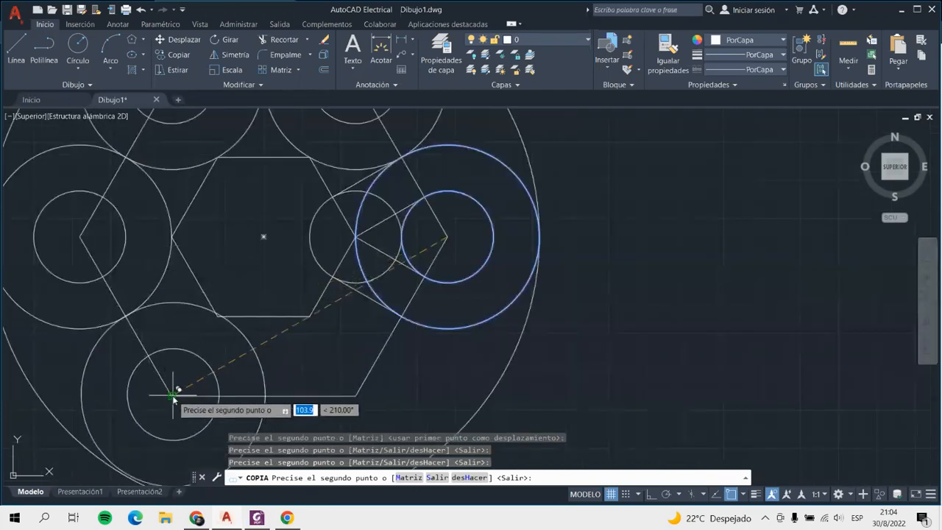
click(171, 395)
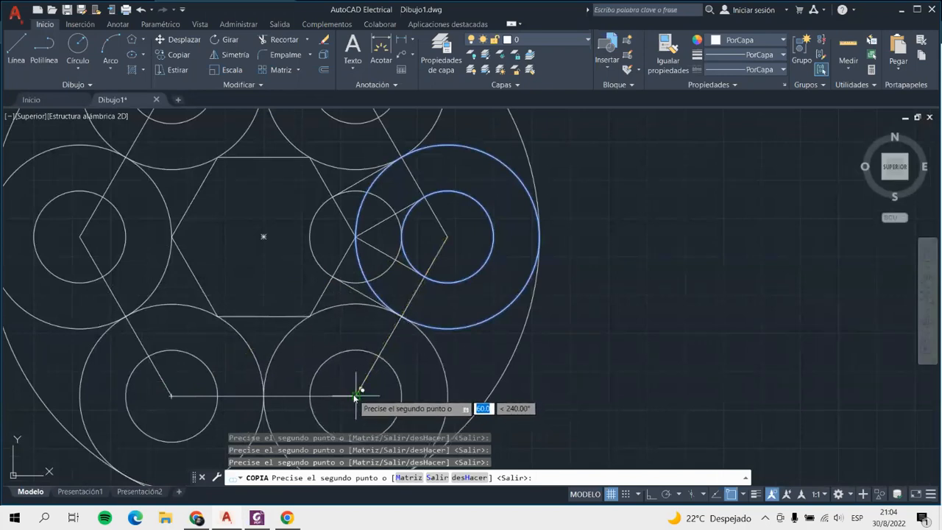
click(355, 396)
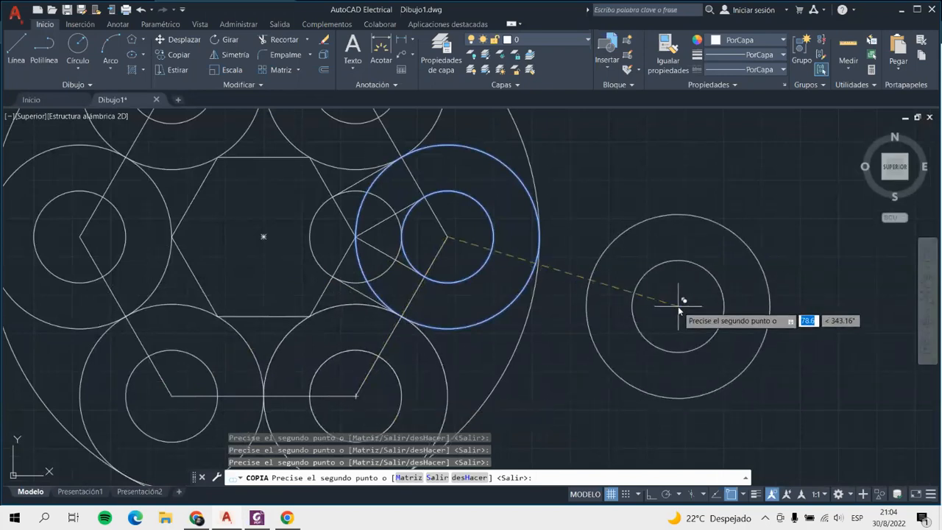
key(Escape)
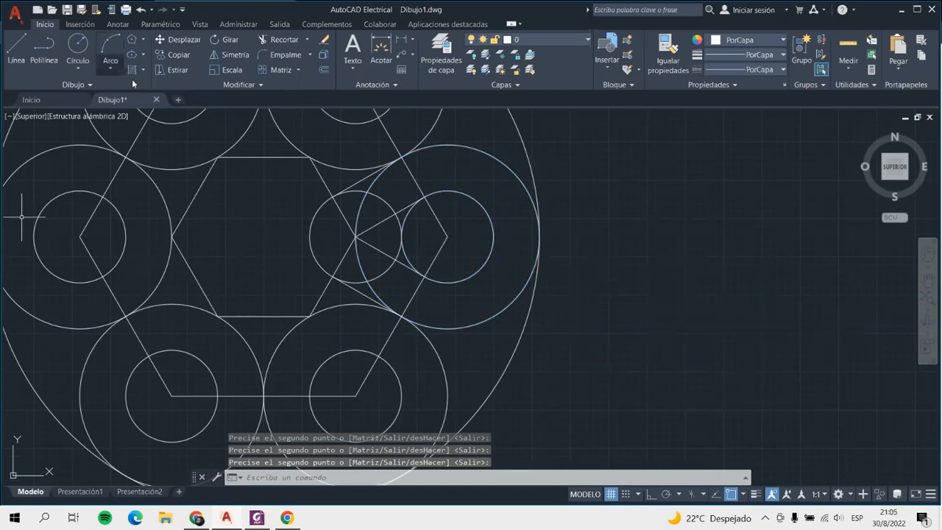
Copy the radius 15 circle from the inner hexagon's right vertex to its other five vertices
click(383, 201)
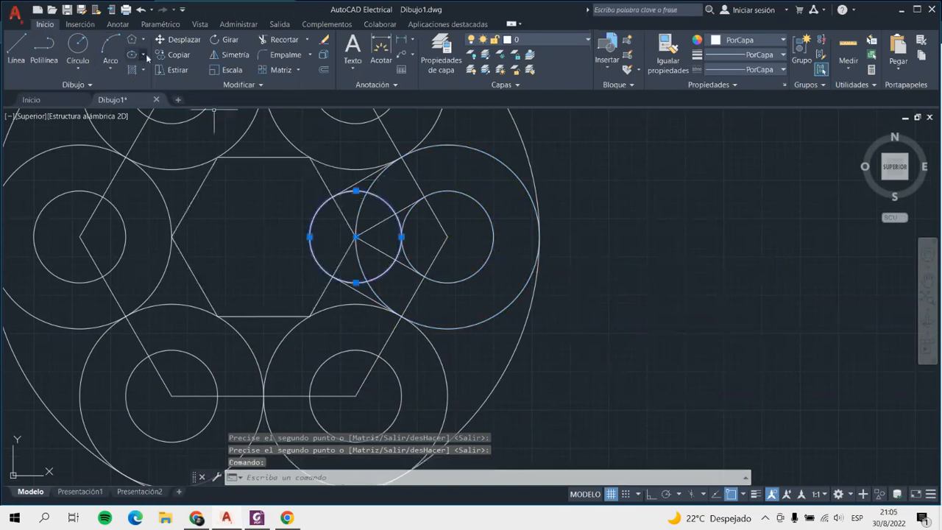
click(174, 54)
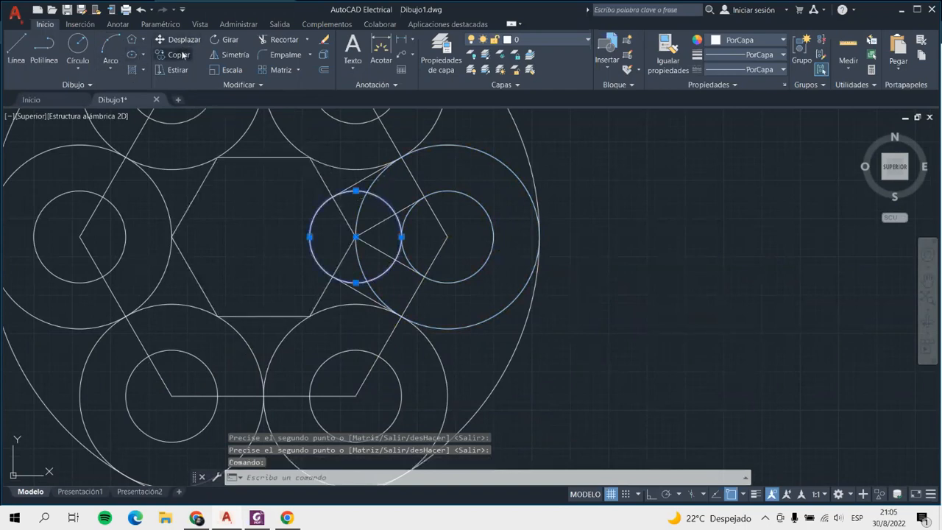
click(356, 236)
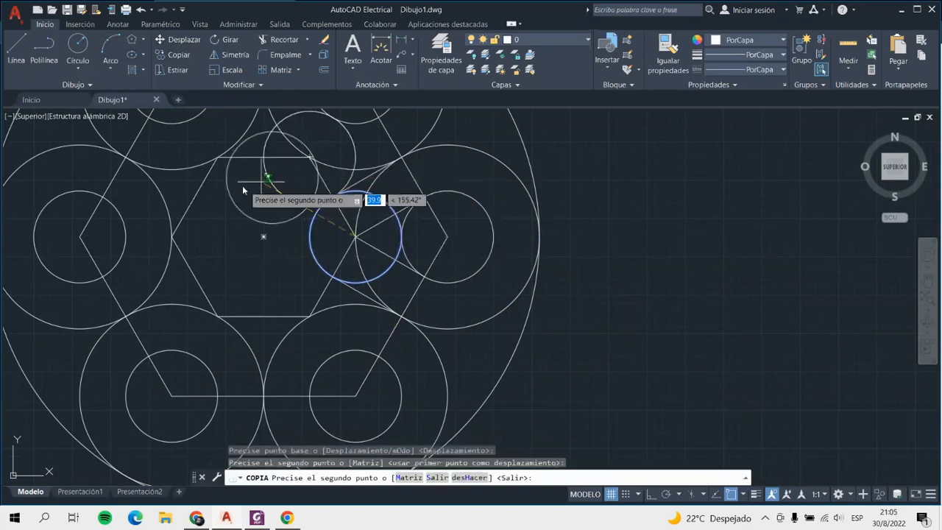
click(218, 157)
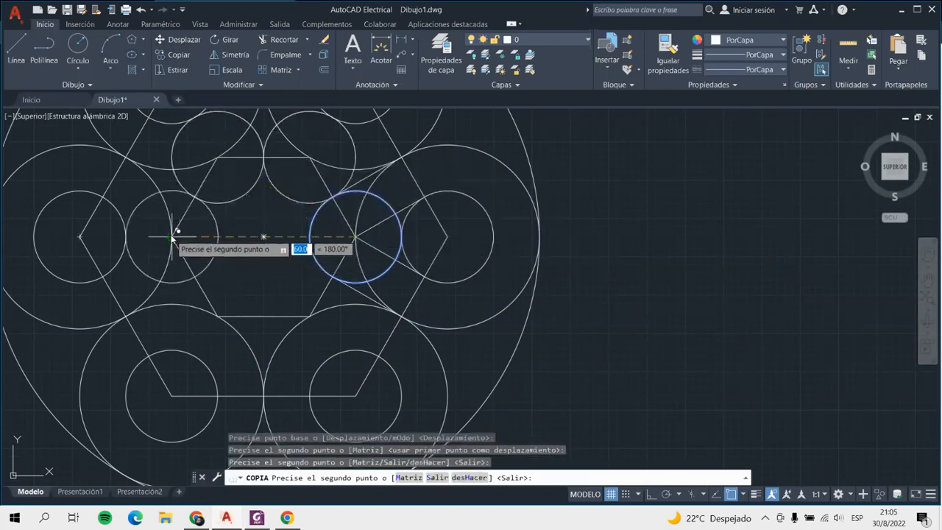
click(172, 236)
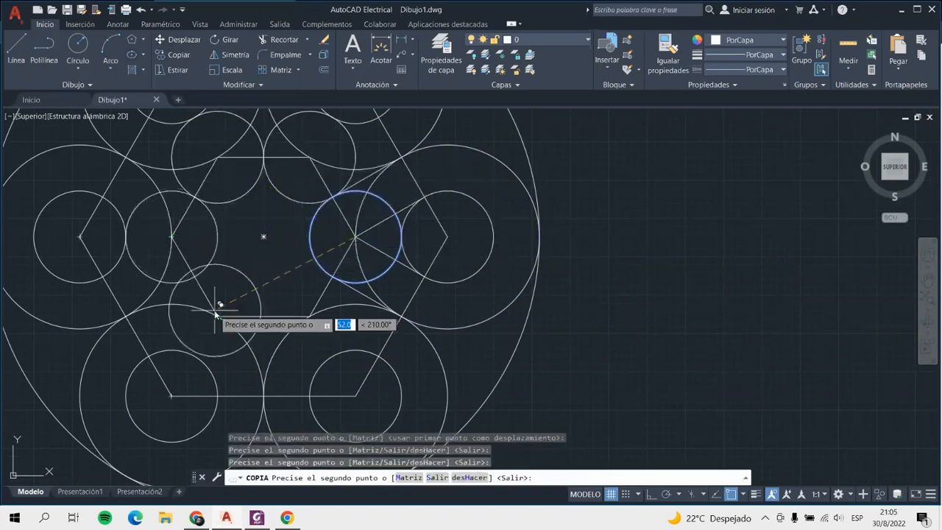
click(218, 317)
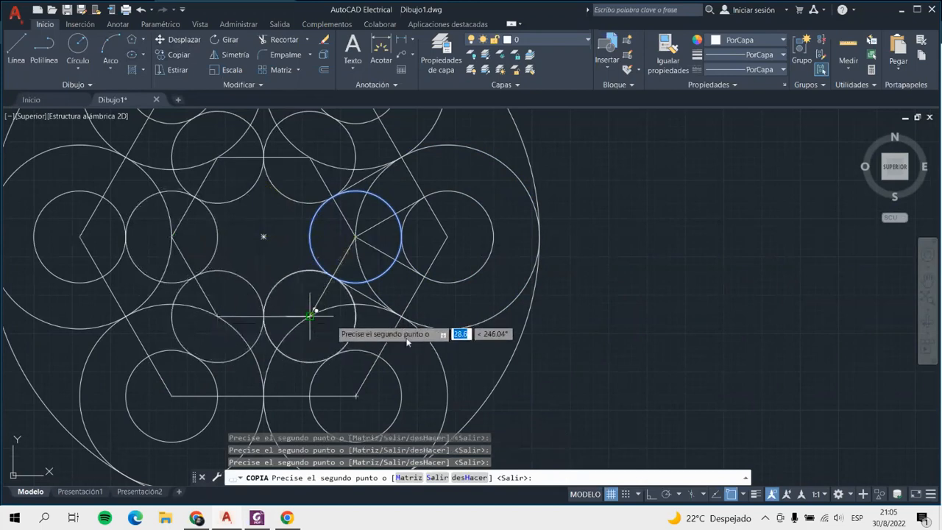
key(Escape)
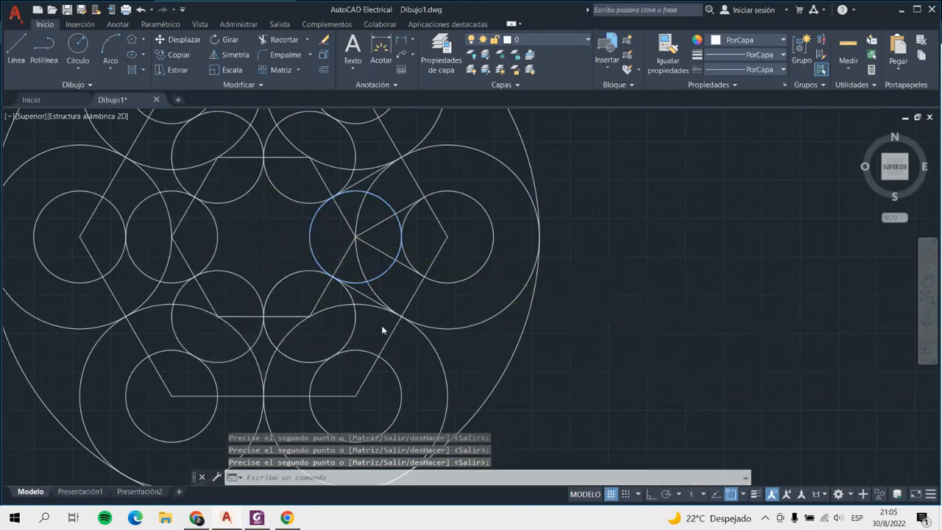
Draw a vertical line from the midpoint of the outer hexagon's top side to the midpoint of the inner hexagon's top side
scroll(382, 331, down, 3)
scroll(385, 326, up, 3)
scroll(362, 318, down, 2)
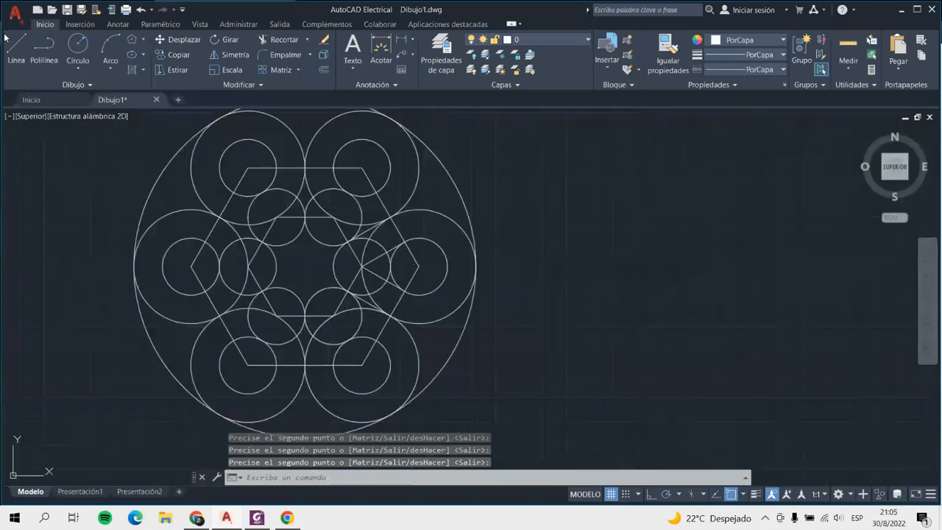
click(15, 46)
scroll(298, 177, up, 2)
click(214, 164)
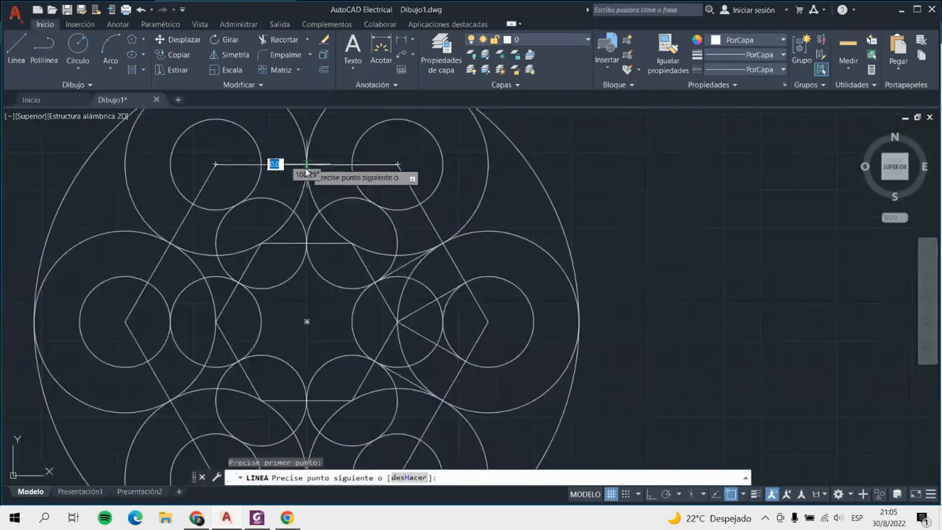
click(307, 244)
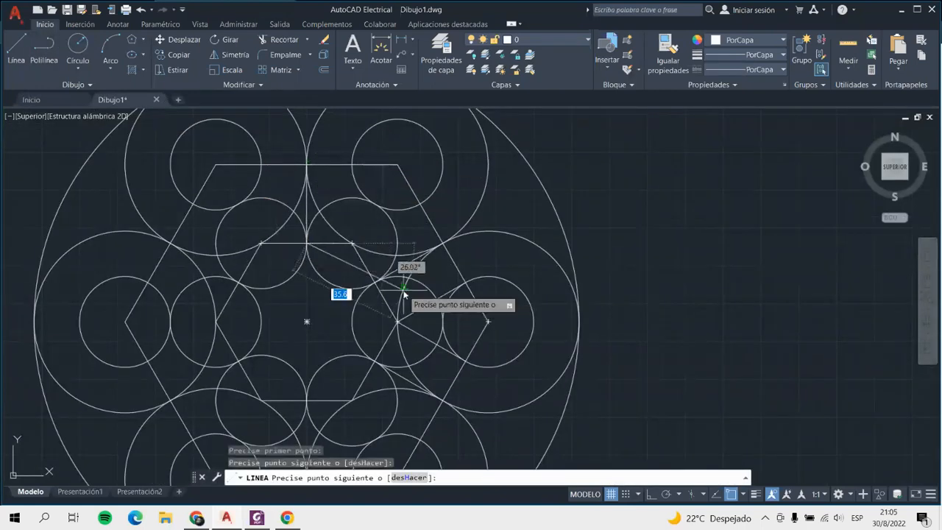
key(Return)
Draw a line from the inner hexagon's upper-right vertex up to the radius 15 circle's intersection with the outer hexagon's top side
click(17, 49)
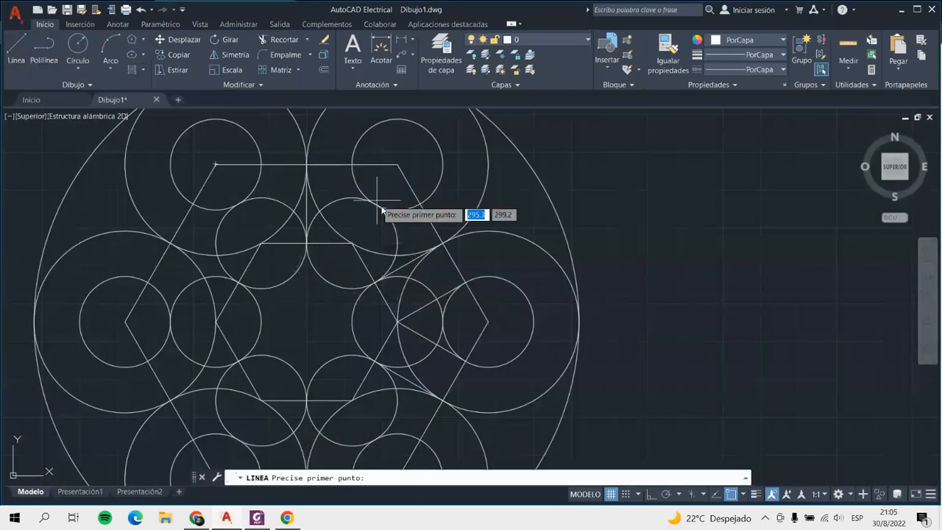
click(353, 244)
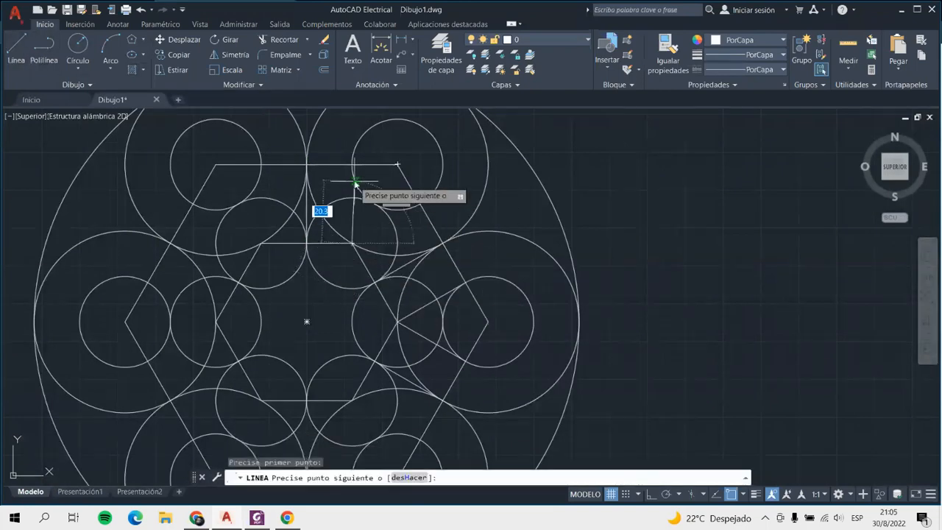
click(353, 164)
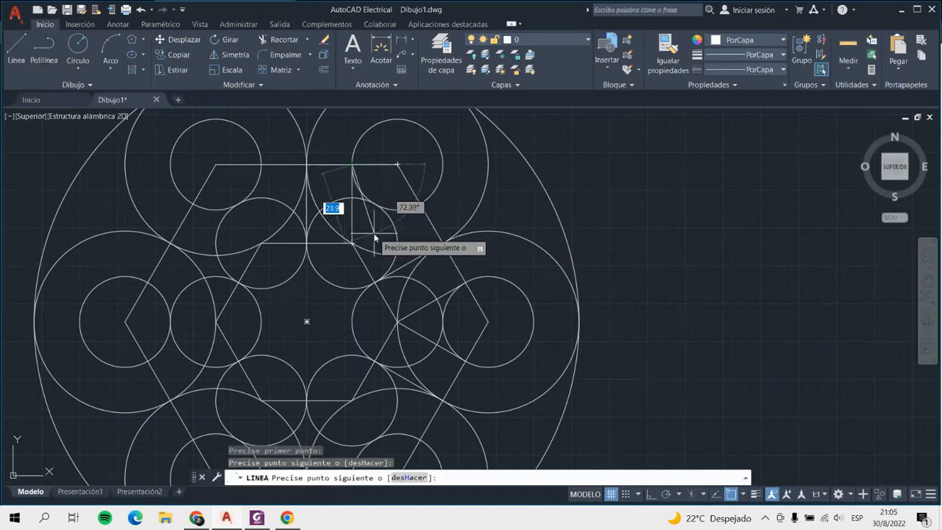
key(Escape)
Draw a line from the inner hexagon's upper-right vertex to the radius 15 circle's intersection with the outer hexagon's upper-right side
click(16, 49)
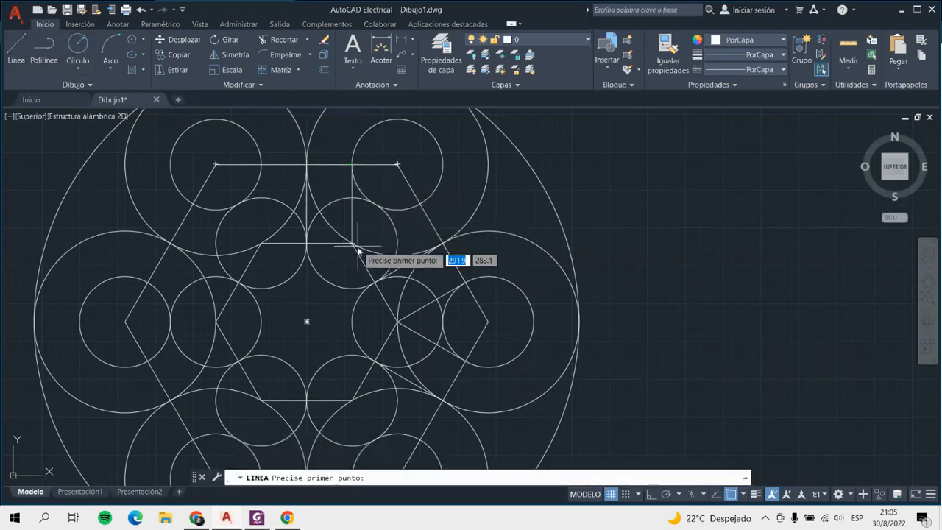
click(398, 164)
click(420, 203)
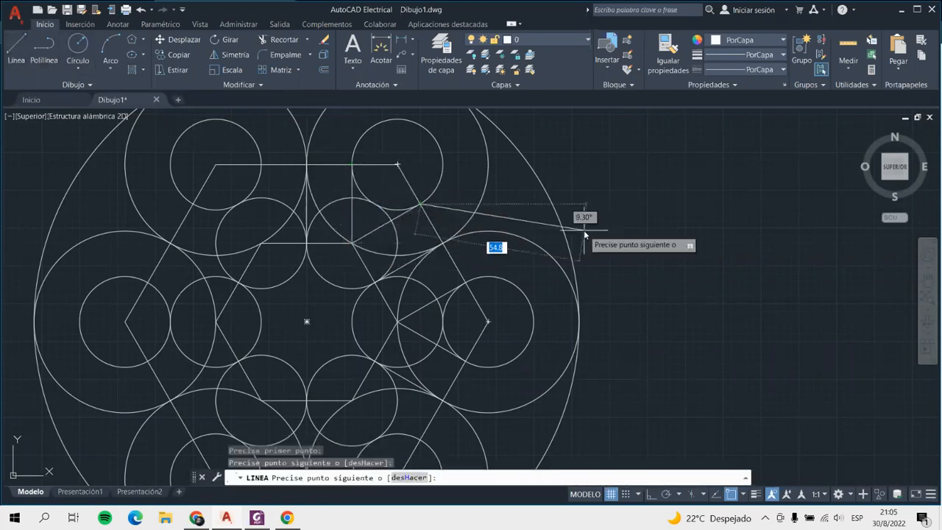
key(Escape)
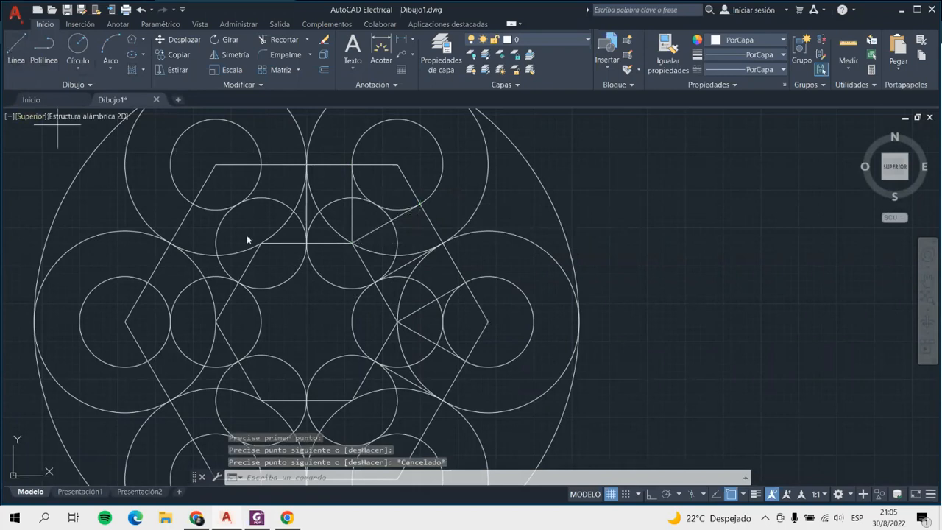
Draw a line from the midpoint of the outer hexagon's upper-left side to the midpoint of the inner hexagon's upper-left side
key(Return)
click(170, 243)
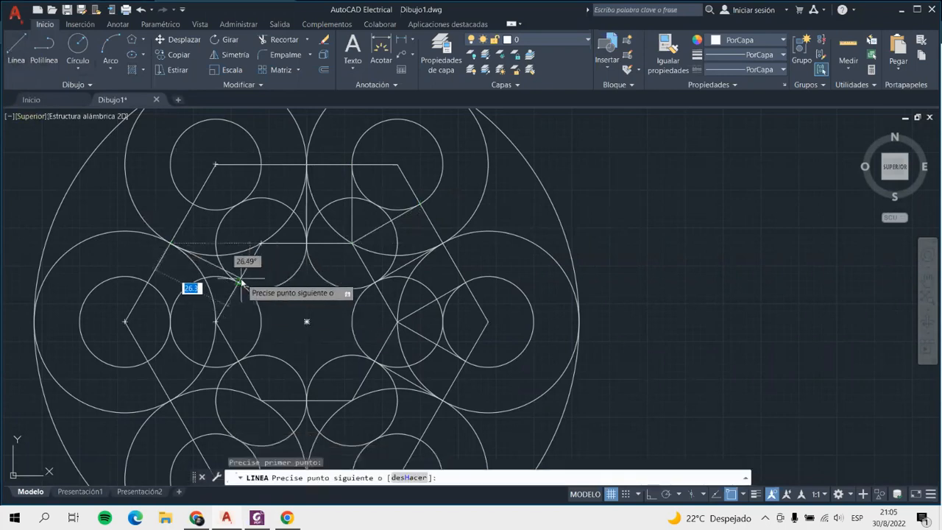
click(241, 282)
key(Escape)
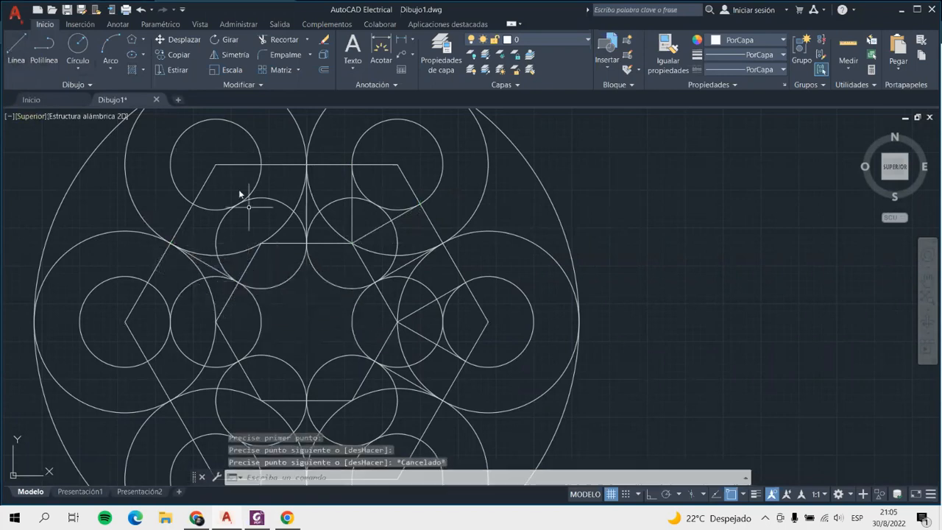
Connect the inner hexagon's upper-left vertex to the small circle's intersections with the outer hexagon's upper-left and top sides
click(17, 59)
click(215, 164)
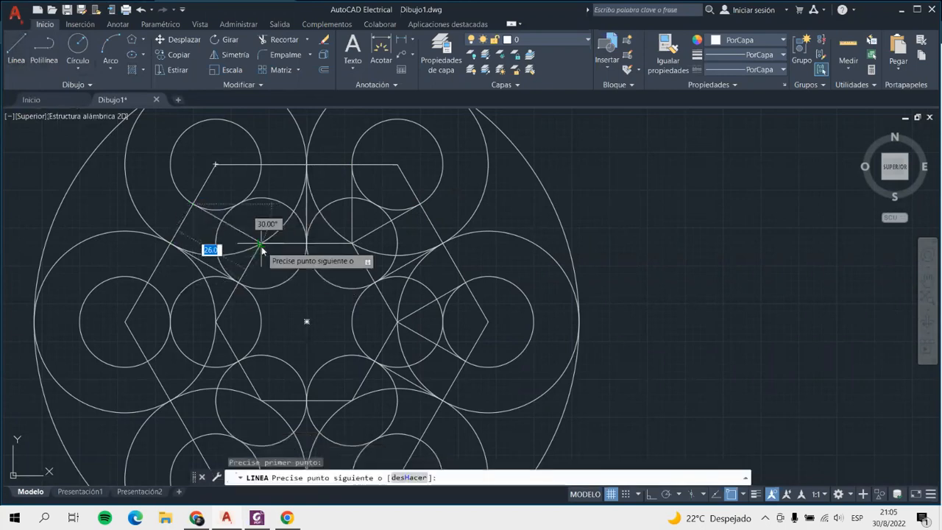
click(261, 243)
click(261, 165)
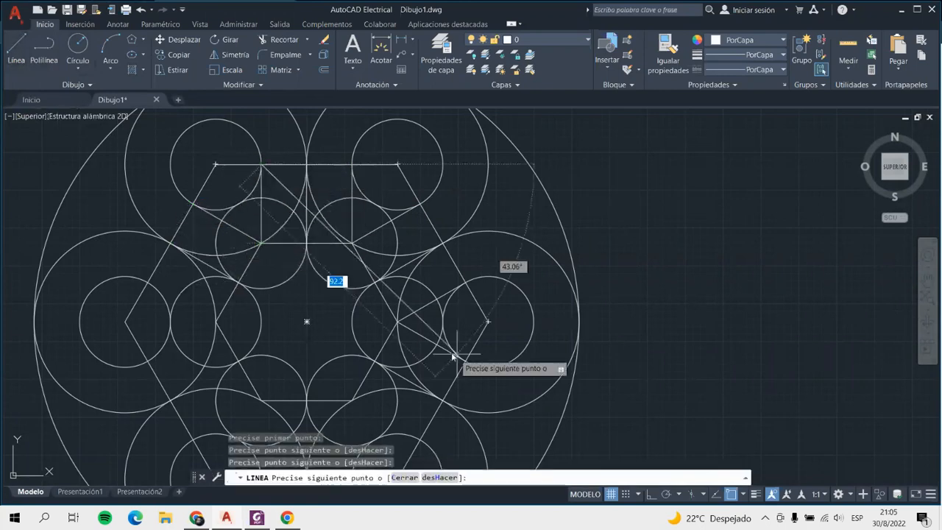
key(Return)
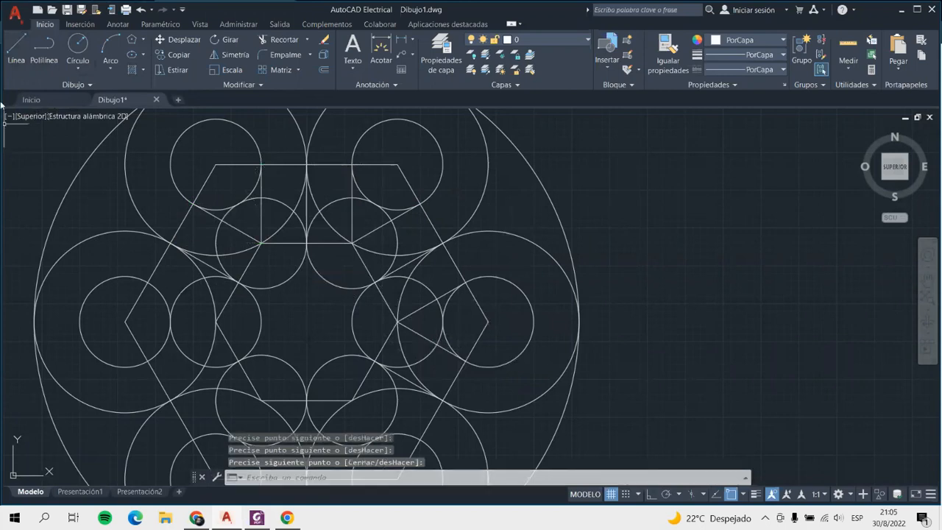
Draw a line from the midpoint of the outer hexagon's lower-left side to the midpoint of the inner hexagon's lower-left side
click(12, 59)
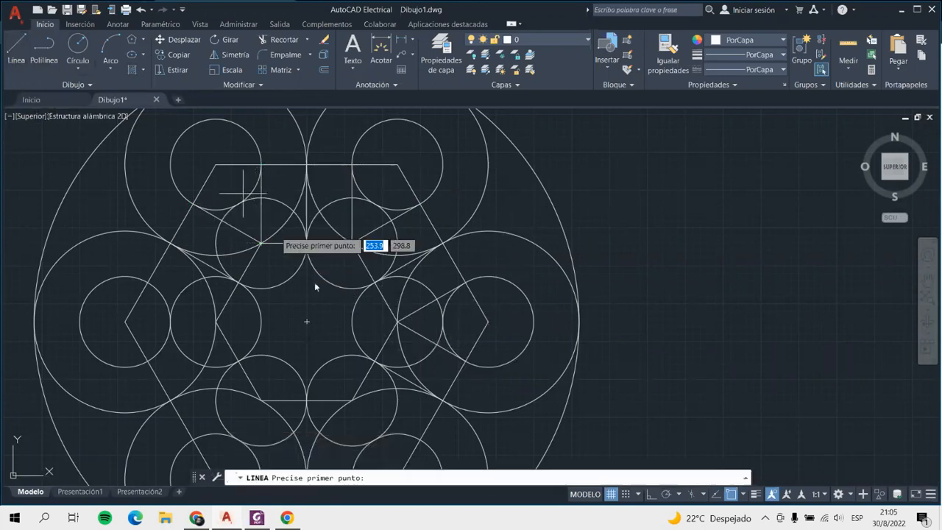
click(170, 403)
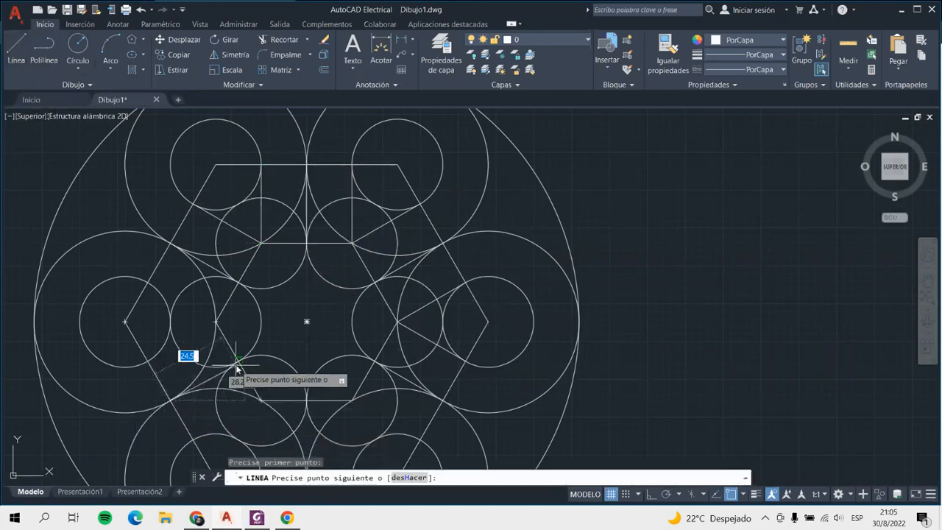
key(Return)
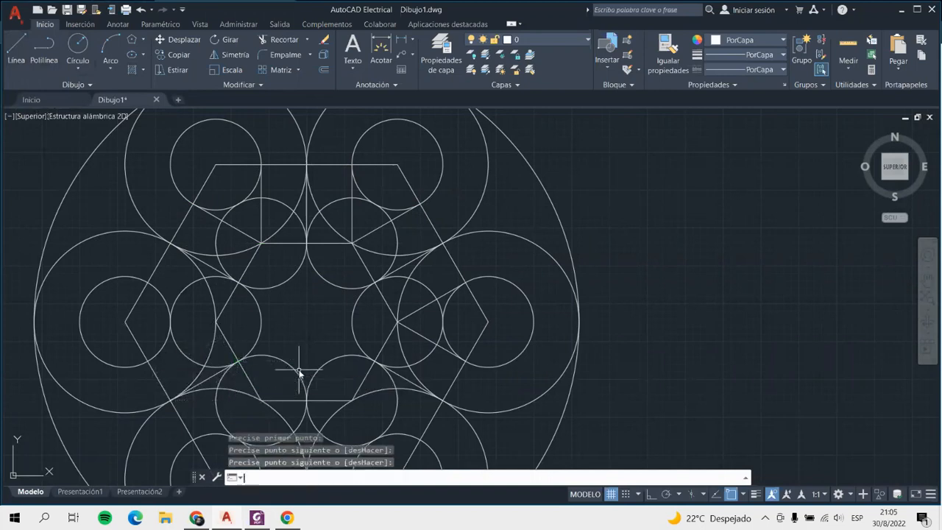
Connect the inner hexagon's left vertex to the small circle's intersections with the outer hexagon's lower-left and upper-left sides
click(10, 62)
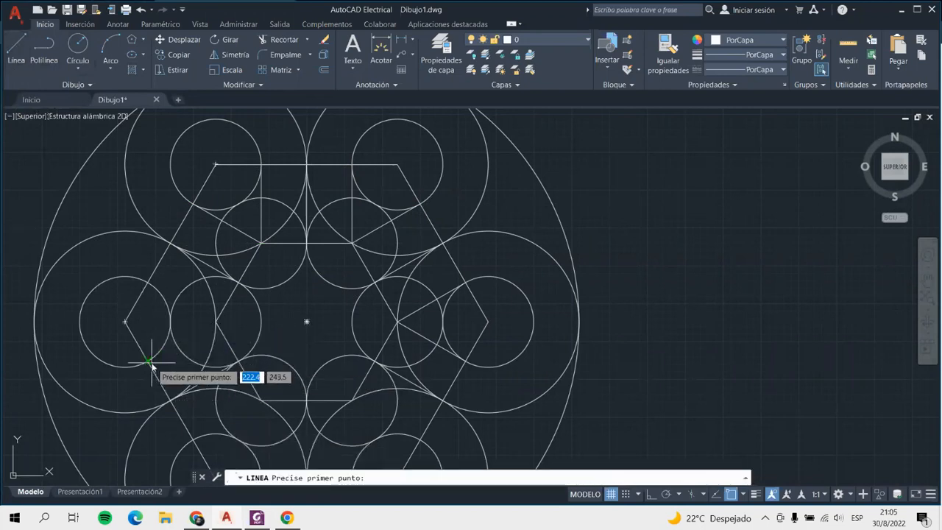
click(215, 322)
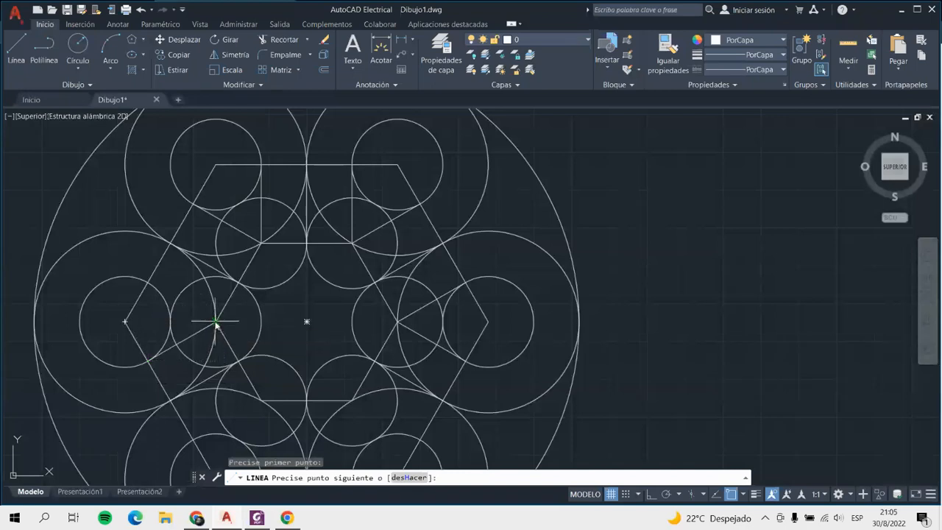
click(149, 284)
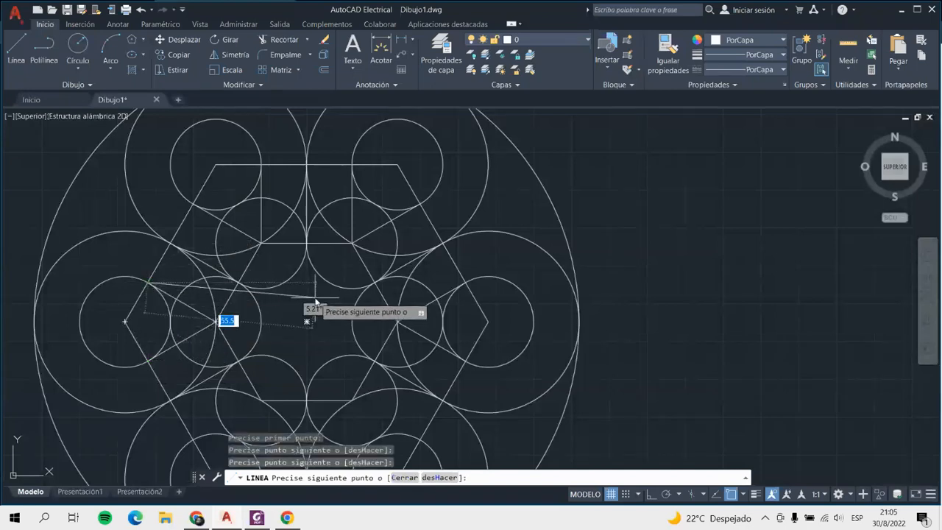
key(Return)
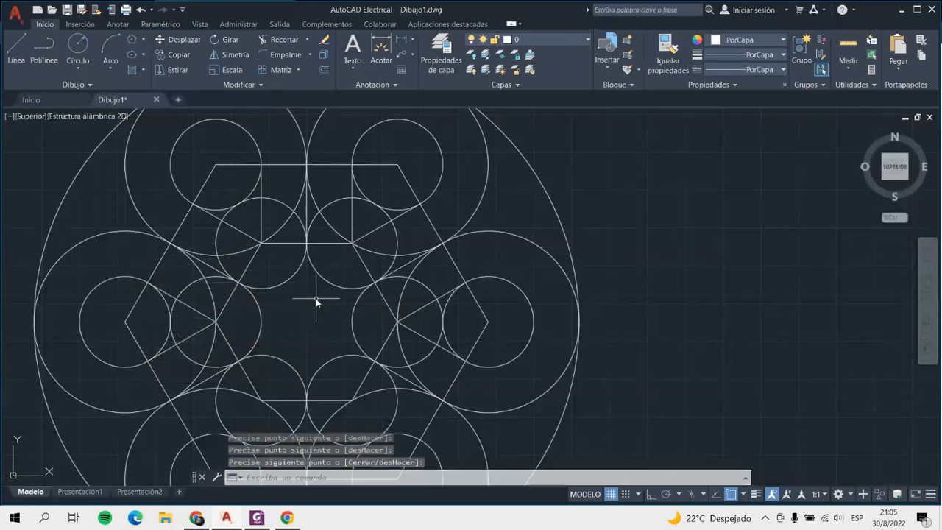
Connect the inner hexagon's lower-left vertex to the small circle's intersections with the outer hexagon's lower-left and bottom sides
scroll(315, 299, down, 5)
scroll(294, 374, up, 5)
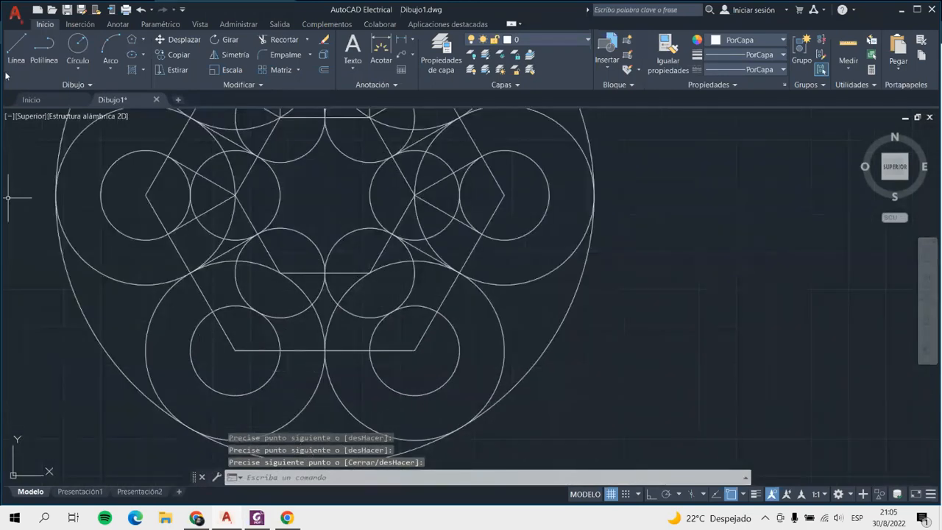
click(16, 53)
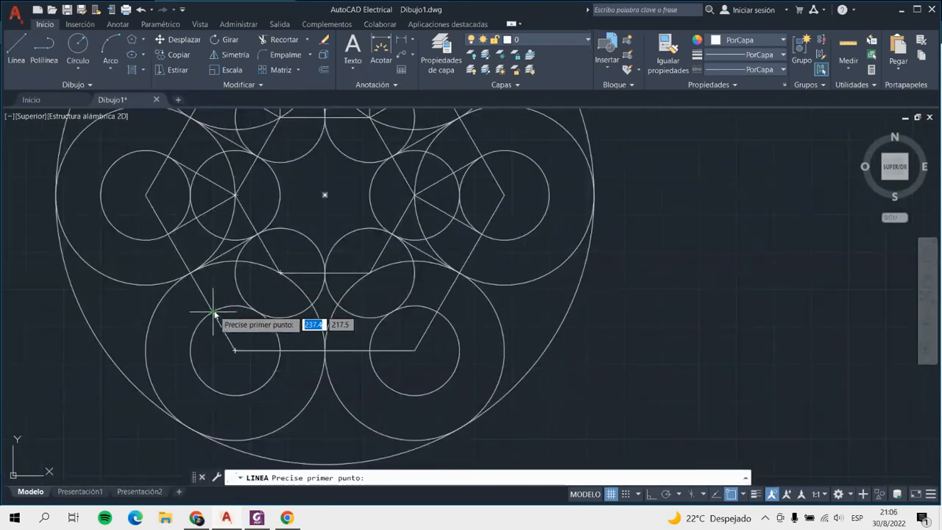
click(280, 273)
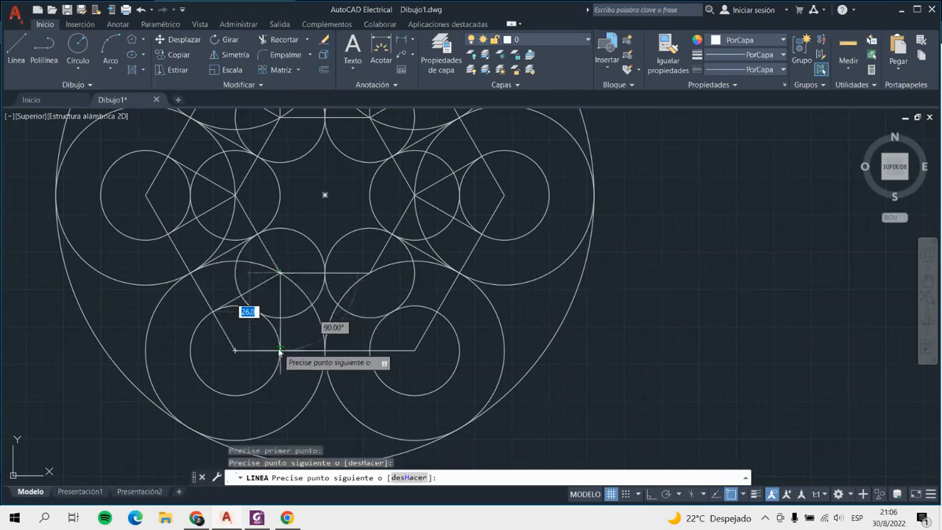
click(280, 350)
click(324, 356)
key(Return)
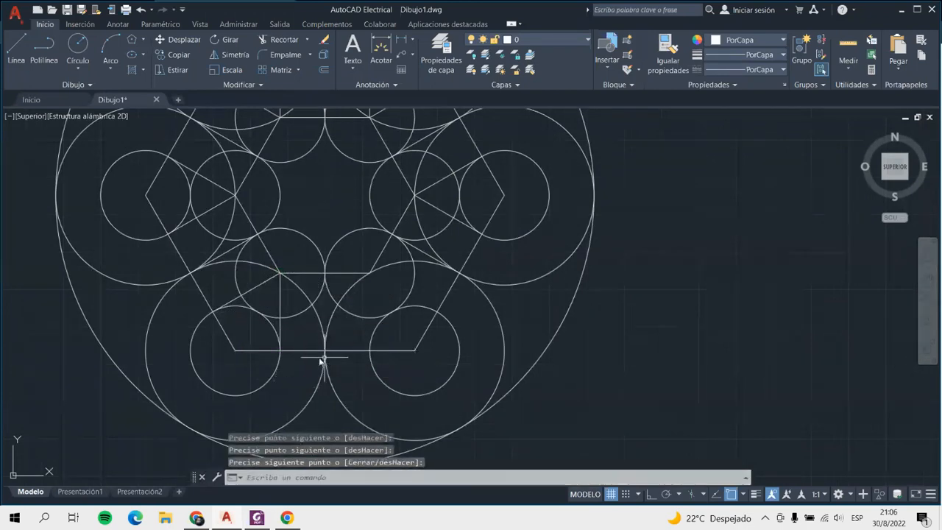
Draw a vertical line from the midpoint of the outer hexagon's bottom side to the midpoint of the inner hexagon's bottom side
click(12, 49)
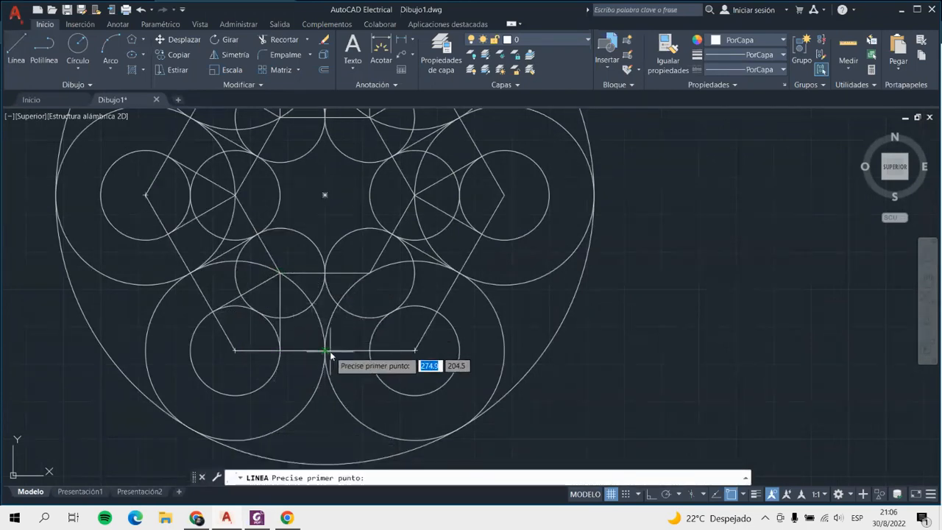
click(324, 350)
click(324, 273)
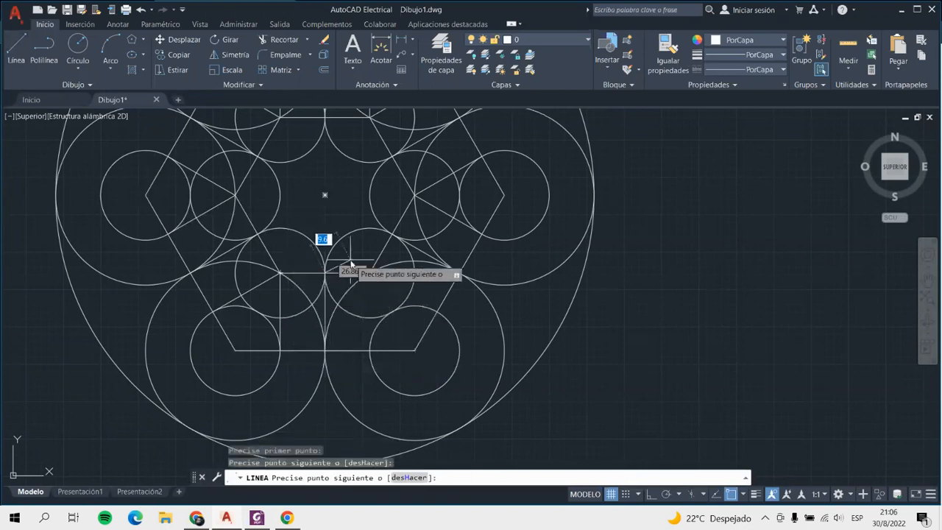
key(Return)
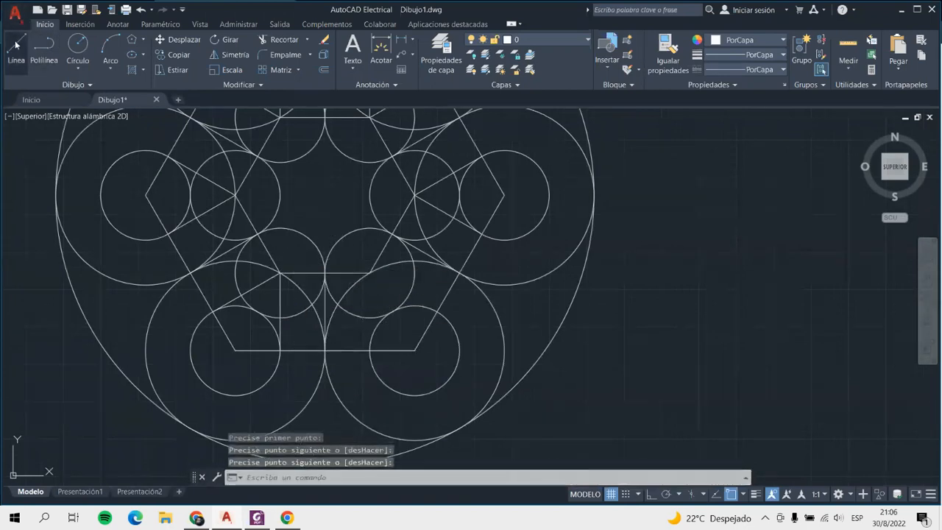
Connect the inner hexagon's lower-right vertex to the small circle's intersections with the outer hexagon's bottom and lower-right sides
click(14, 45)
click(370, 273)
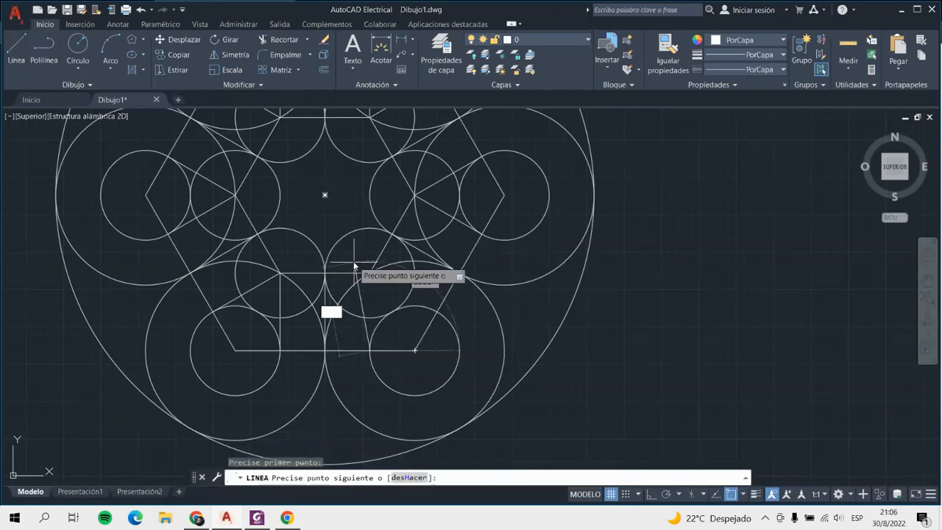
click(439, 313)
key(Return)
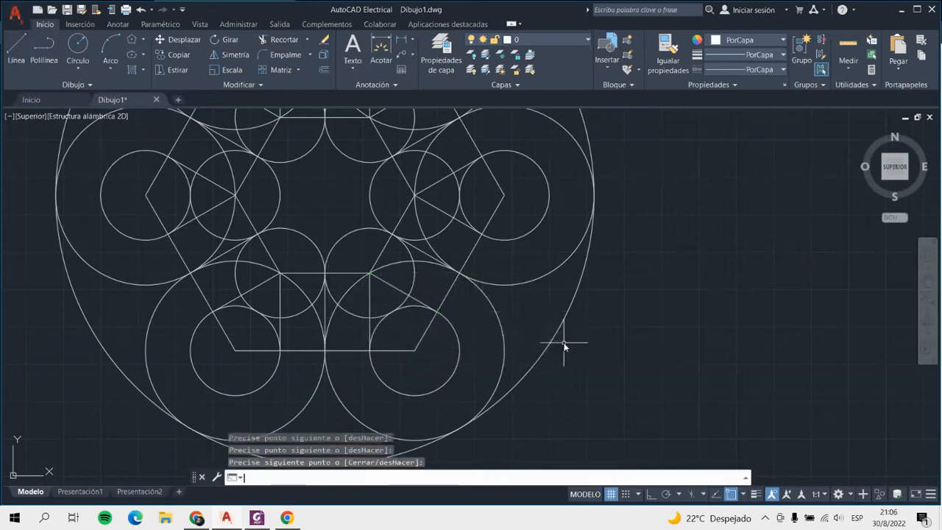
Delete both construction hexagons and the large circle enclosing the pattern
scroll(565, 346, down, 4)
scroll(458, 221, up, 2)
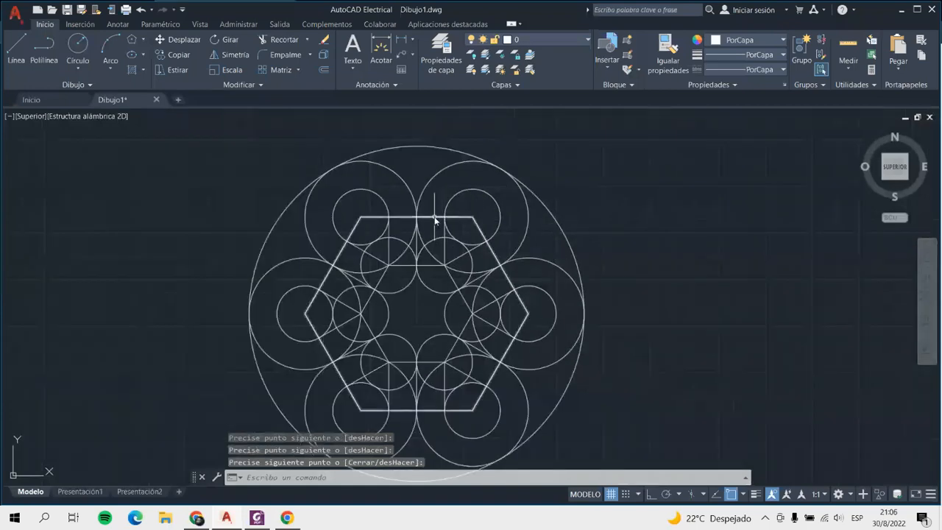
click(435, 218)
click(424, 265)
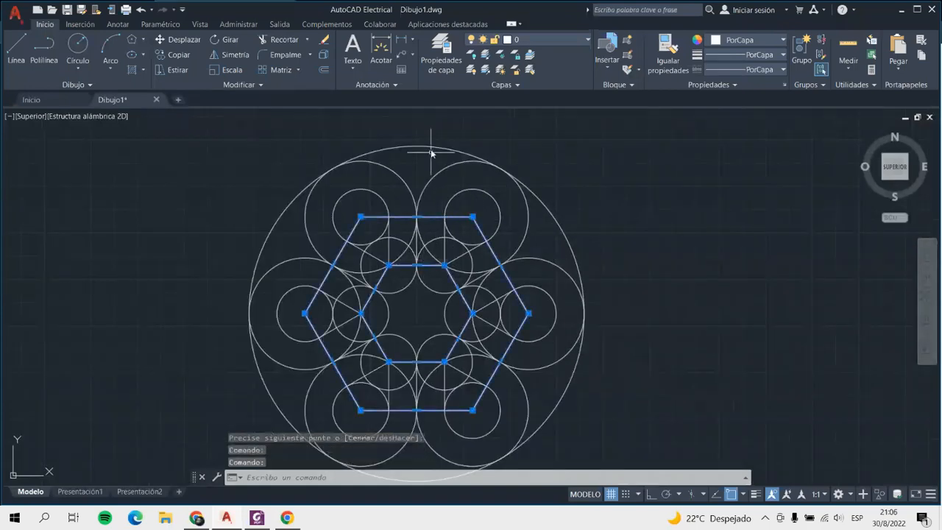
click(430, 147)
key(Delete)
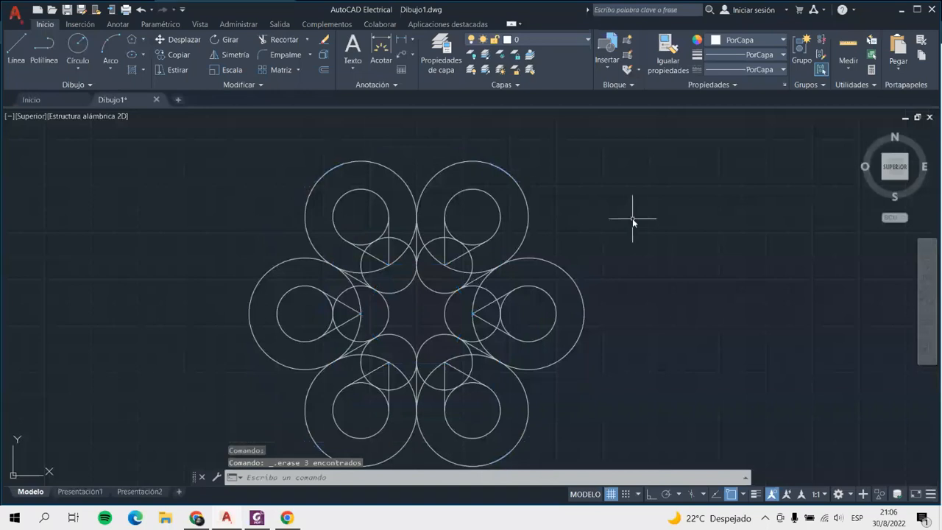
scroll(632, 218, down, 2)
click(286, 40)
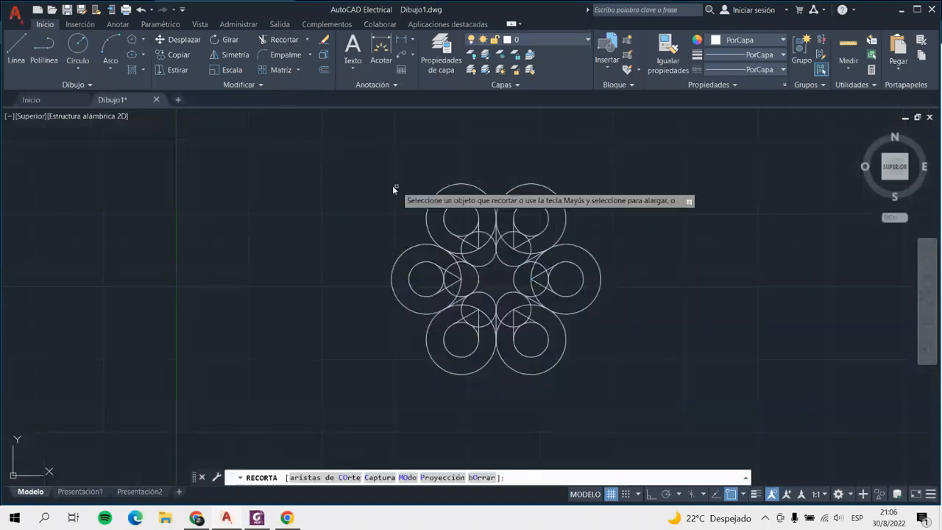
click(346, 157)
key(Escape)
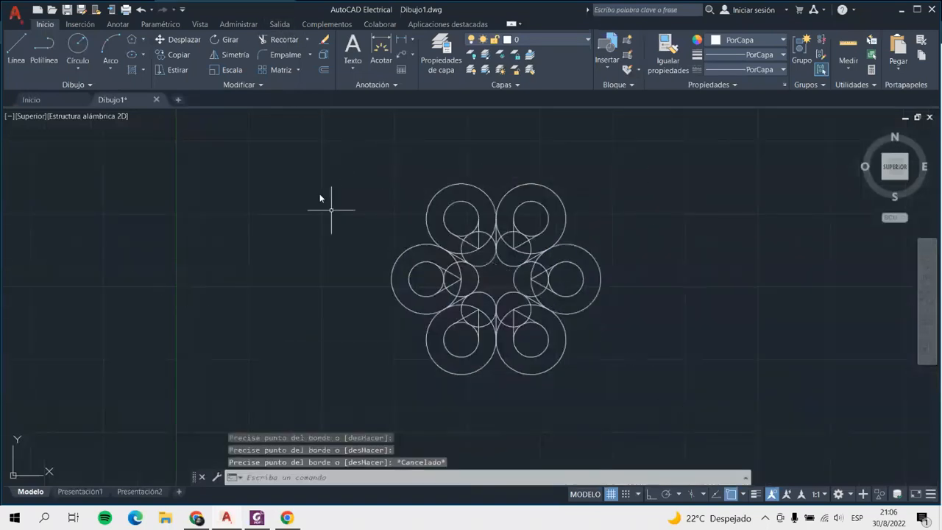
Select the whole pattern and trim the rightmost motif's overlapping circle arcs between and beside its two converging lines, leaving a teardrop outline
click(326, 152)
click(800, 401)
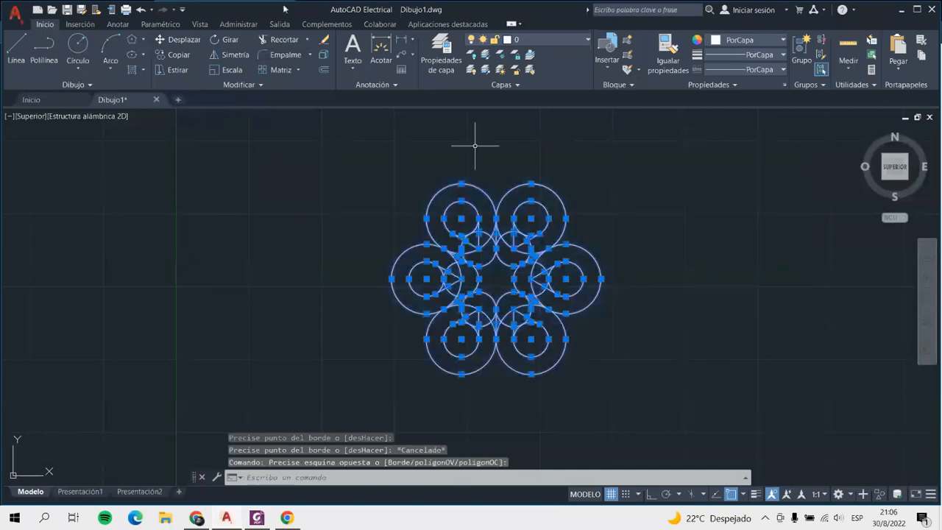
click(277, 39)
scroll(585, 299, up, 5)
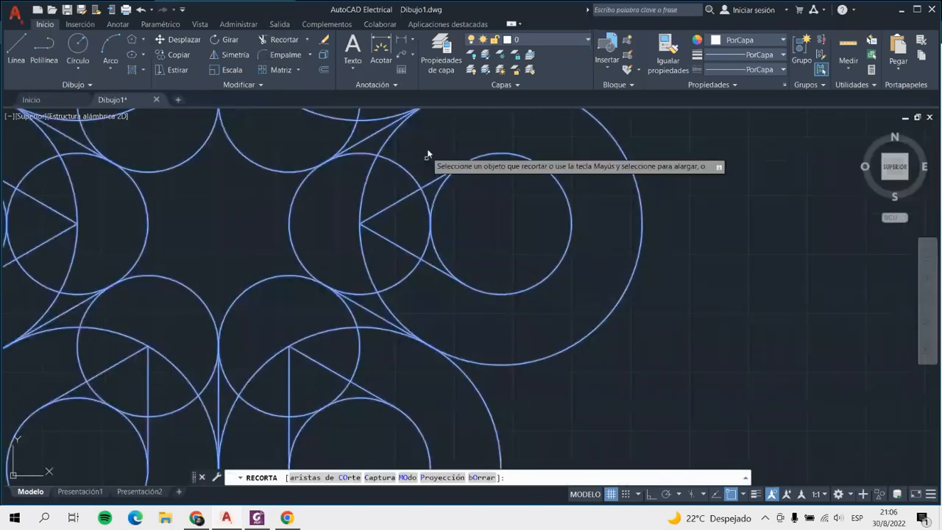
scroll(462, 229, down, 2)
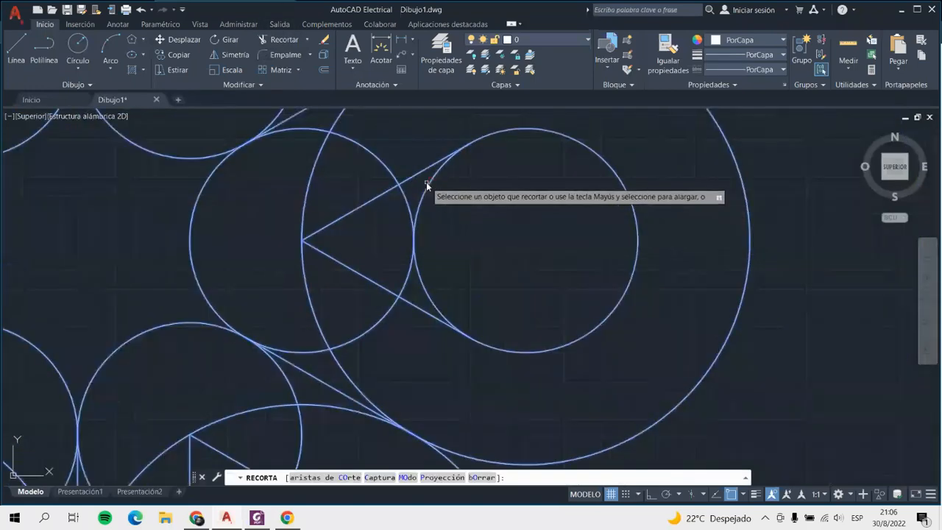
click(431, 182)
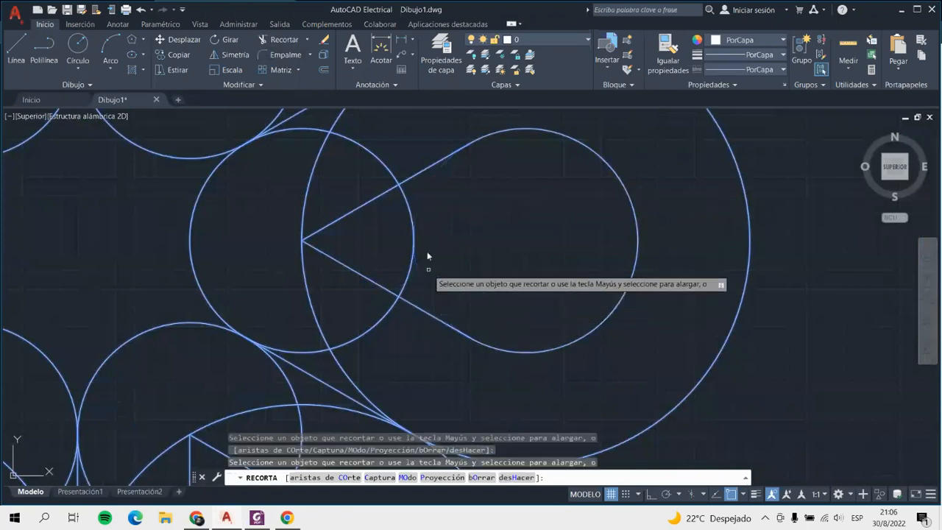
click(411, 214)
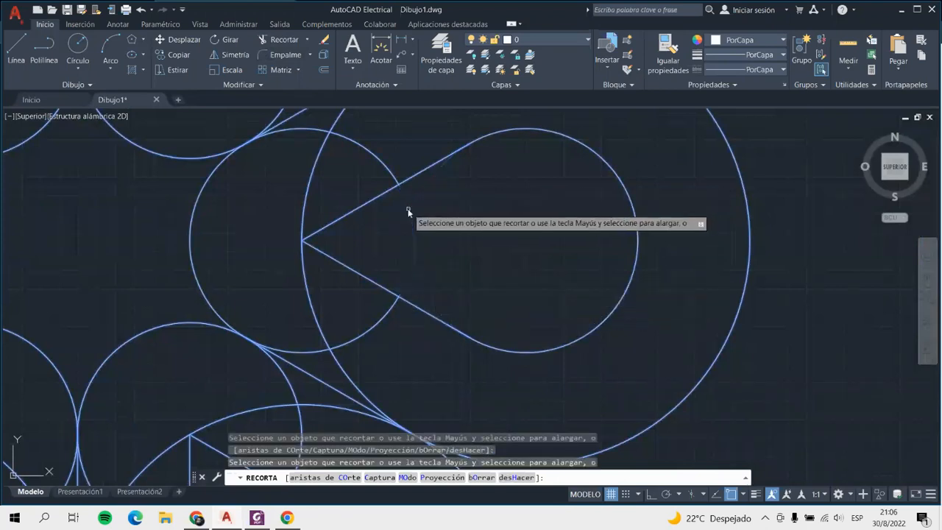
click(384, 324)
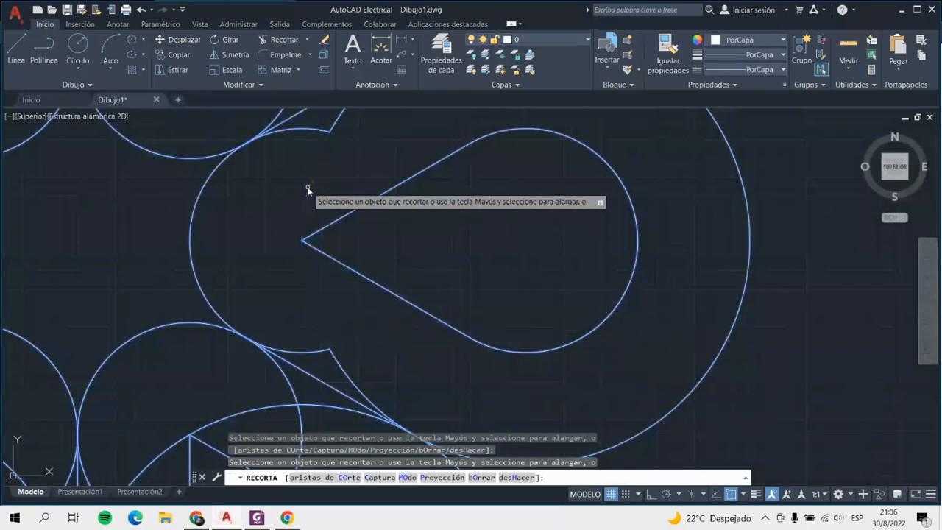
Trim the leftover arc stubs above and below the tip of the rightmost motif's teardrop, up to its outer tangent lines
click(310, 130)
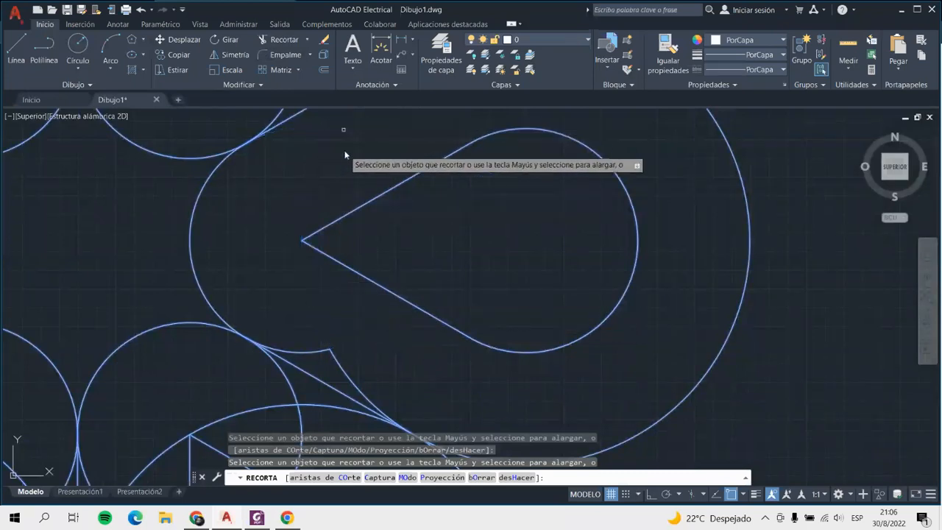
click(324, 352)
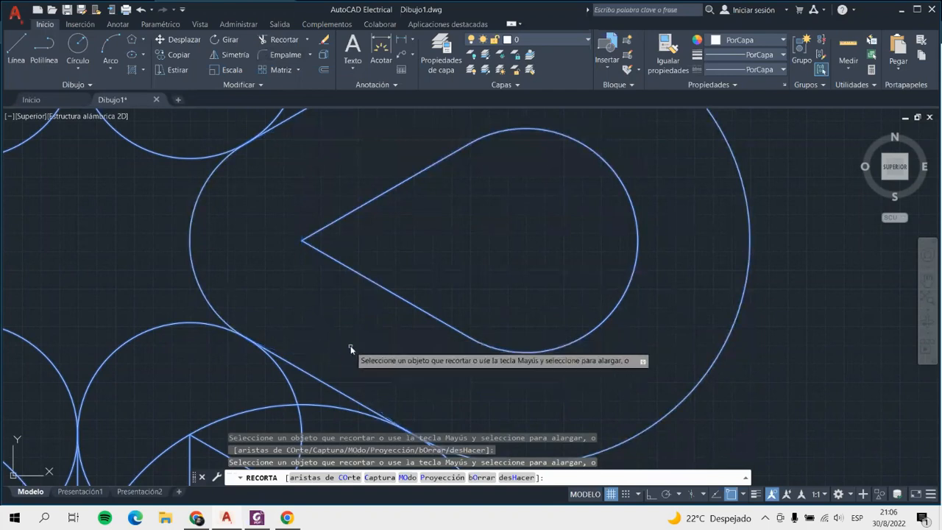
scroll(377, 293, down, 3)
Trim the overlapping small-circle arcs inside the upper-right motif between its two converging lines, leaving a teardrop outline
scroll(315, 238, up, 2)
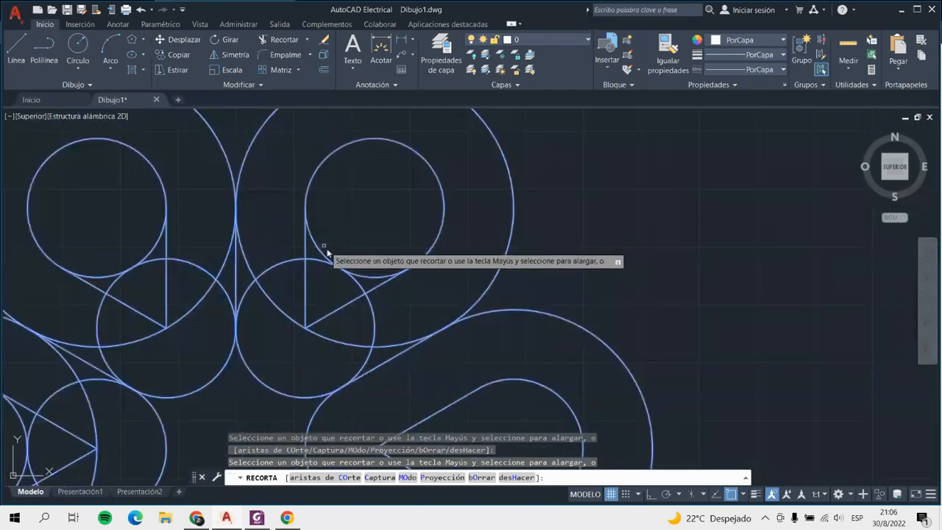
scroll(322, 257, up, 4)
click(322, 257)
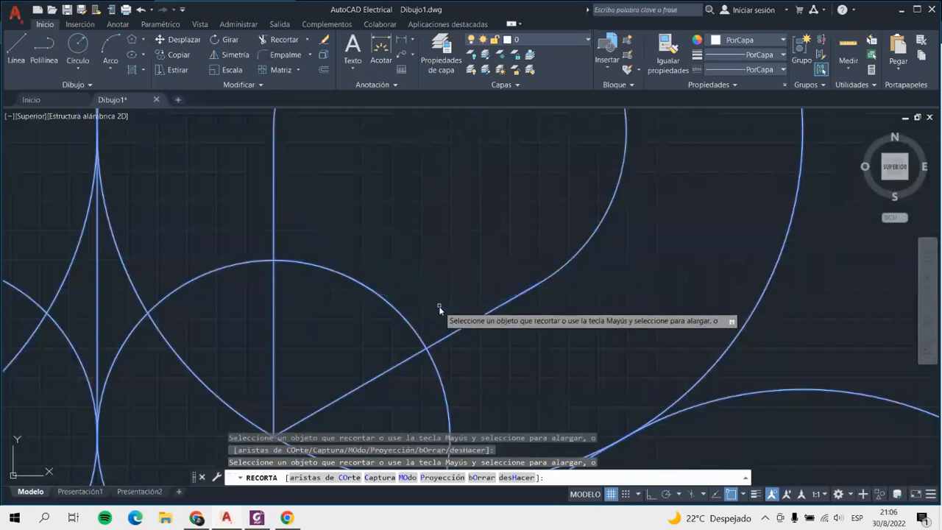
click(328, 267)
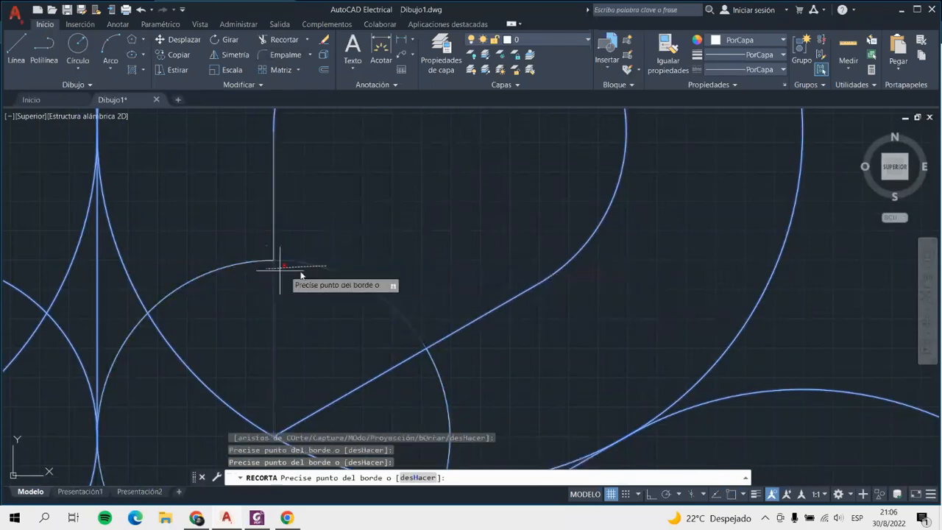
key(Return)
scroll(349, 327, down, 3)
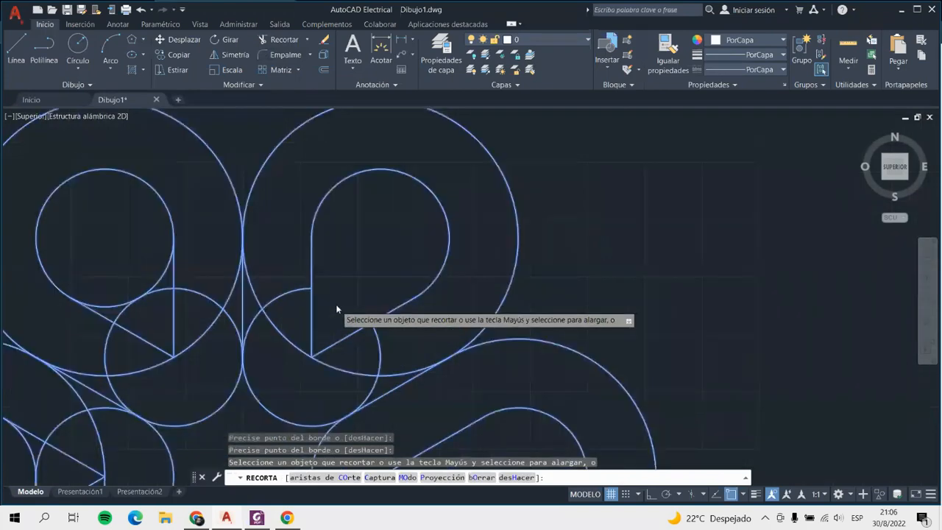
Trim the upper-right motif's remaining small-circle and large-circle arcs around the teardrop tip, including the stubs beside the outer tangent lines
scroll(336, 304, up, 2)
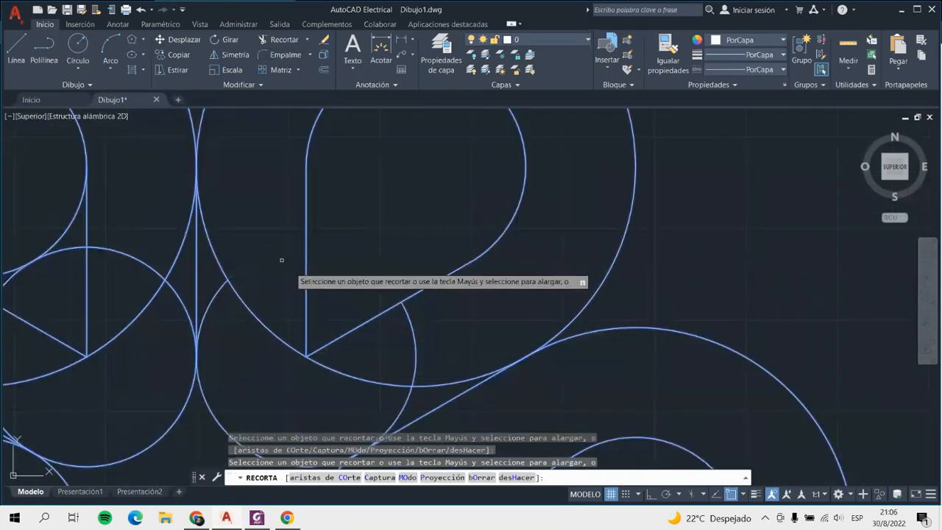
click(413, 353)
click(345, 379)
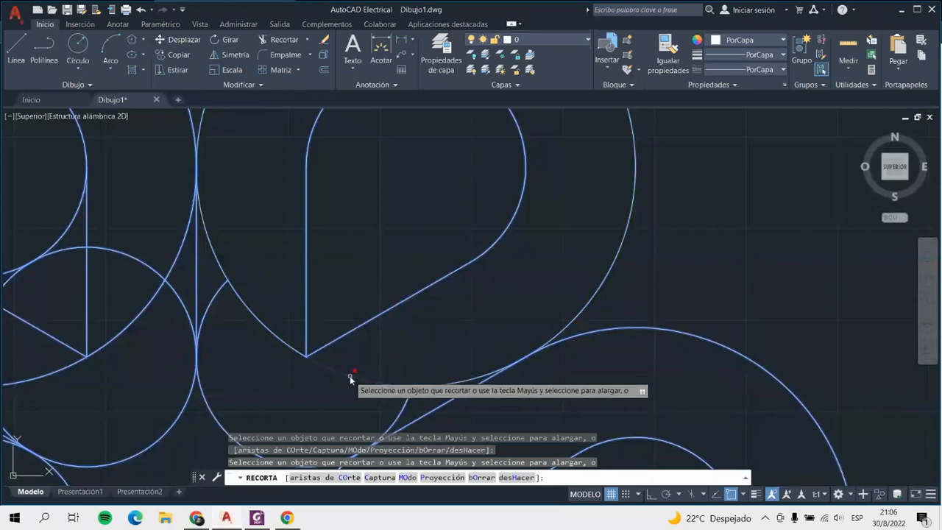
click(272, 329)
click(212, 242)
click(226, 282)
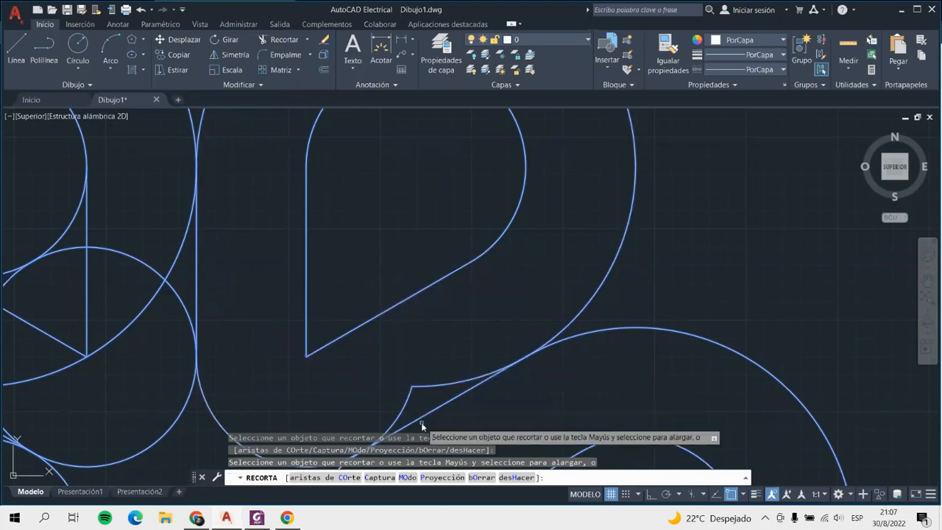
click(423, 383)
click(405, 406)
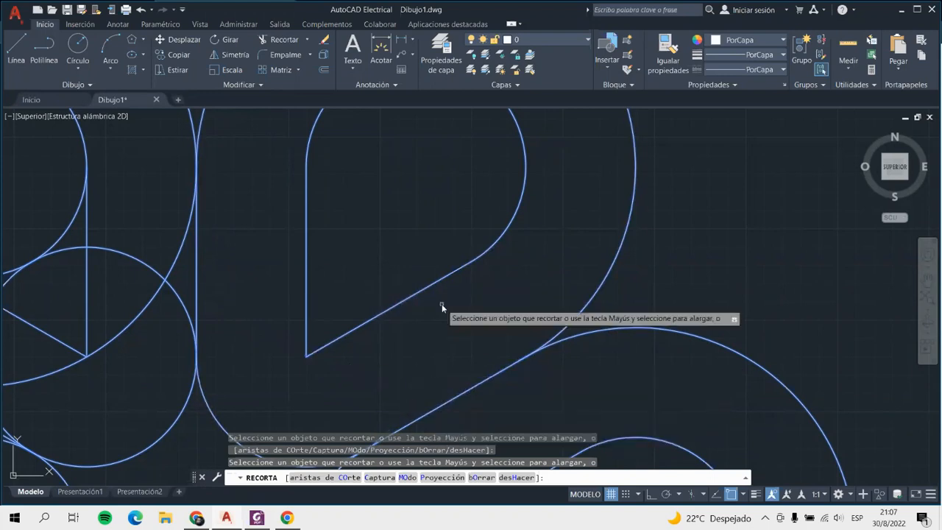
Trim the upper-left motif's inner circle arcs between its converging lines and the small-circle arc beside the vertical line
scroll(317, 312, down, 3)
scroll(320, 309, up, 2)
scroll(272, 282, up, 4)
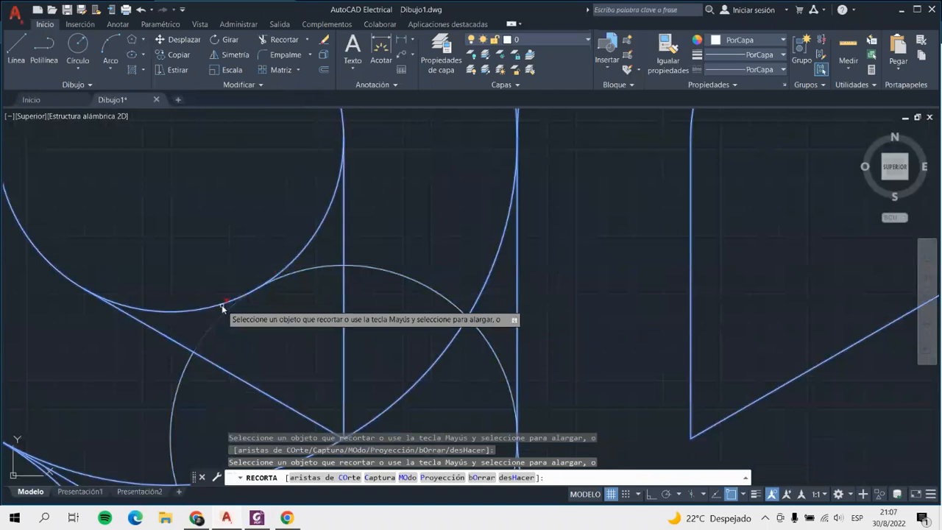
click(314, 234)
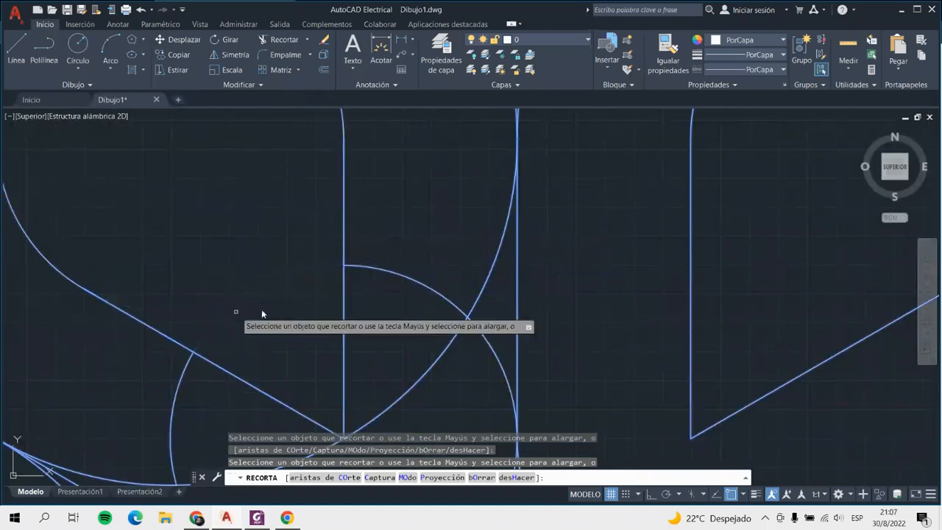
click(390, 272)
scroll(381, 279, down, 3)
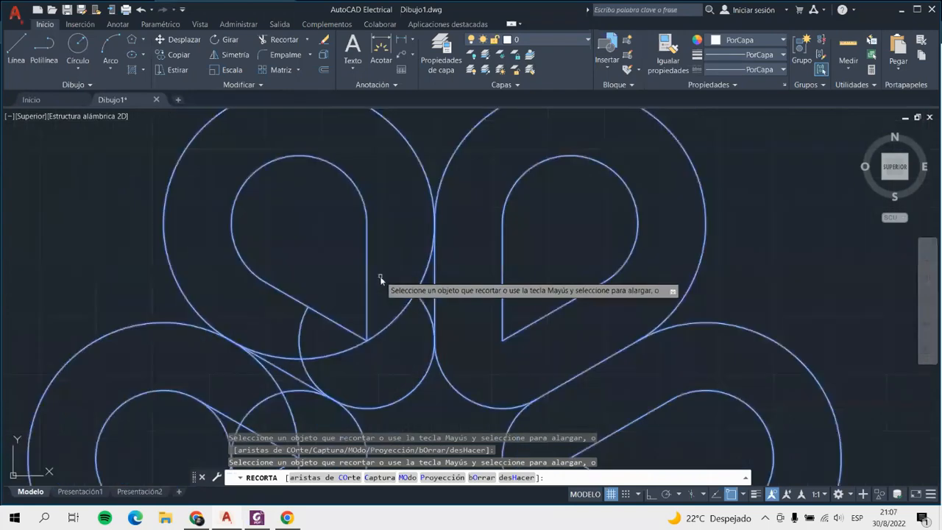
Trim the upper-left motif's large-circle arc below the teardrop and the small-circle remnants up to the outer tangent lines
click(301, 326)
click(341, 354)
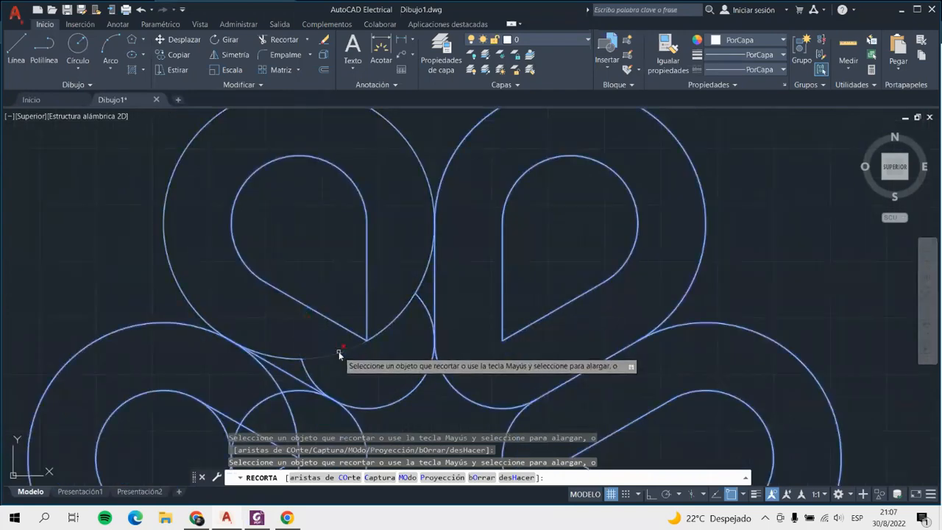
click(390, 327)
click(420, 284)
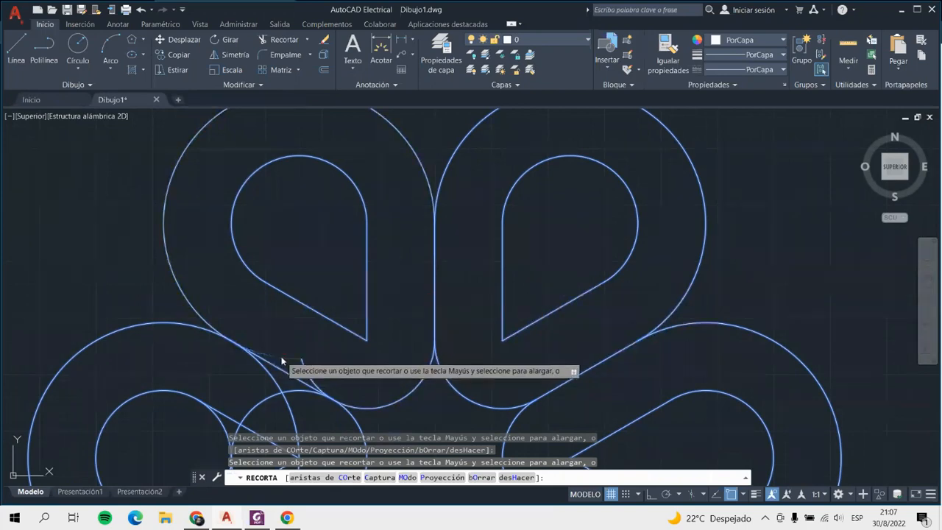
Trim the small-circle arcs that cross the leftmost motif's teardrop and the space beside its converging lines
scroll(291, 357, down, 5)
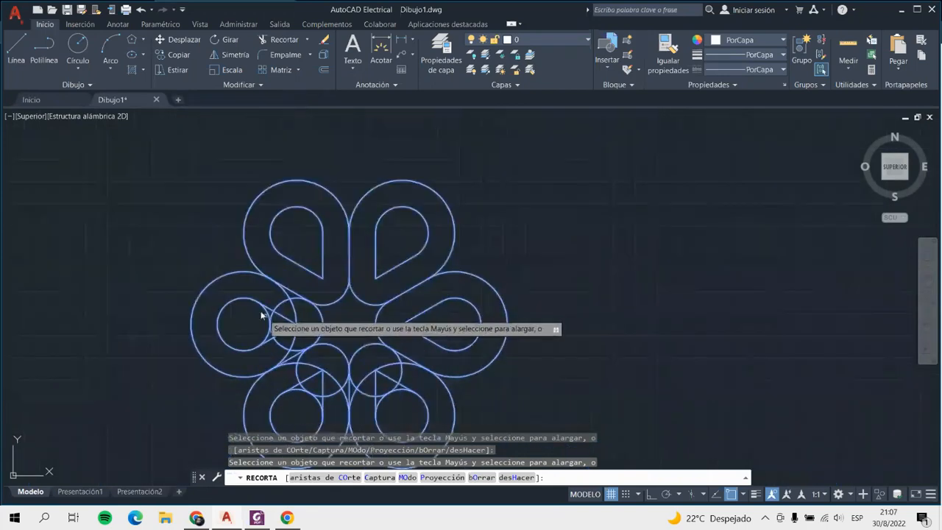
scroll(261, 315, up, 5)
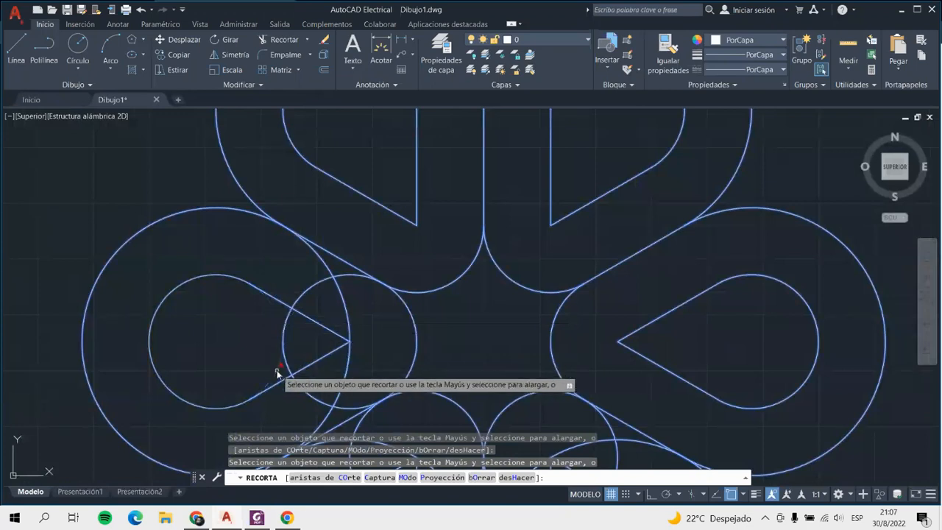
click(287, 324)
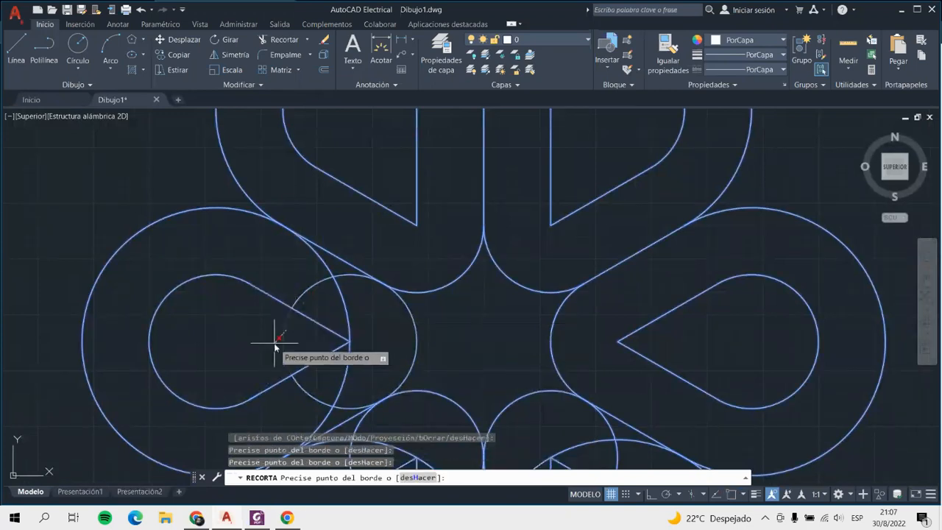
key(Return)
click(307, 298)
click(308, 399)
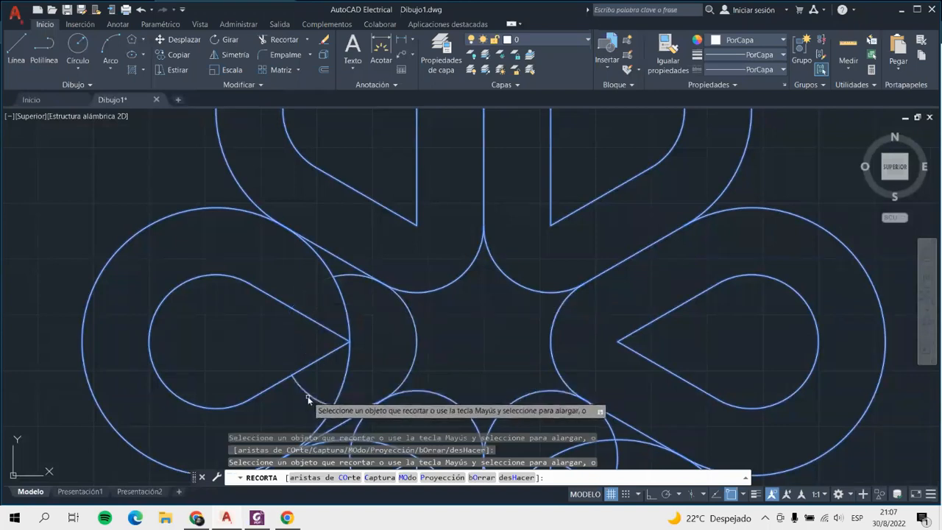
Trim the leftmost motif's large-circle arc around the teardrop tip and the leftover stubs beside the outer tangent lines
click(337, 301)
click(345, 366)
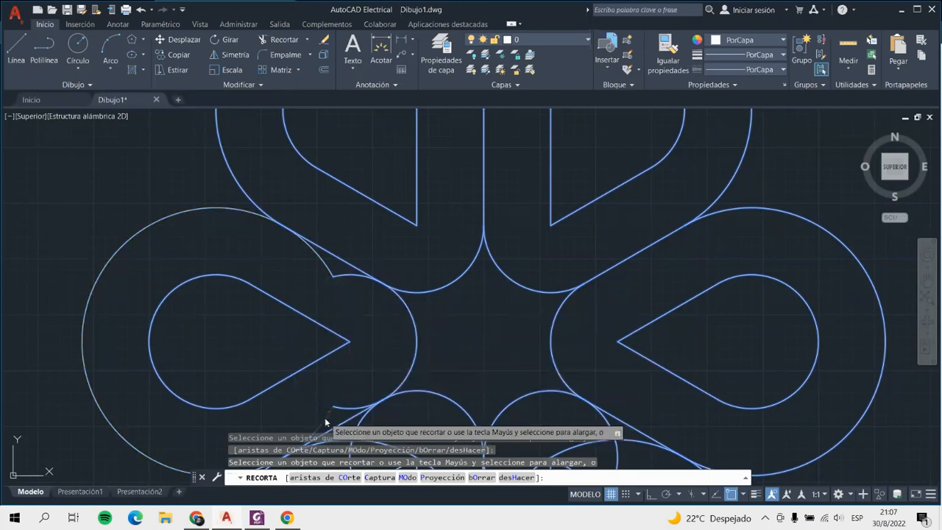
click(343, 405)
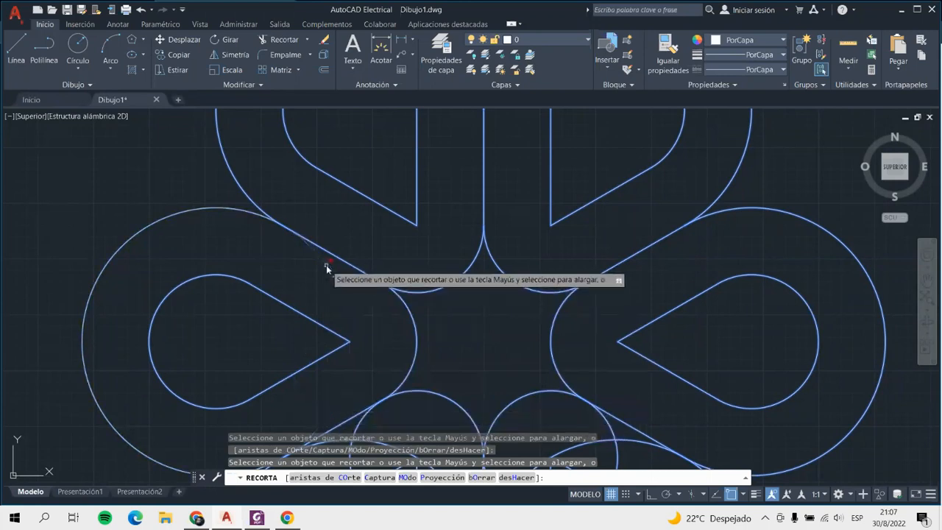
scroll(351, 298, down, 5)
Trim the lower-left motif's overlapping small-circle and large-circle arcs, leaving a clean teardrop inside a single outer outline
scroll(358, 332, up, 5)
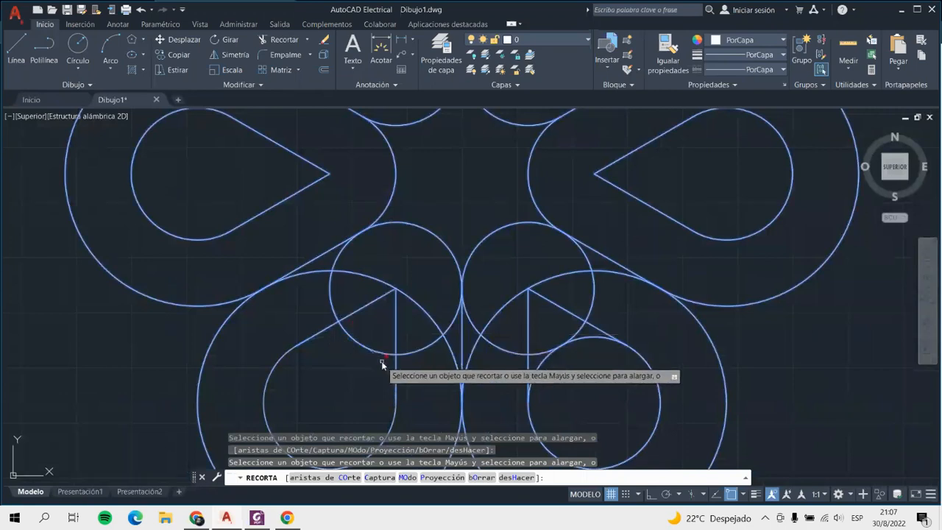
drag(355, 336, 369, 351)
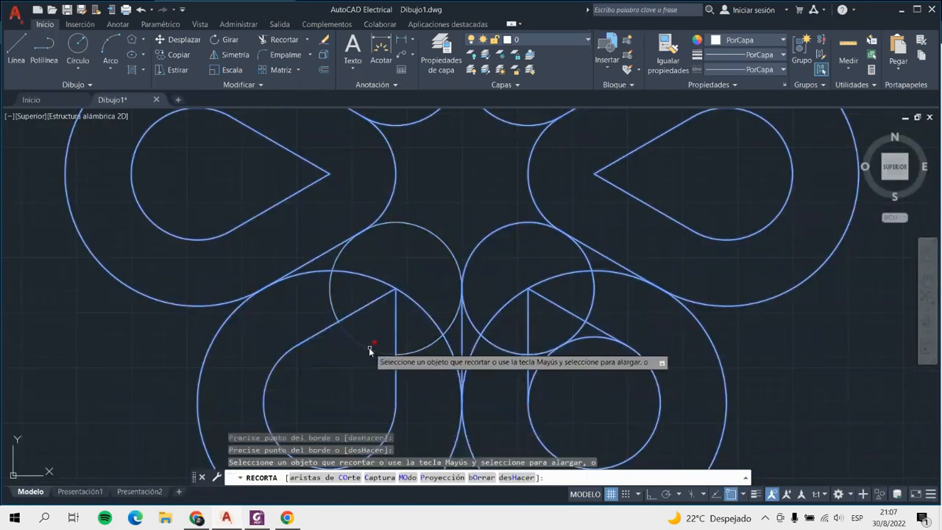
click(371, 352)
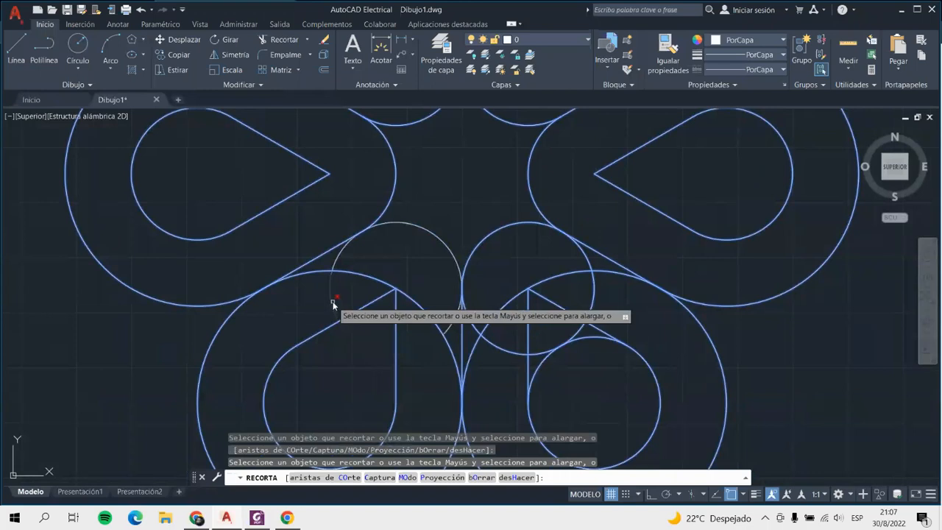
click(421, 310)
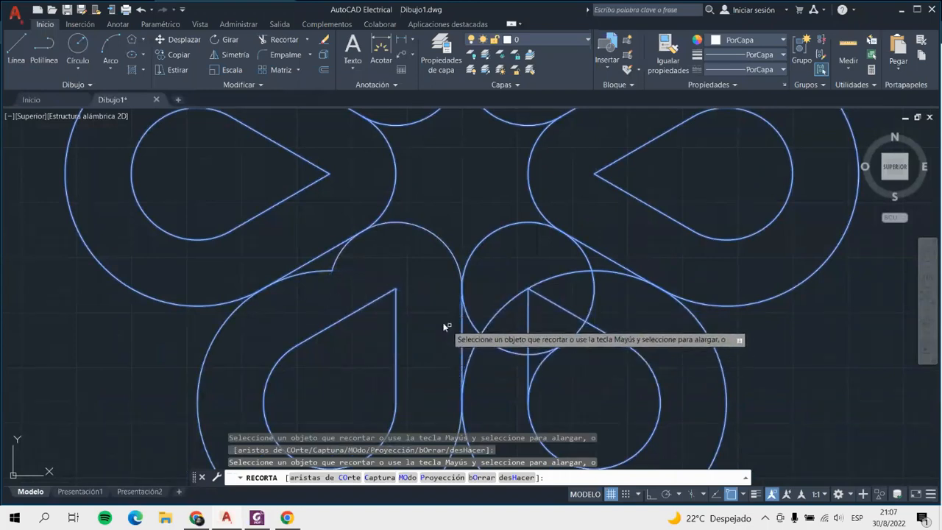
click(340, 262)
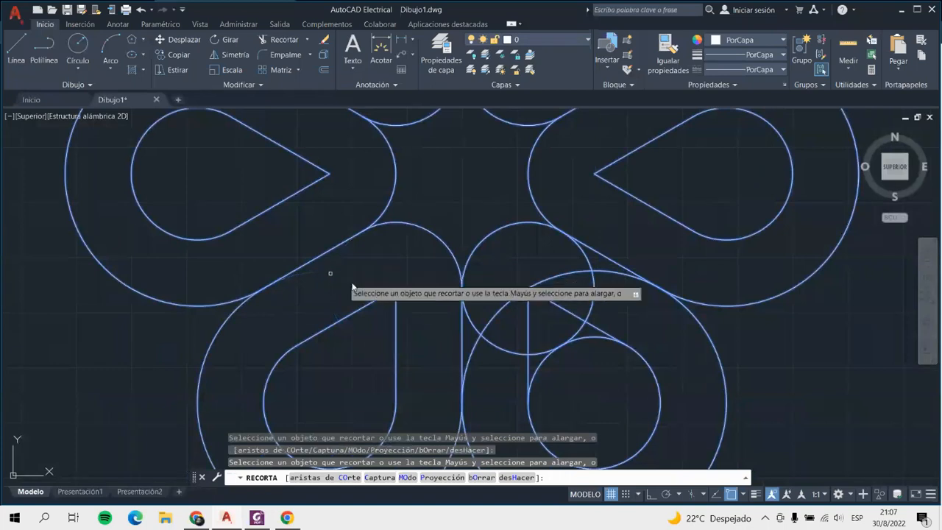
Trim the inner circle arc between the lower-right motif's converging lines and the small-circle arcs crossing its teardrop
scroll(582, 368, up, 3)
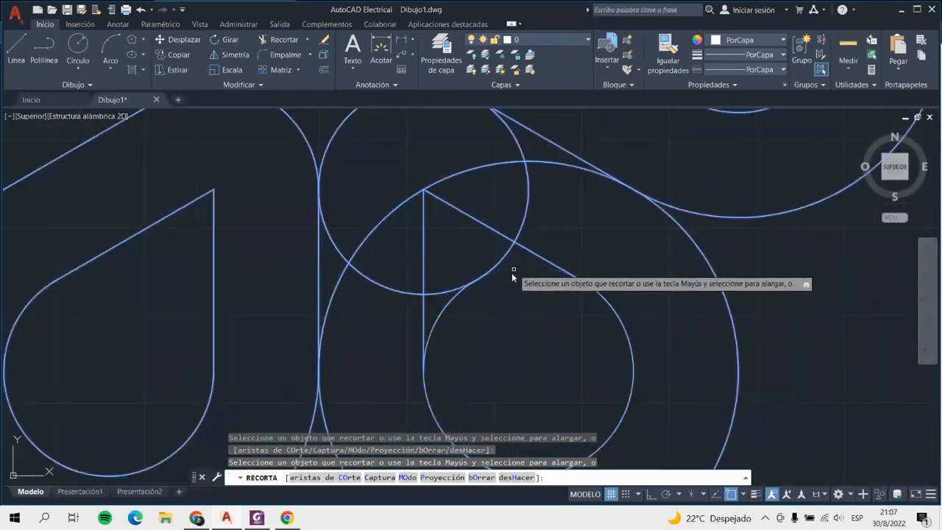
click(453, 311)
click(458, 293)
click(524, 229)
click(385, 282)
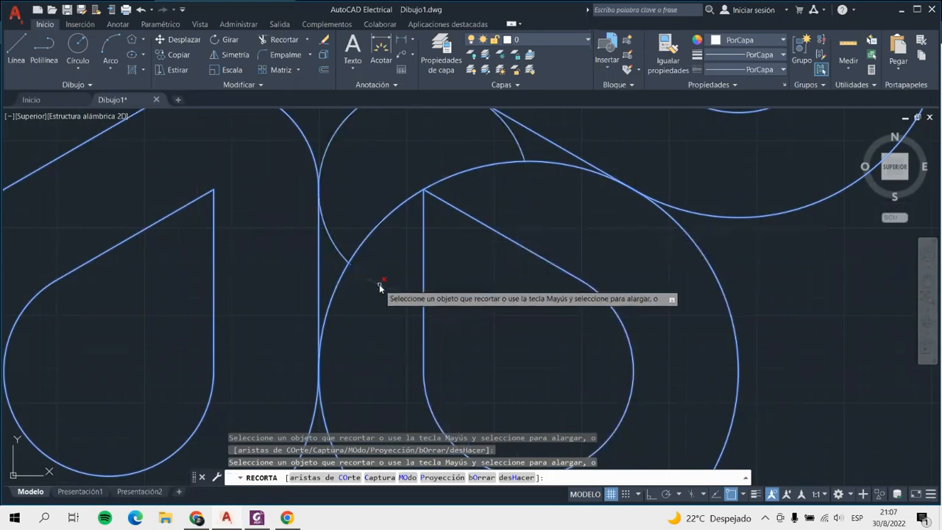
Trim the lower-right motif's large-circle arc around the teardrop tip and the remaining stubs, and end the trimming
click(391, 216)
click(464, 174)
click(518, 142)
click(545, 162)
click(339, 258)
scroll(368, 268, down, 5)
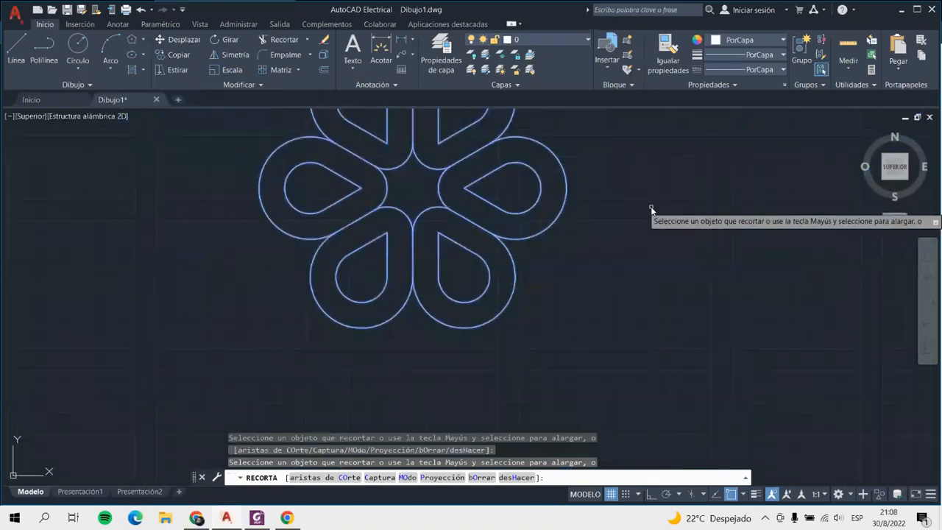
key(Return)
scroll(658, 215, down, 3)
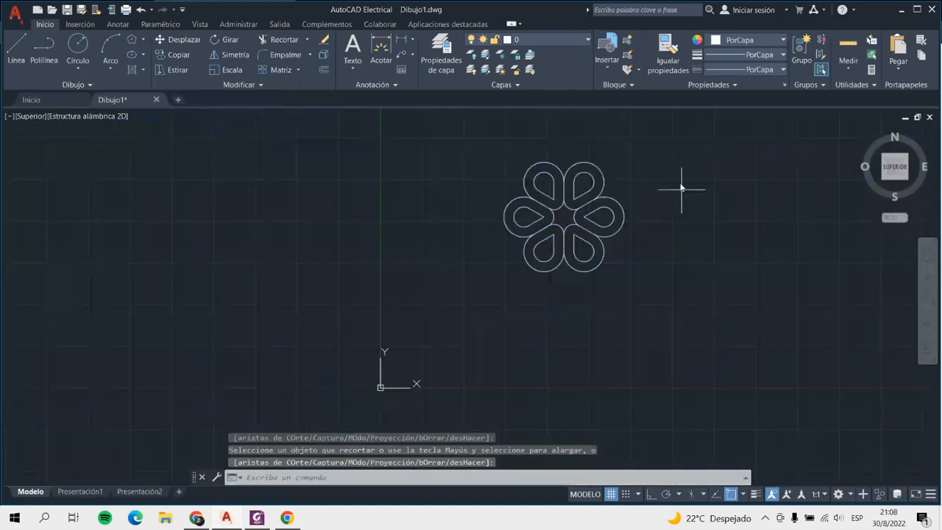
scroll(681, 181, up, 3)
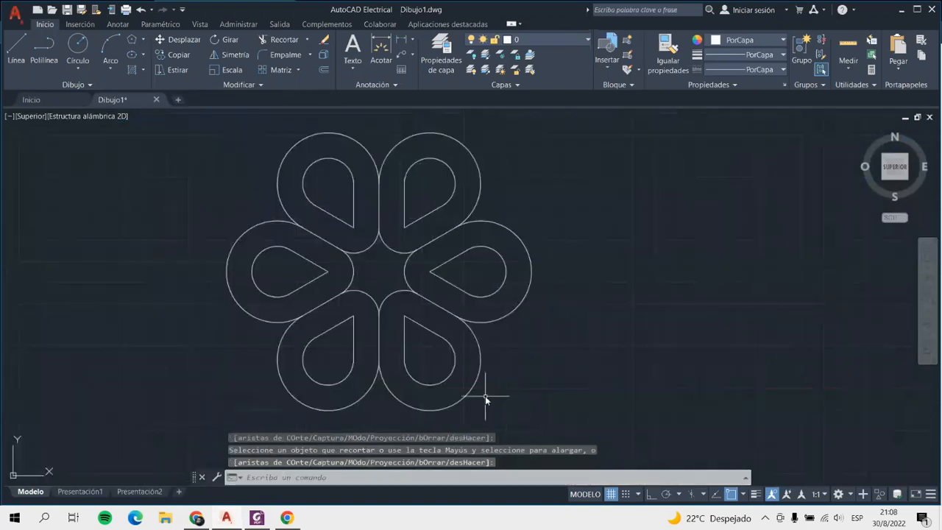
scroll(243, 384, down, 1)
scroll(331, 294, up, 1)
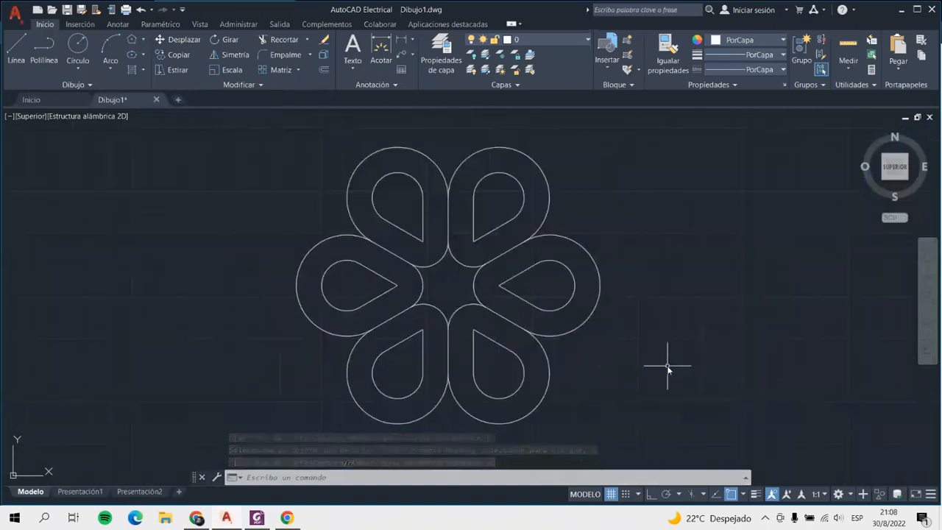
Switch to the exercise PDF in Foxit PhantomPDF and look over exercise 2.3 Trama and the exercises before it, back to 1.2
click(255, 519)
scroll(545, 279, down, 3)
scroll(534, 293, down, 4)
scroll(441, 316, up, 3)
scroll(417, 327, up, 6)
scroll(421, 329, down, 3)
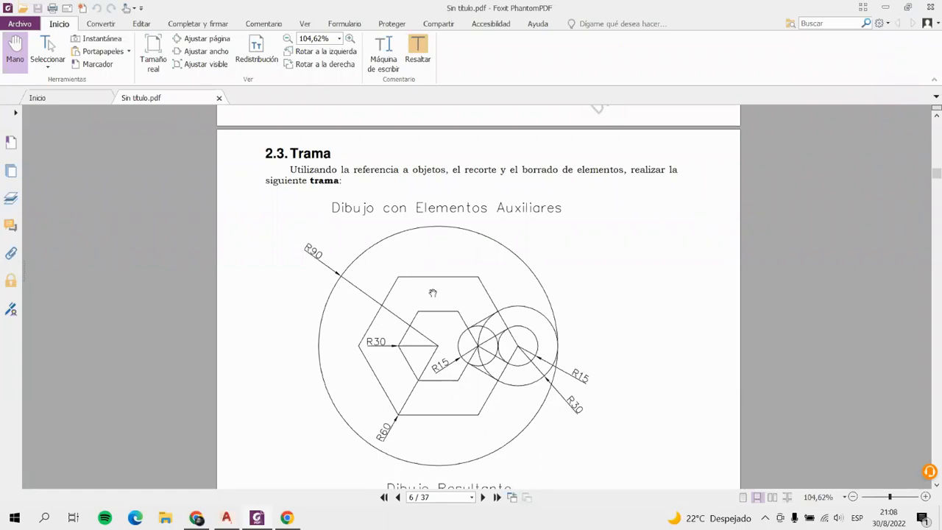
scroll(445, 392, up, 6)
scroll(445, 392, up, 10)
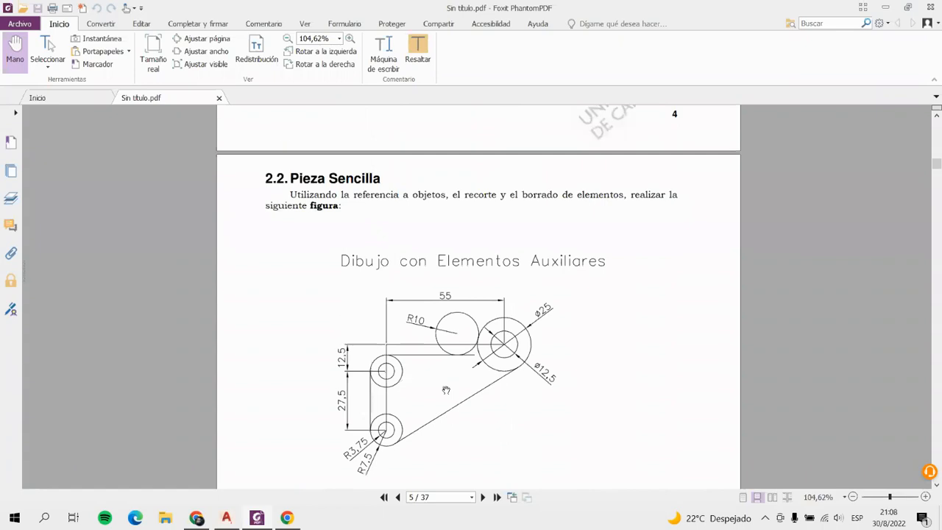
scroll(452, 394, up, 5)
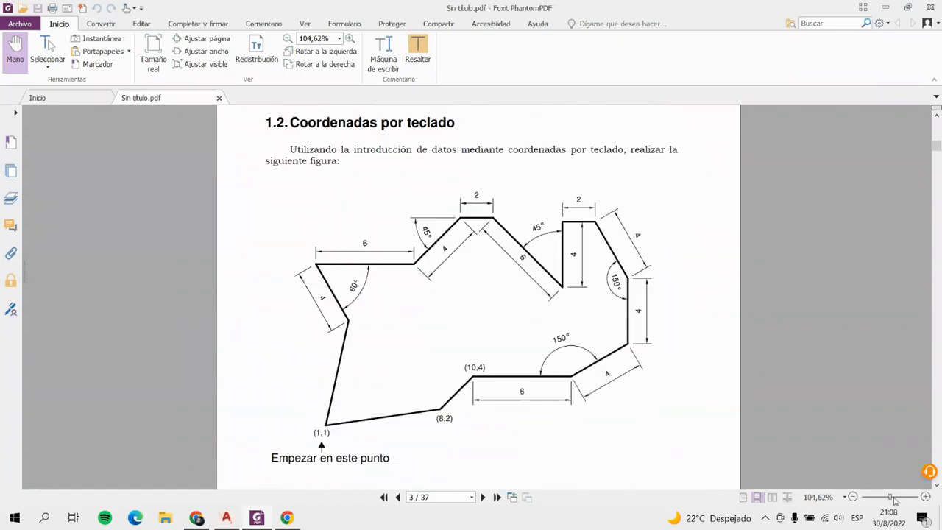
Examine the lengths, angles and starting coordinates of the exercise 1.2 Coordenadas por teclado figure in the PDF at different magnifications
drag(893, 499, 897, 500)
scroll(519, 329, down, 5)
scroll(521, 329, up, 2)
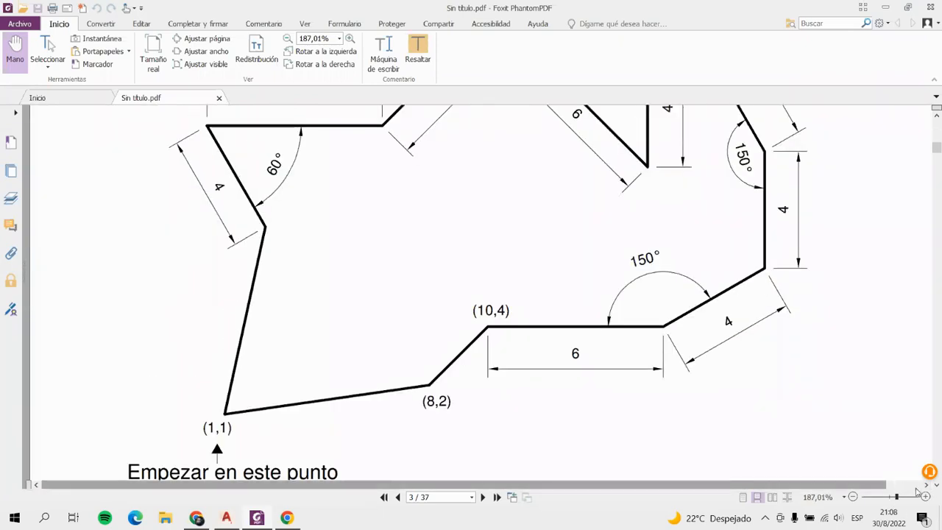
drag(897, 500, 894, 500)
scroll(398, 379, up, 5)
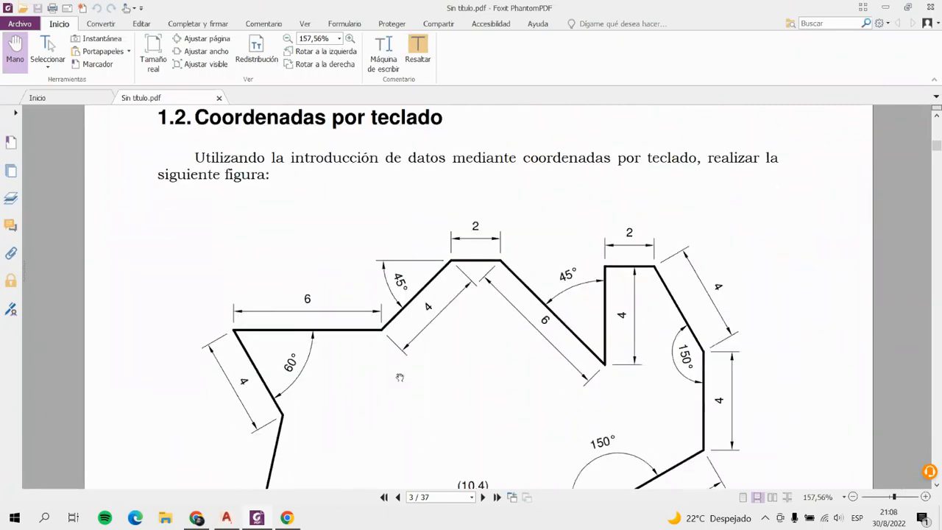
scroll(396, 378, down, 3)
drag(894, 500, 892, 500)
scroll(531, 368, up, 2)
scroll(531, 368, down, 1)
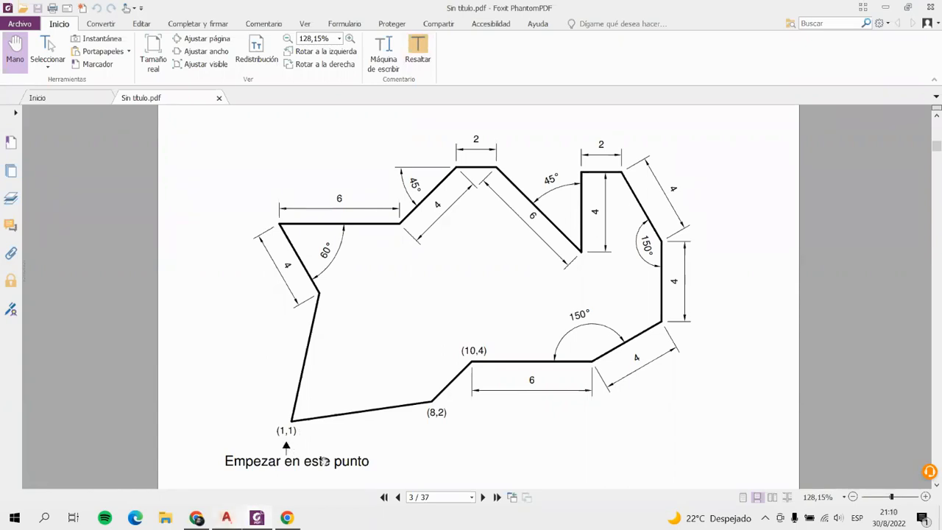
Switch to AutoCAD and erase the entire finished pattern from the drawing
click(230, 520)
scroll(418, 308, down, 5)
click(358, 211)
click(580, 390)
key(Delete)
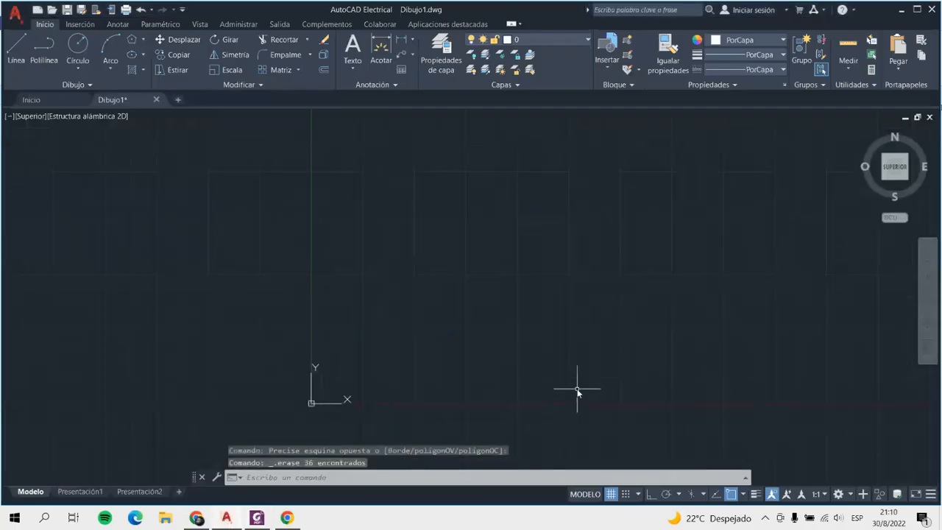
Draw a line from absolute point 1,1 to a next point at relative offset 8,2
click(12, 57)
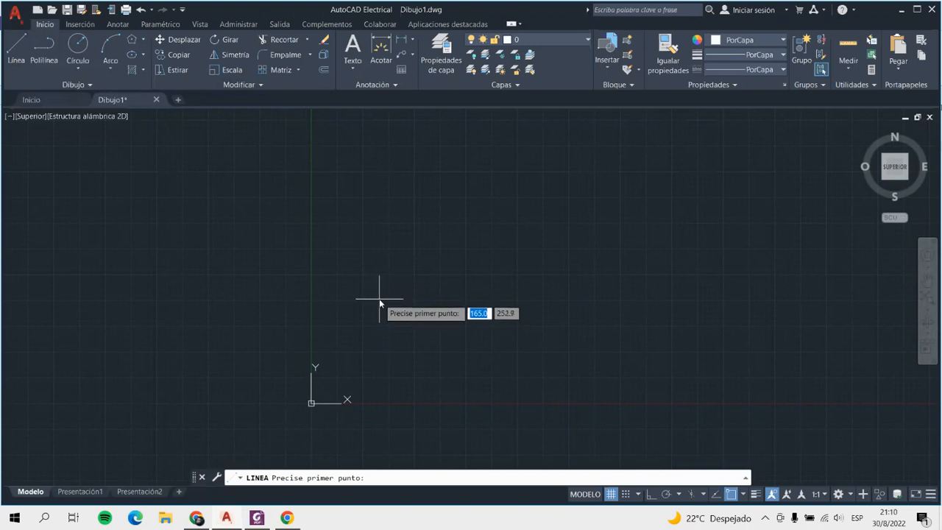
text(1)
key(Tab)
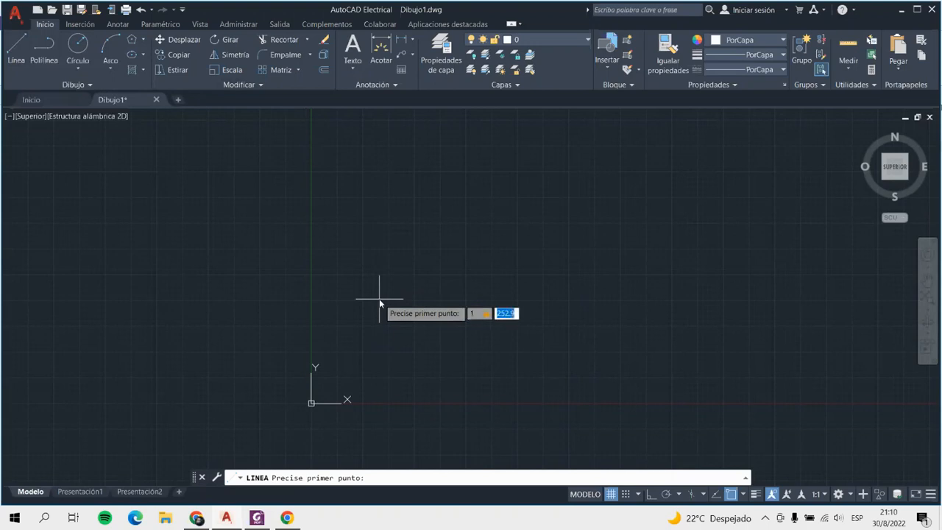
text(1)
key(Return)
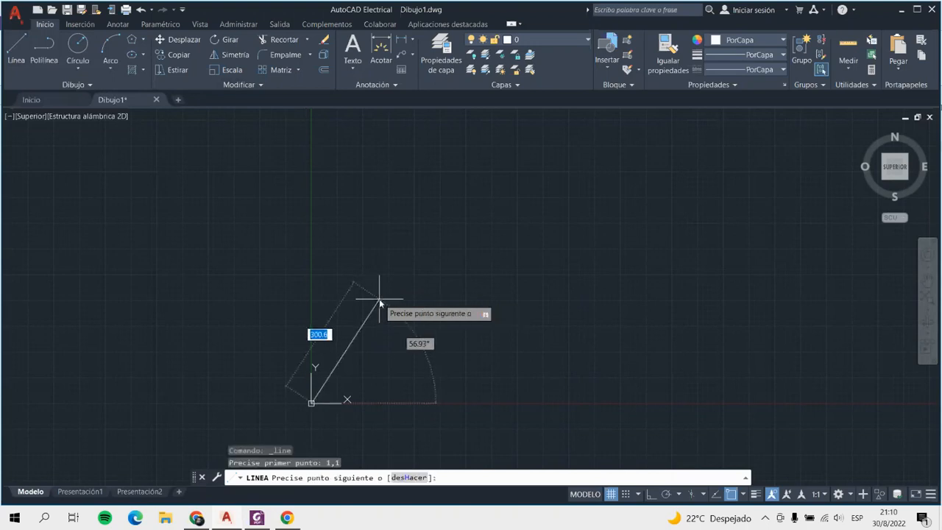
scroll(324, 423, up, 12)
scroll(300, 445, up, 9)
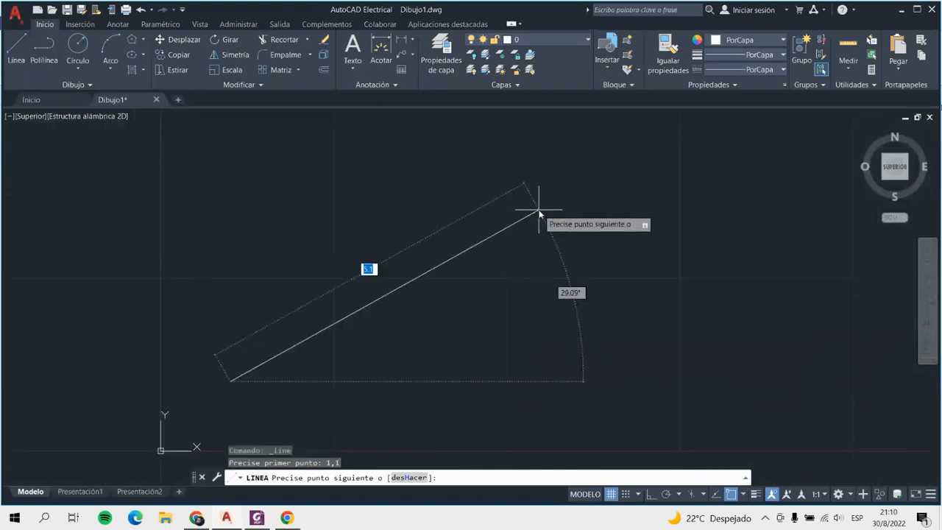
text(8)
key(Tab)
text(2)
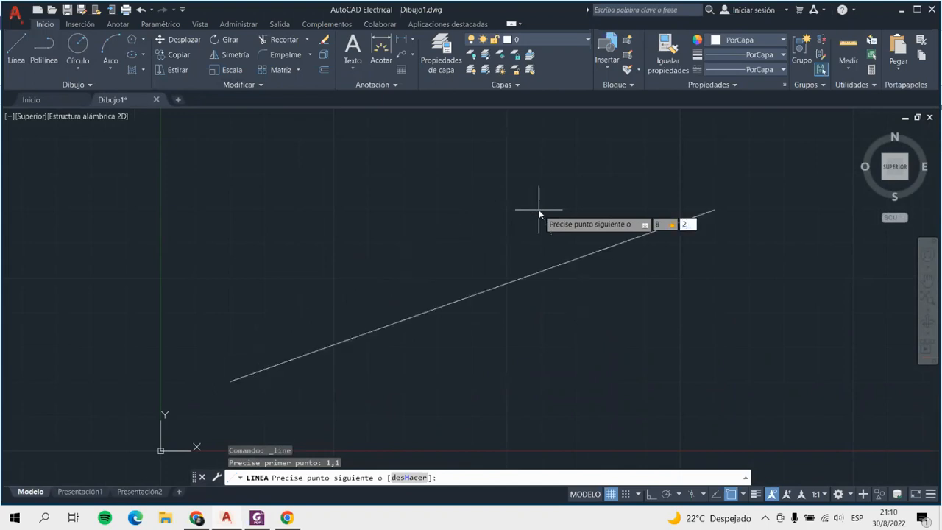
key(Return)
Continue the line with a segment at relative offset 10,4 and end the Line command
scroll(564, 236, down, 6)
scroll(618, 218, up, 2)
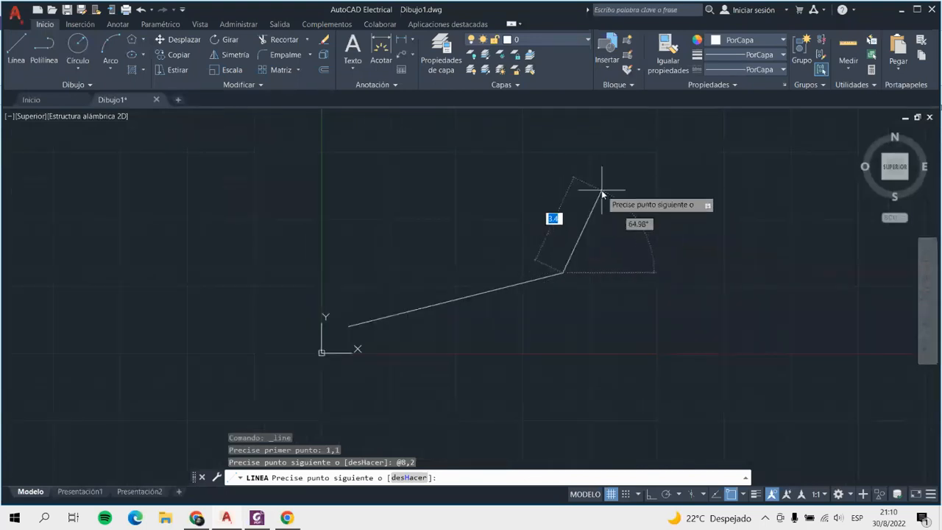
text(10)
key(Tab)
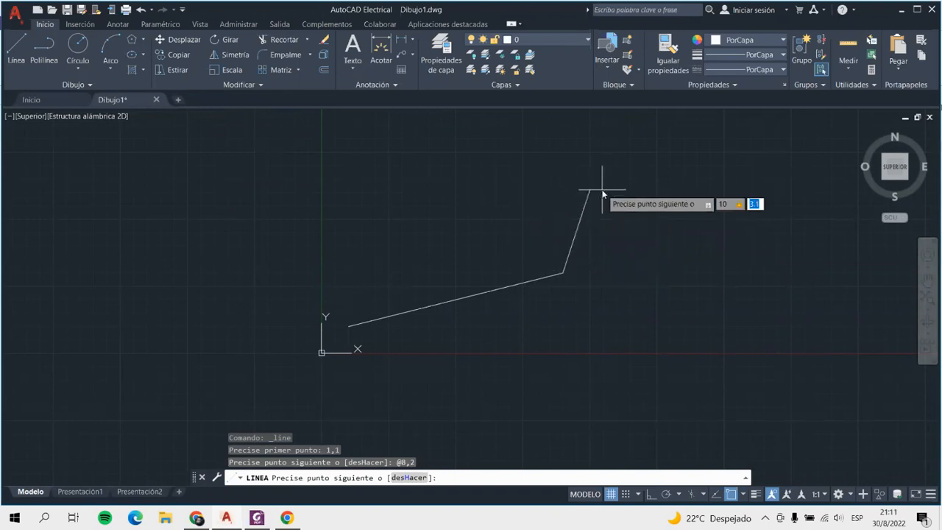
text(4)
key(Return)
key(Return)
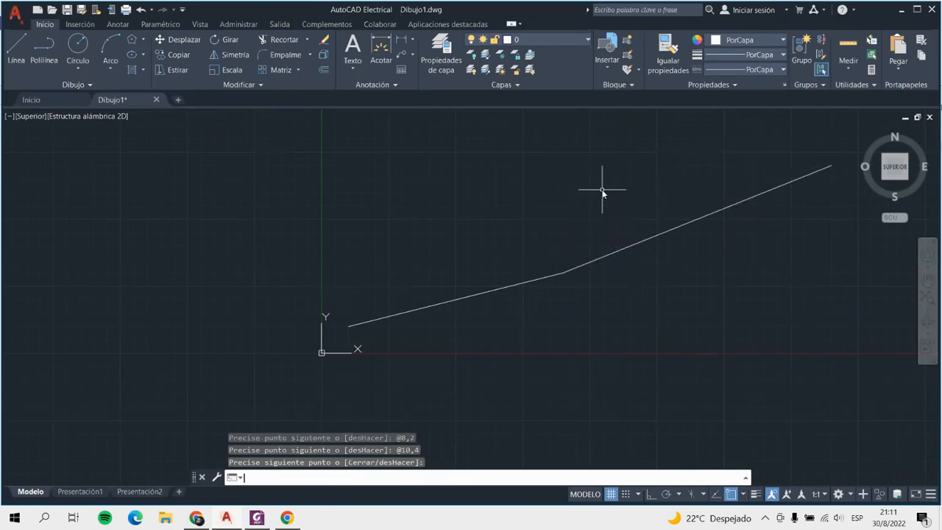
Erase the second, steeper line segment, keeping the first one from 1,1
scroll(604, 189, down, 4)
scroll(642, 204, up, 4)
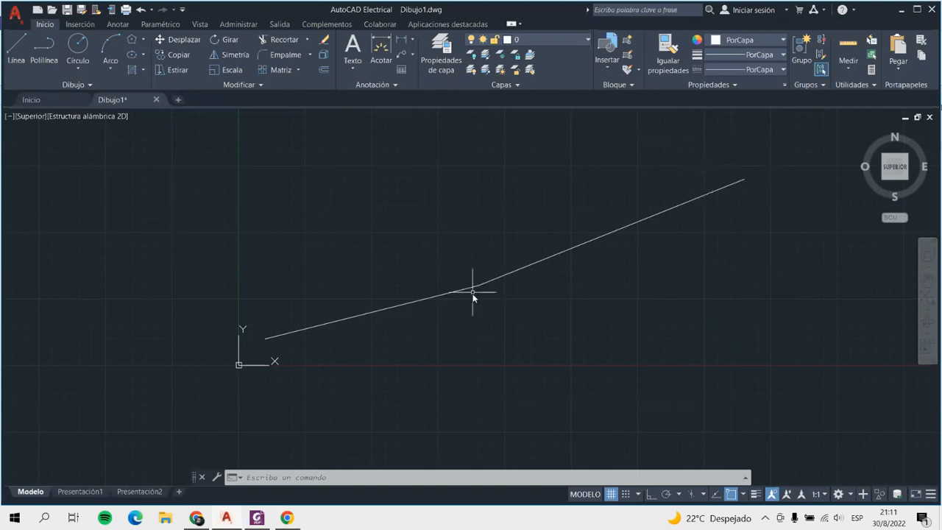
click(632, 225)
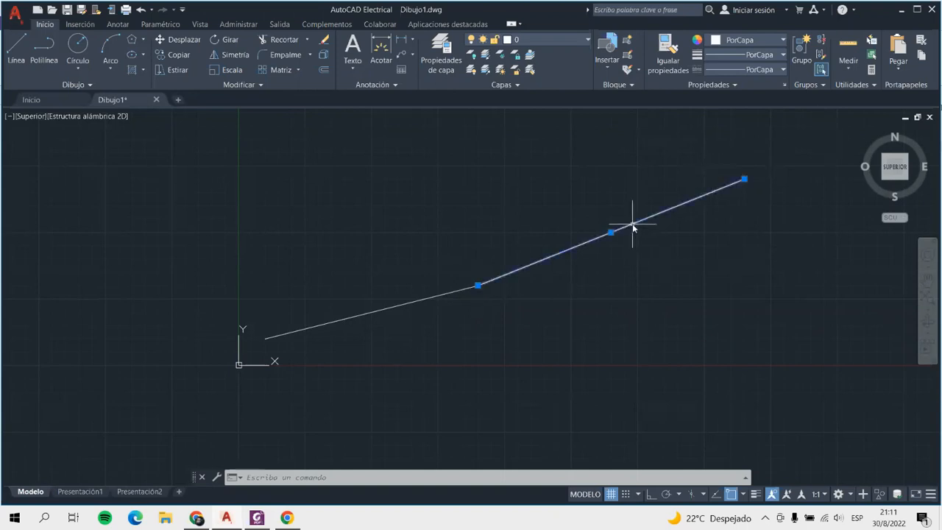
key(Delete)
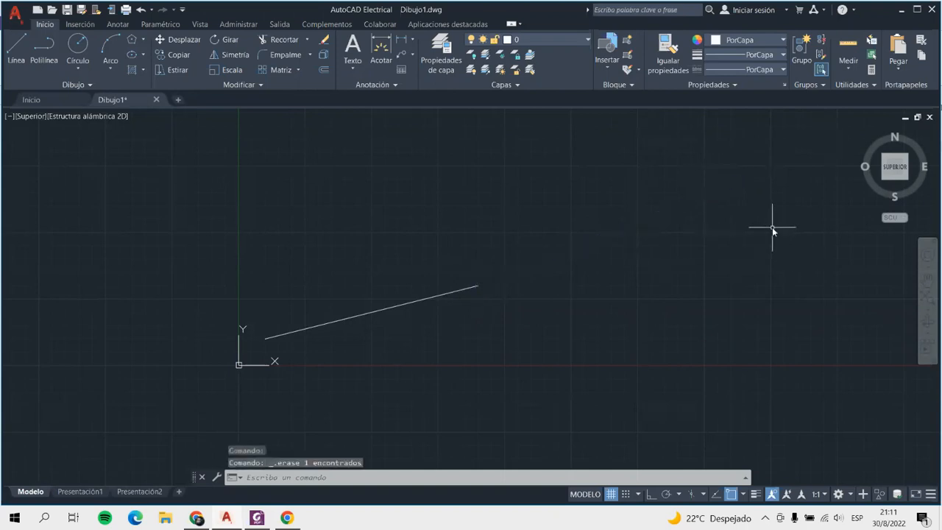
Draw a line from absolute point 10,4 to the upper end of the remaining line, and end the Line command
text(linea)
key(Return)
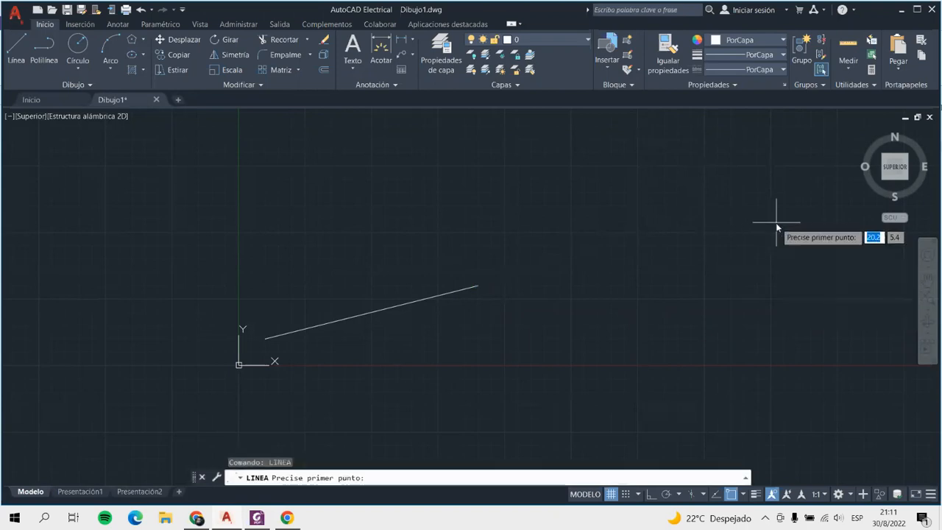
text(10)
key(Tab)
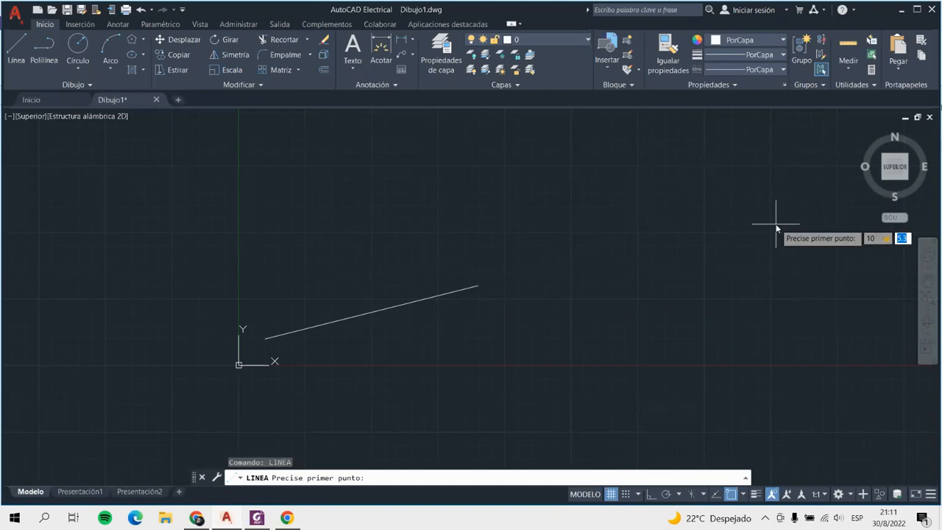
text(4)
key(Return)
scroll(461, 378, up, 2)
scroll(435, 407, down, 4)
scroll(431, 378, up, 4)
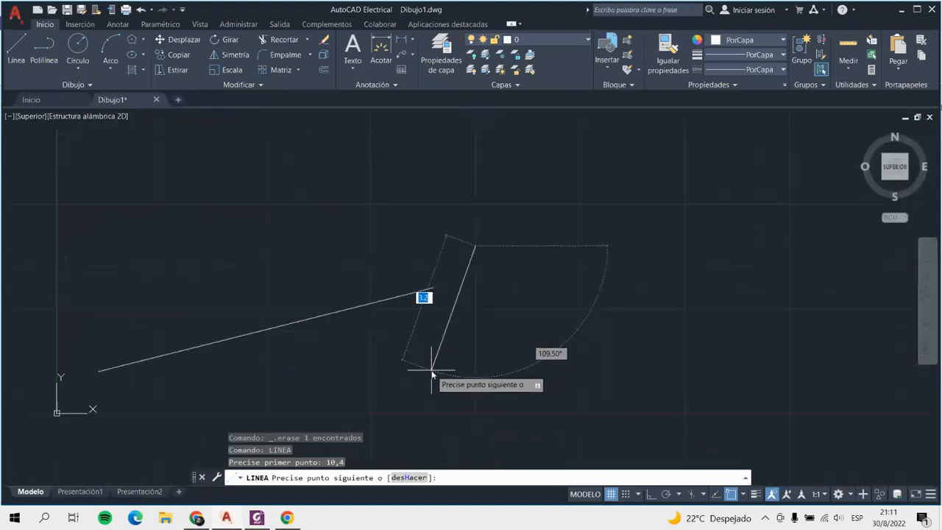
click(434, 288)
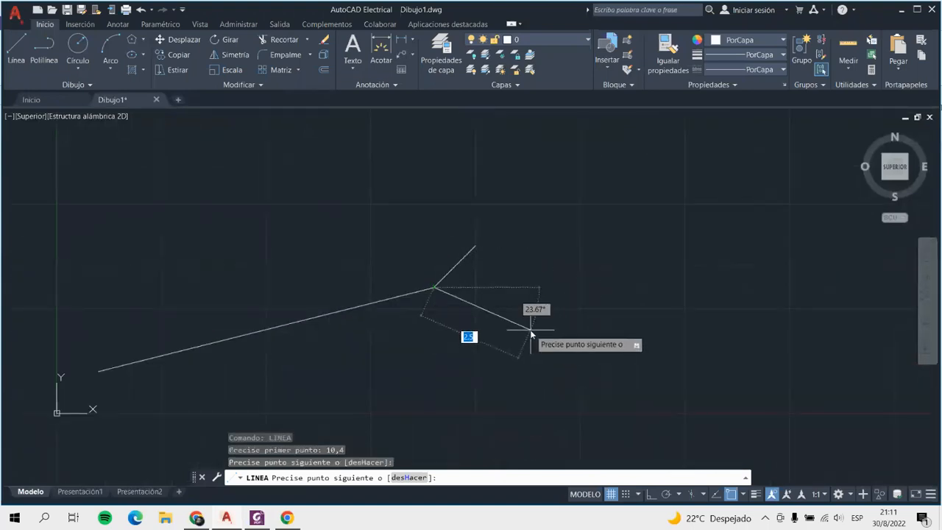
key(Return)
scroll(464, 301, down, 2)
scroll(477, 283, up, 2)
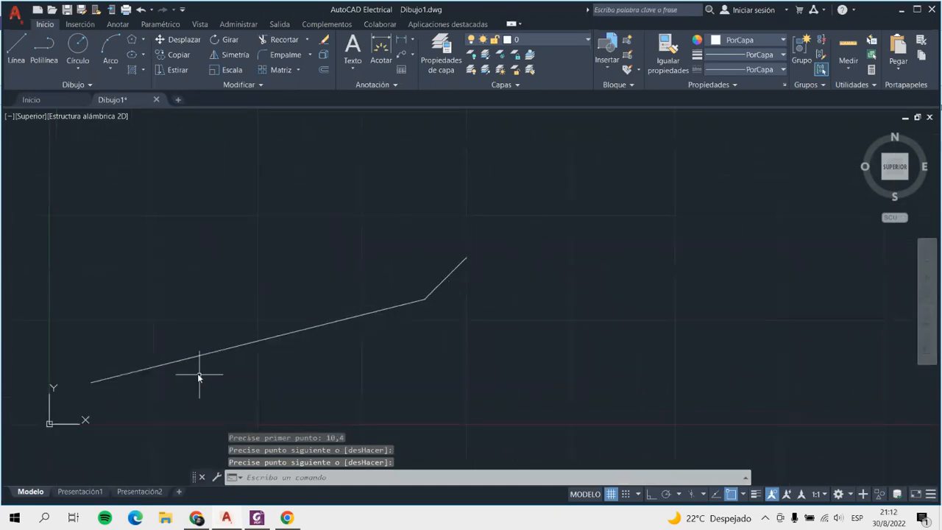
Check the figure in the PDF, and draw a line 6 units long at 0° from the endpoint at 10,4
click(258, 519)
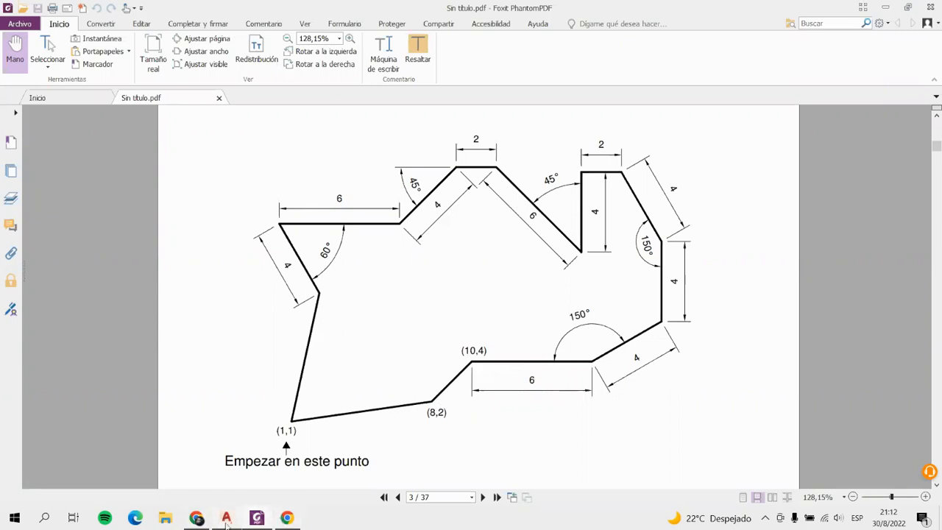
click(227, 519)
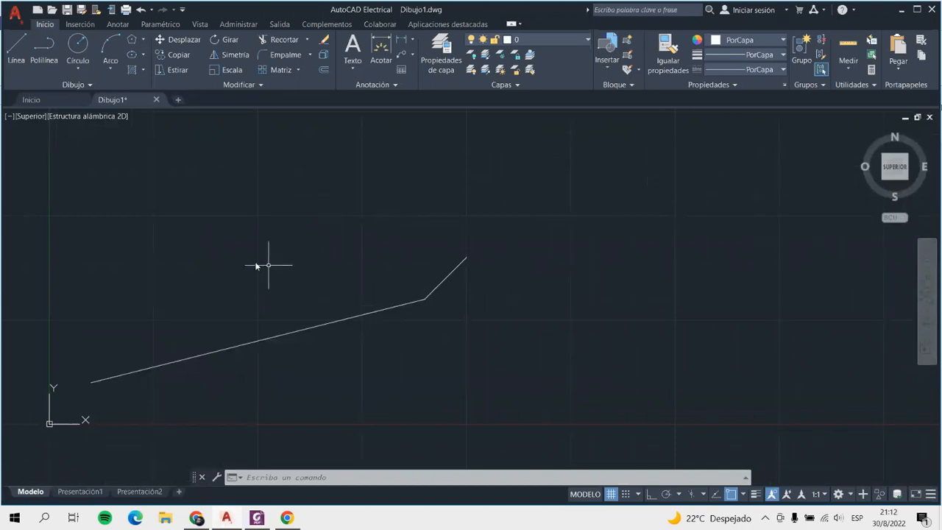
click(24, 49)
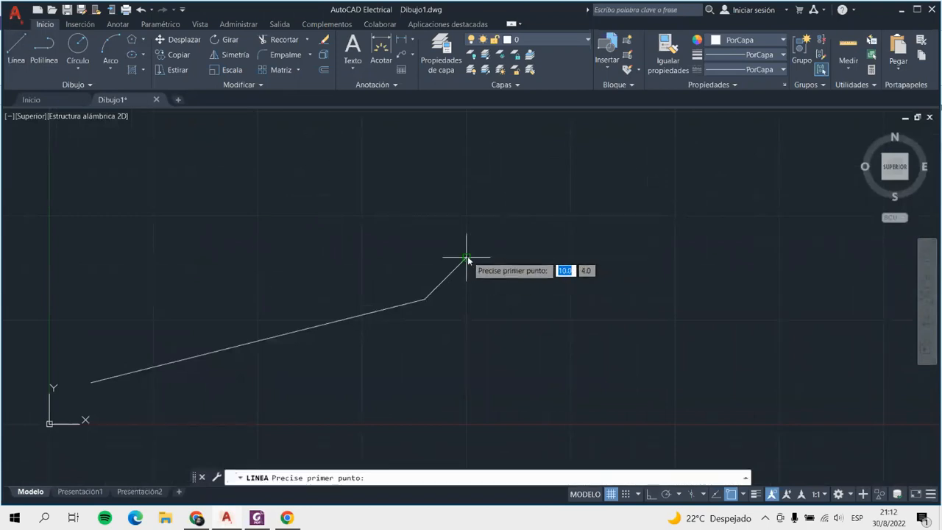
click(466, 257)
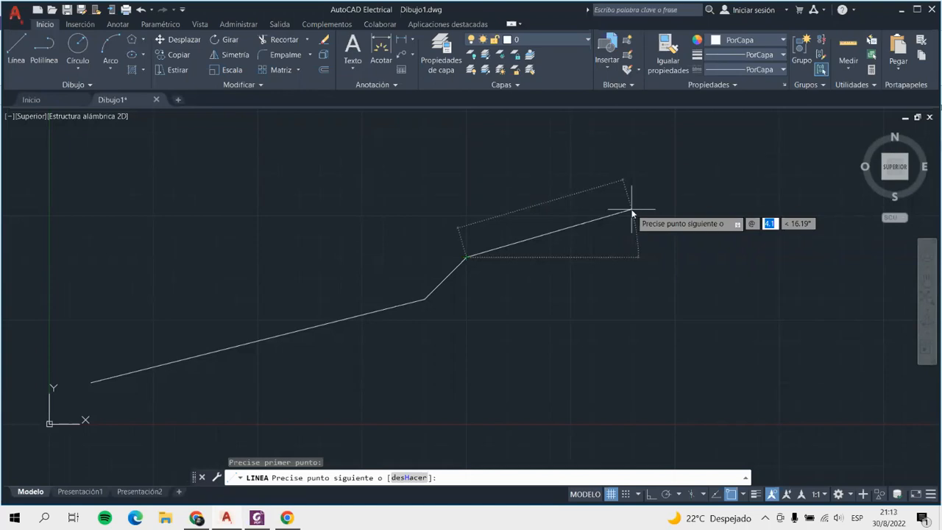
text(6)
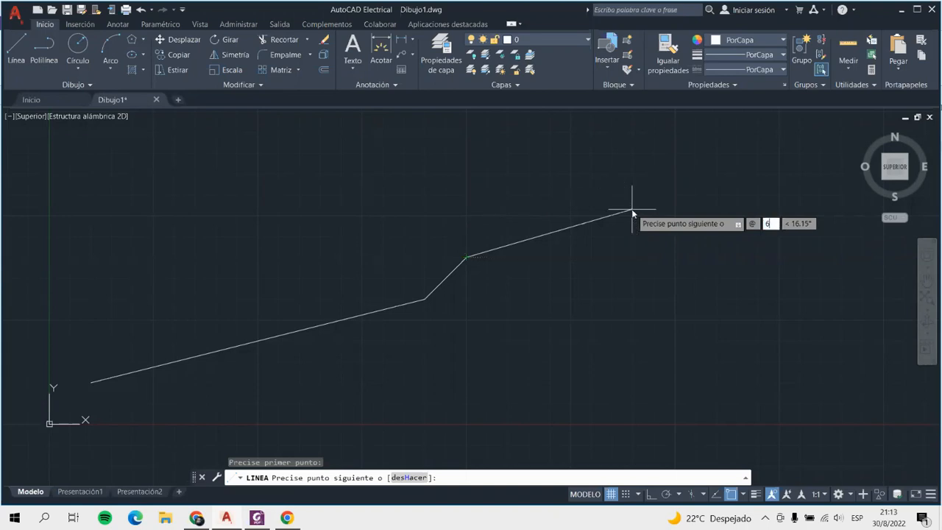
key(Tab)
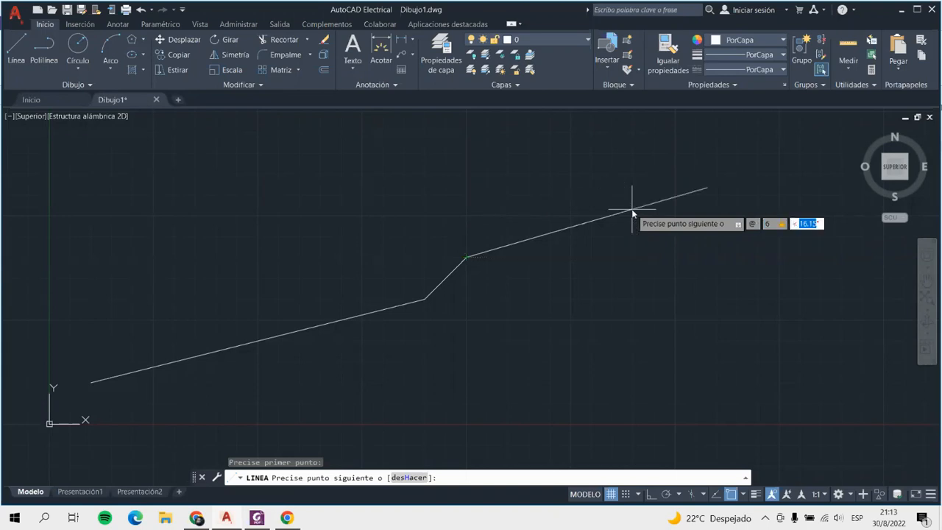
text(0)
key(Return)
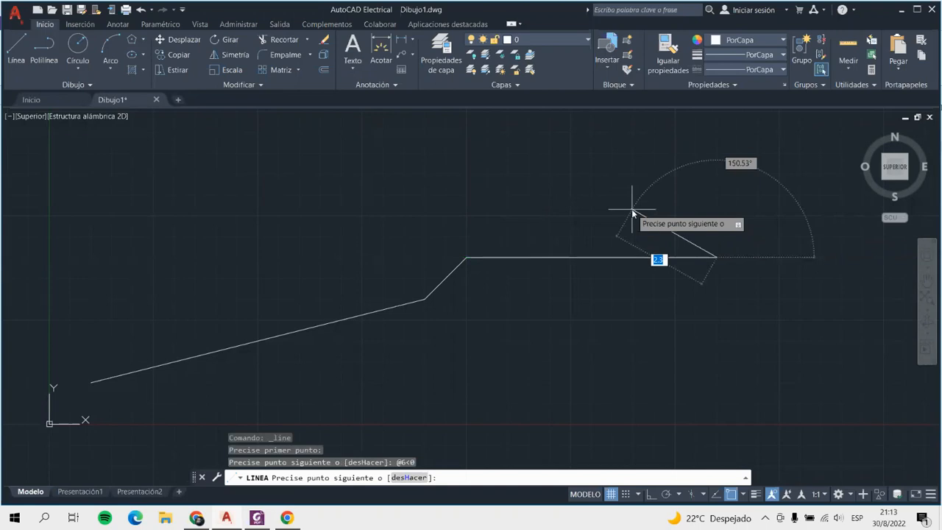
Check the 150° corner in the PDF, and continue the outline with a 4-unit segment at 30°
click(257, 517)
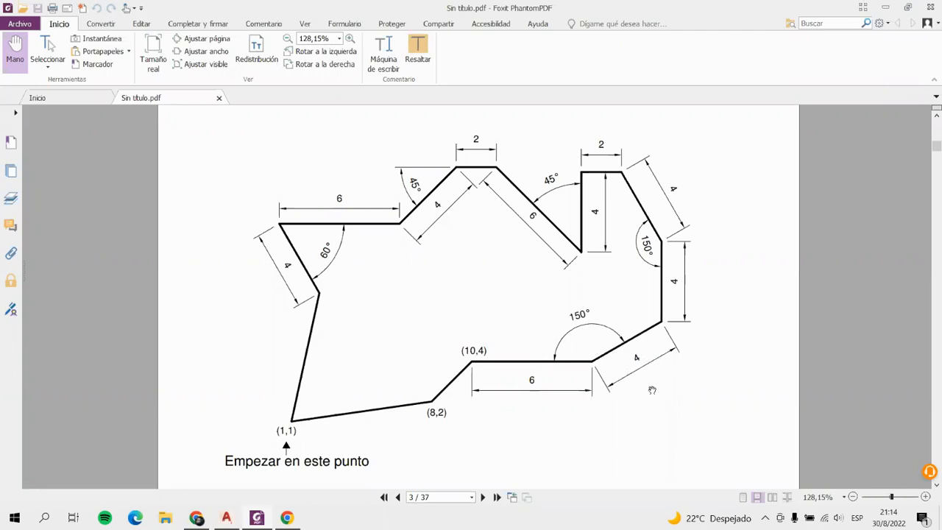
click(226, 517)
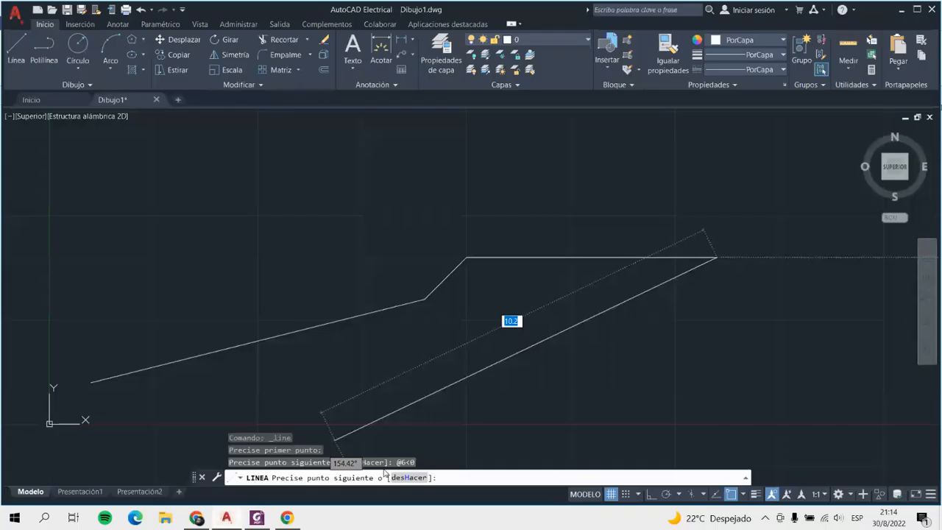
text(@4)
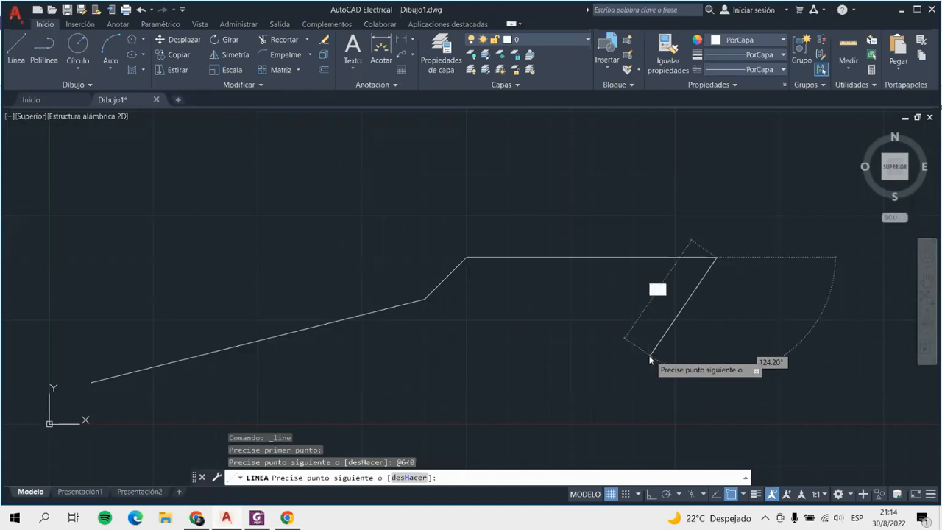
text(@)
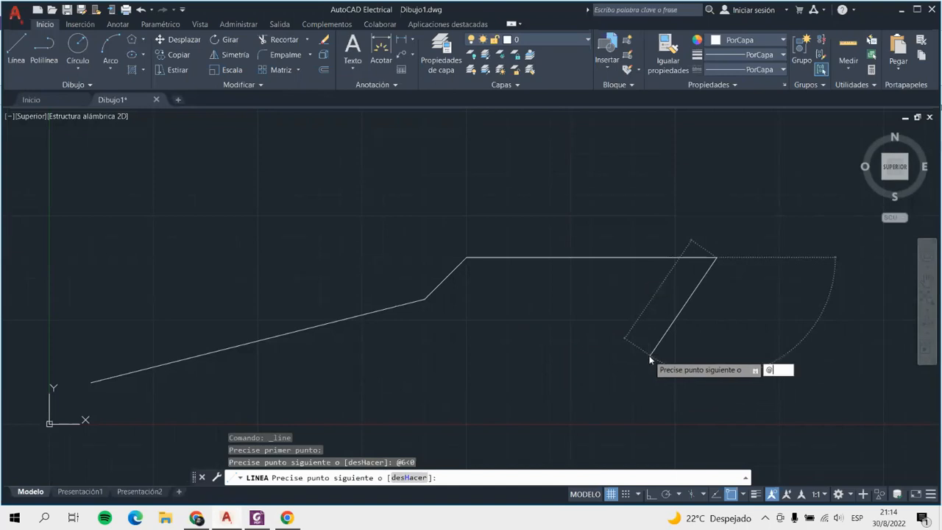
key(Return)
text(@)
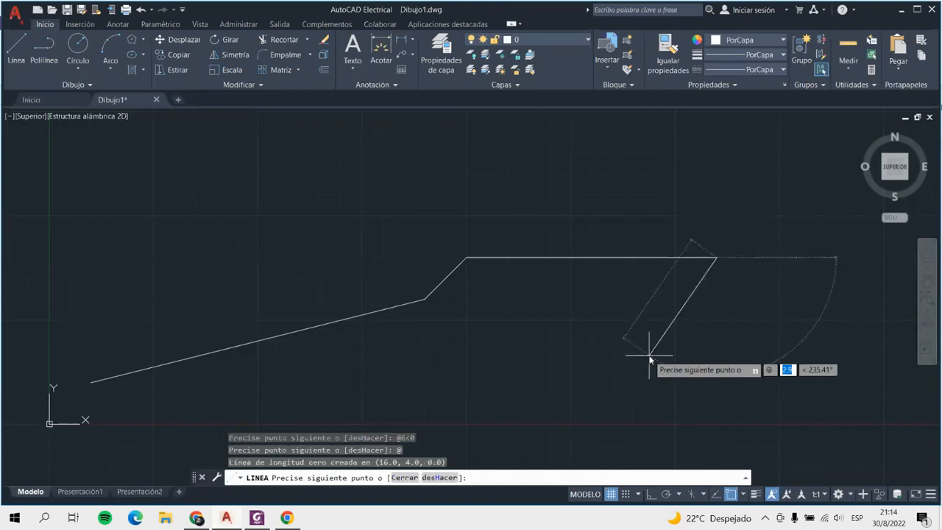
text(4)
key(Tab)
text(30)
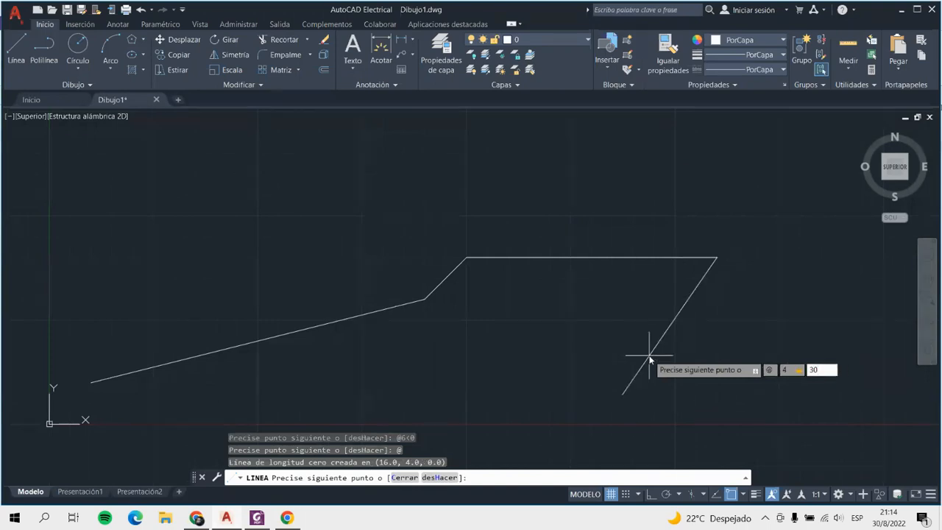
key(Return)
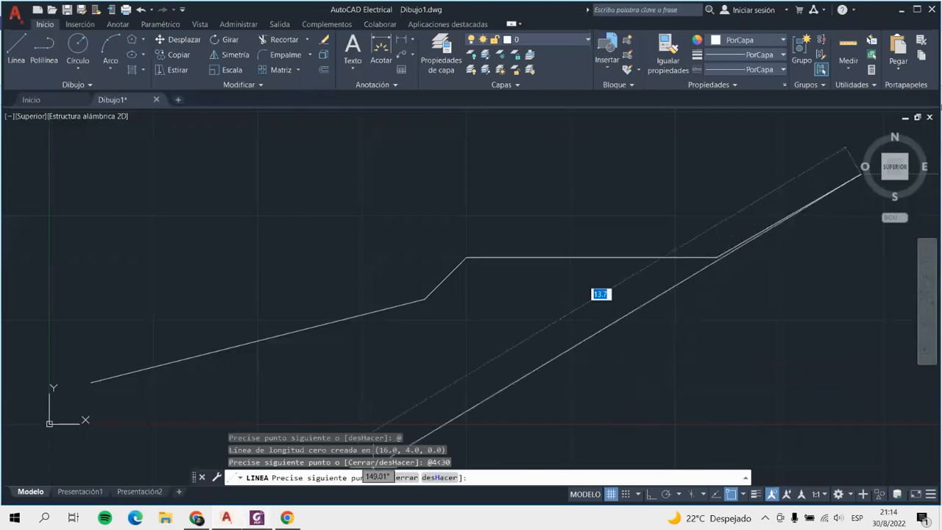
Check the figure in the PDF, continue the outline with a 4-unit segment at 90°, and end the Line command
click(254, 519)
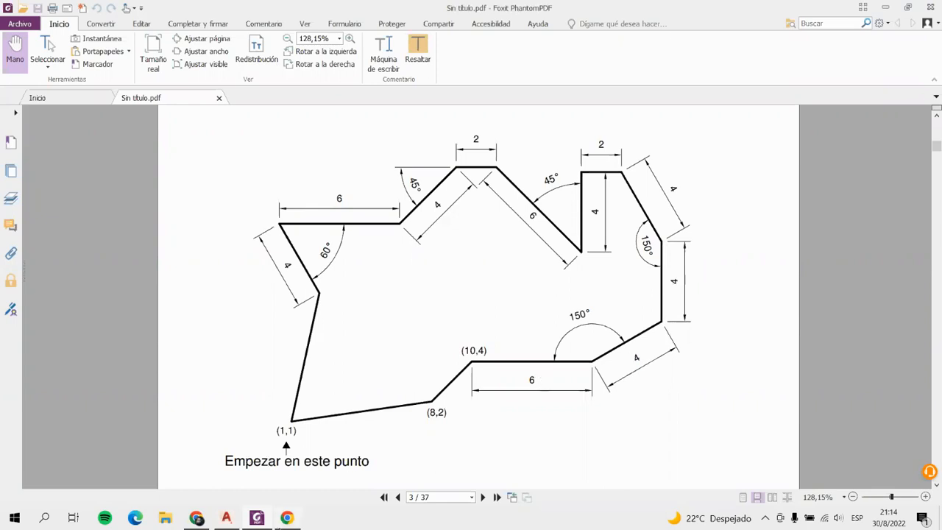
click(227, 519)
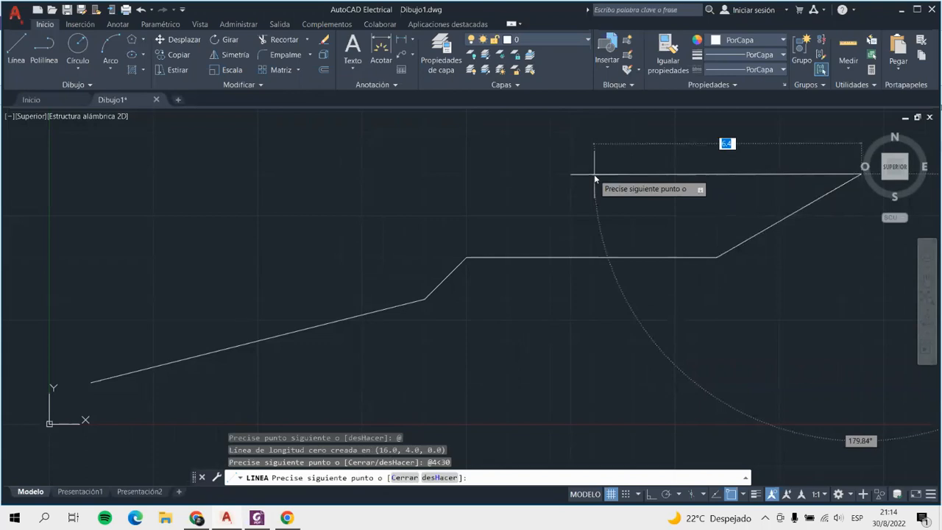
text(@)
text(4)
key(Tab)
text(90)
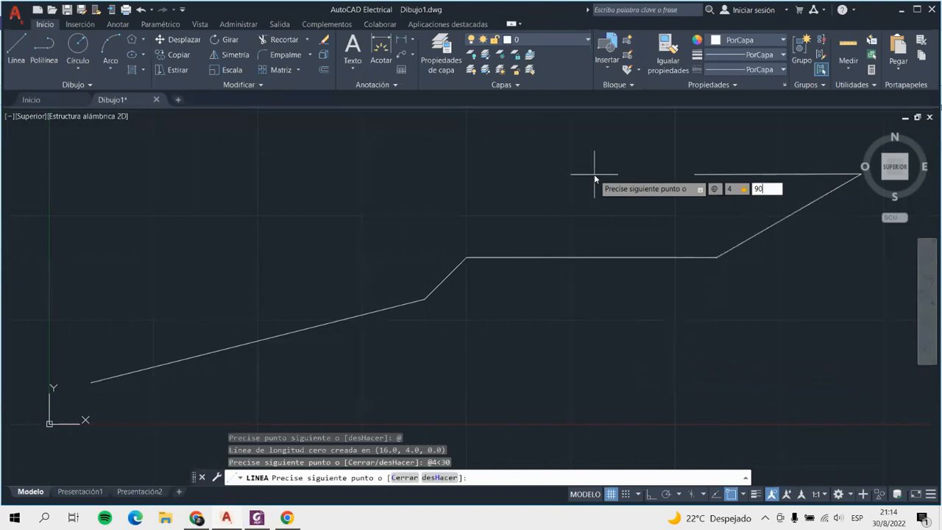
key(Return)
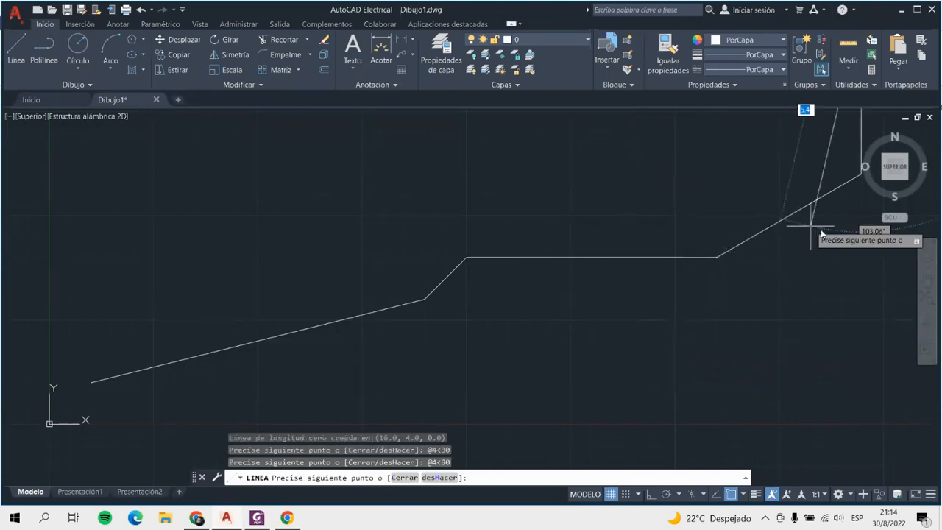
click(925, 298)
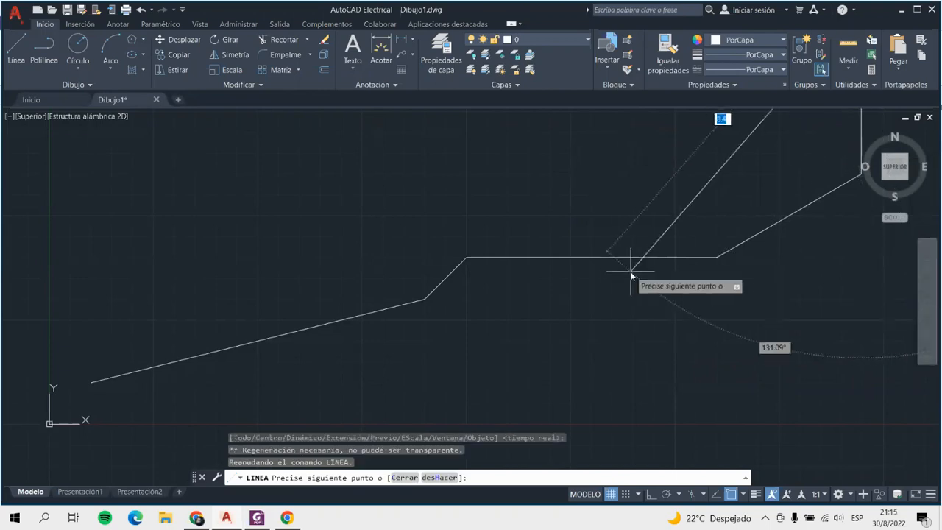
key(Escape)
Check the upper 150° corner in the PDF, and draw a 4-unit line at 120° from the upper end of the vertical segment
middle_drag(683, 189, 675, 292)
scroll(675, 292, down, 4)
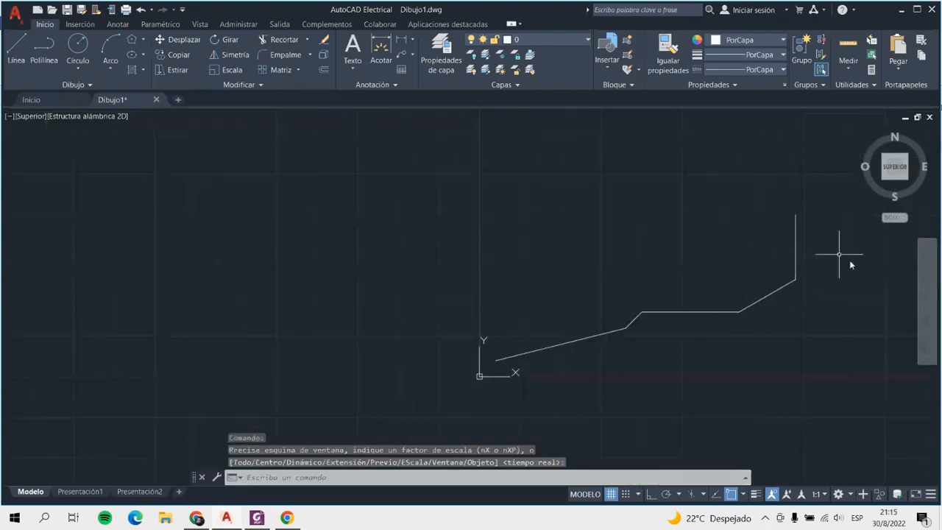
click(927, 281)
drag(795, 315, 565, 341)
key(Escape)
click(16, 50)
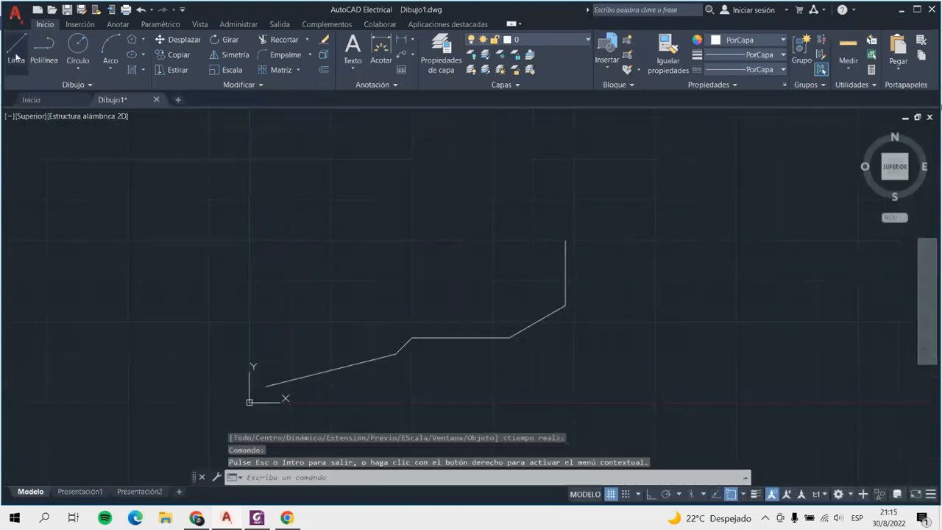
click(566, 240)
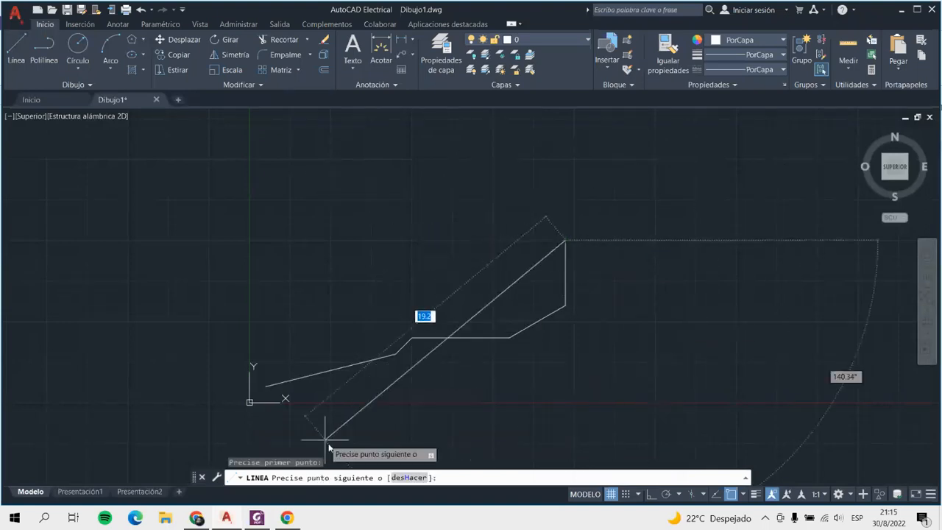
click(257, 519)
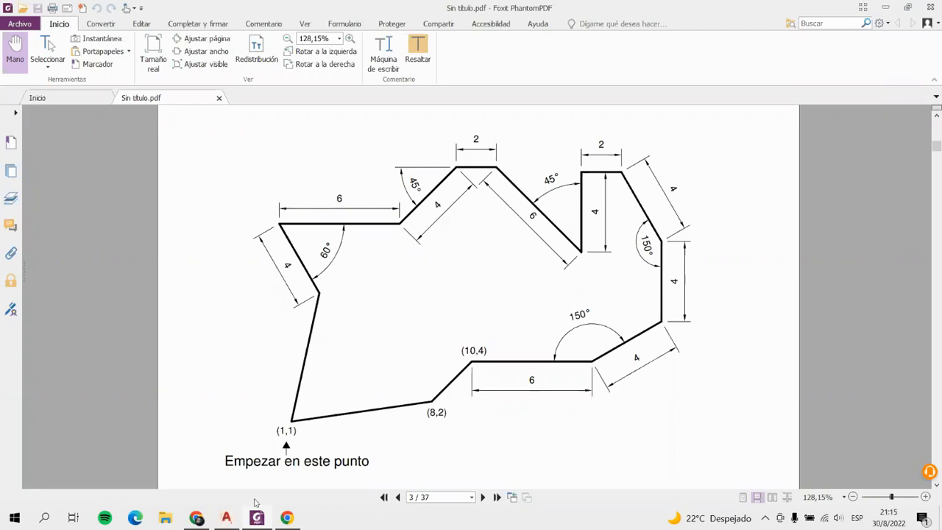
click(228, 518)
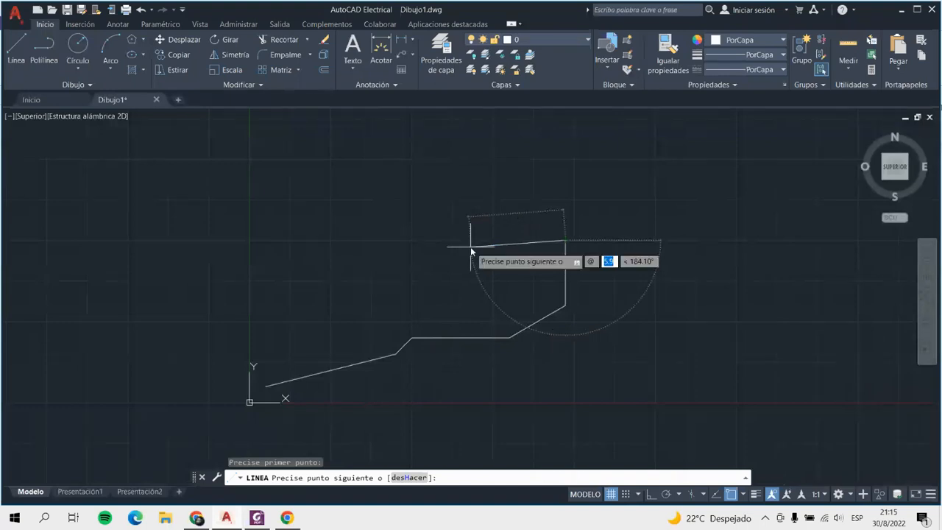
text(4)
key(Tab)
text(120)
key(Return)
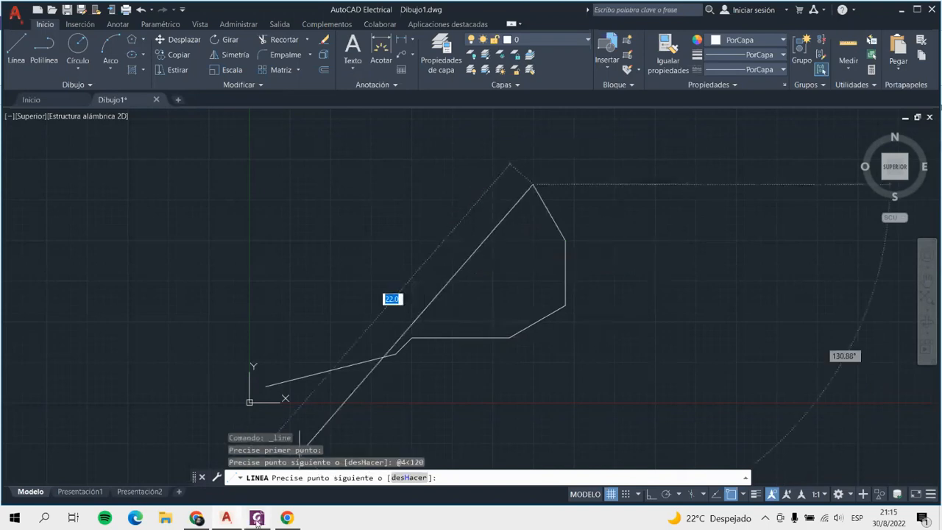
click(257, 518)
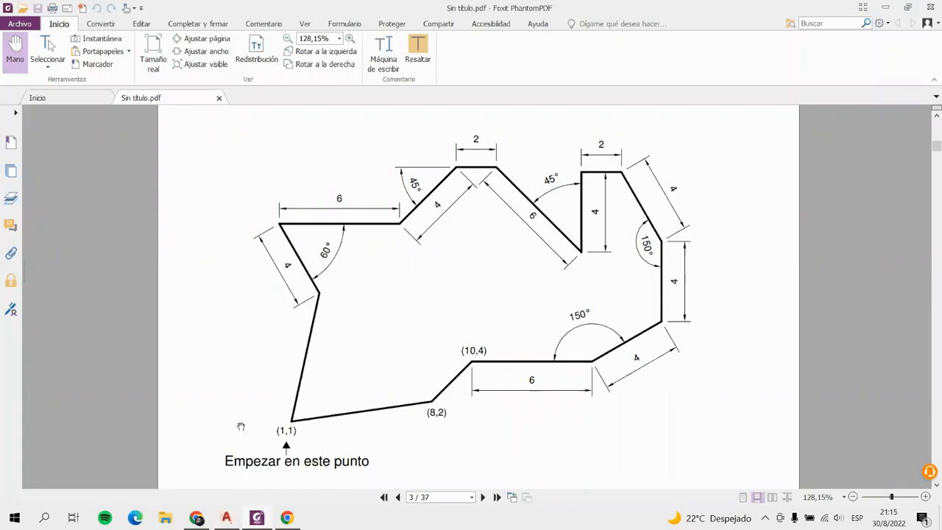
click(224, 518)
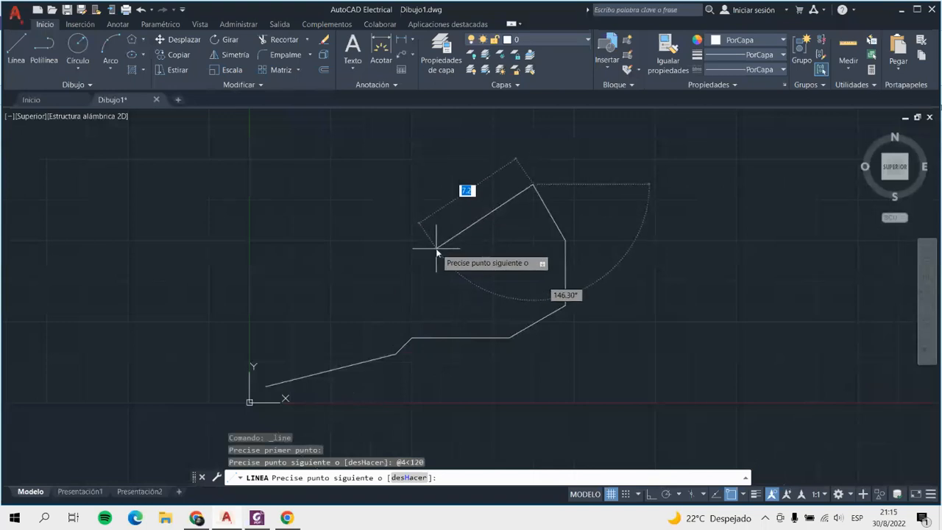
text(@)
key(BackSpace)
text(64)
key(alt)
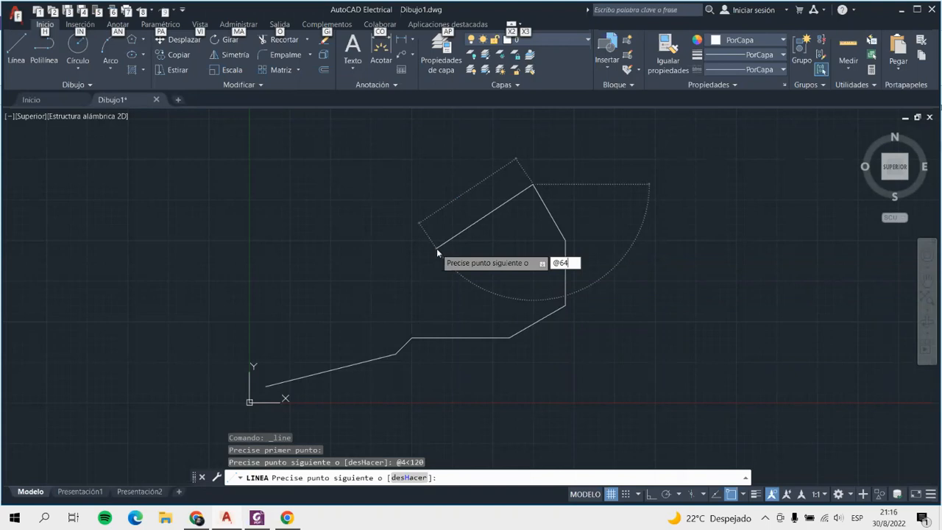
key(Escape)
key(BackSpace)
key(BackSpace)
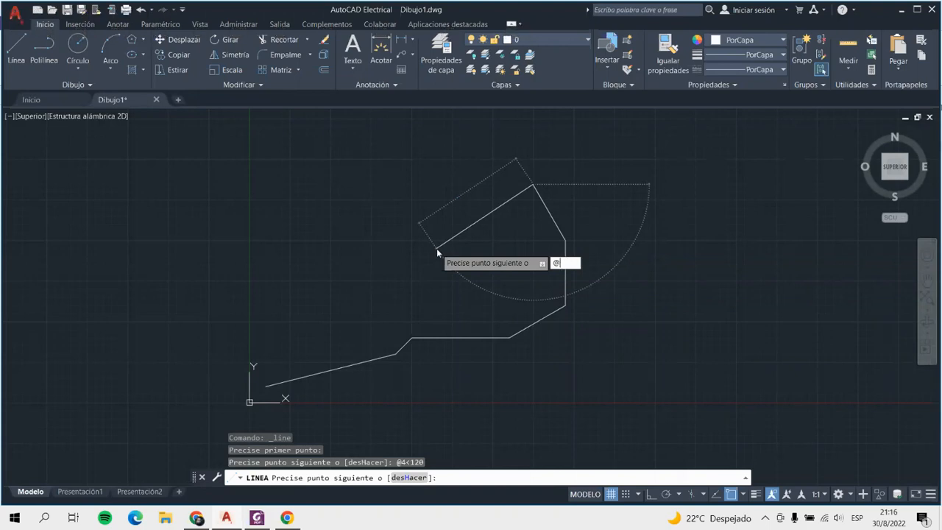
key(Return)
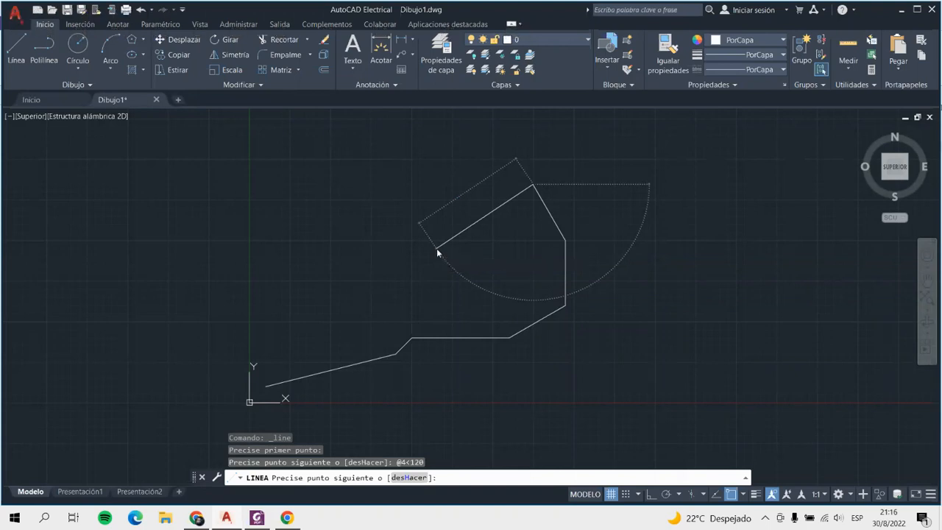
Continue the outline with a 2-unit segment at 180° from the upper end of the 120° line
text(@)
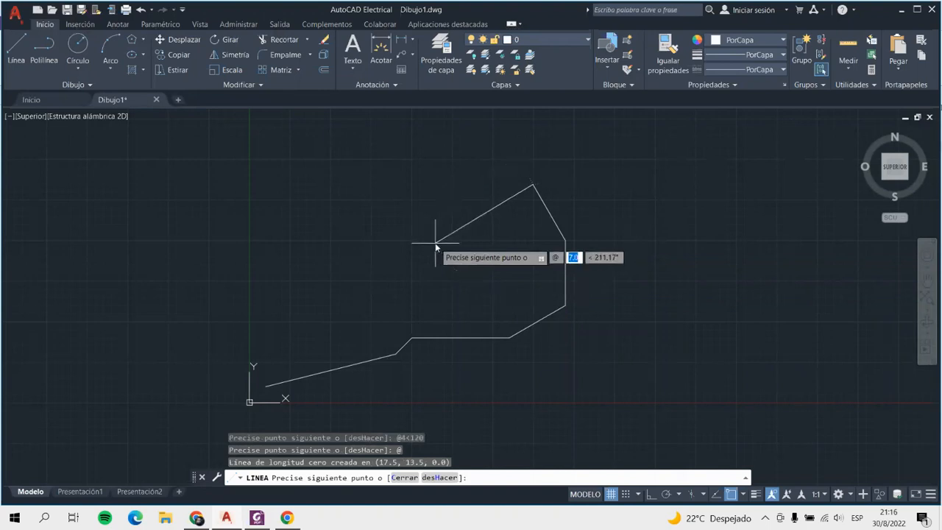
text(2)
key(Tab)
text(18)
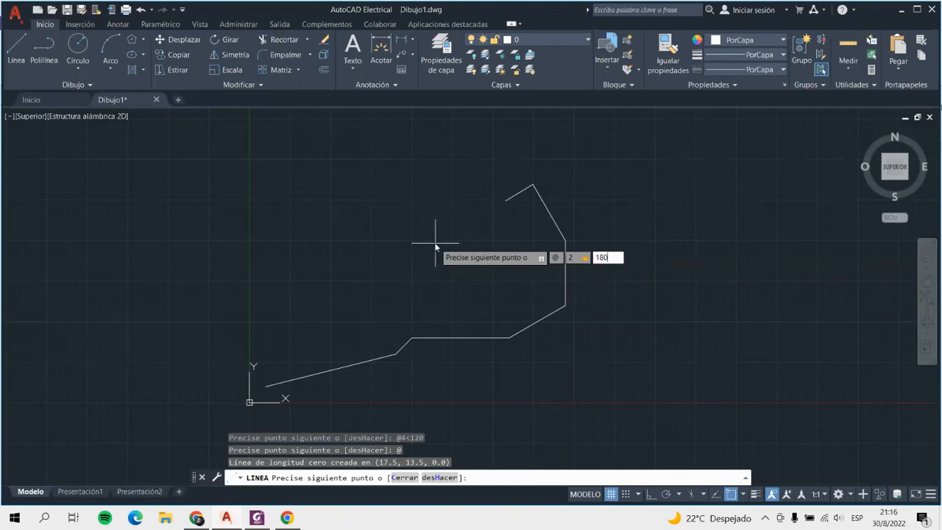
key(Return)
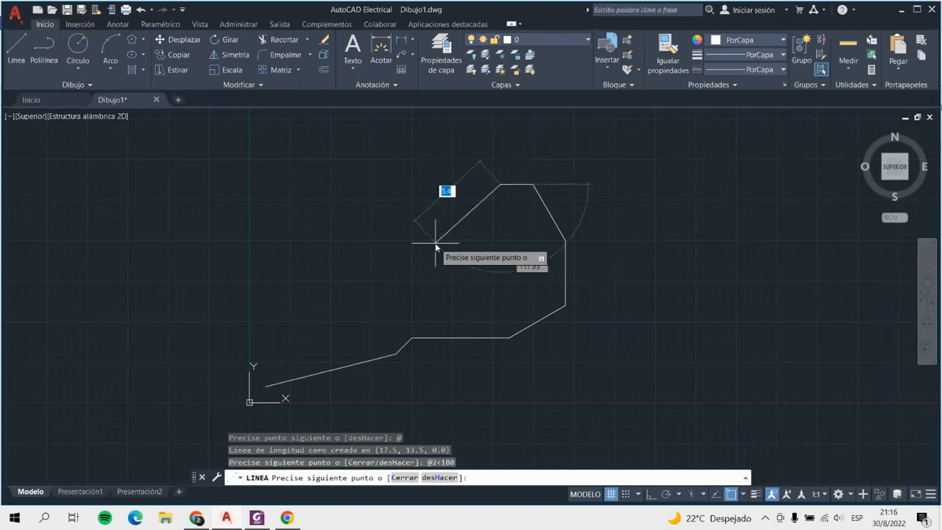
Check the figure in the PDF, and continue the outline straight down with a 4-unit segment at 270°
click(256, 517)
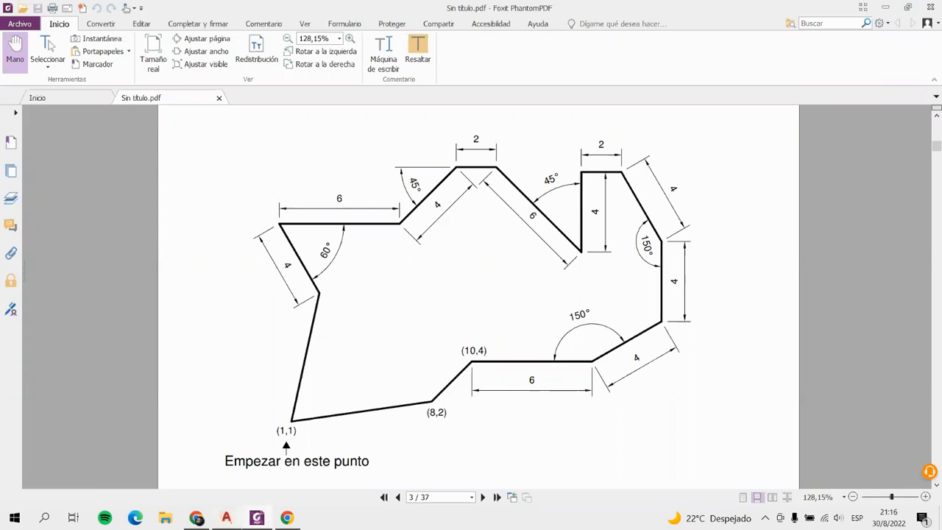
click(226, 517)
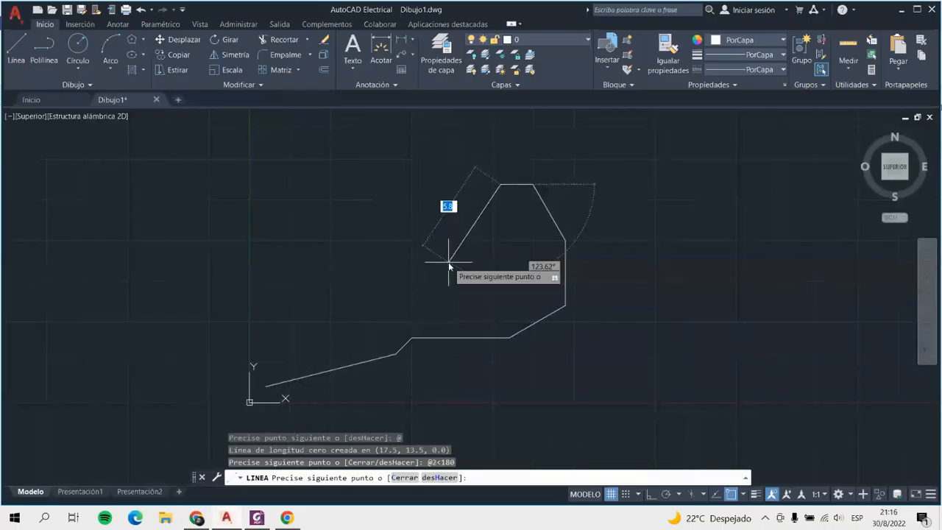
text(@)
text(4)
key(Tab)
text(27)
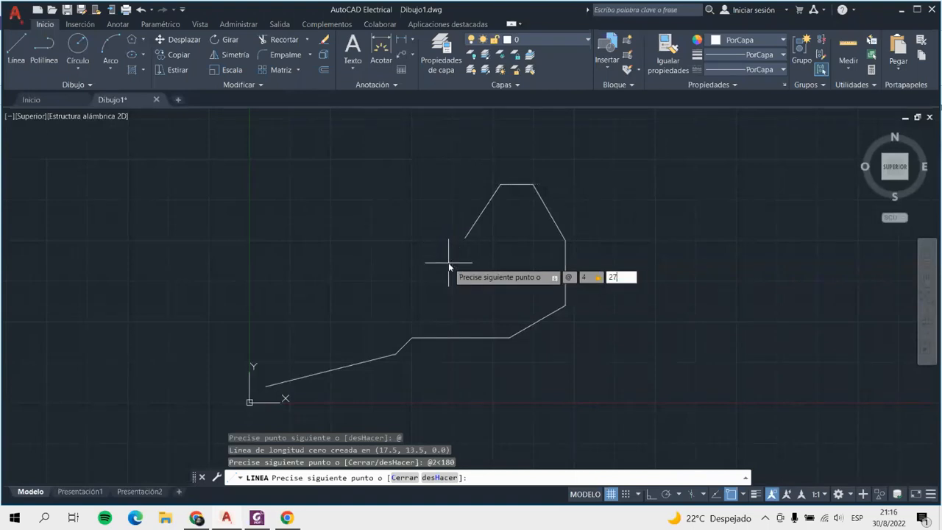
text(0)
key(Return)
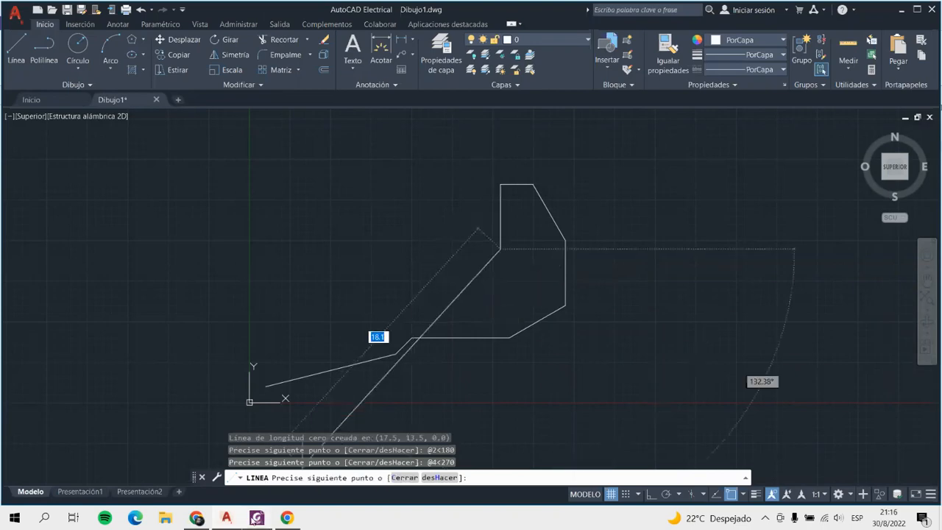
Check the 45° notch in the PDF, and continue the outline with a 6-unit segment at 135°
click(255, 518)
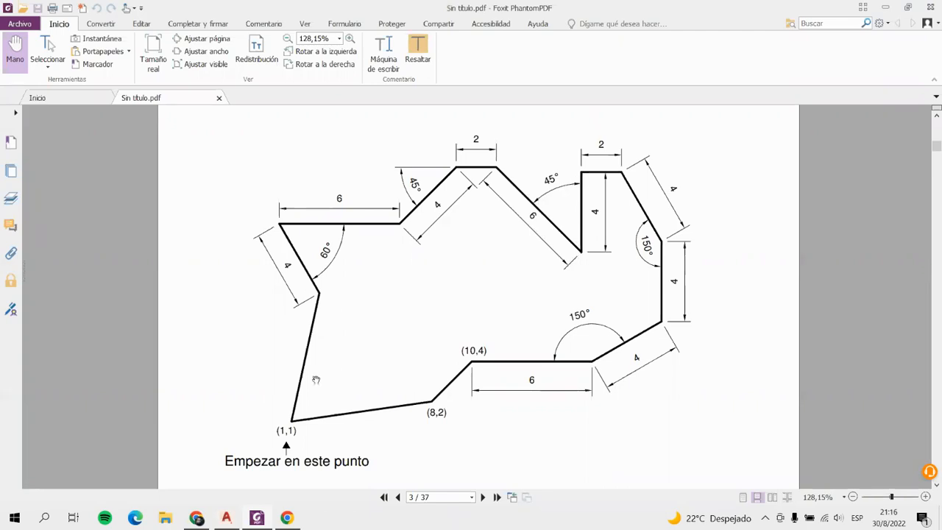
click(229, 519)
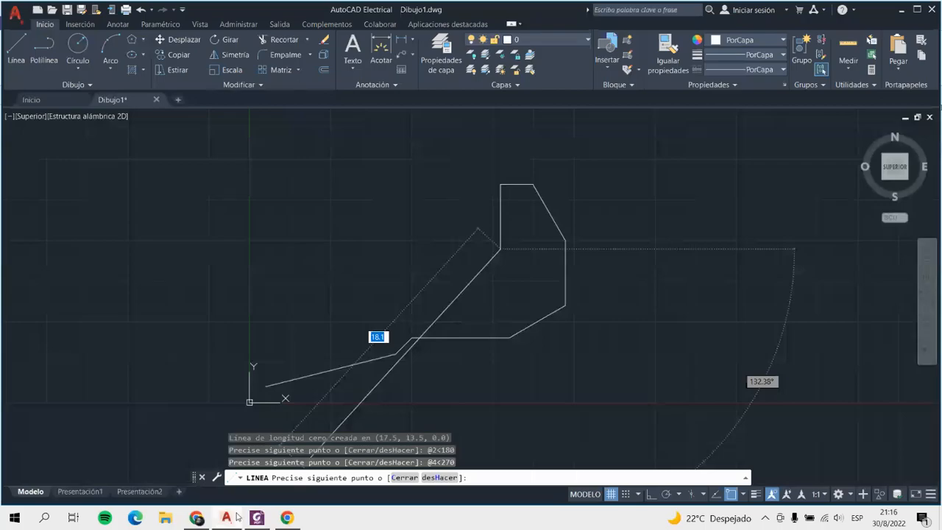
click(258, 520)
click(257, 519)
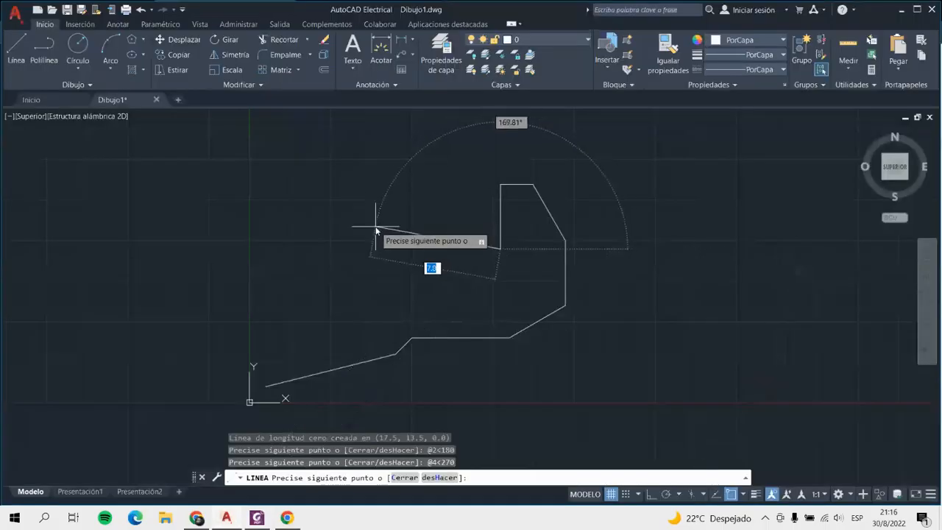
text(@)
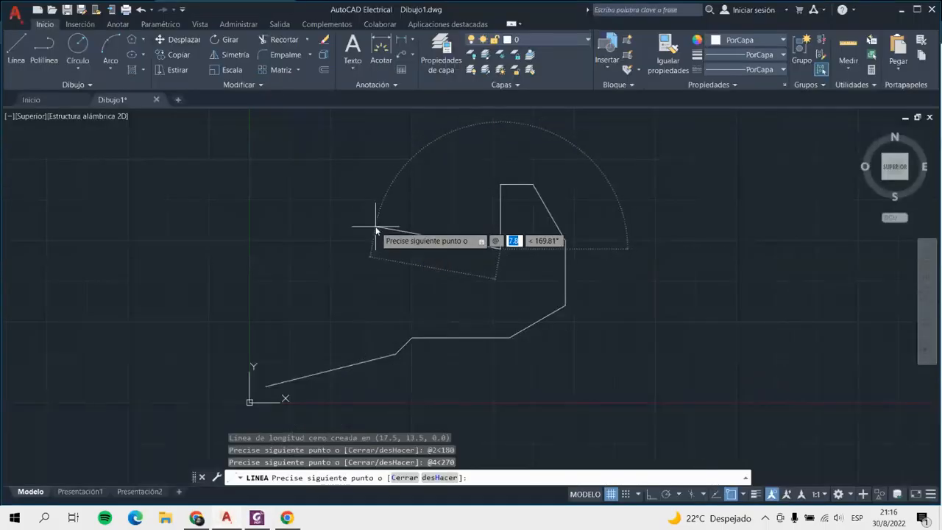
text(6<135)
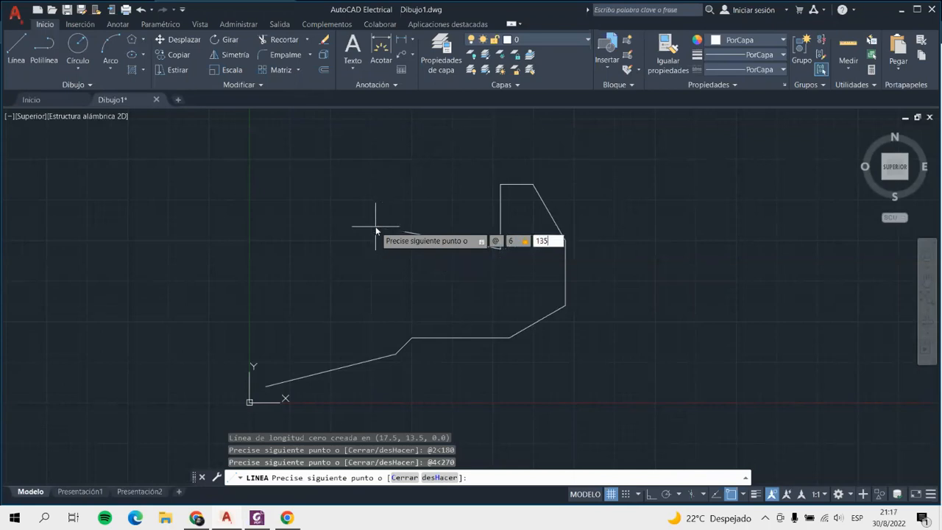
key(Return)
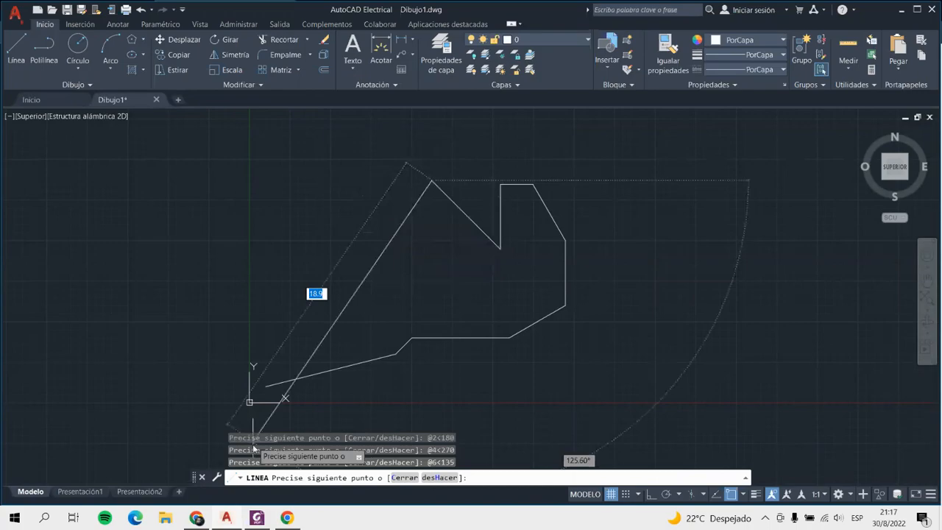
Check the figure in the PDF, and add a 2-unit segment at 180° from the upper end of the 6-unit diagonal
click(226, 519)
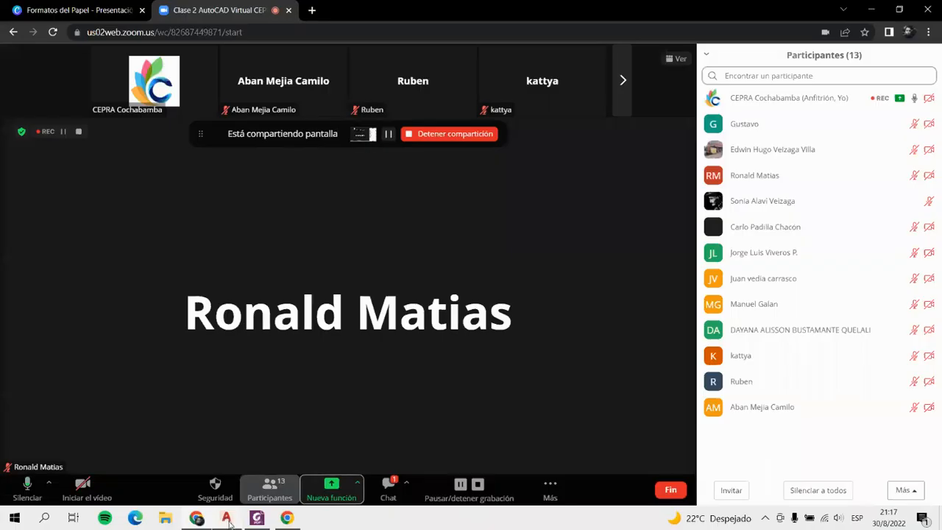
click(227, 519)
click(257, 519)
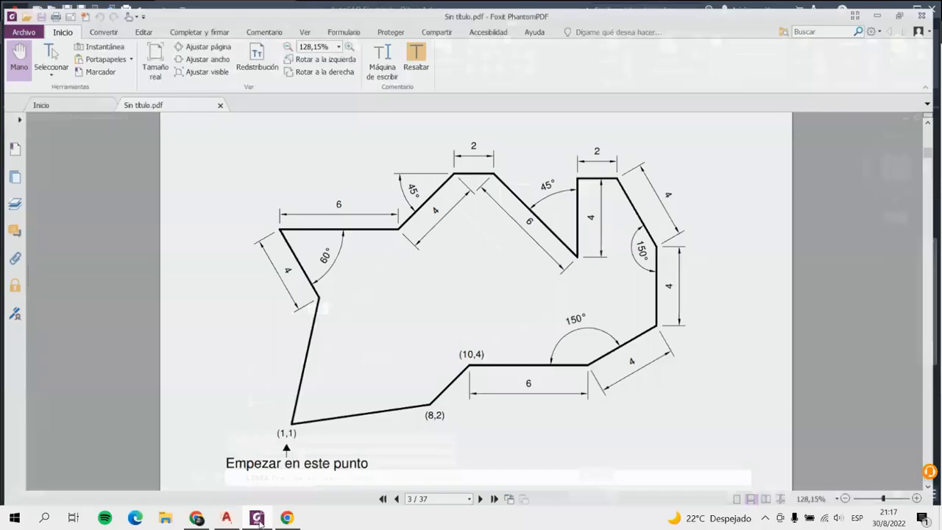
click(257, 519)
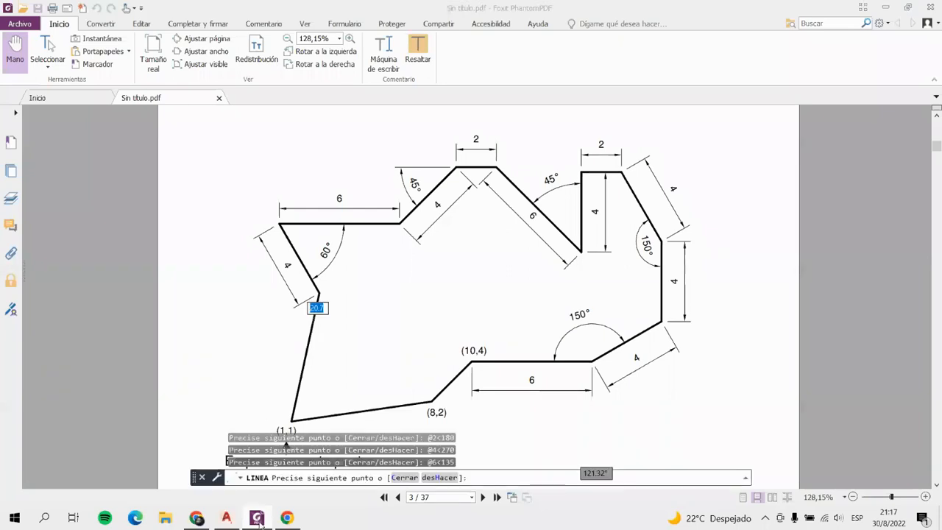
text(@2)
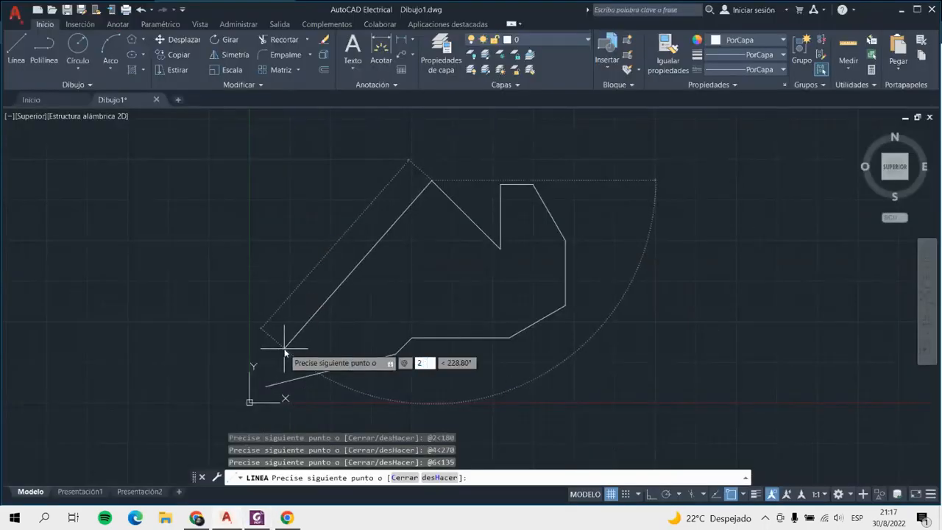
text(<18)
key(Return)
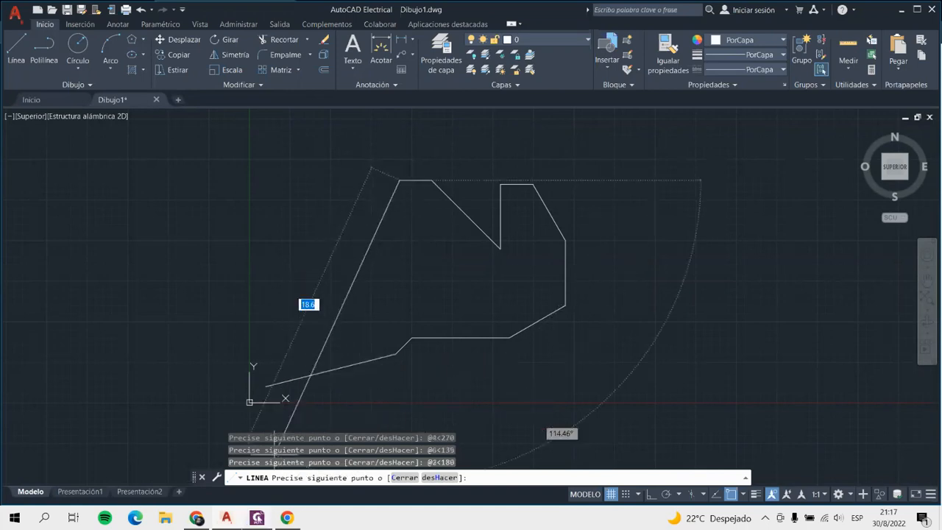
Check the 45° slope in the PDF, and continue the outline in AutoCAD with a 4-unit segment at 225°
click(257, 518)
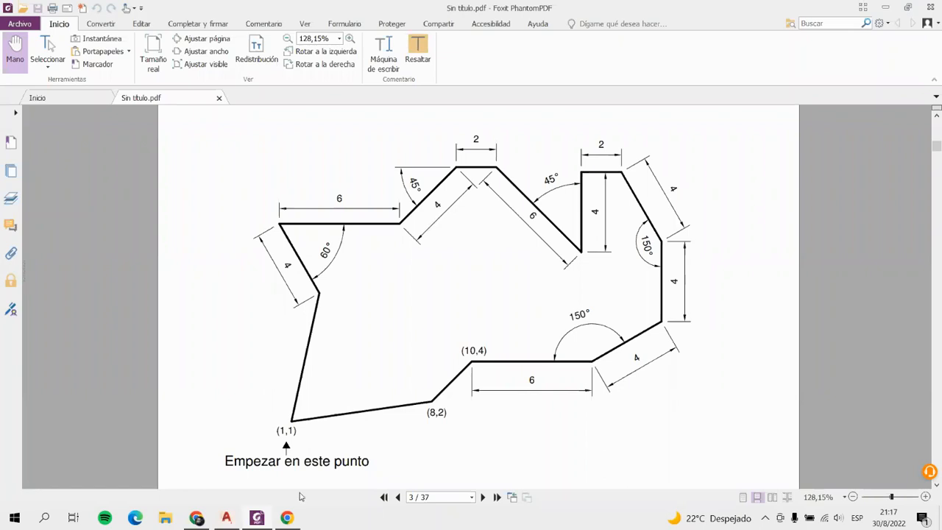
click(226, 518)
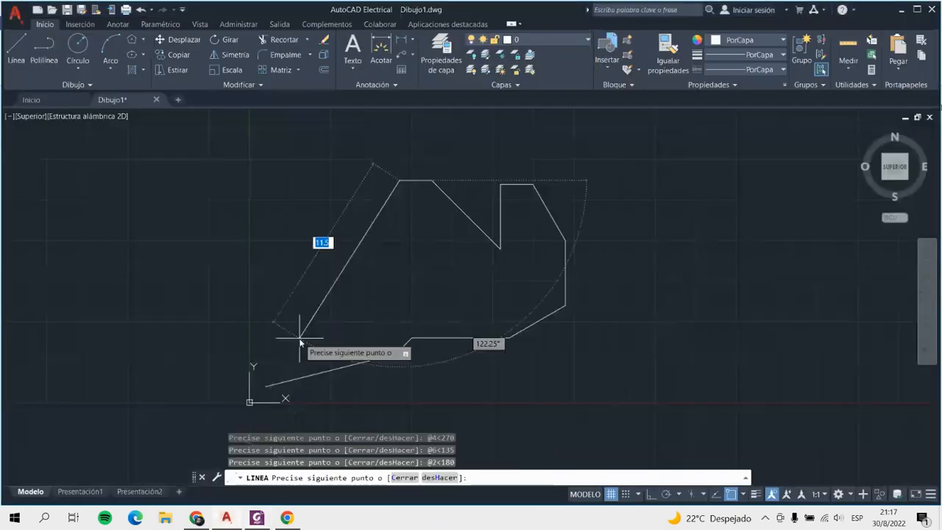
text(@)
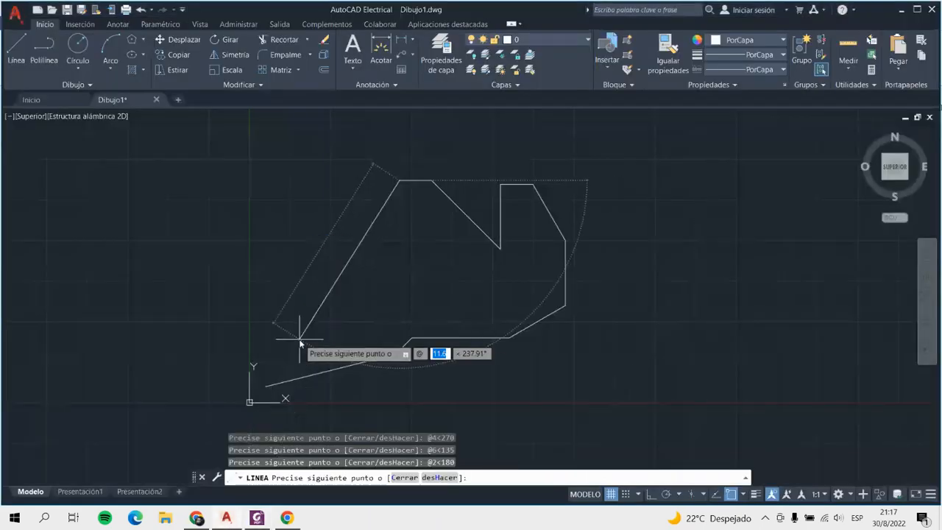
text(4<22)
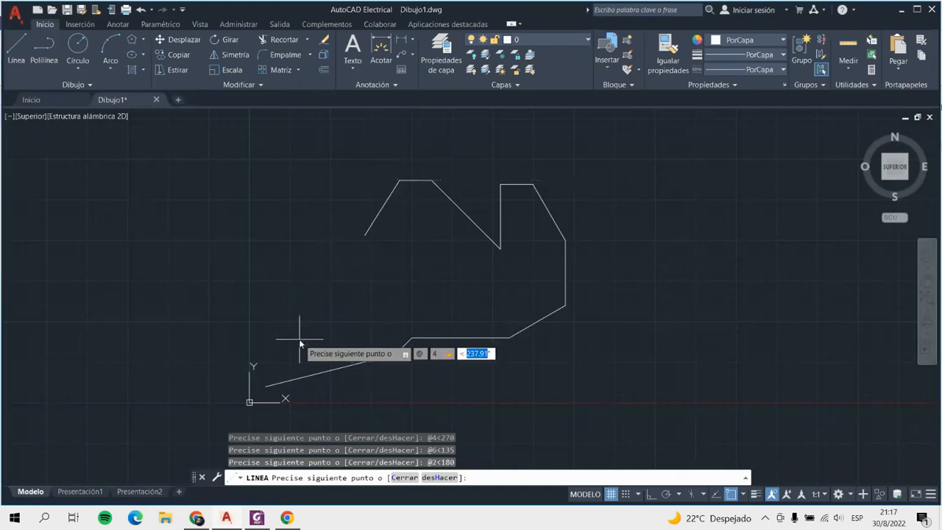
key(Return)
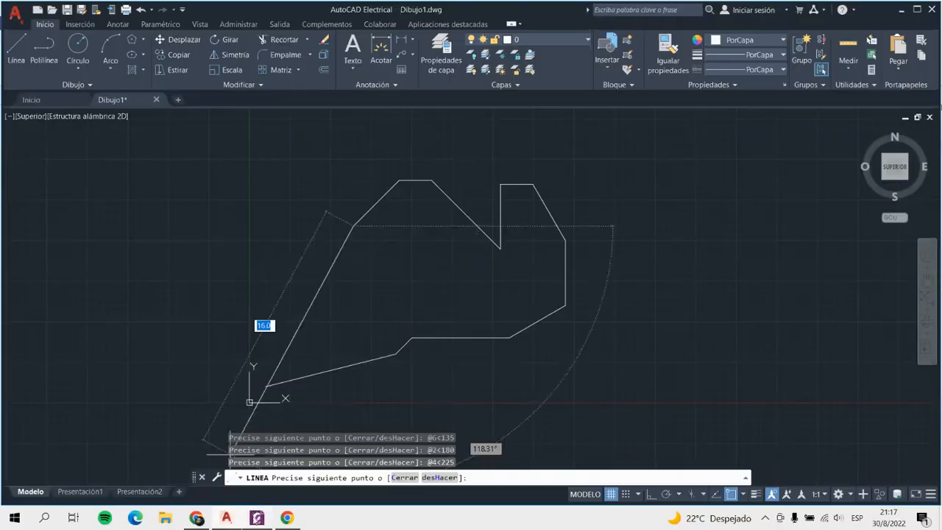
Check the figure in the PDF, and continue the outline in AutoCAD with a 6-unit horizontal segment at 180°
click(256, 517)
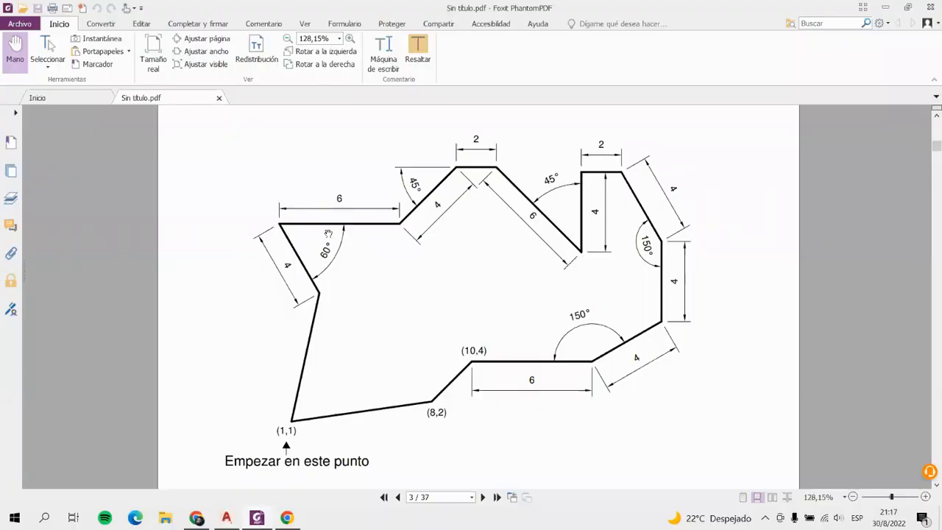
click(226, 518)
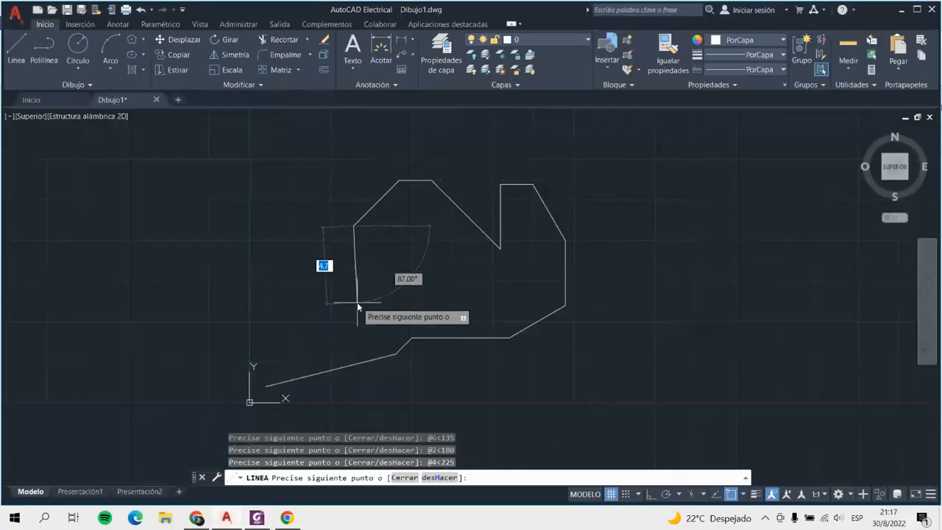
text(@4)
key(BackSpace)
key(BackSpace)
text(@)
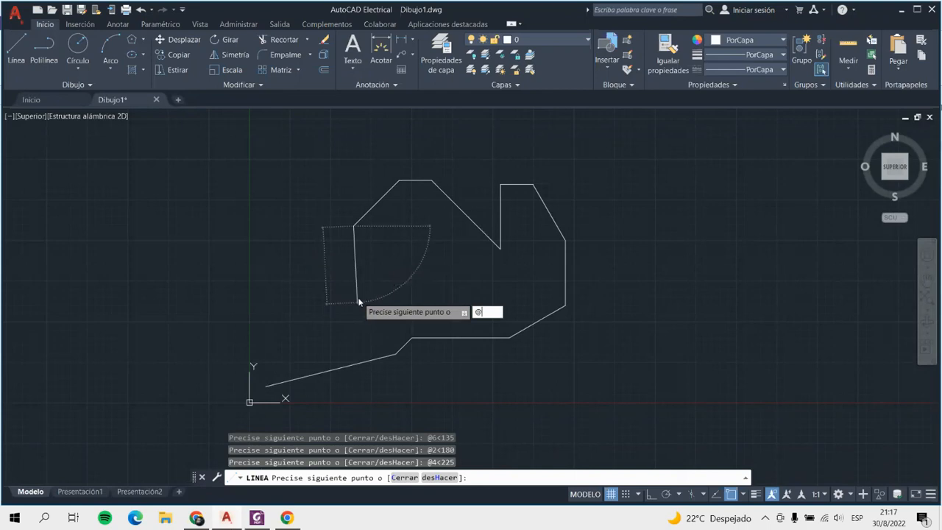
key(Return)
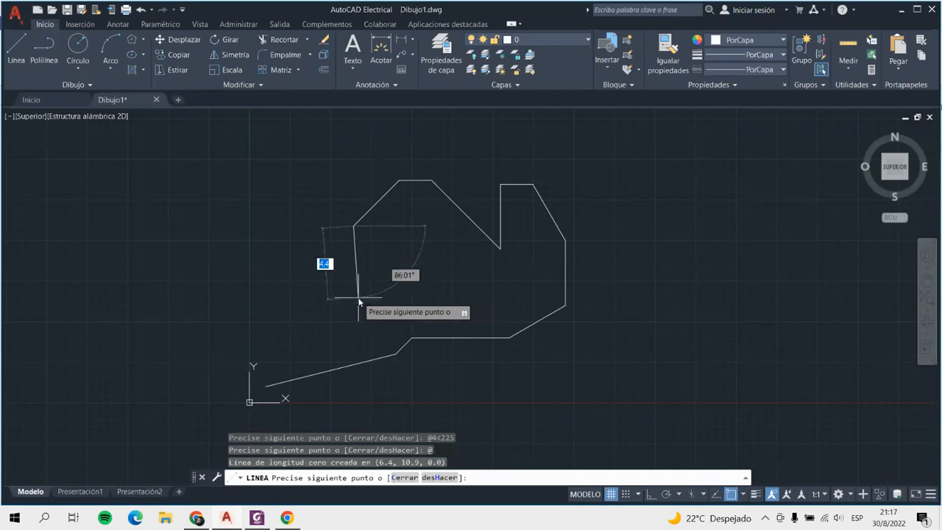
text(@6)
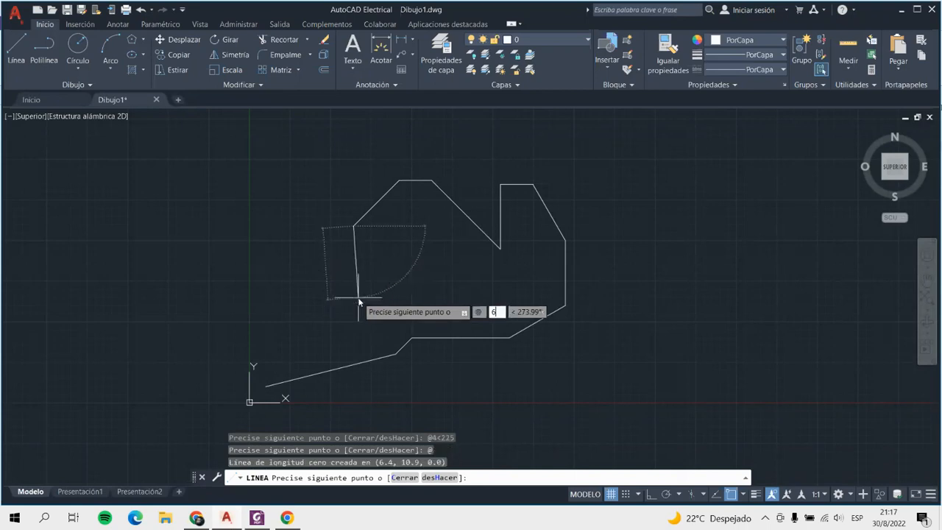
key(Tab)
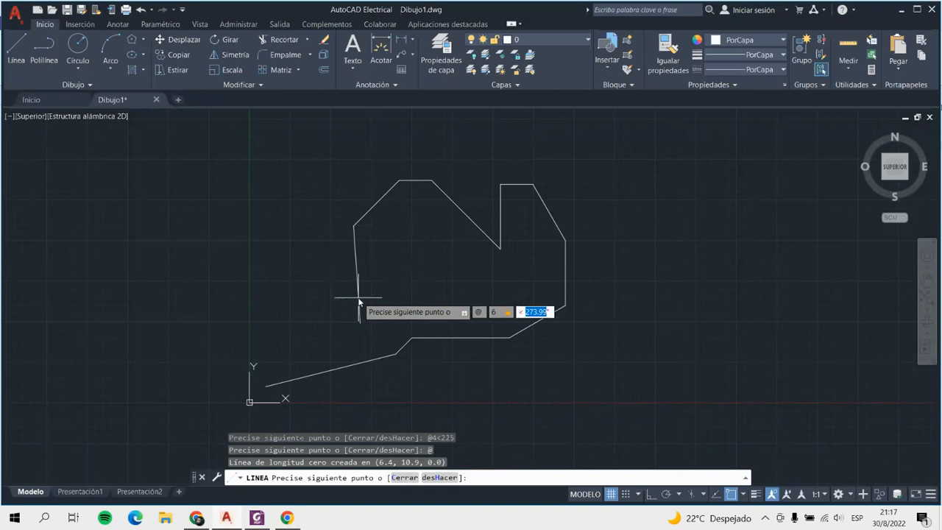
text(18)
key(Return)
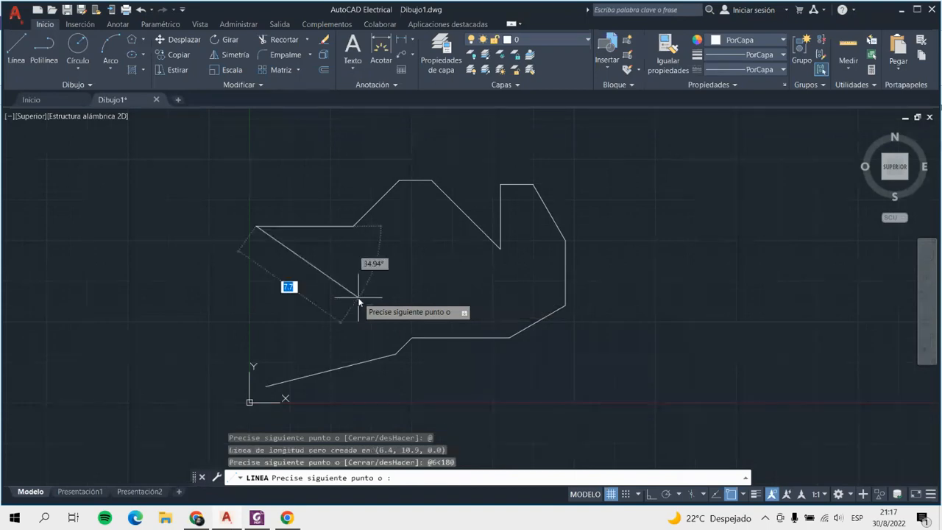
Check the 60° corner in the PDF, then in AutoCAD add a 4-unit segment at 300° and close the outline at its starting point (1,1)
click(256, 518)
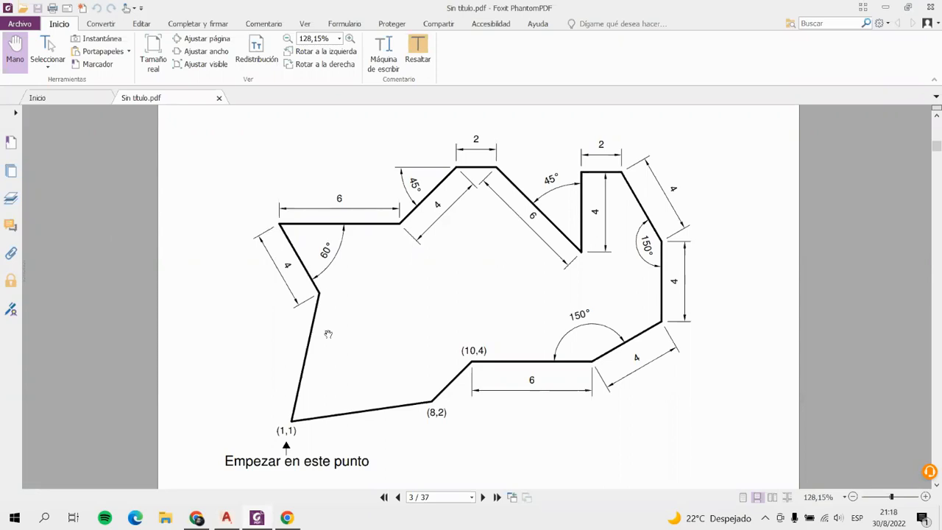
click(226, 517)
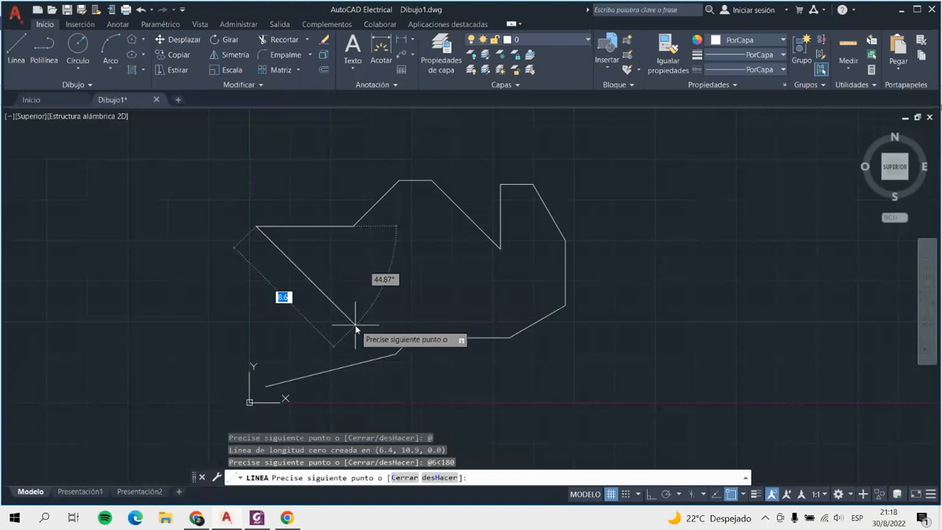
text(4)
text(@)
key(Return)
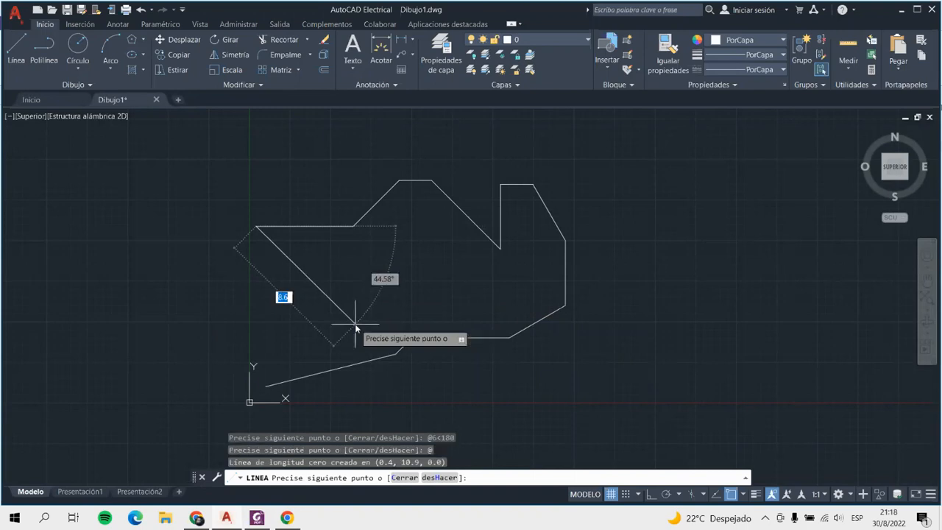
text(@)
text(4)
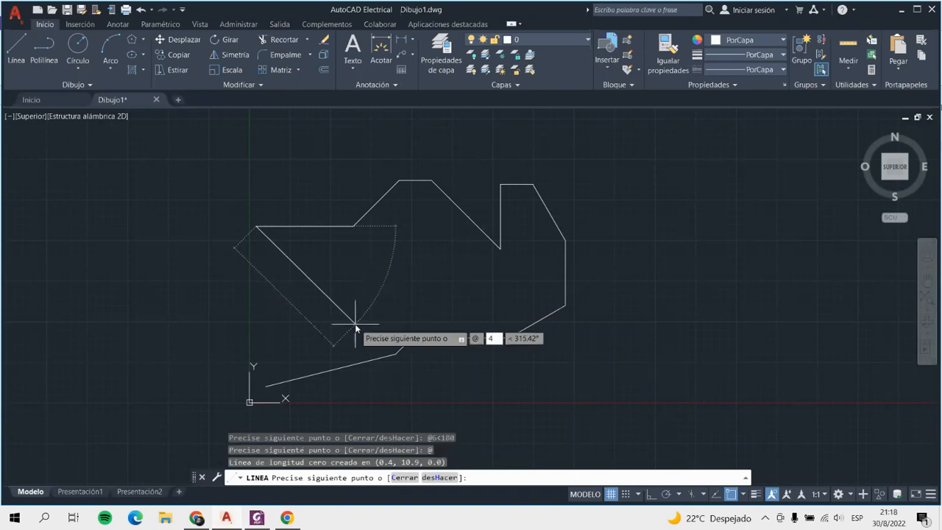
key(Tab)
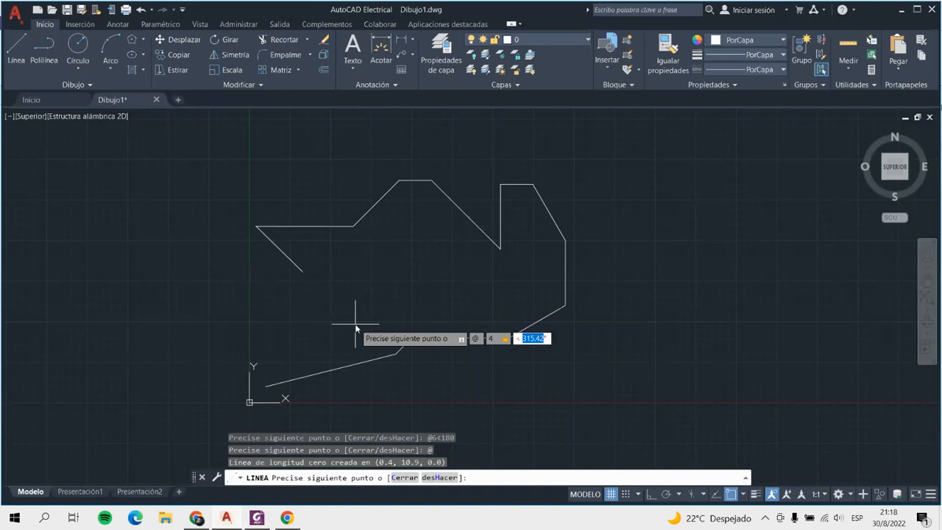
text(300)
key(Return)
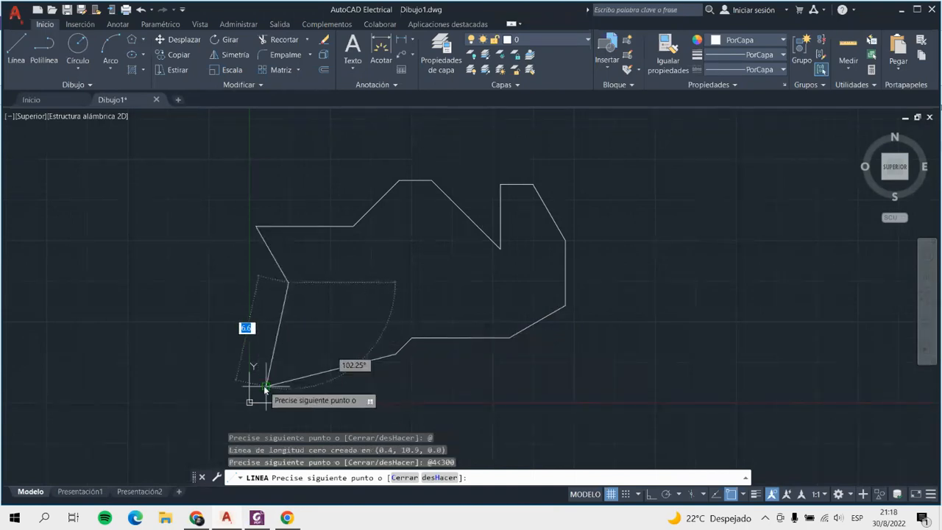
key(Return)
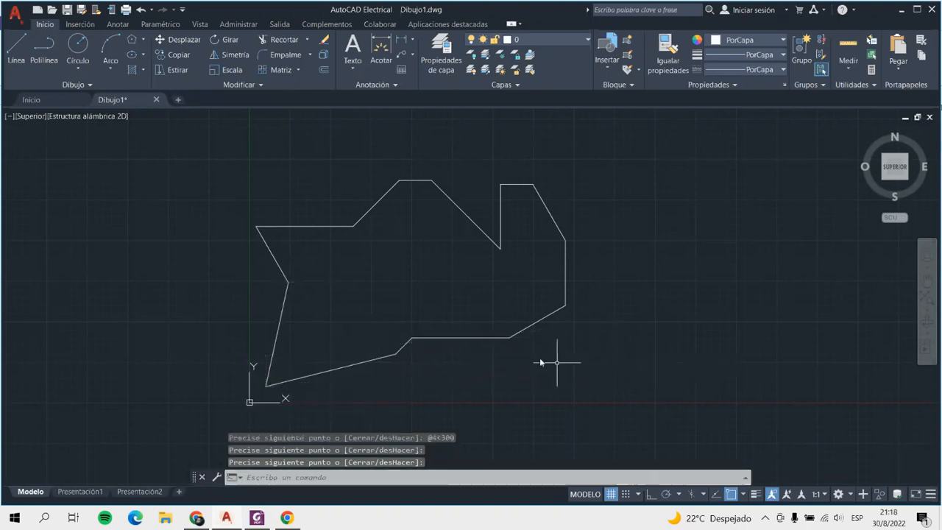
Examine the closed outline as a whole and in its details
scroll(494, 354, up, 2)
scroll(500, 377, down, 3)
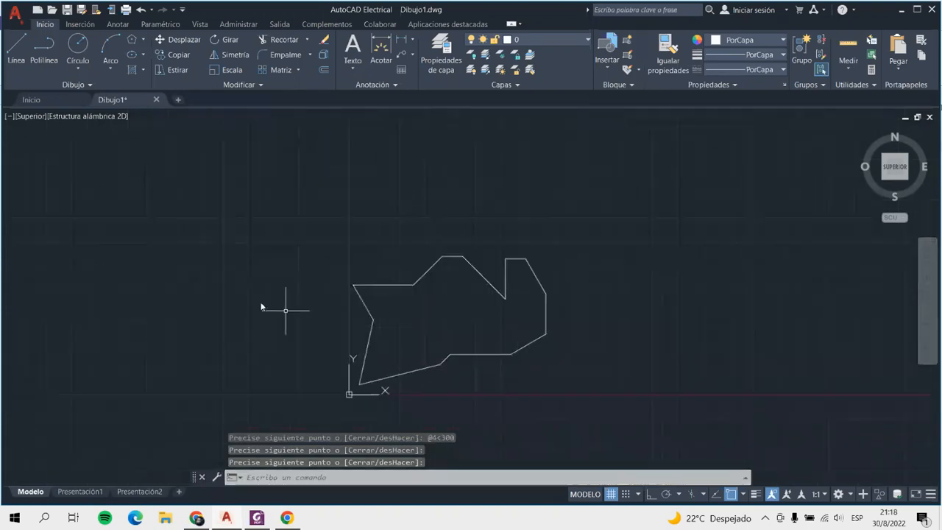
scroll(480, 294, up, 1)
scroll(454, 362, down, 1)
scroll(406, 390, up, 4)
scroll(406, 390, down, 3)
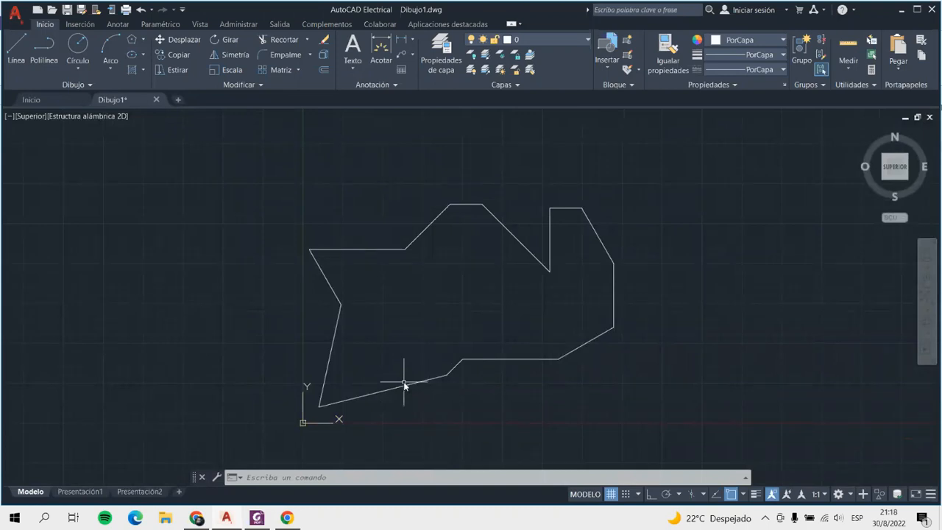
scroll(496, 258, down, 1)
scroll(803, 265, up, 1)
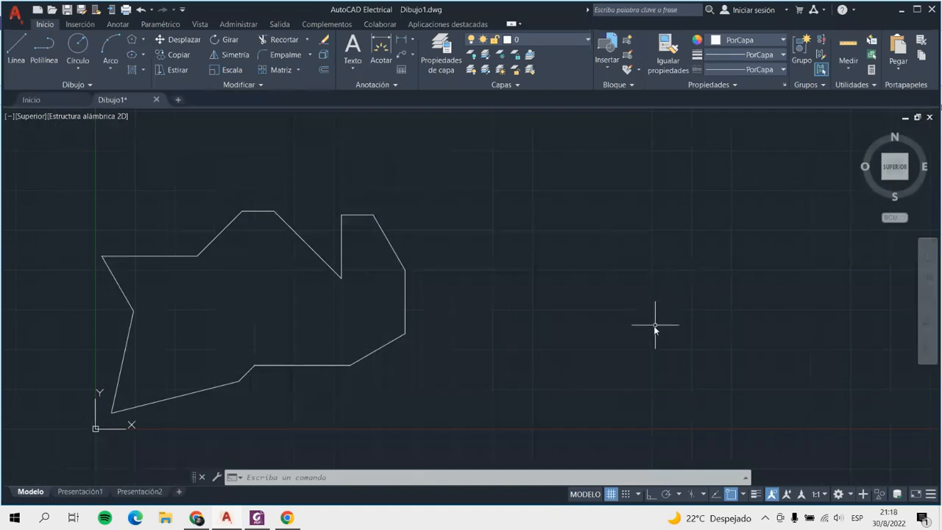
Draw a separate 10-unit line at 0° from about (25, 9.9), in the empty area beside the figure
click(16, 48)
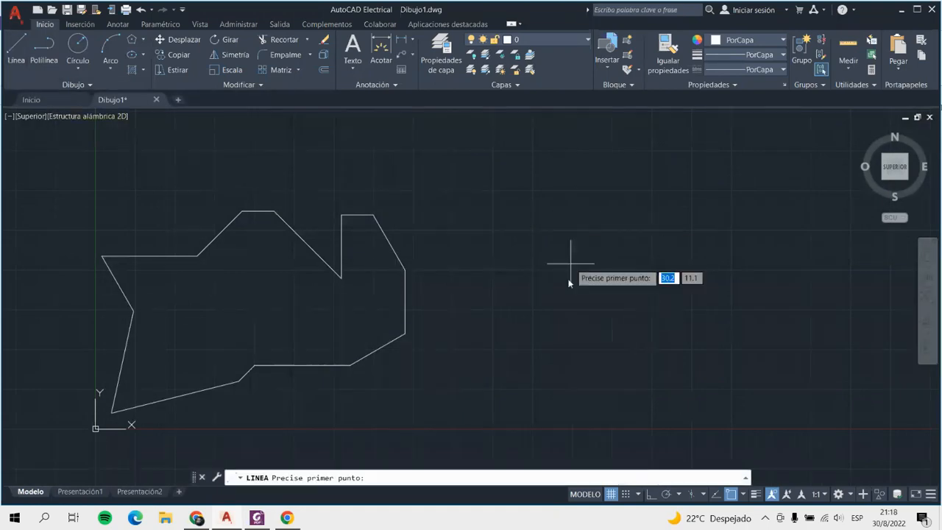
click(494, 270)
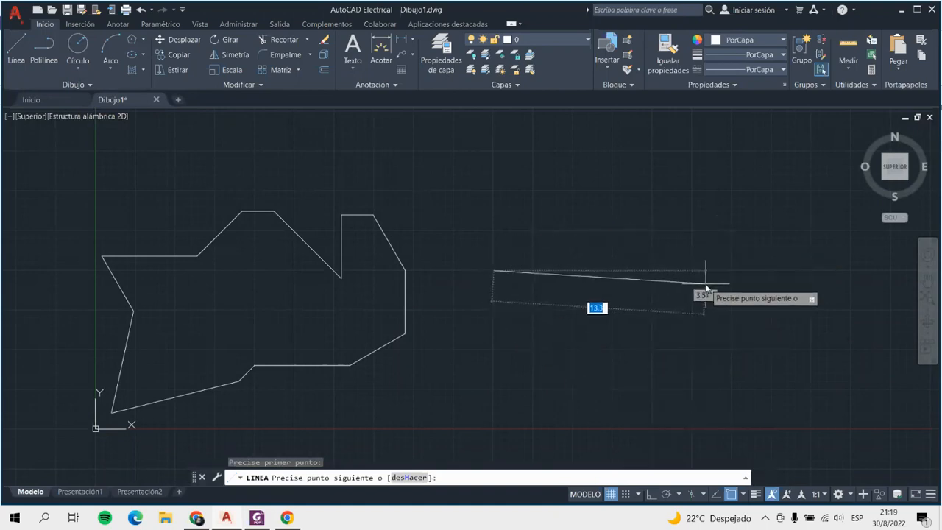
text(4)
key(BackSpace)
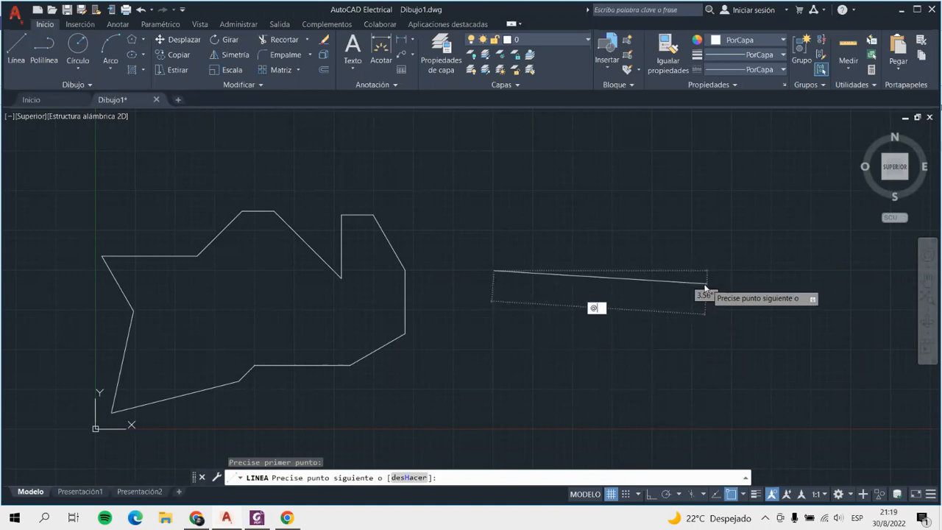
text(@)
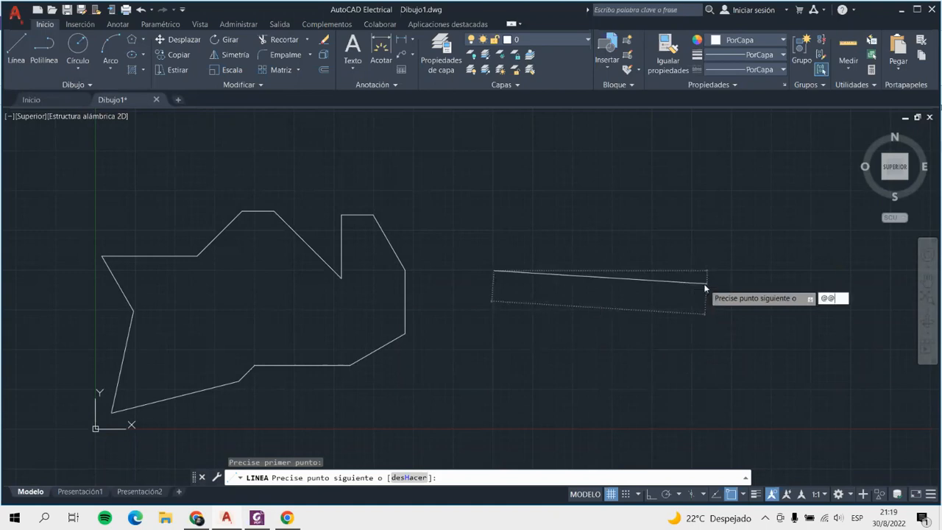
key(Return)
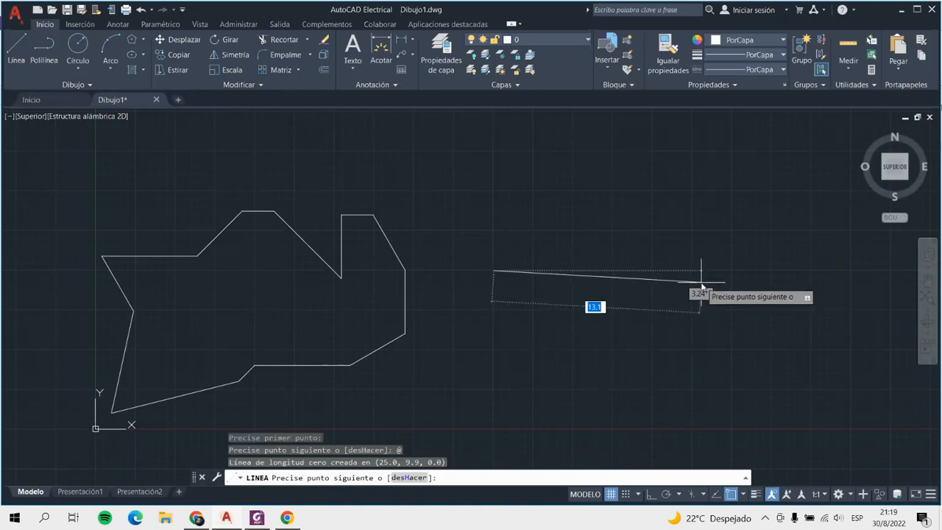
text(@)
text(1)
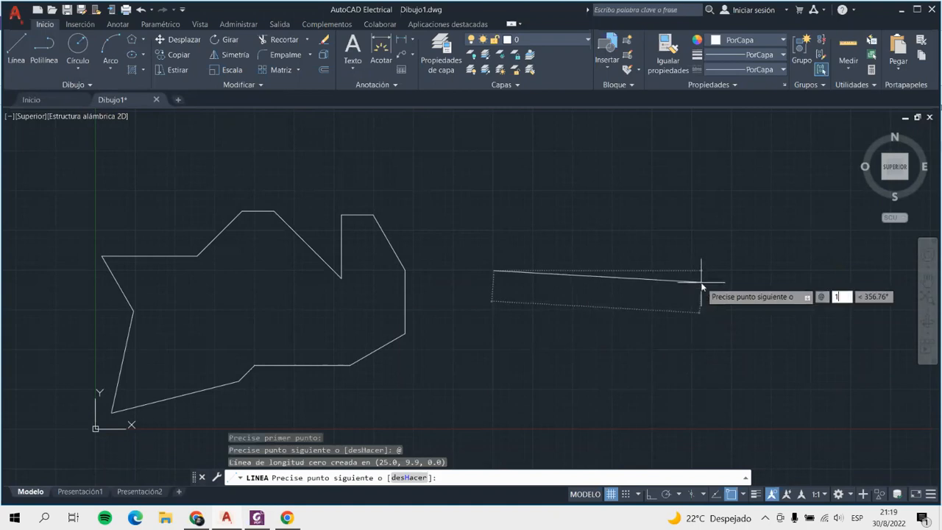
text(0)
key(Tab)
text(0)
key(Return)
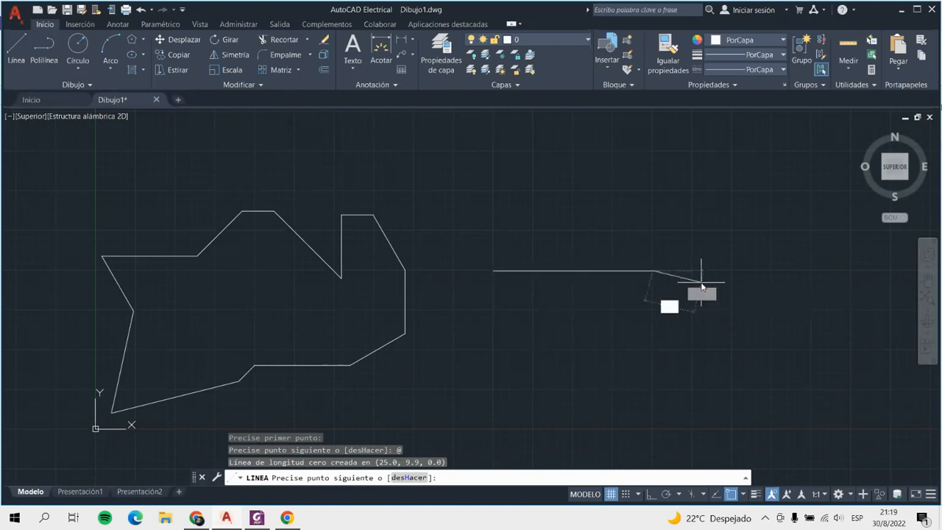
key(Escape)
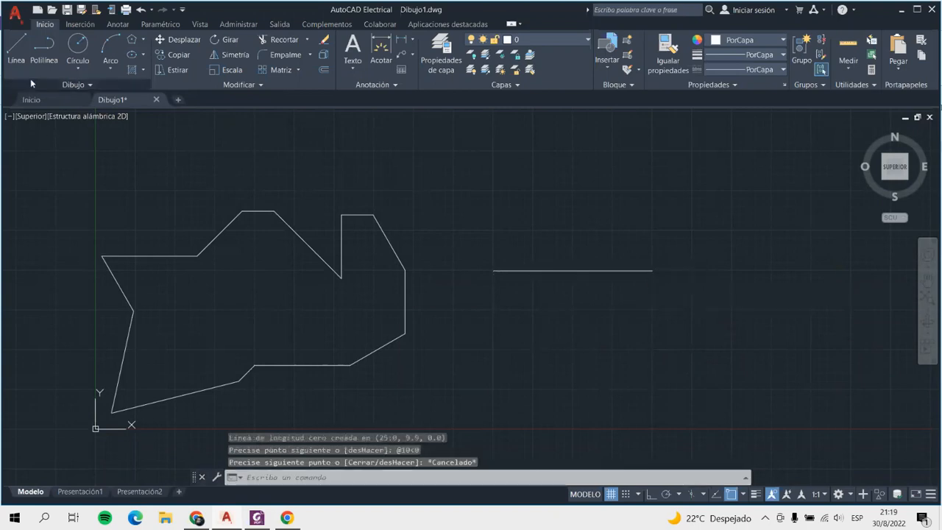
Draw a 10-unit line at -30° from the starting point of the separate horizontal line
click(16, 51)
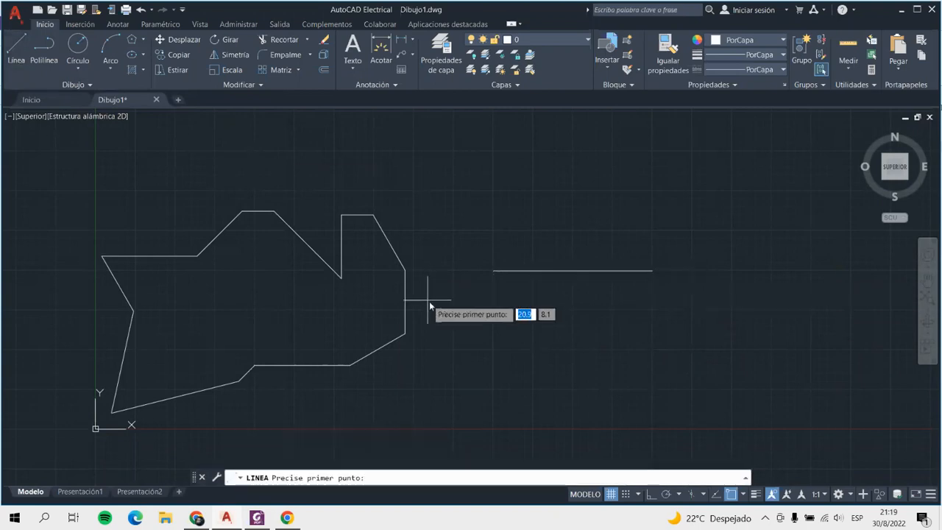
click(494, 272)
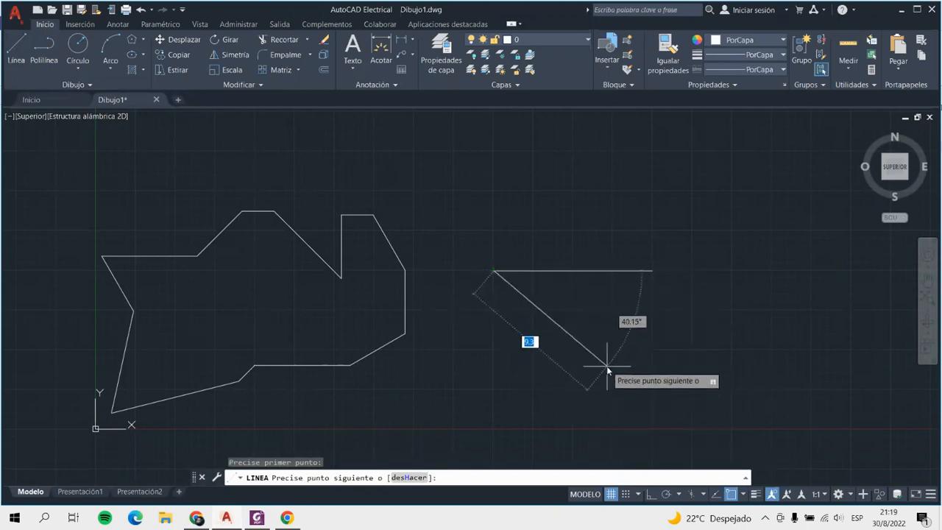
text(@1)
text(0)
key(Tab)
text(-3)
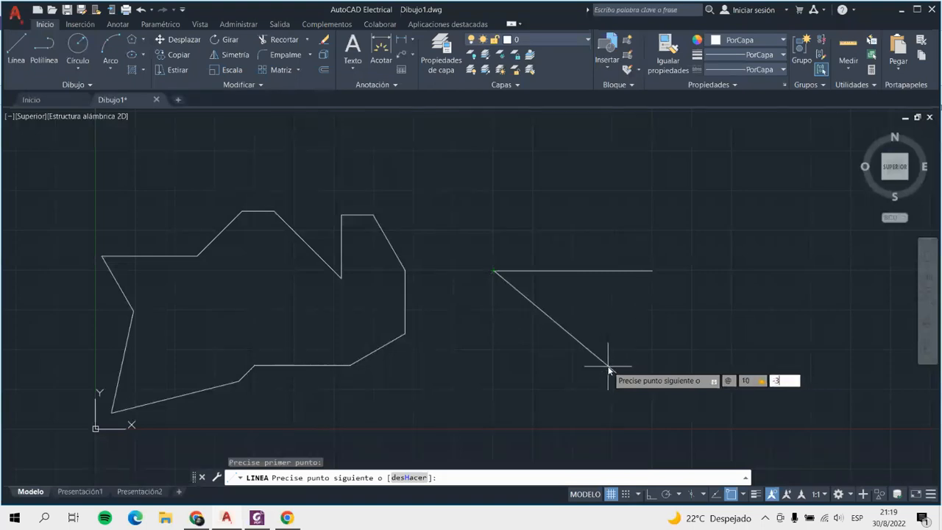
key(Return)
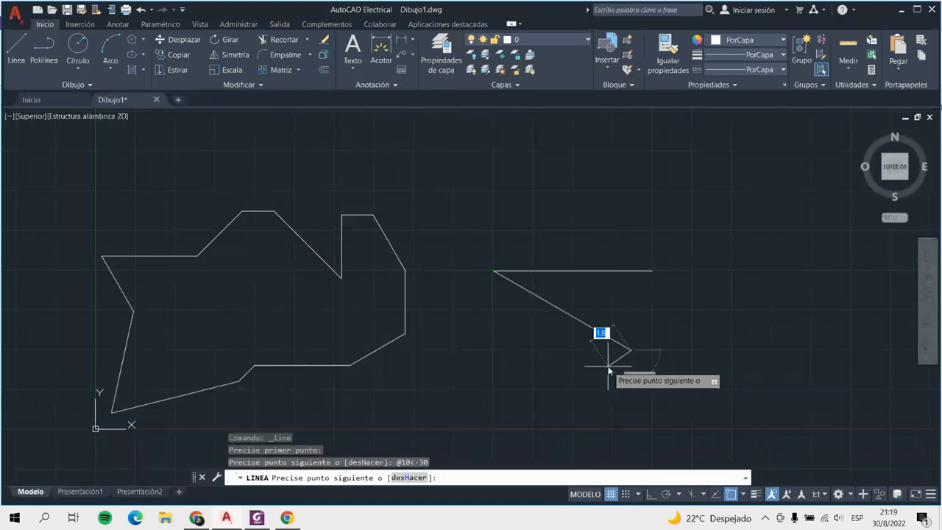
key(Escape)
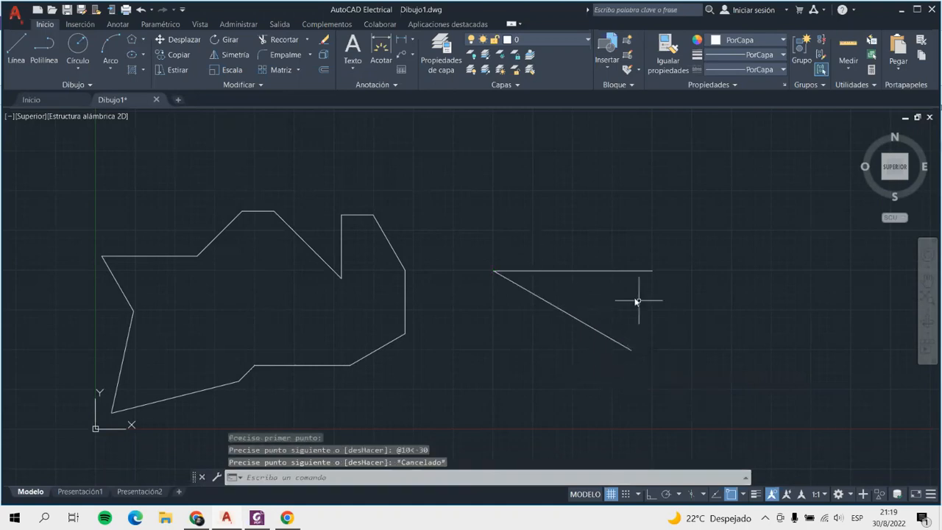
Draw a 10-unit line at 30° from the shared starting point of the two separate example lines
click(16, 52)
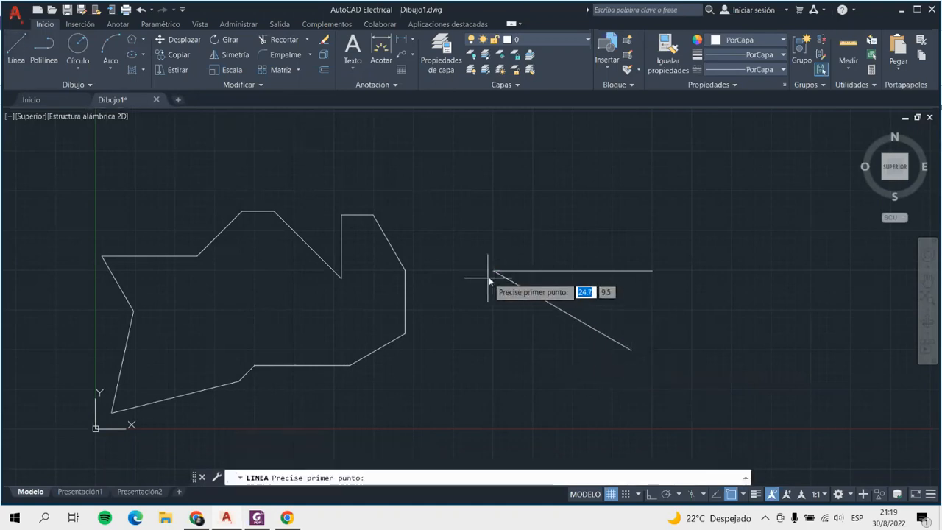
click(494, 272)
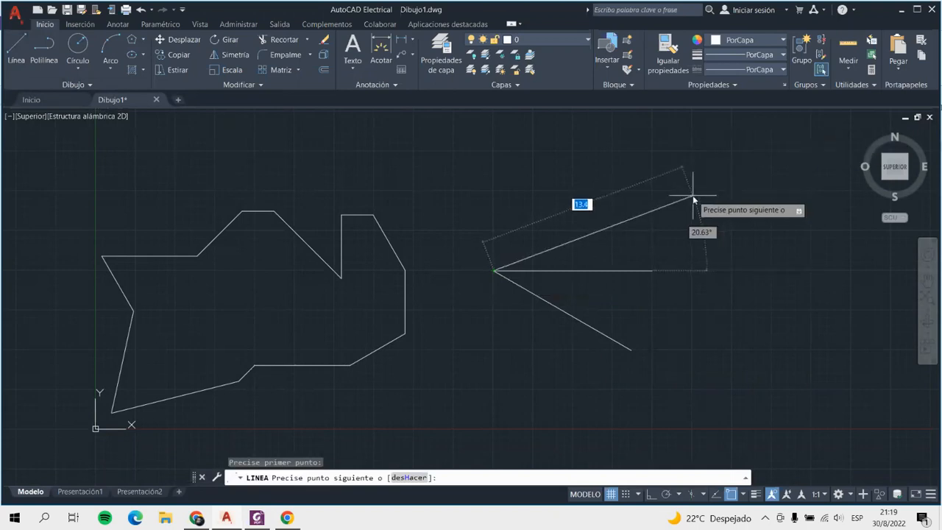
text(10)
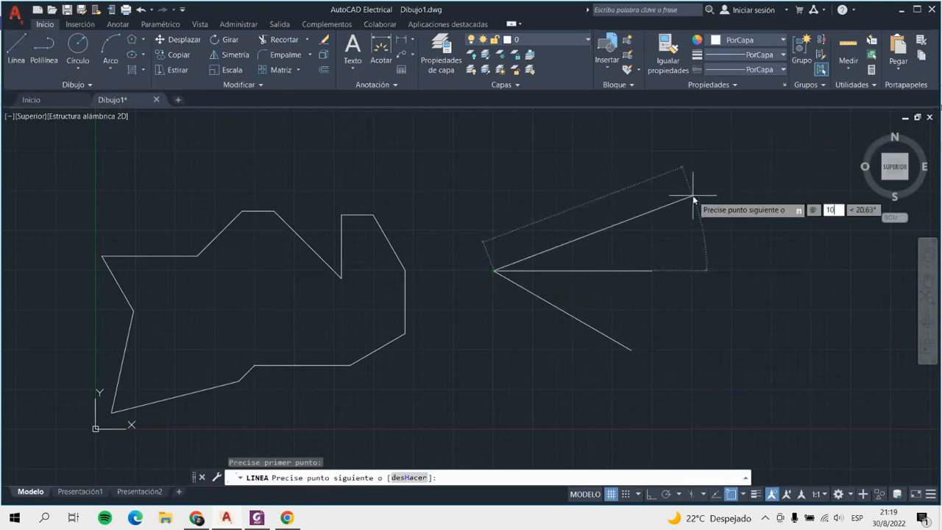
key(Tab)
text(30)
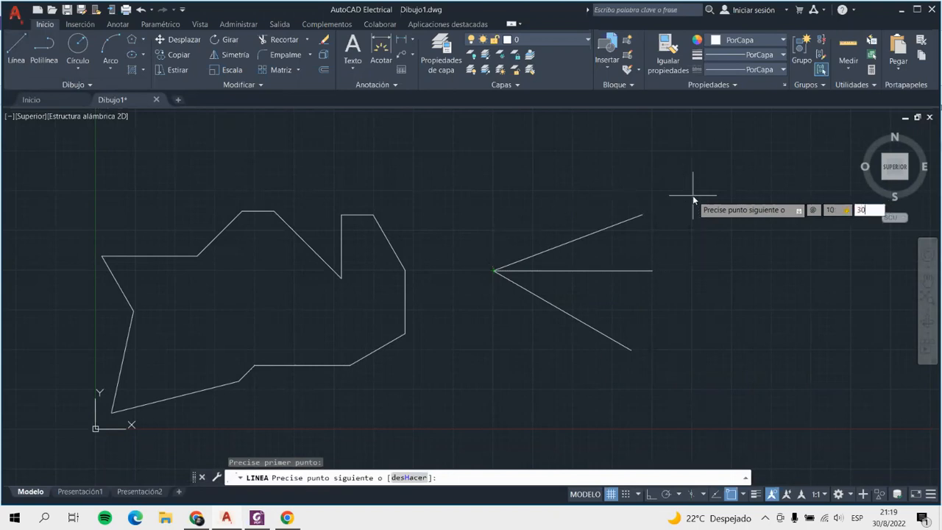
key(Return)
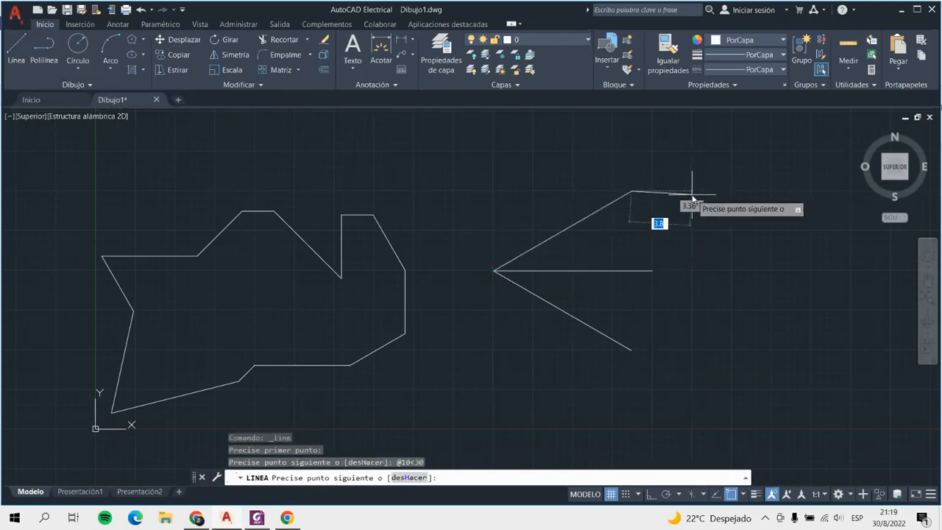
key(Return)
Delete the three example lines beside the closed figure
scroll(553, 305, down, 4)
scroll(606, 360, up, 2)
scroll(606, 360, up, 2)
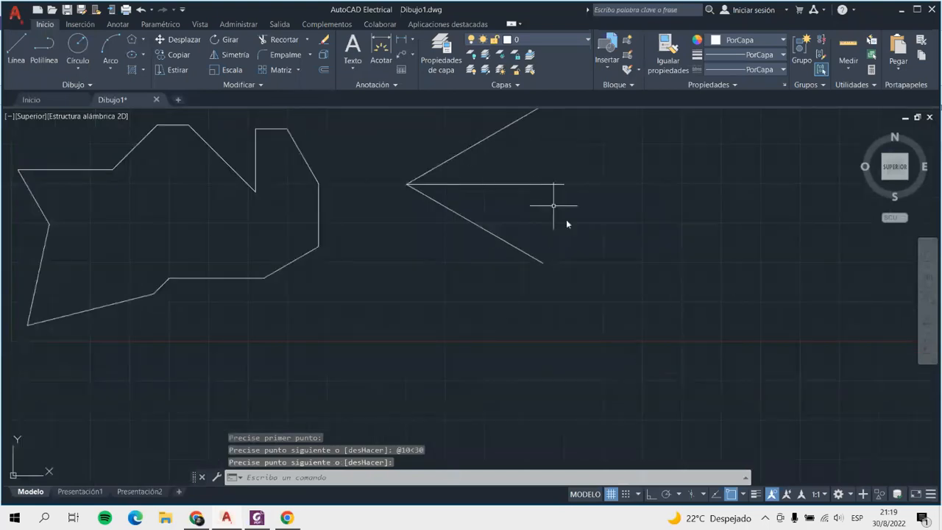
scroll(499, 330, down, 4)
scroll(582, 331, up, 2)
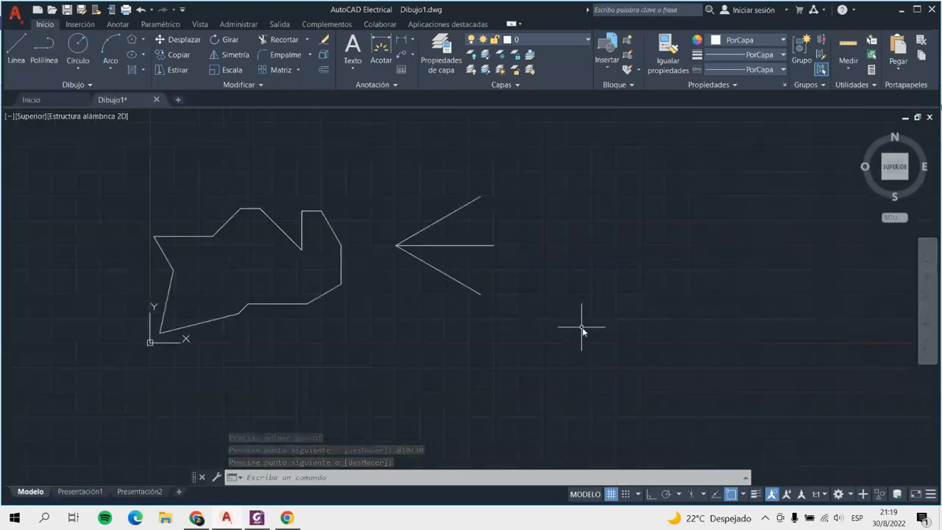
click(362, 168)
click(595, 362)
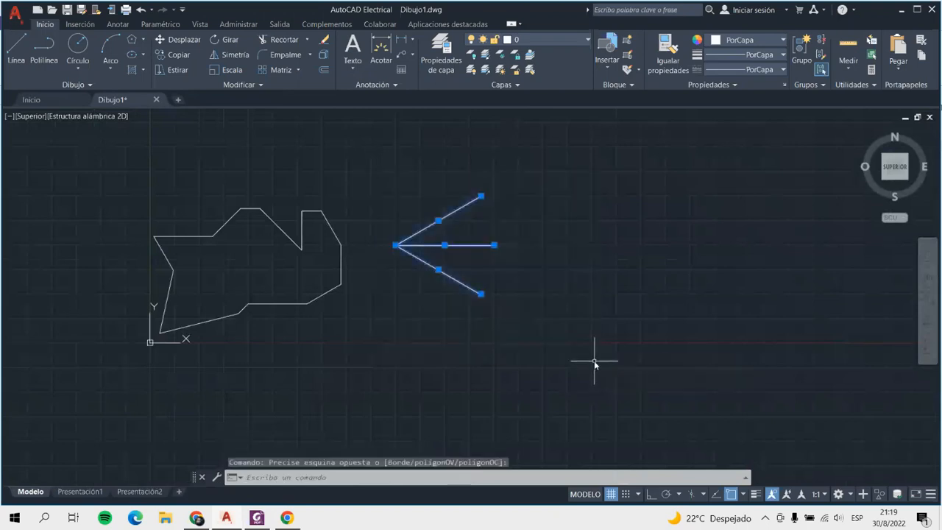
key(Delete)
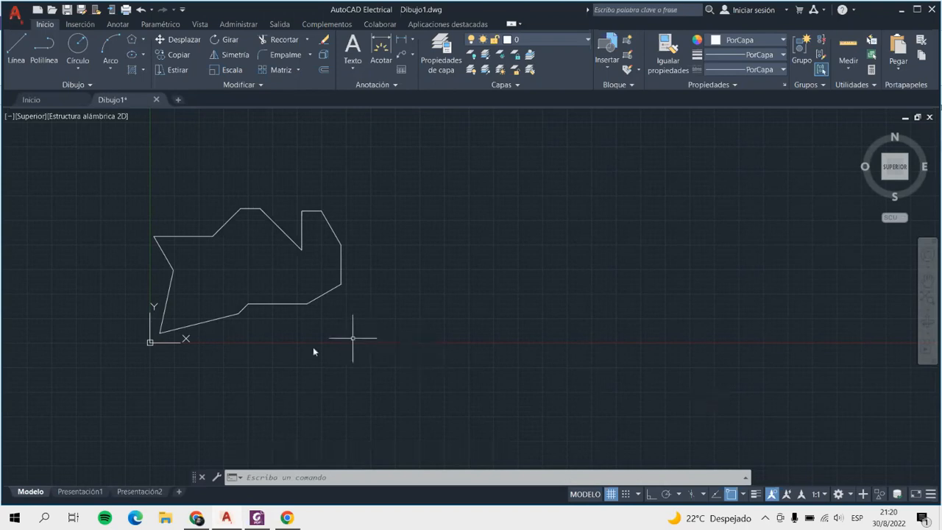
Select all segments of the closed outline and clear the selection again
scroll(127, 252, up, 2)
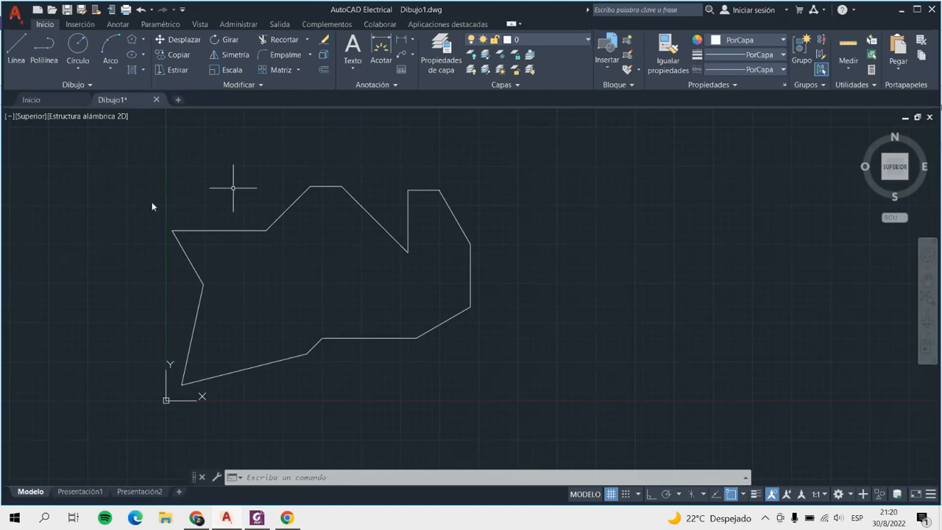
click(108, 155)
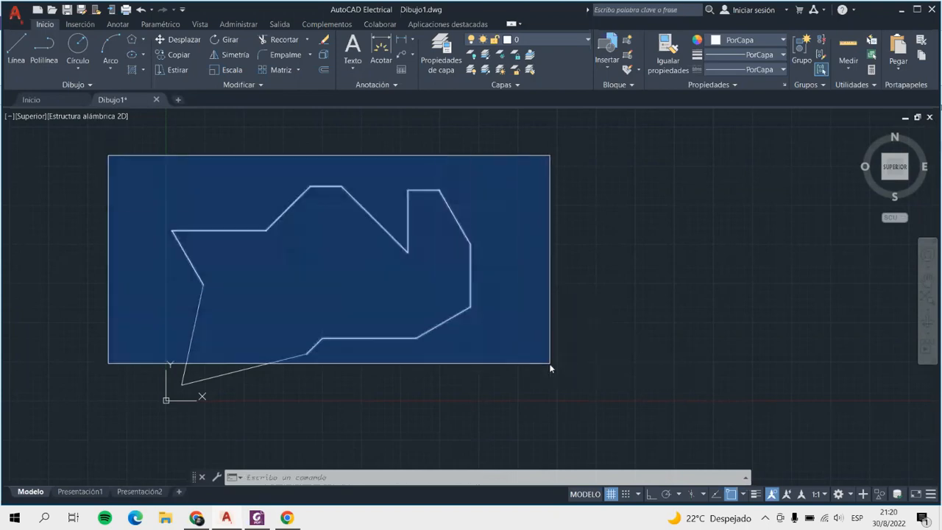
click(552, 369)
click(97, 163)
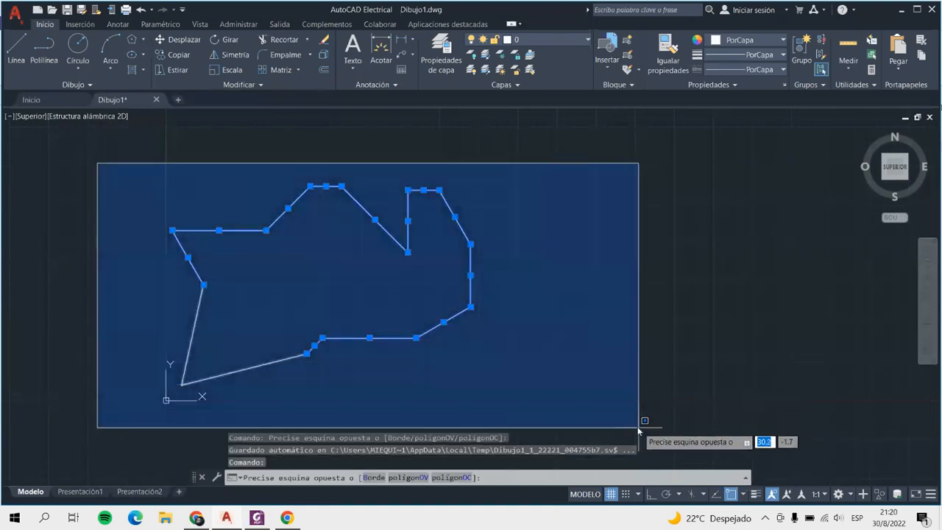
click(641, 401)
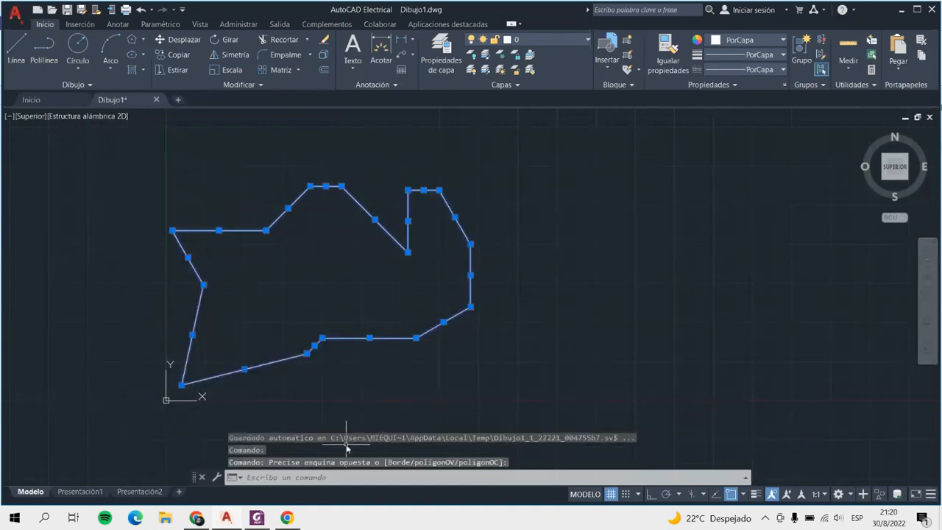
key(Escape)
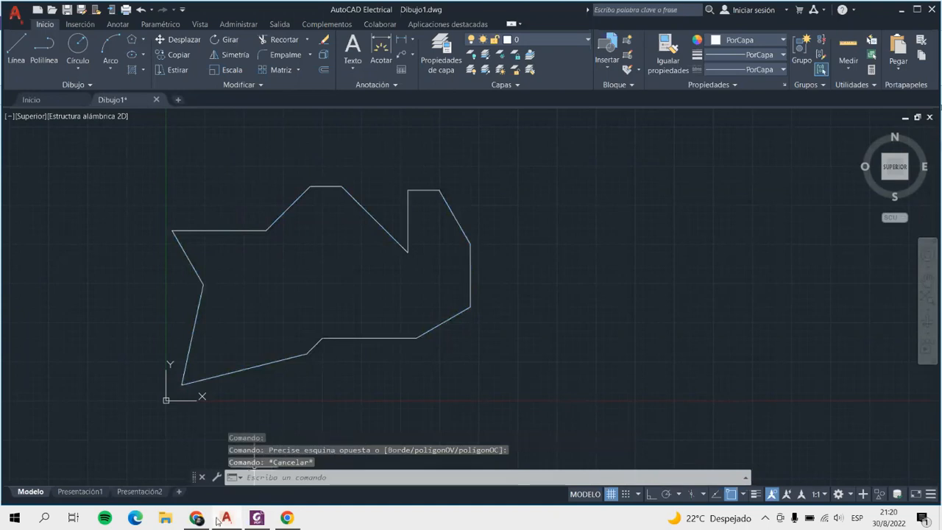
Switch to the Formatos del Papel design in Canva and present it in full screen from its first slide
click(197, 517)
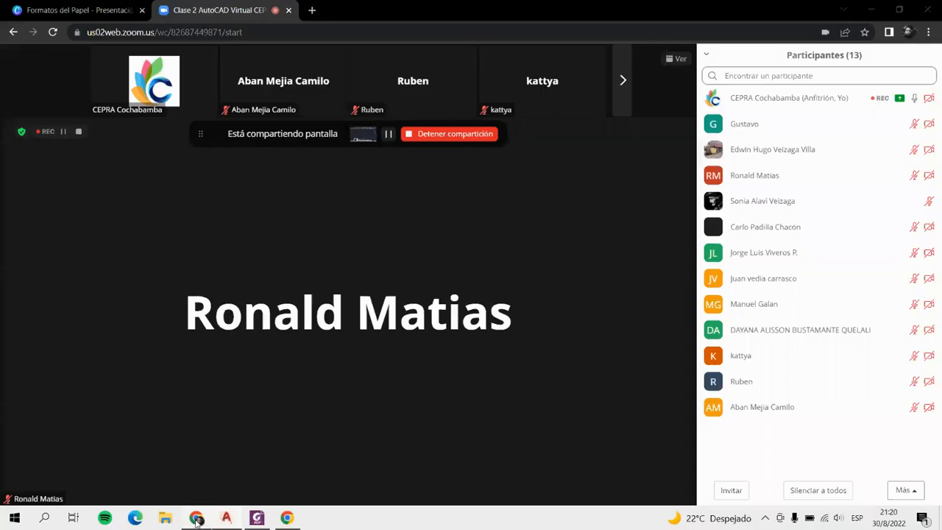
click(81, 9)
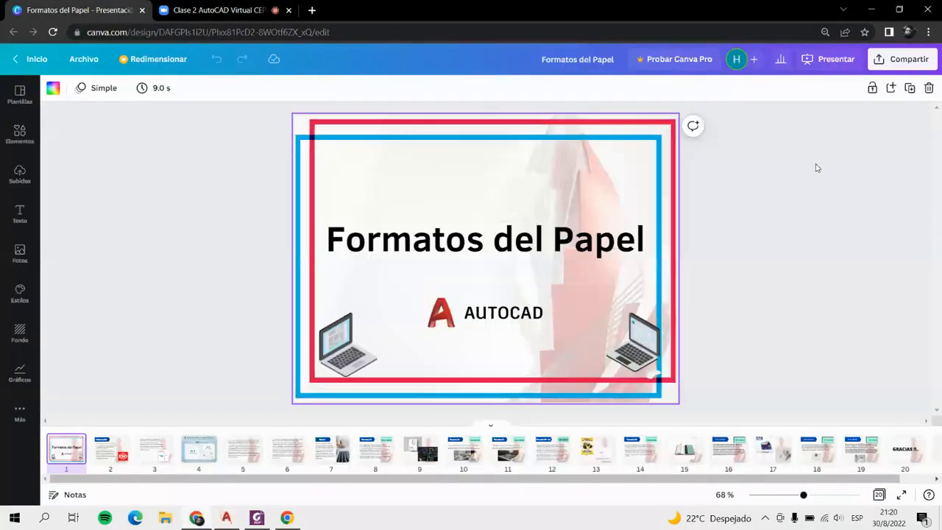
click(832, 61)
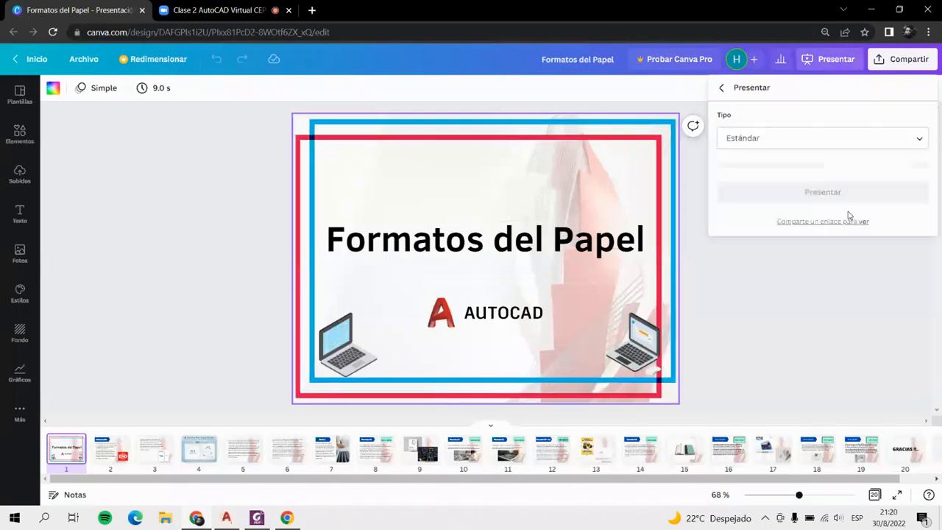
click(823, 165)
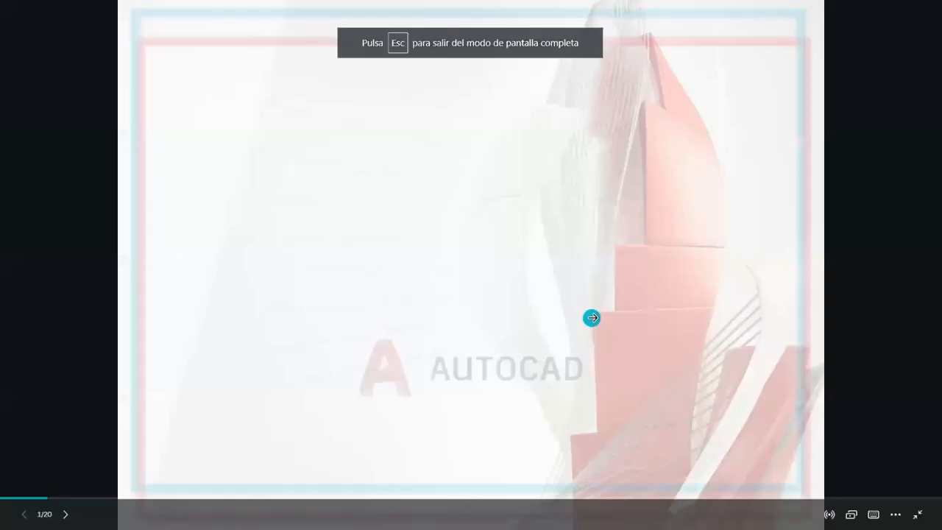